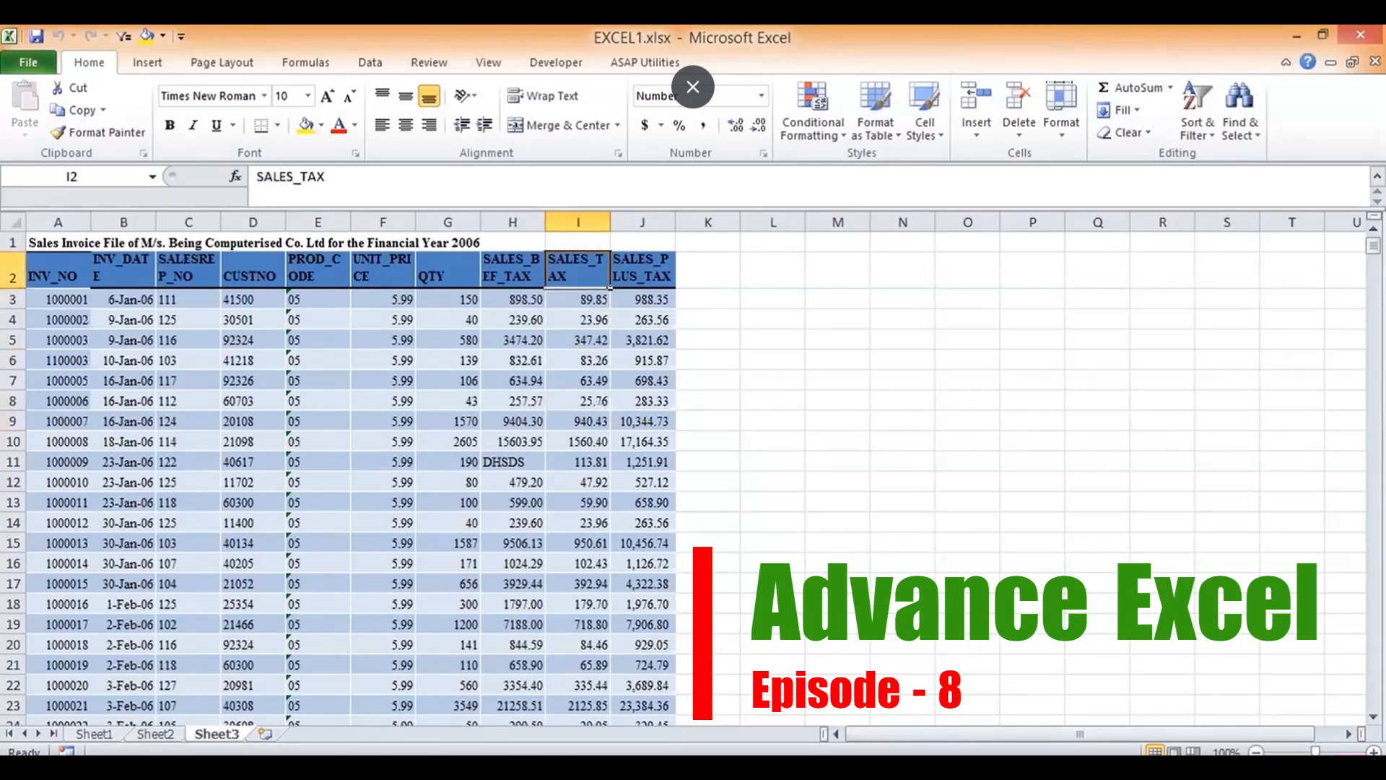
Step: Examine the column headings of the sales invoice table on Sheet3, from INV_NO through SALES_PLUS_TAX
key(Left)
key(Left)
key(Left)
key(Left)
key(Left)
key(Left)
key(Left)
key(Left)
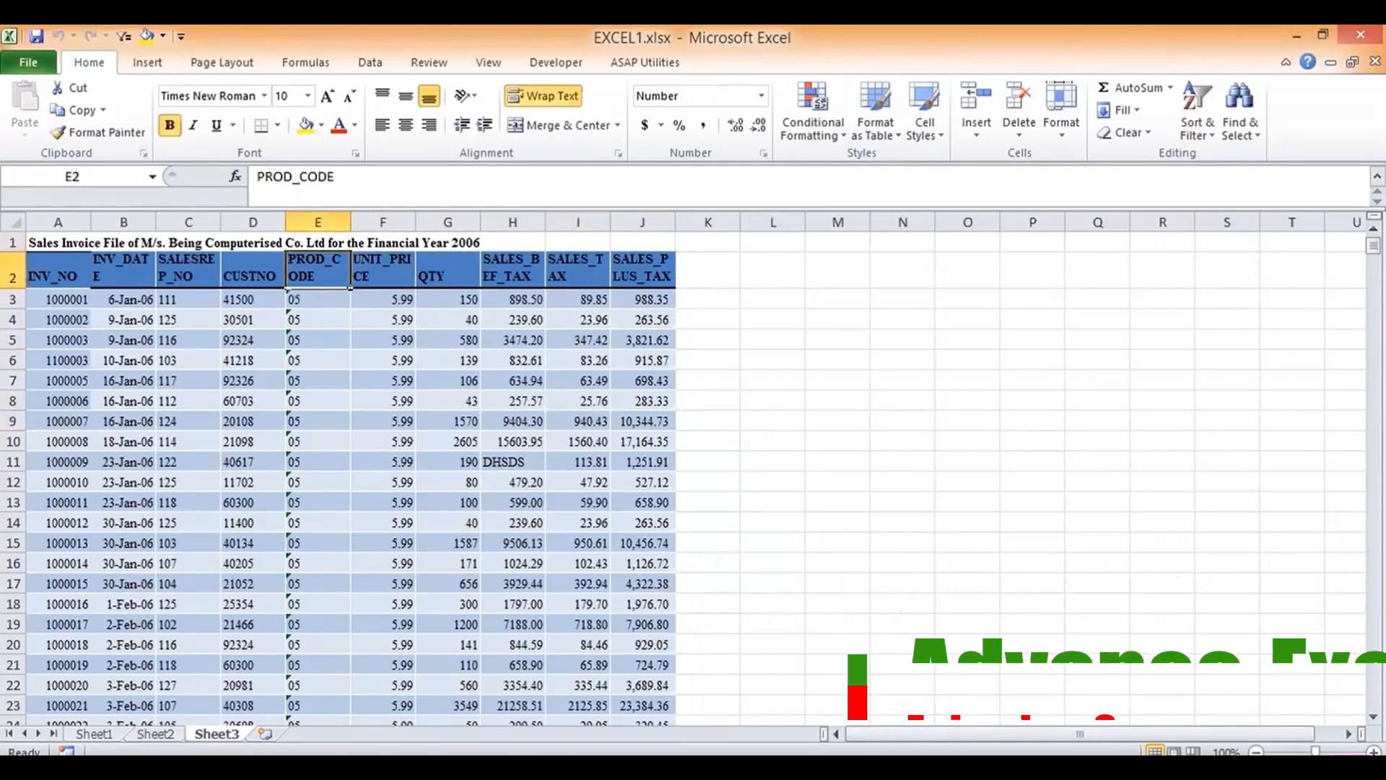
key(ctrl+Down)
key(ctrl+Up)
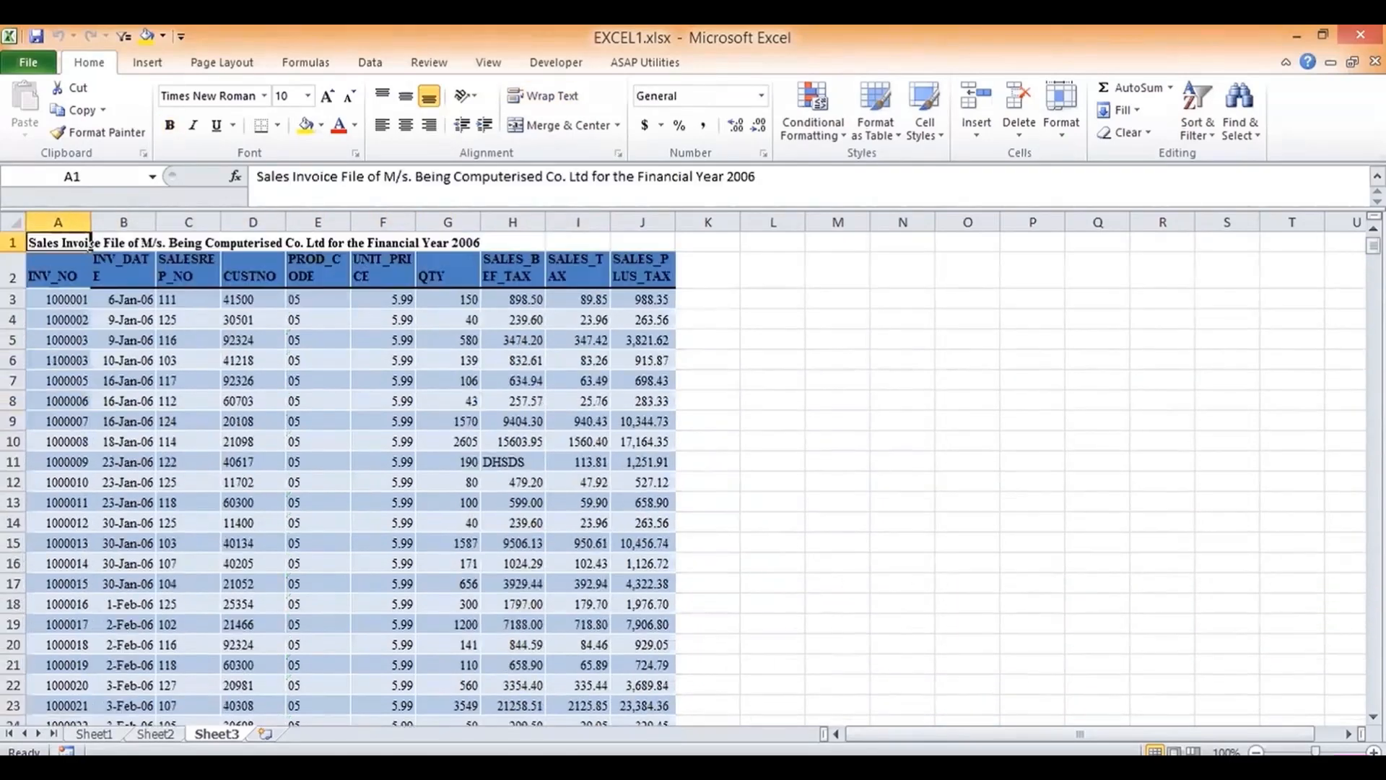
key(Down)
key(Right)
key(Right)
key(Right)
key(Right)
key(Right)
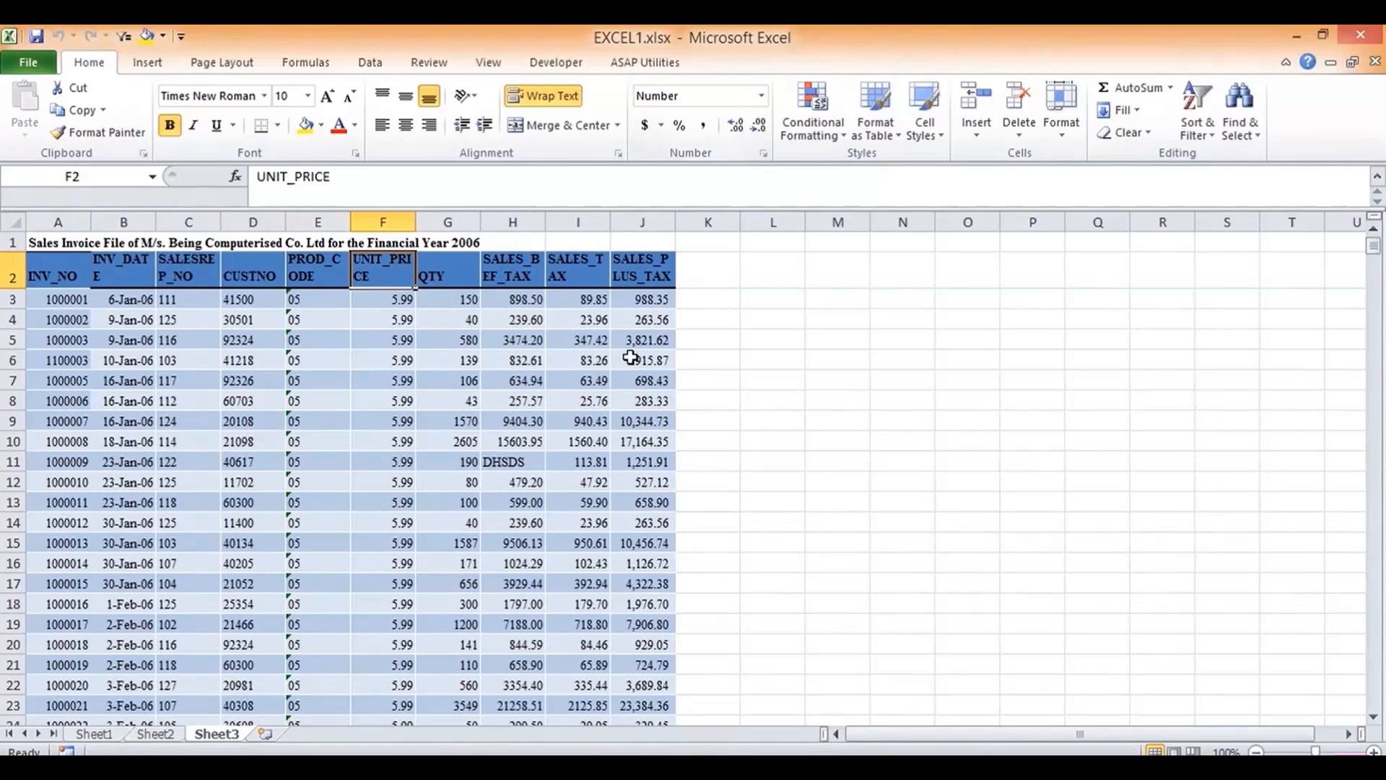
key(Right)
key(Right)
key(Right)
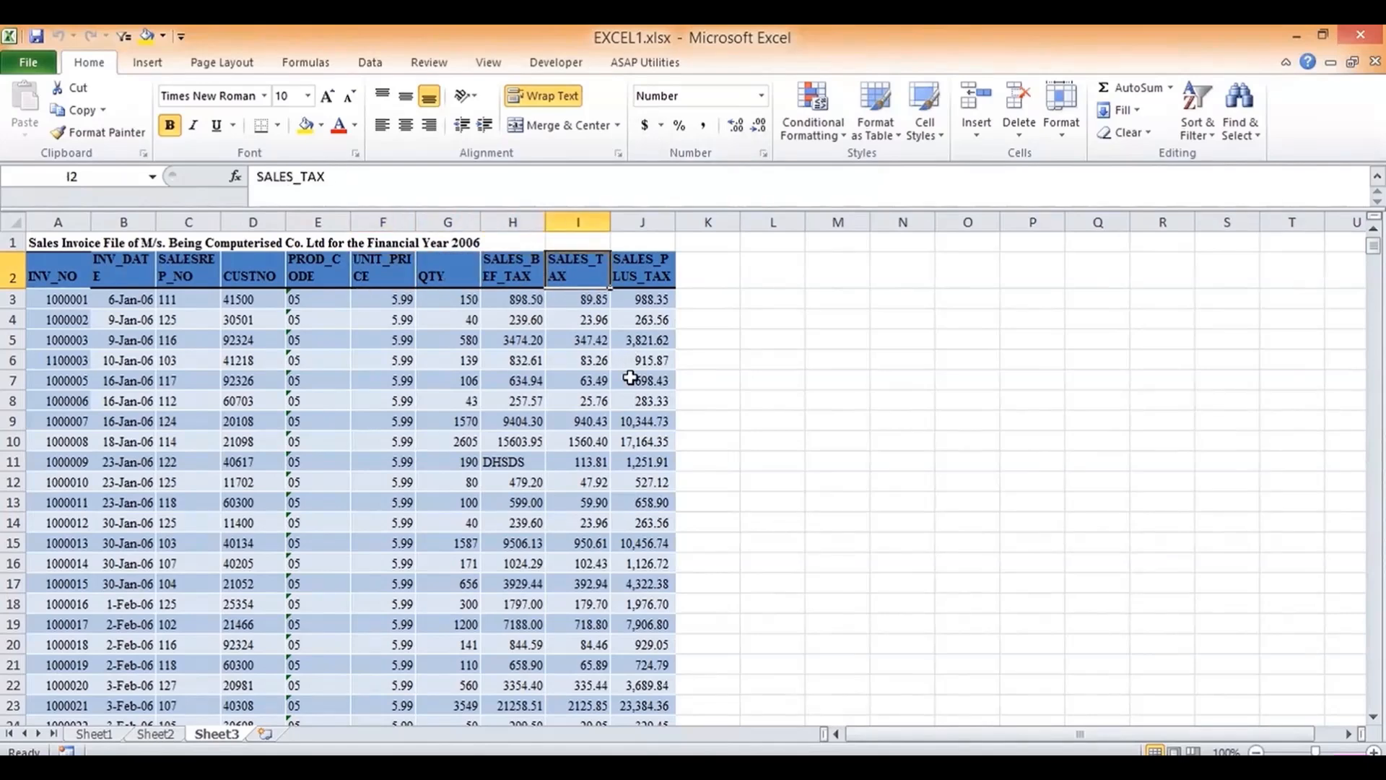
key(Right)
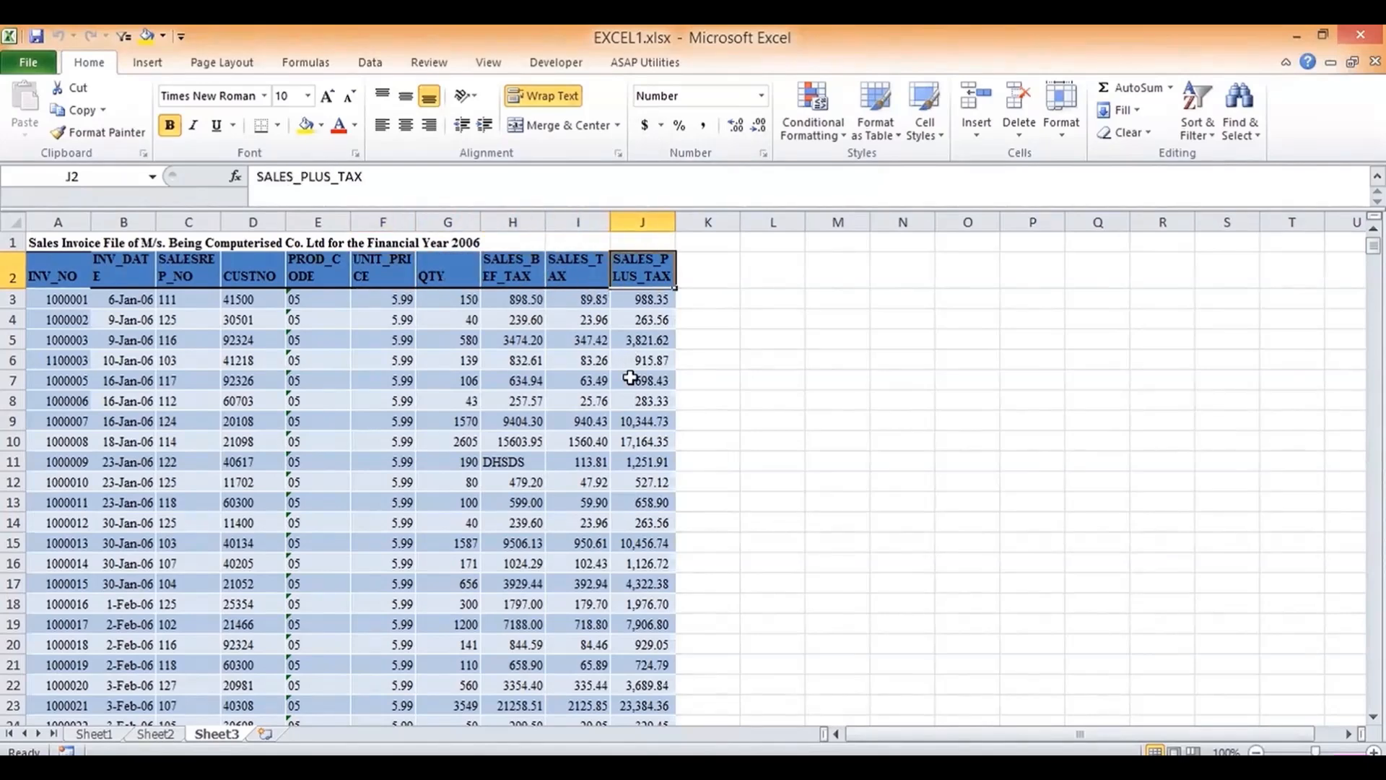
key(Right)
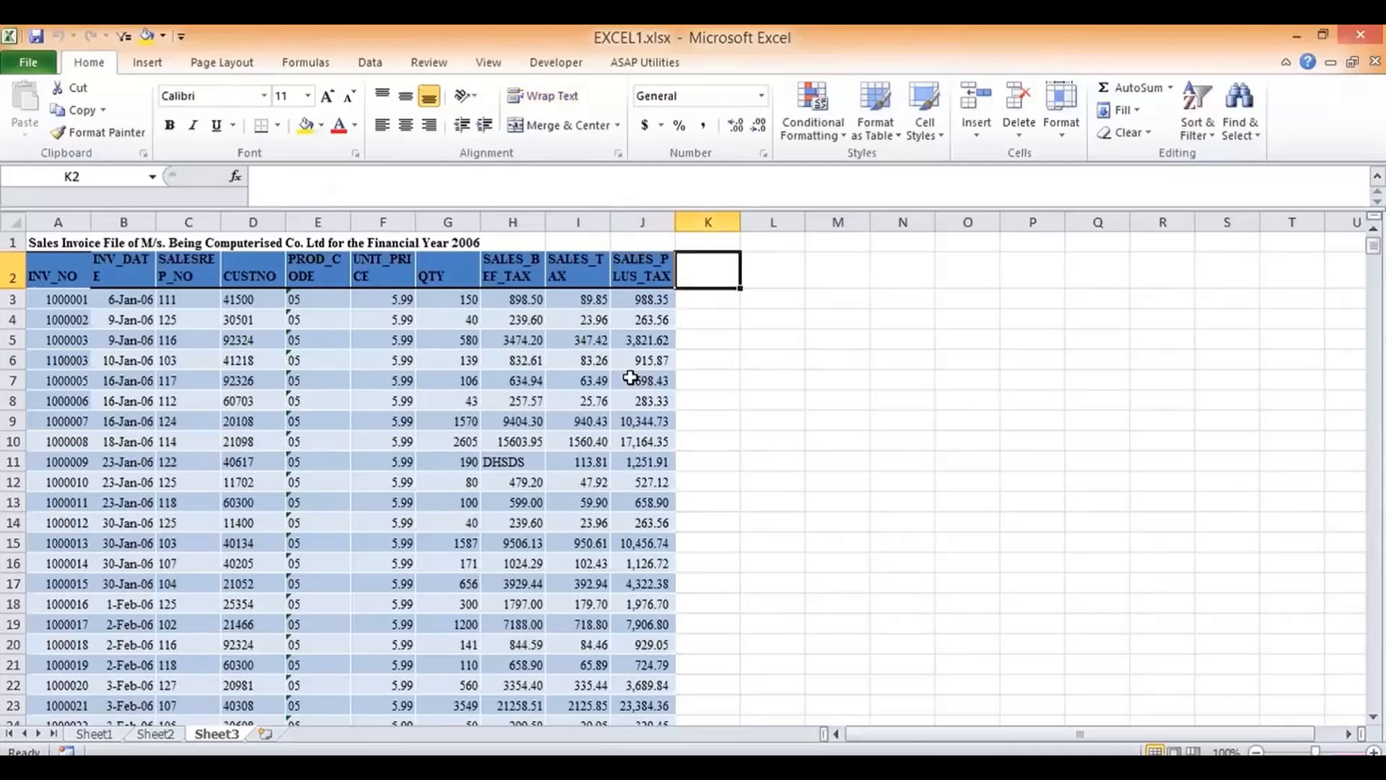
Step: Insert a new worksheet and enter the heading "Aging Report" in cell A5
click(266, 733)
click(56, 333)
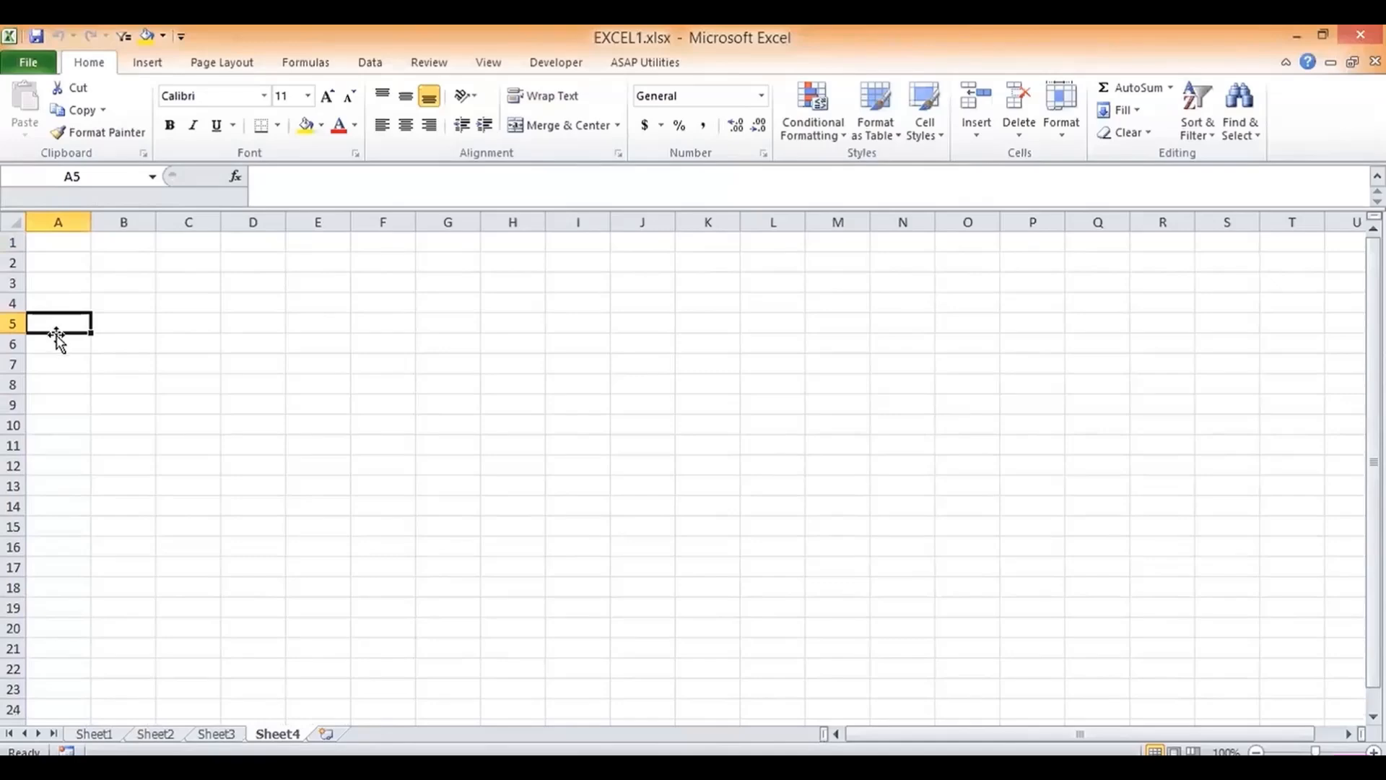
text(aging)
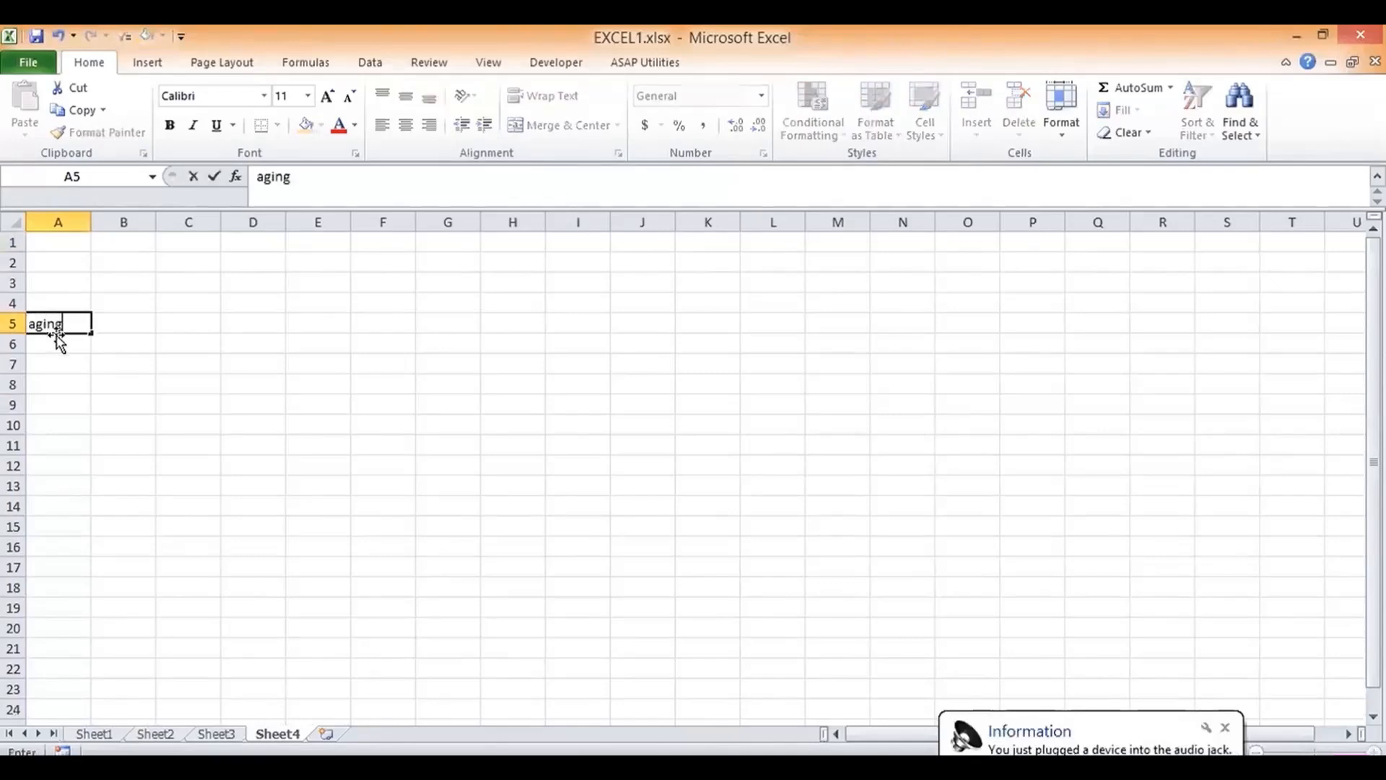
key(BackSpace)
key(BackSpace)
key(BackSpace)
key(BackSpace)
key(BackSpace)
text(Aging)
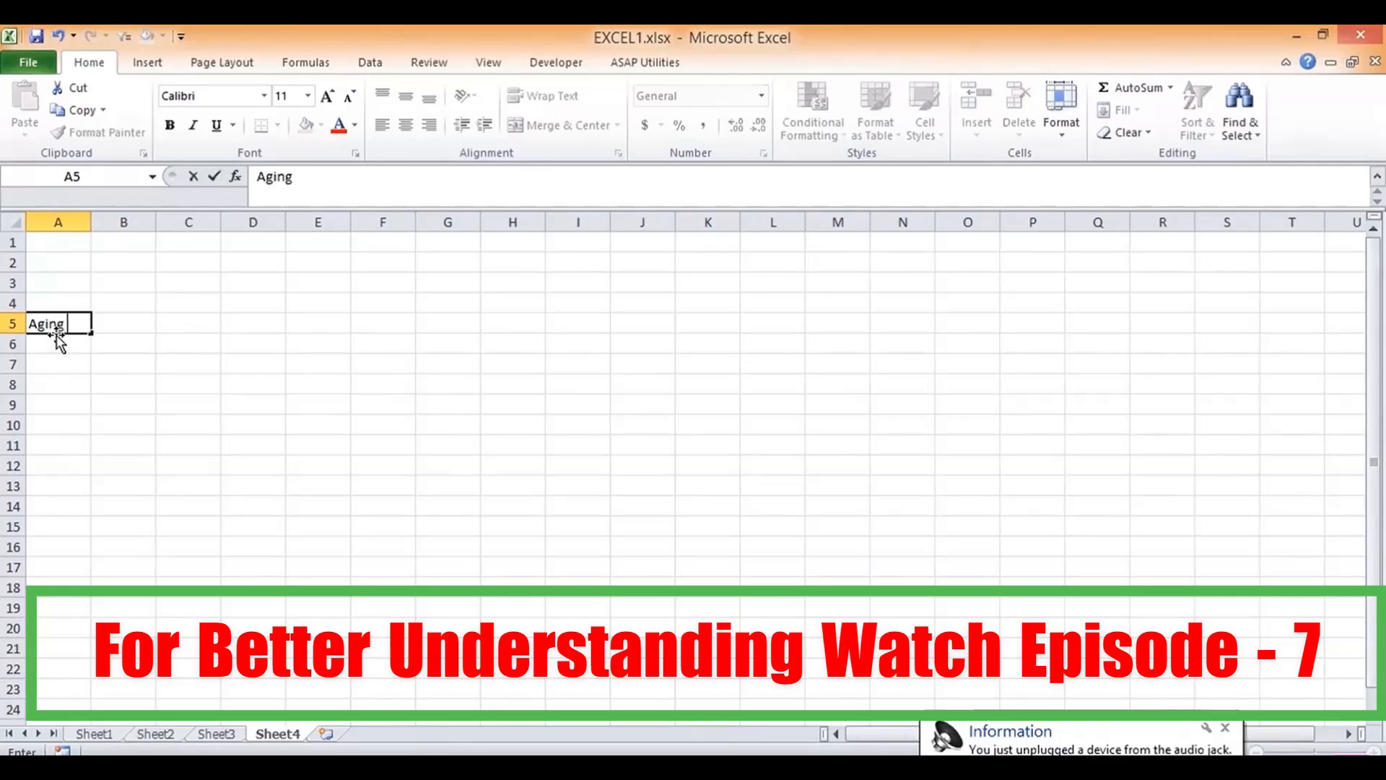
text( Report)
key(Tab)
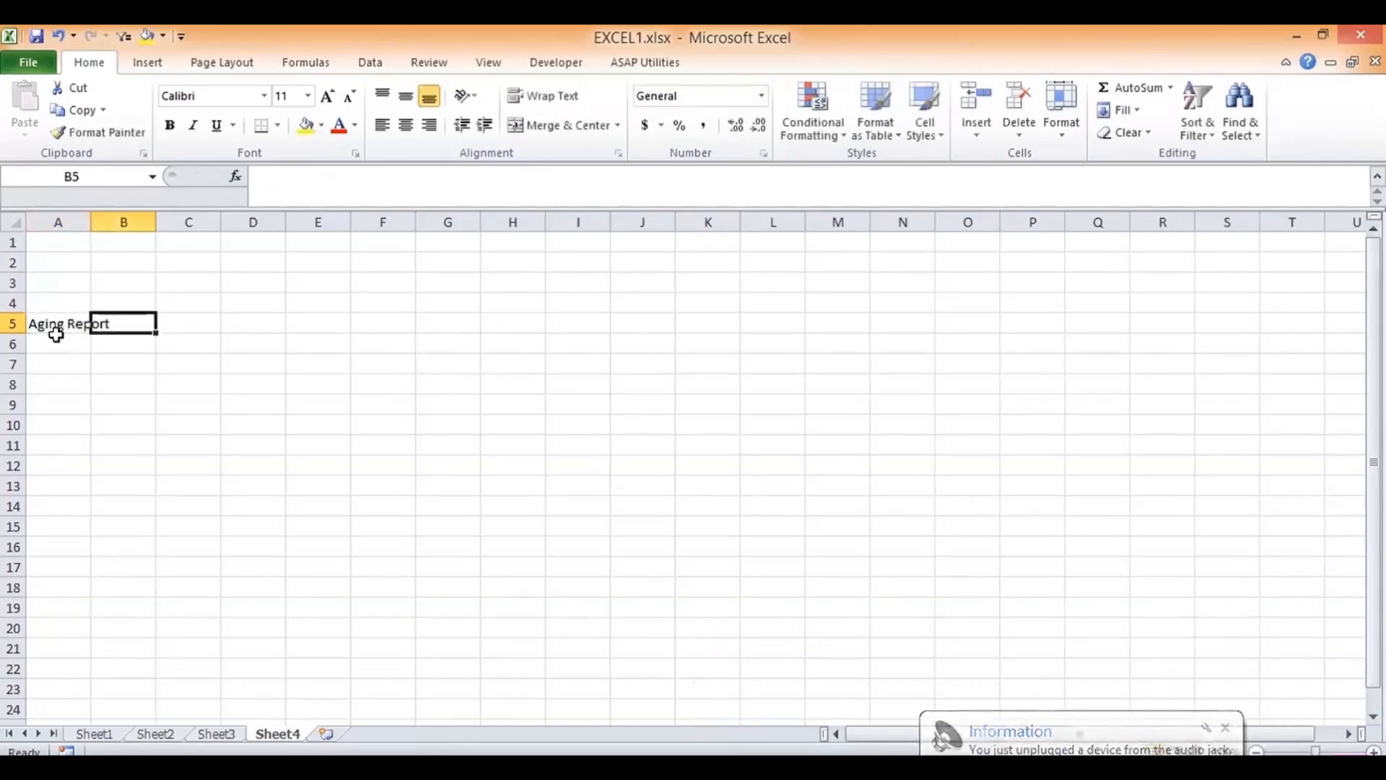
key(Return)
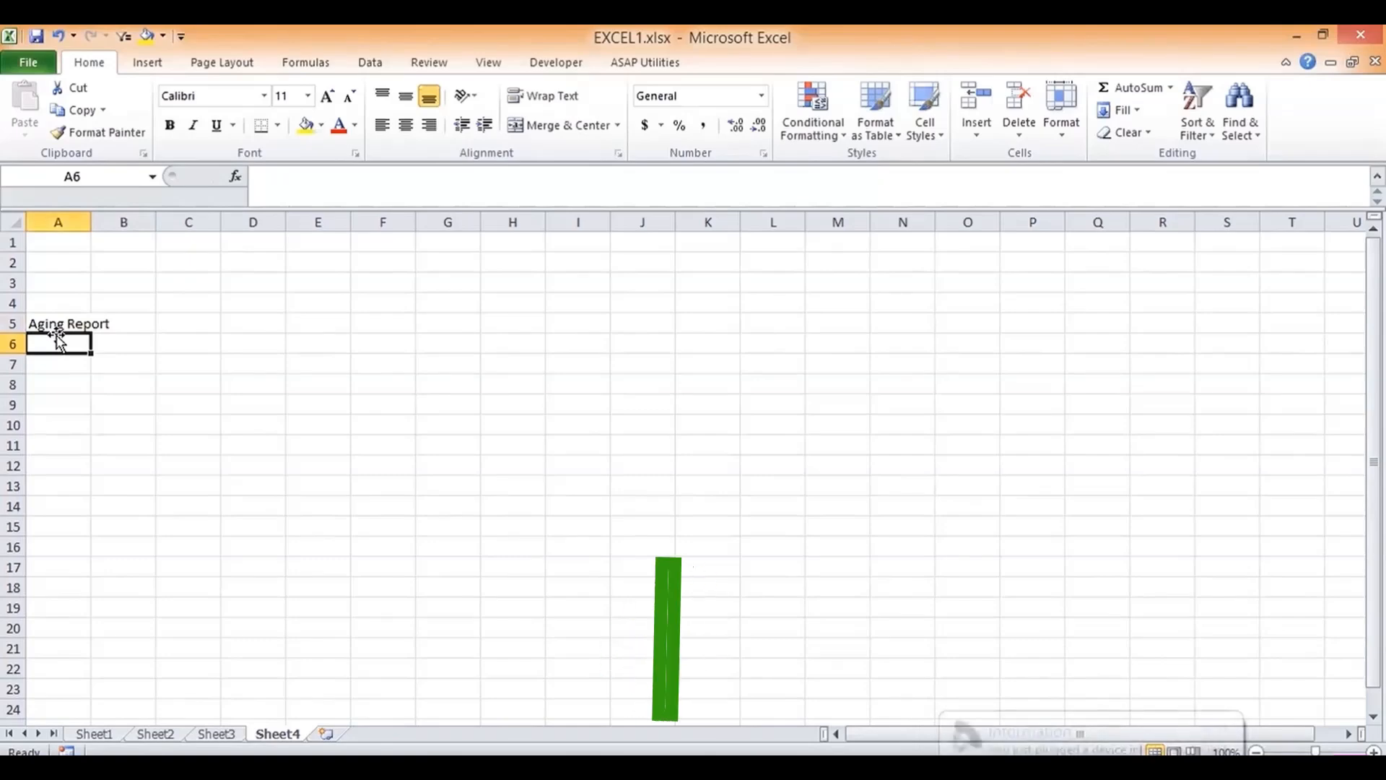
Step: List the aging periods "0-30 Days", "30-60 Days" and "60-120 Days" in cells A6 to A8
text(0-30)
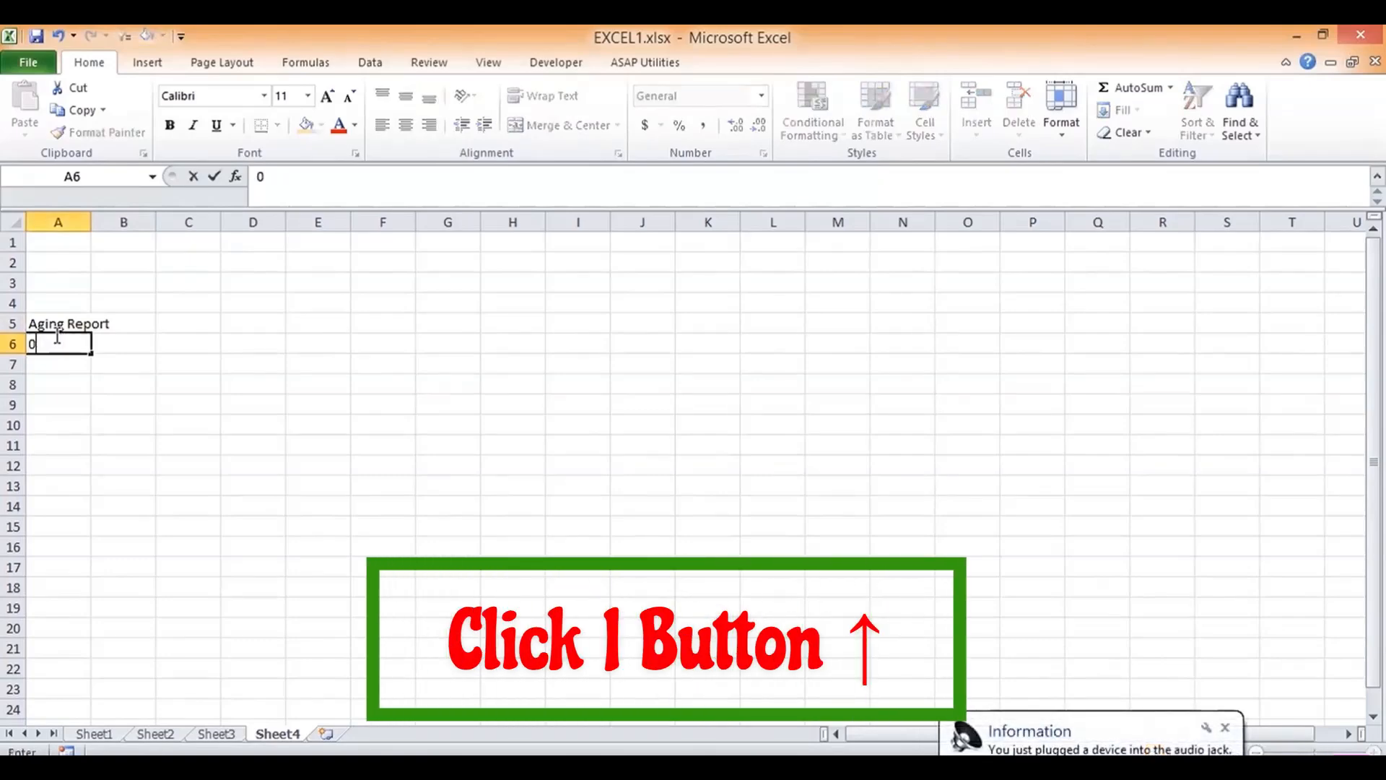
key(Return)
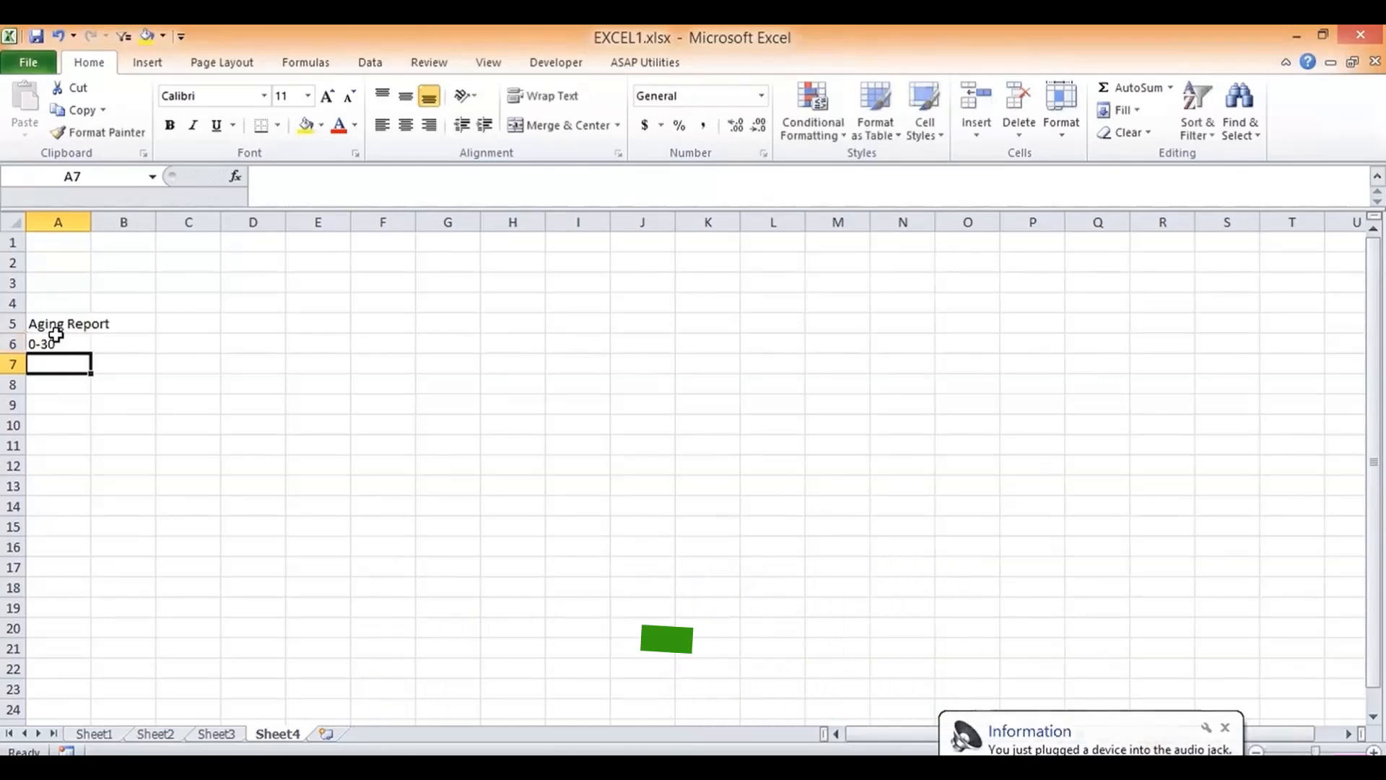
click(56, 337)
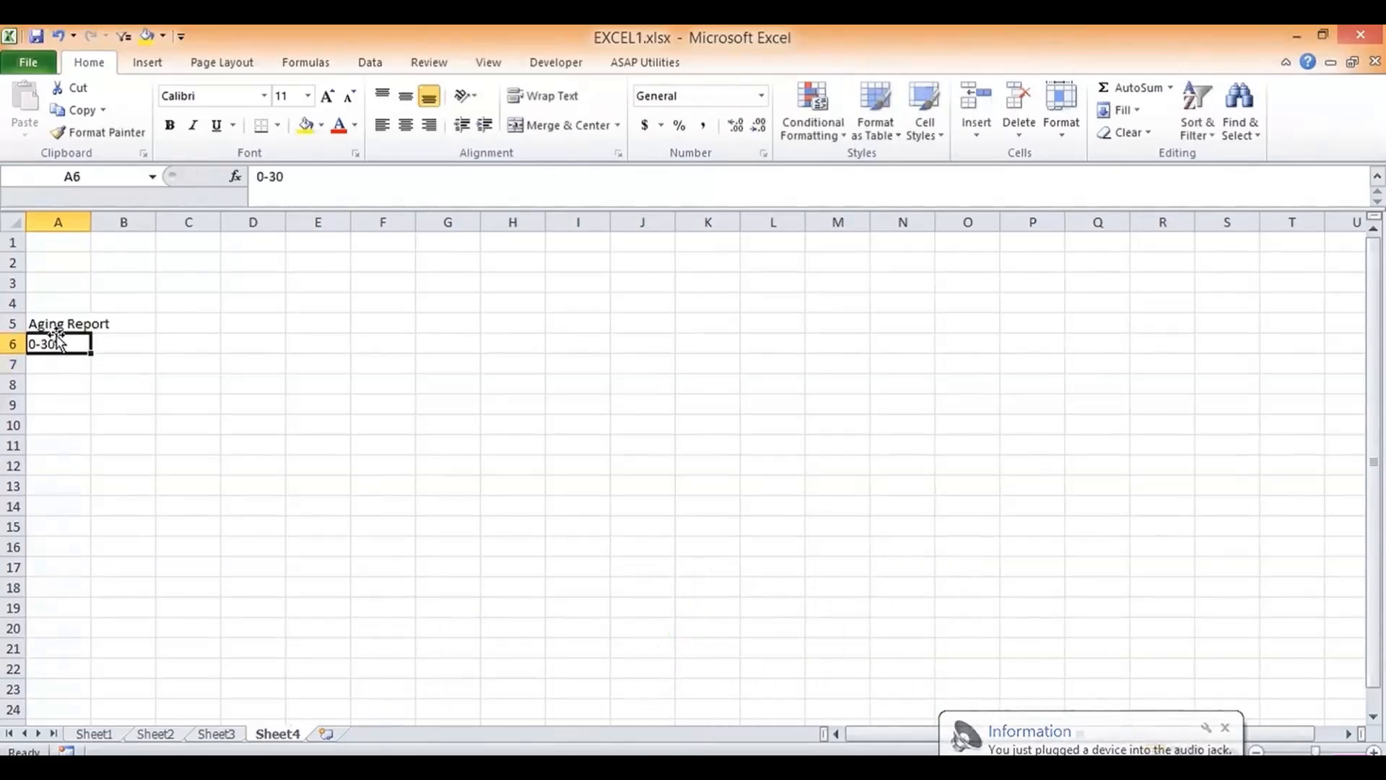
click(347, 173)
text(Days)
key(Return)
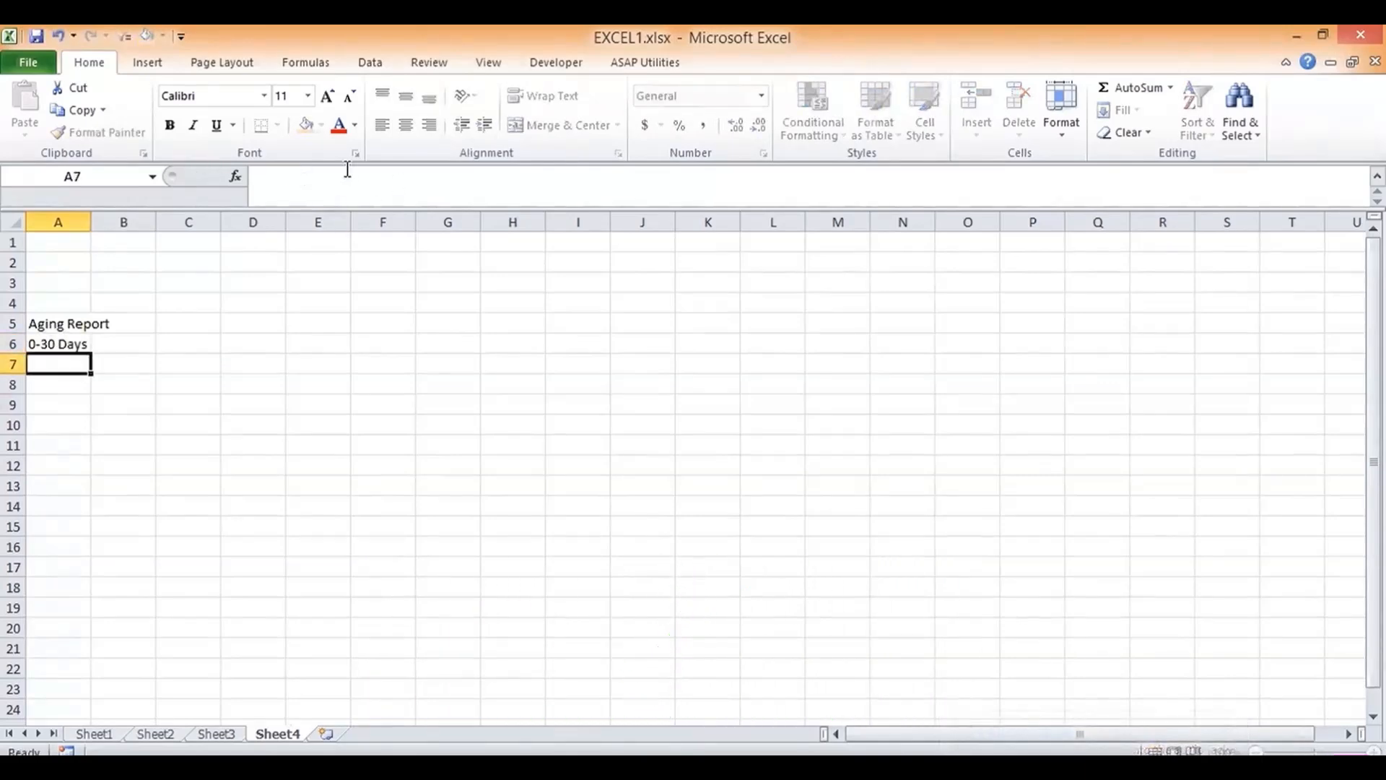
text(30-60 Days)
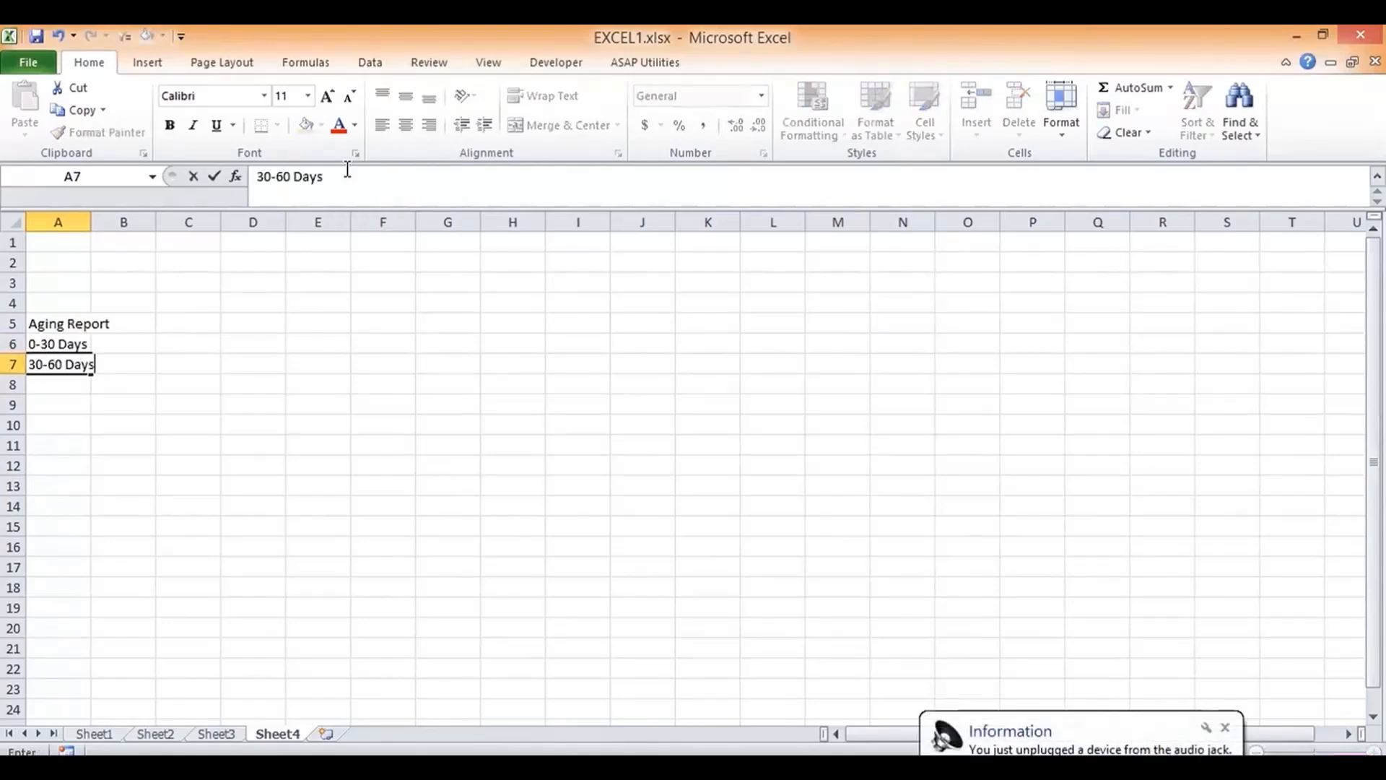
key(Return)
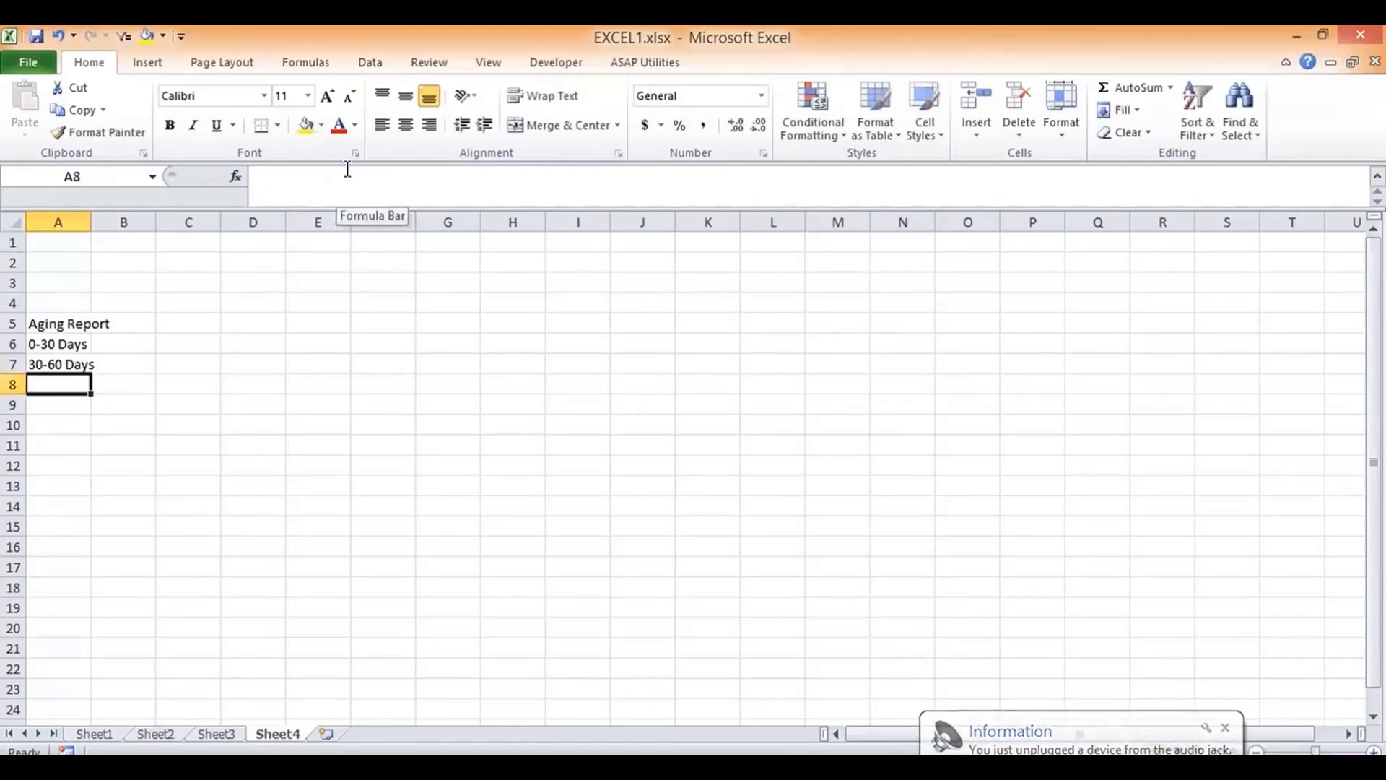
text(60-120 Days)
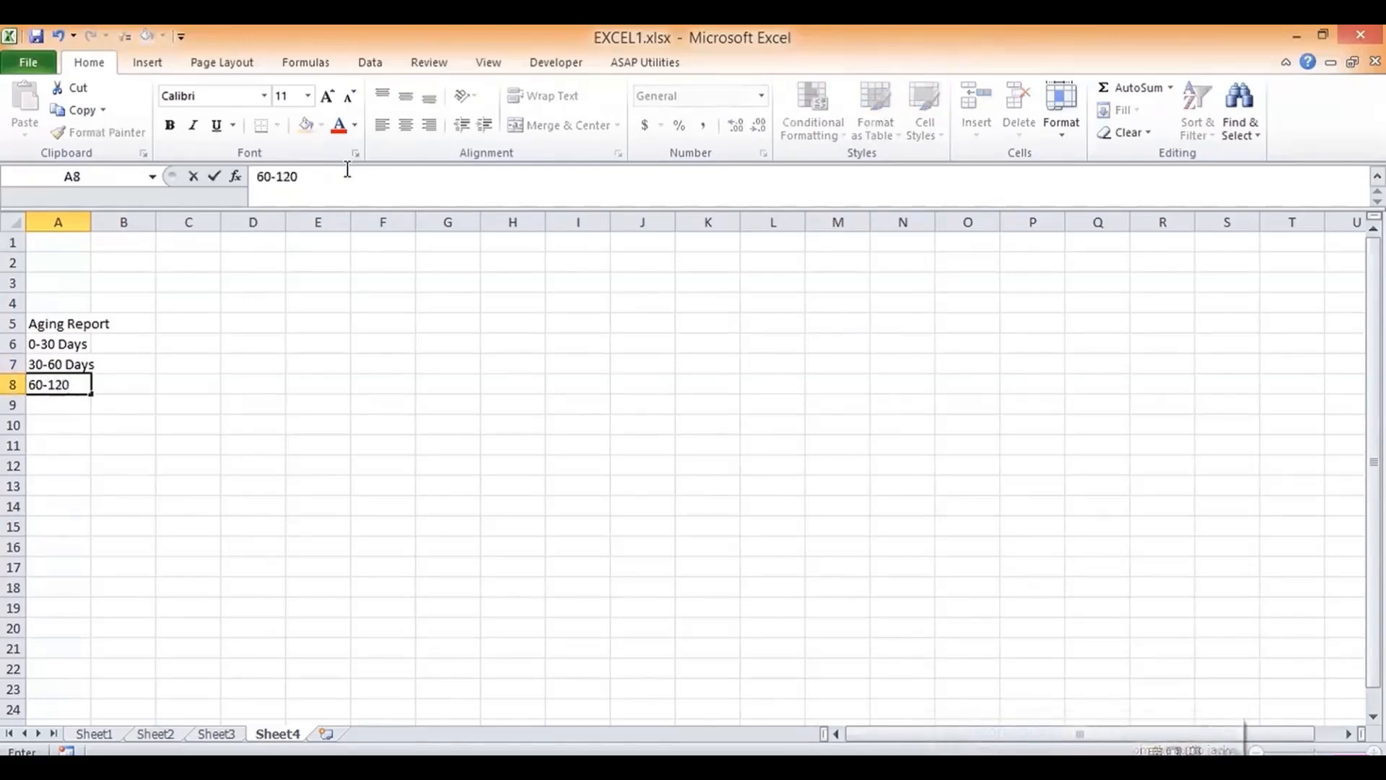
key(Up)
Step: Enter the heading "Sales_plusdata" in cell B5 beside the Aging Report heading
key(Up)
key(Up)
key(Right)
text(Sales)
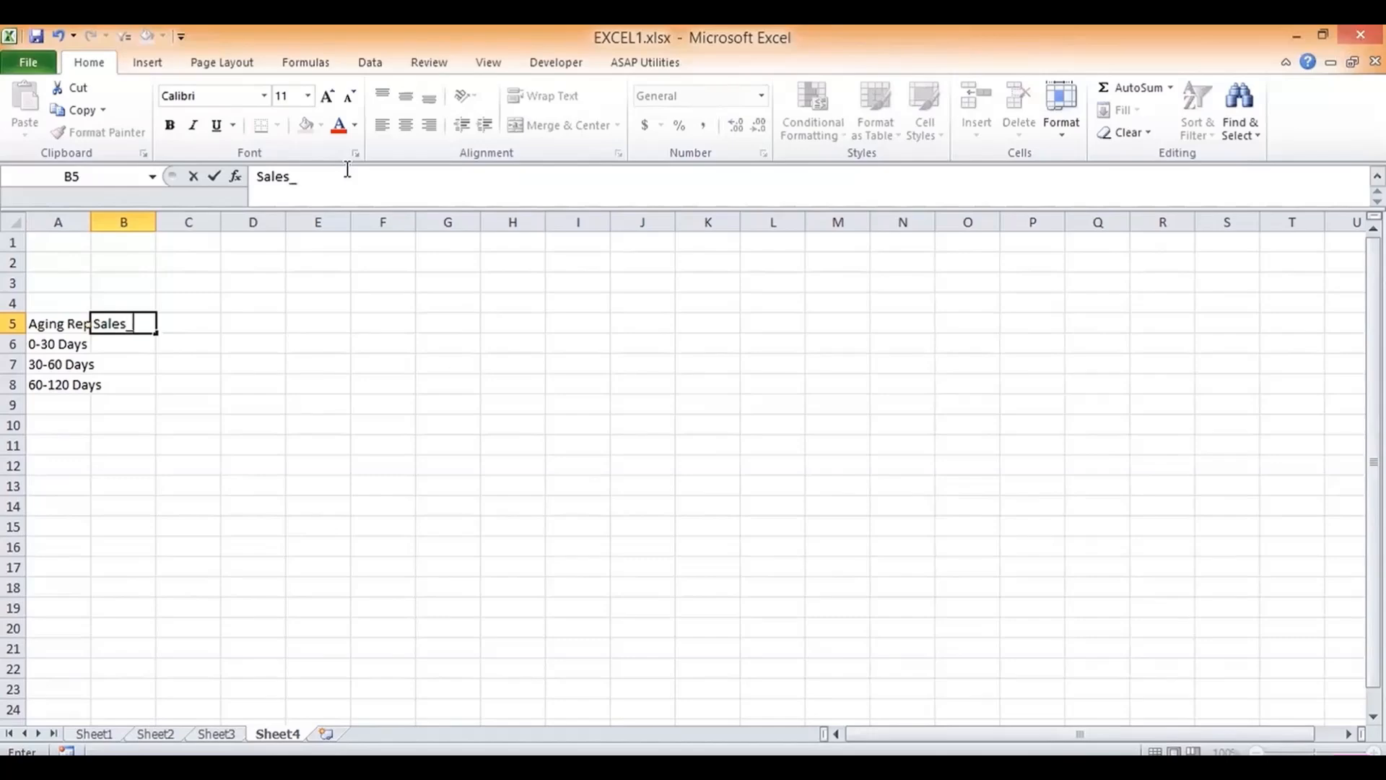
text(_plusdata)
key(Return)
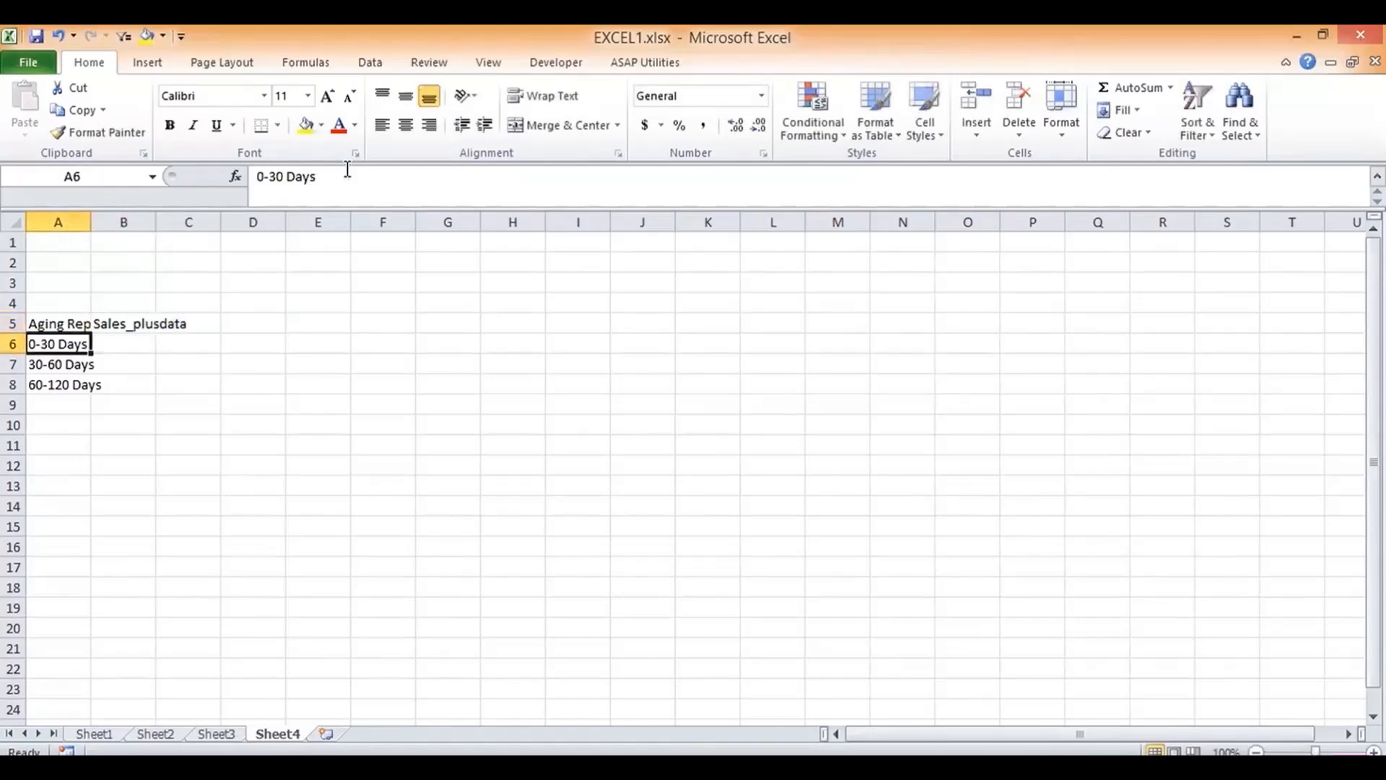
Step: Widen columns A and B and apply all borders to the range A5:C9
drag(91, 222, 132, 222)
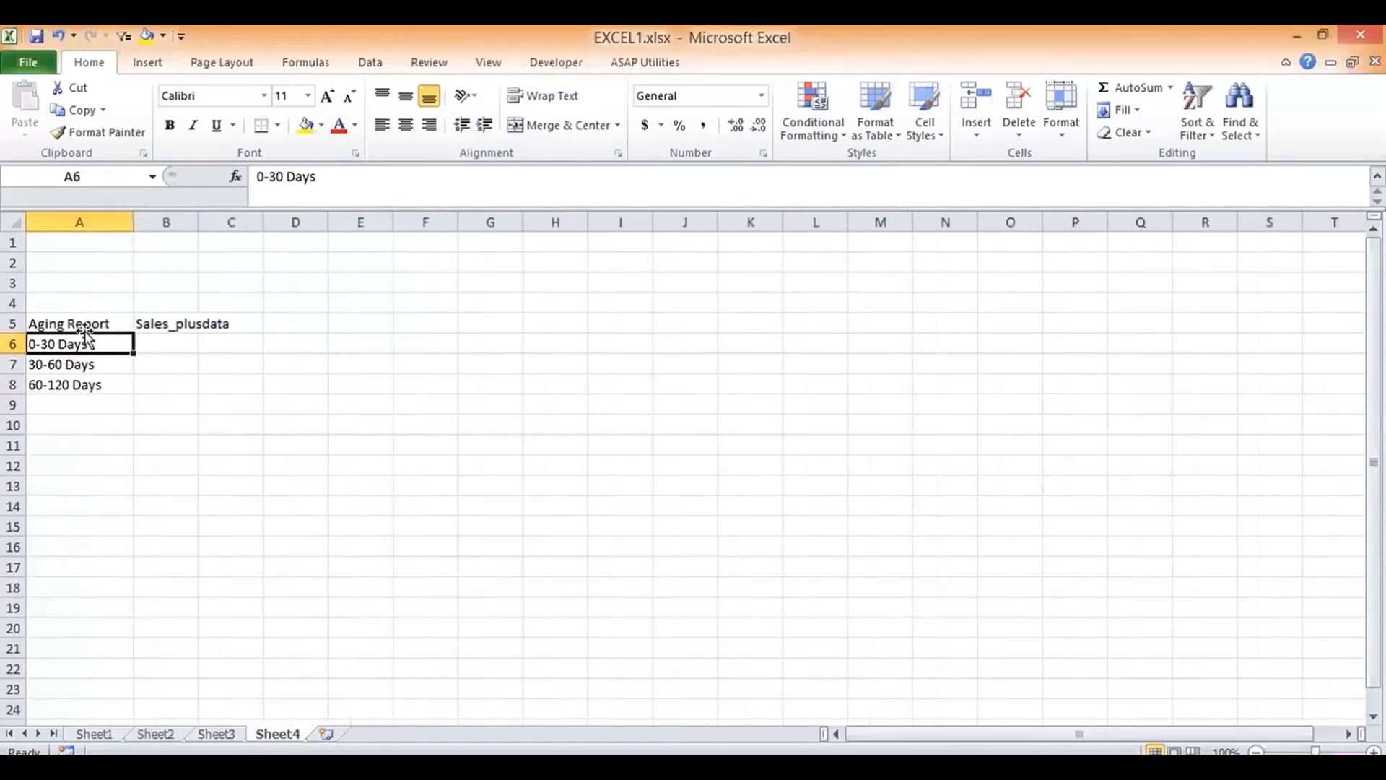
drag(68, 322, 206, 410)
drag(198, 223, 296, 238)
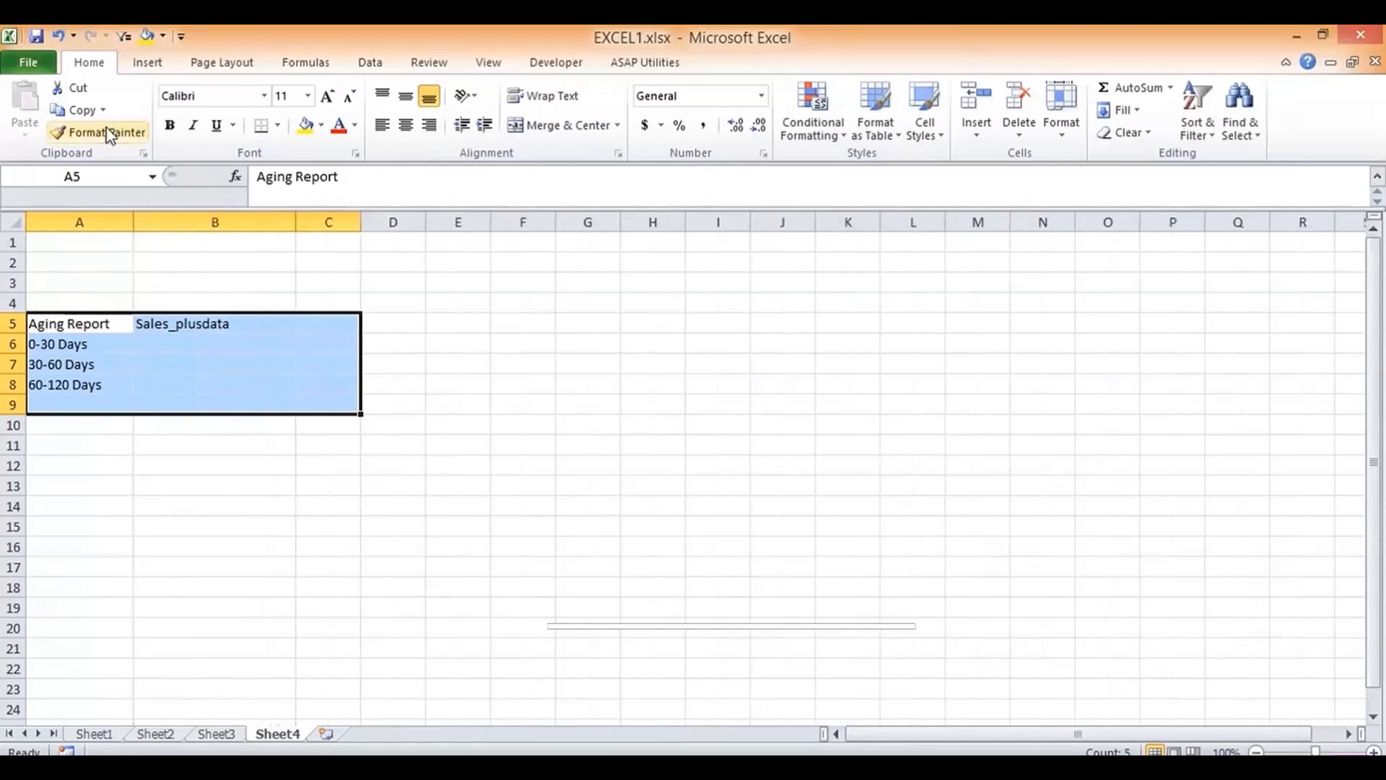
click(277, 125)
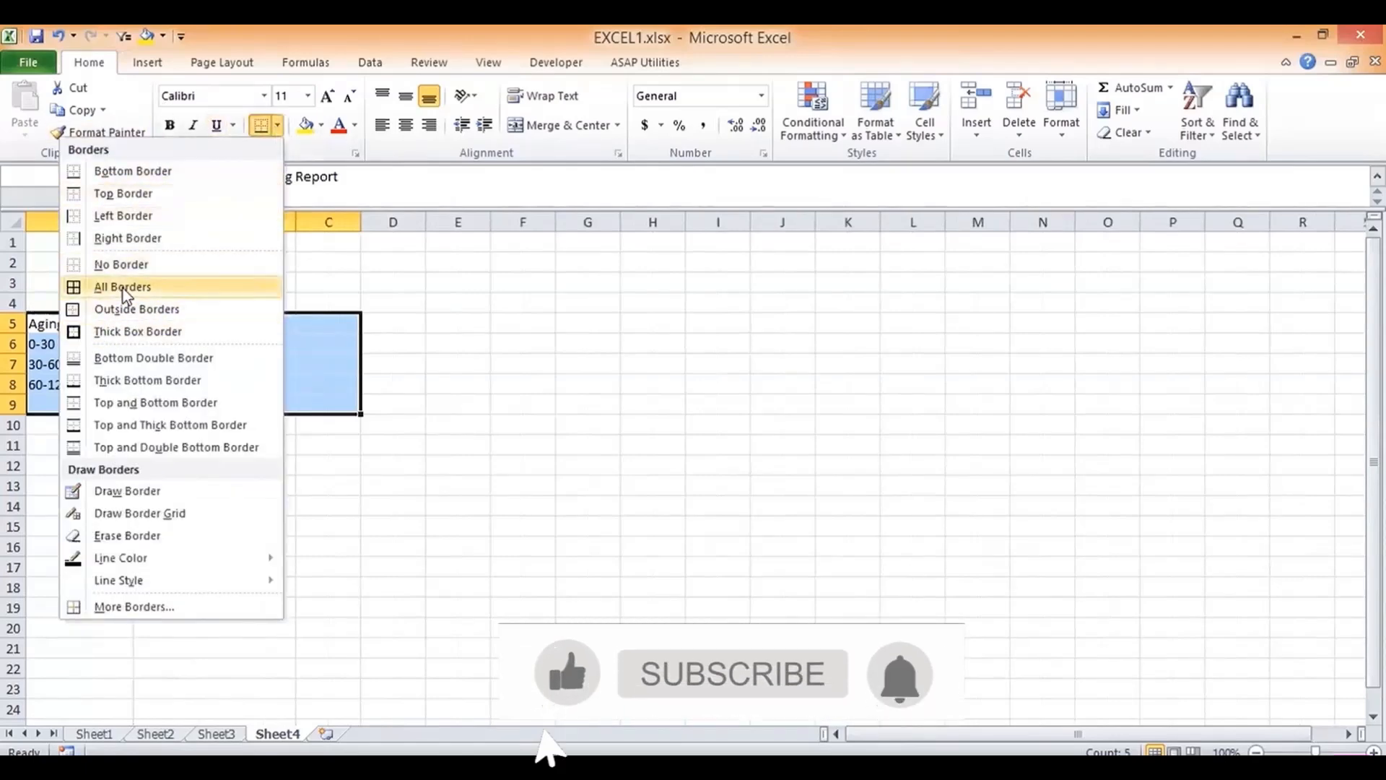
click(137, 286)
Step: Add the last aging period ">120 above" in cell A9
click(88, 383)
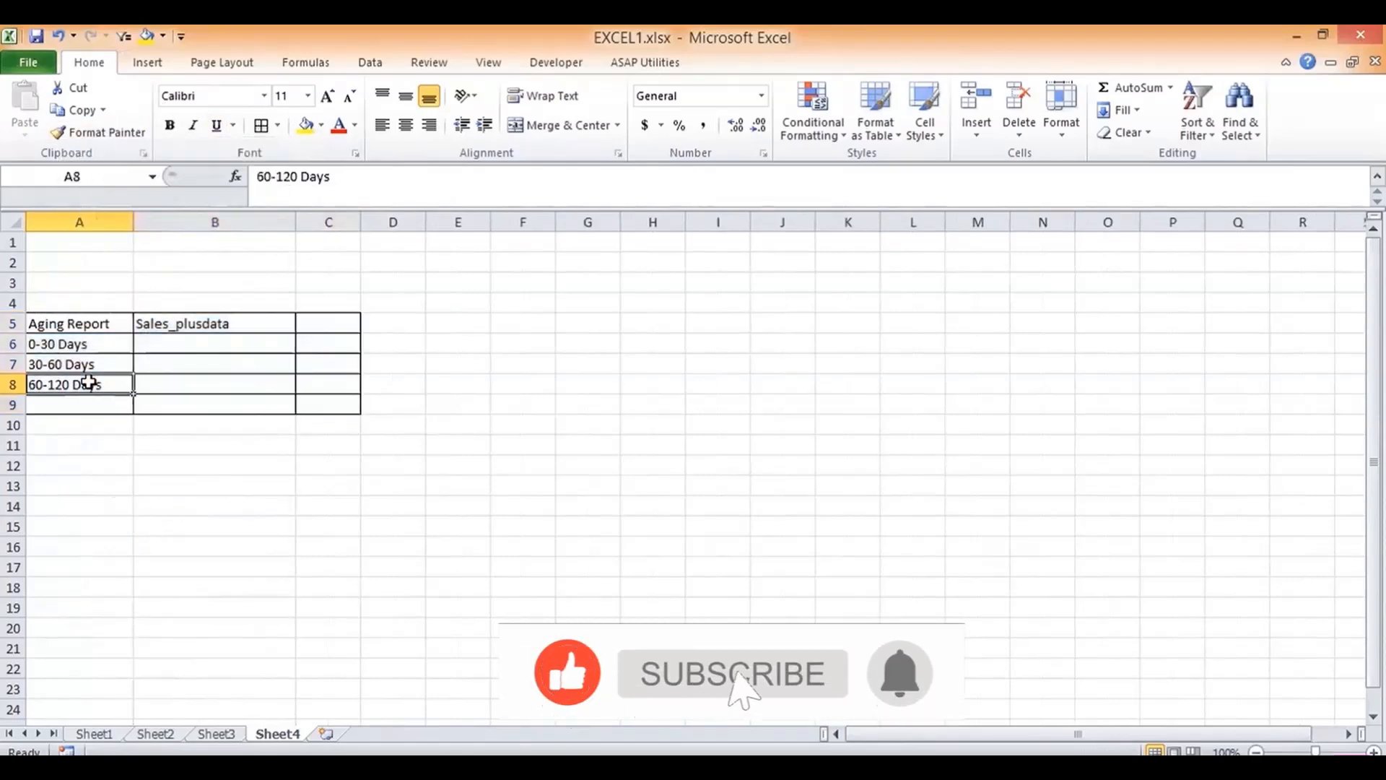
key(Return)
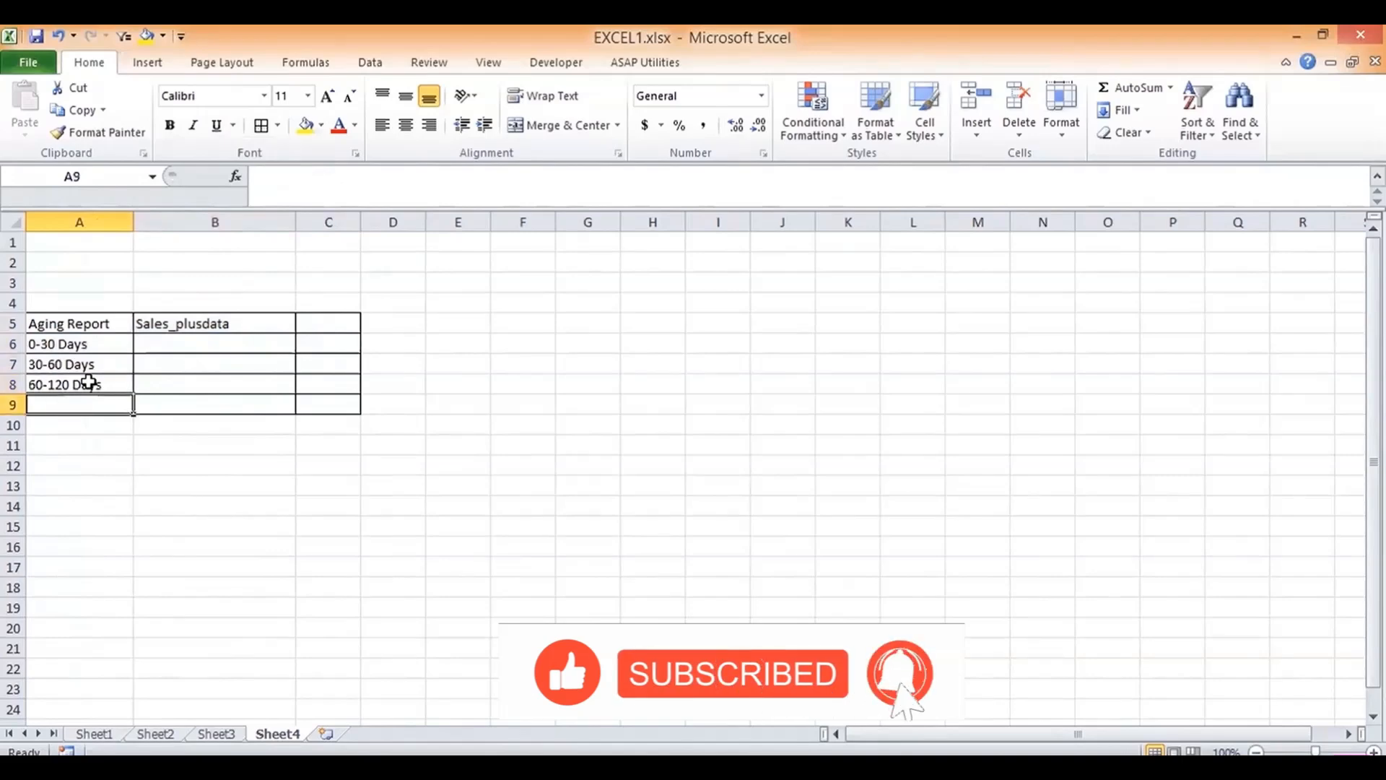
text(>120 above)
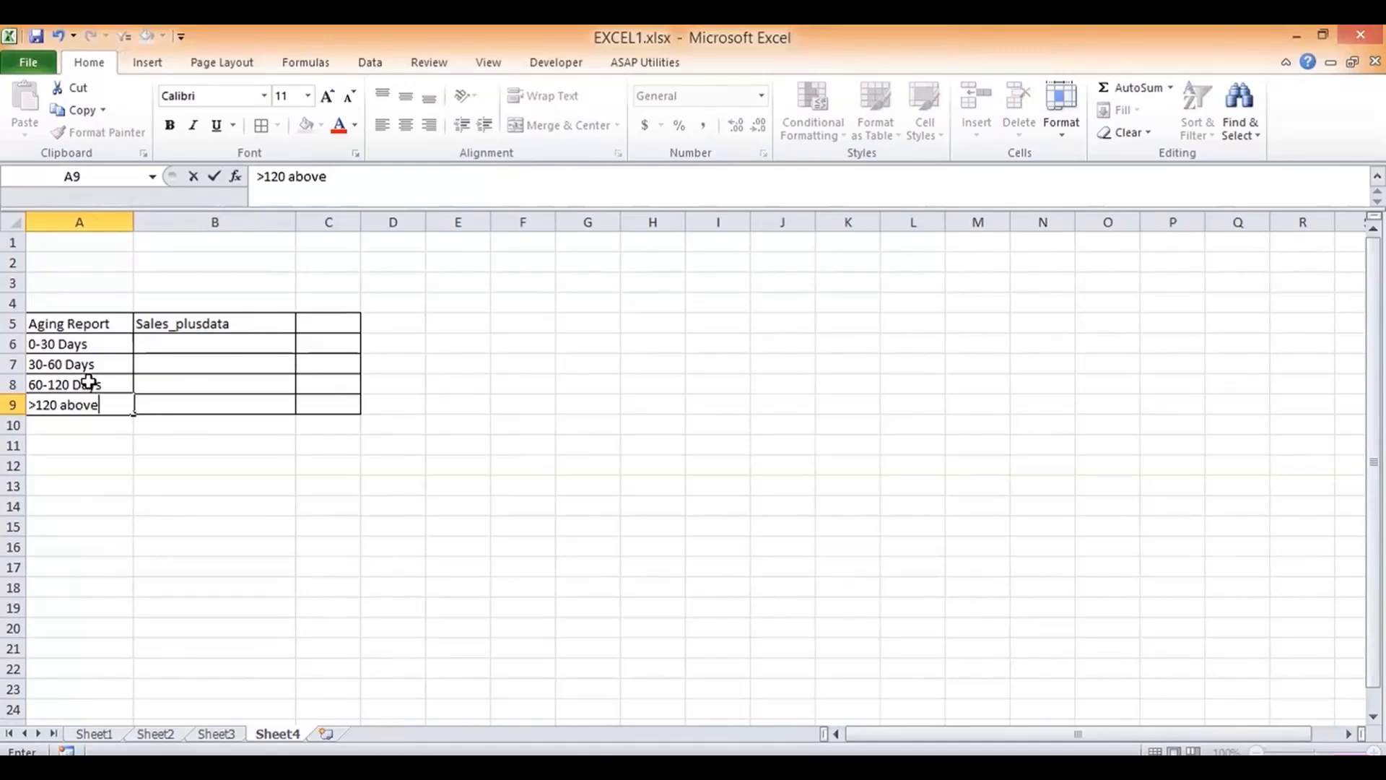
key(Up)
Step: Replace the heading in cell B5 with "Aging Anysliys"
key(Up)
key(Up)
key(Right)
click(233, 319)
drag(396, 180, 154, 178)
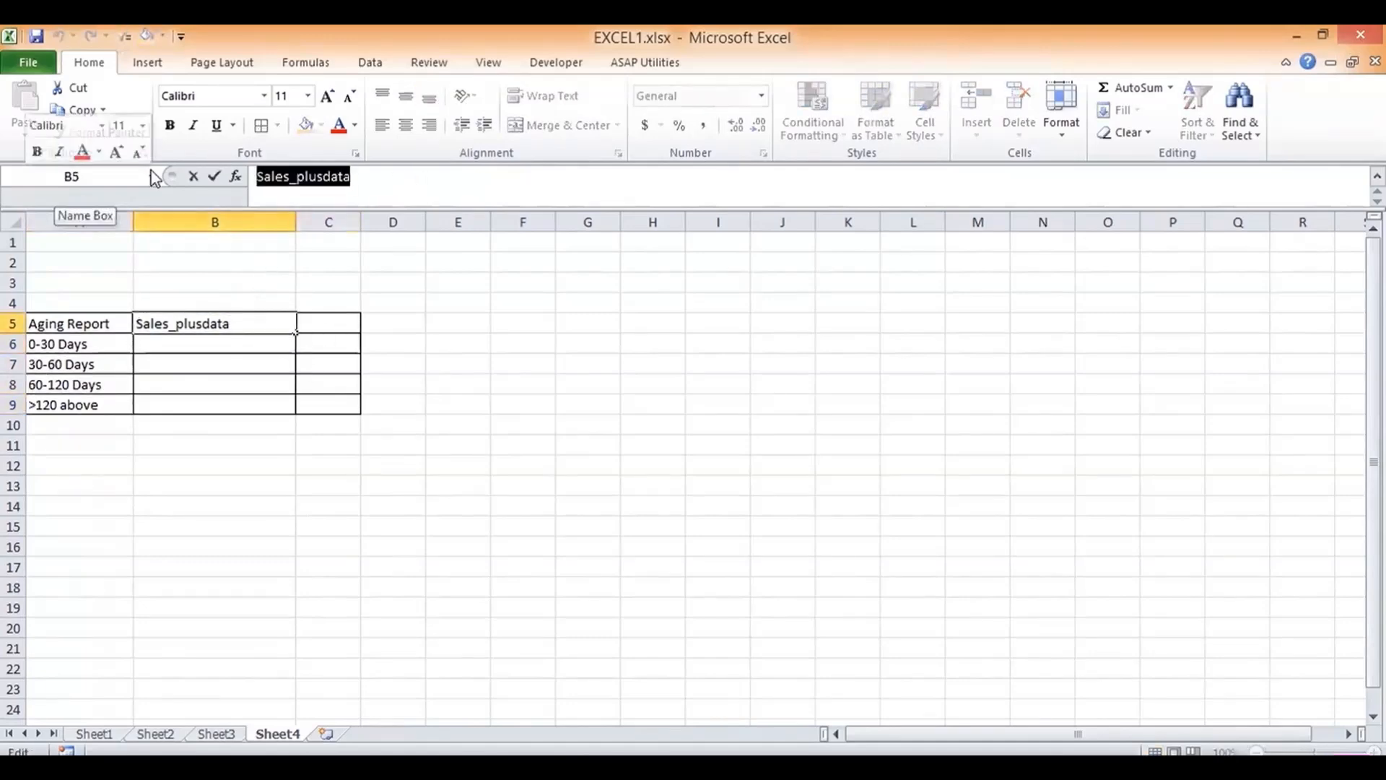
text(Aging)
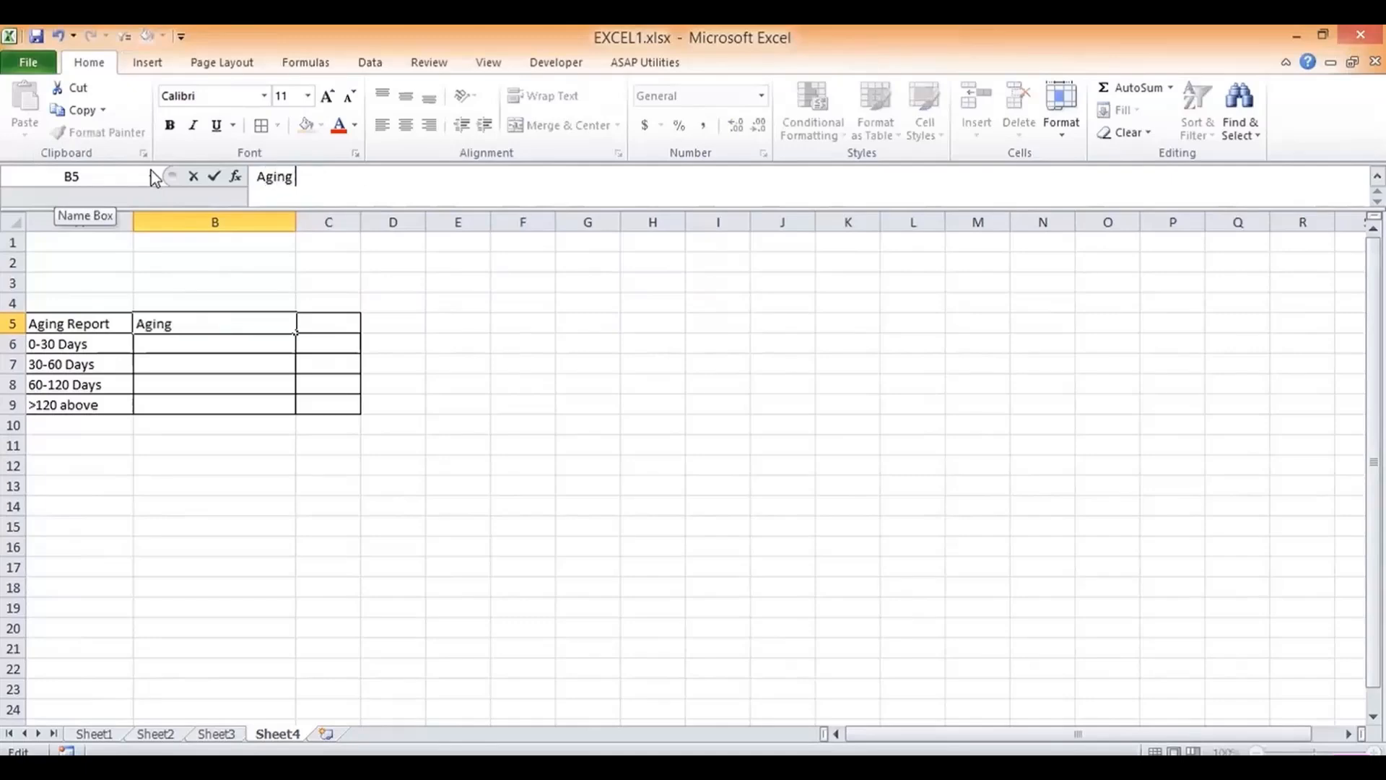
text( Anysliys)
key(Return)
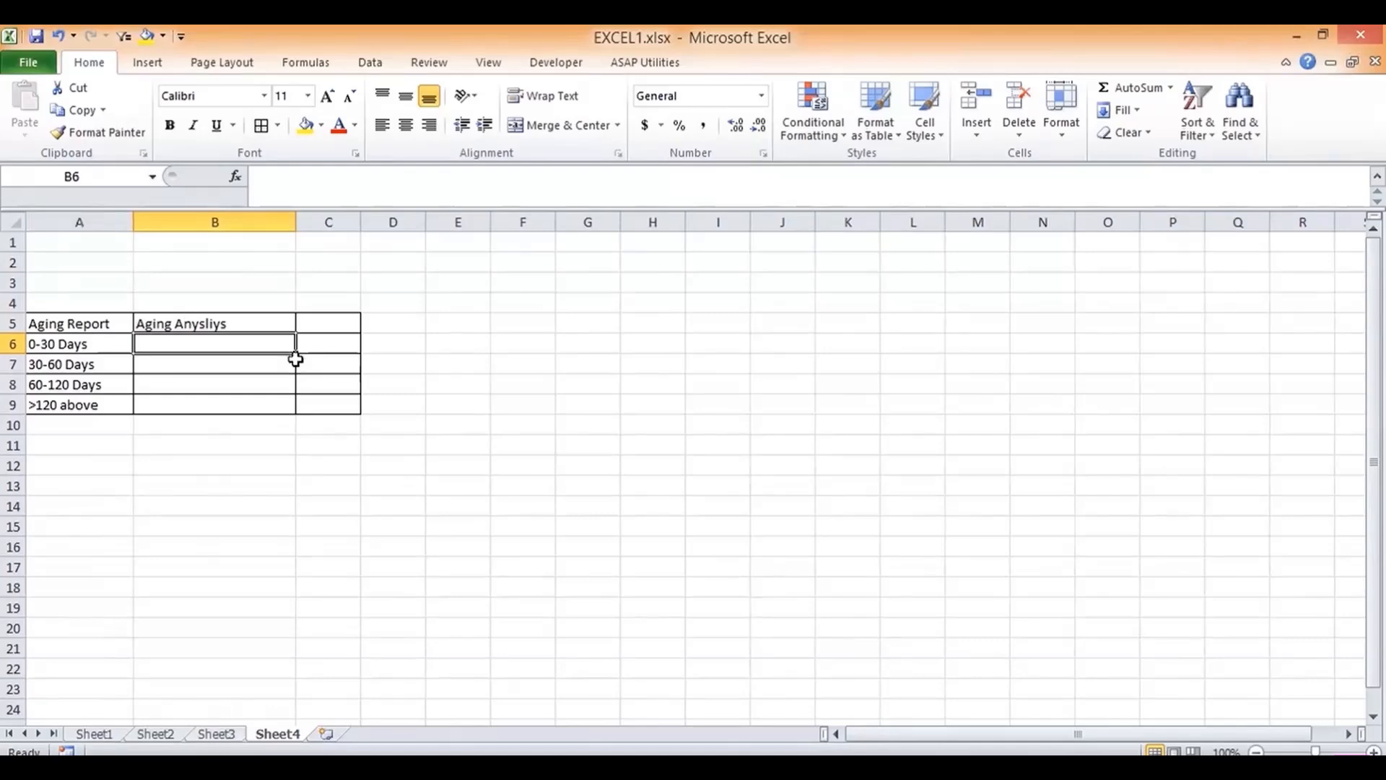
Step: Return to Sheet3 and look over the first invoice dates and the remaining columns of the sales table
click(217, 733)
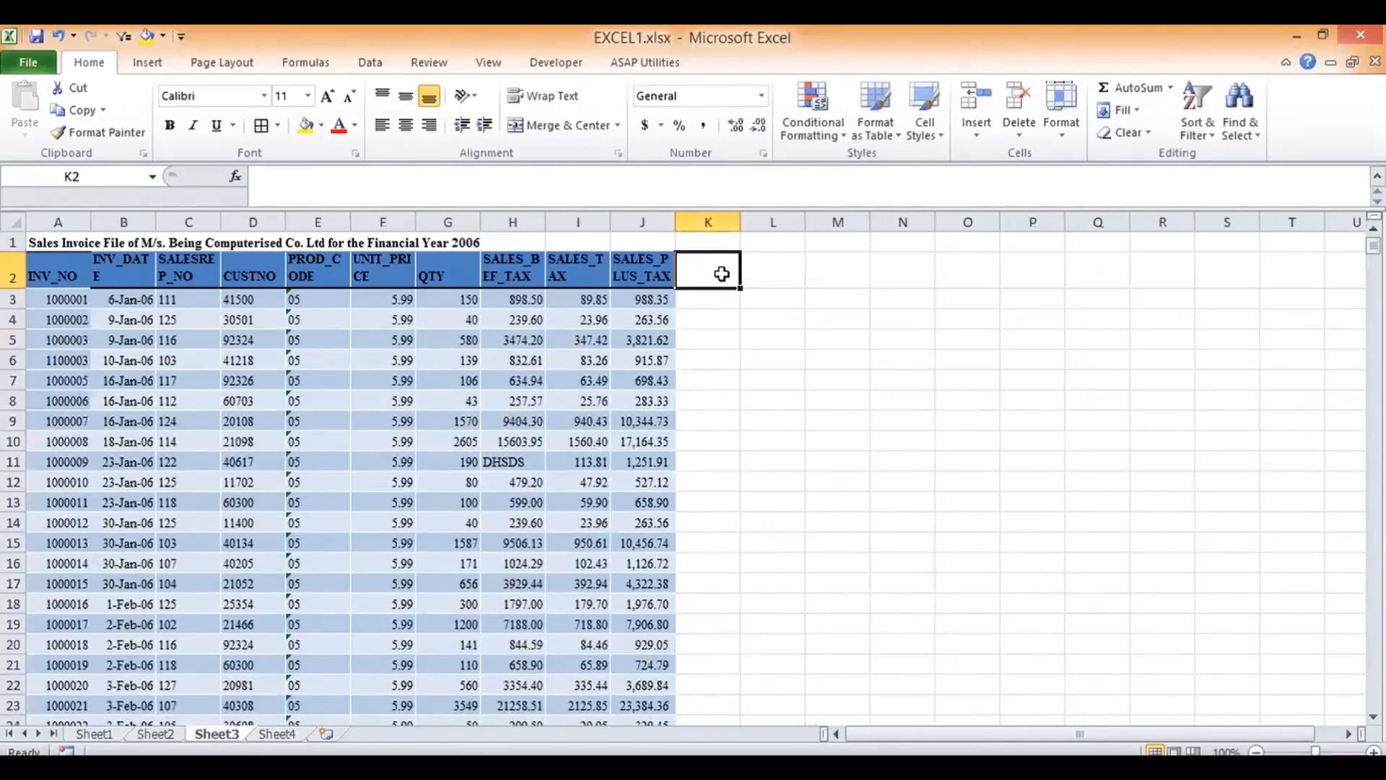
key(Down)
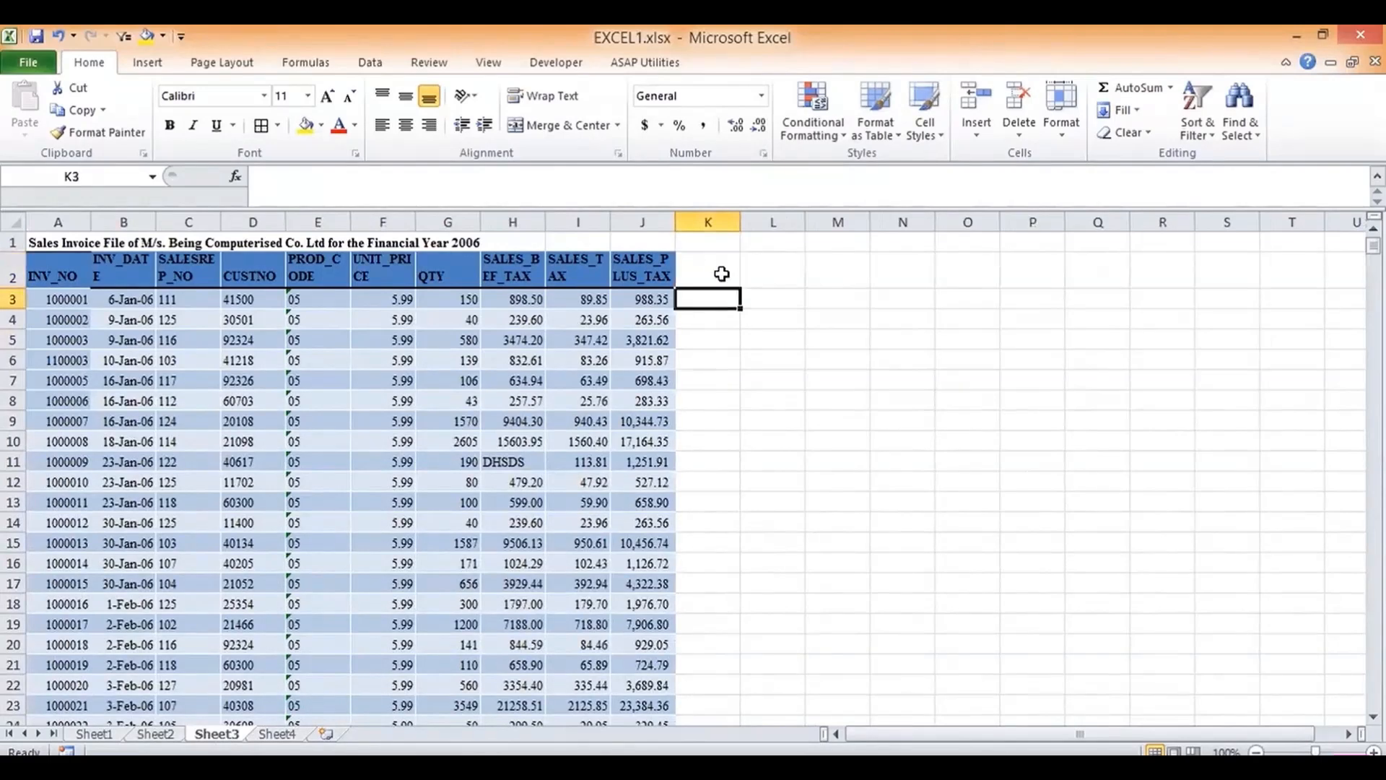
key(Left)
key(Left)
key(Left)
key(Left)
key(Left)
key(Left)
key(Left)
key(Left)
key(Left)
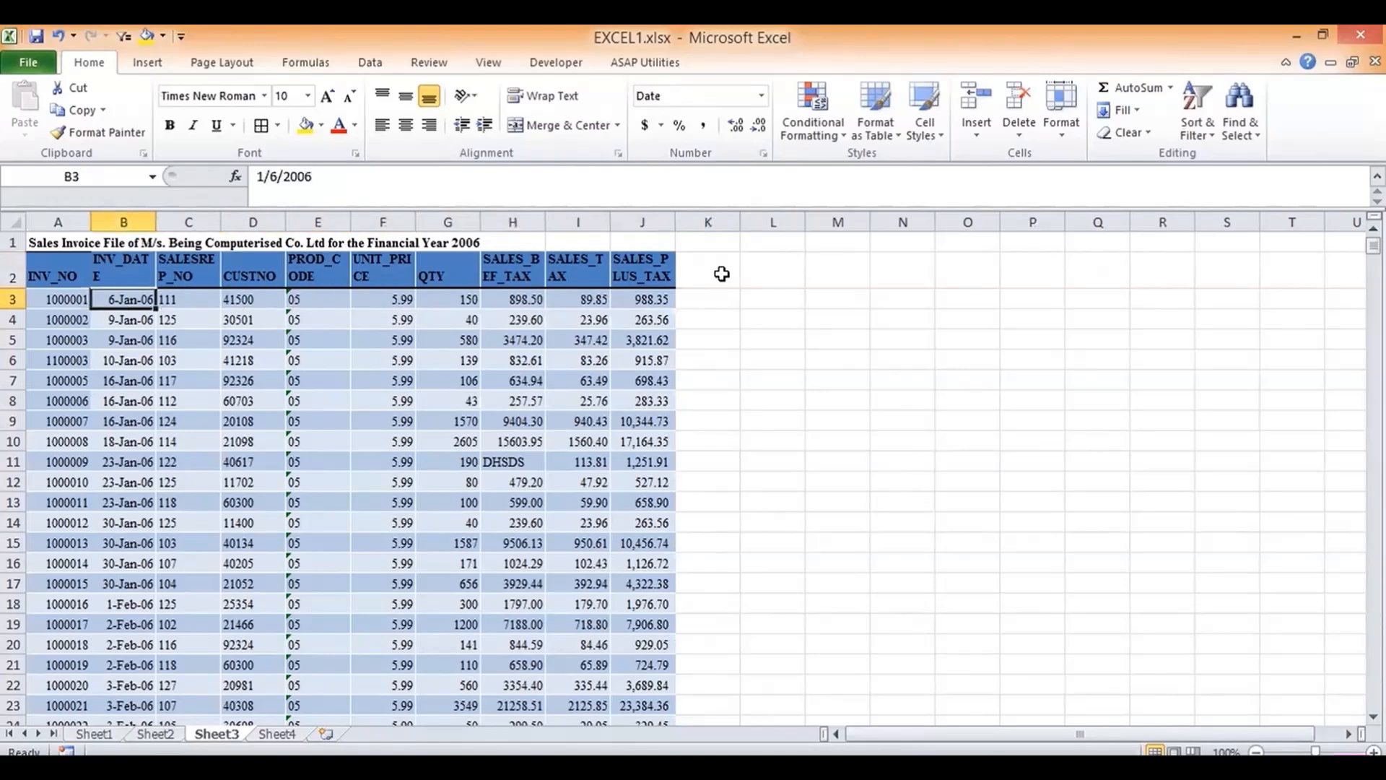
key(Up)
key(Up)
key(Right)
key(Right)
key(Right)
key(Right)
key(Right)
key(Left)
key(Left)
key(Left)
key(Left)
key(Left)
key(Down)
key(Down)
key(Down)
key(Up)
key(Right)
key(Right)
key(Right)
key(Right)
key(Right)
key(Right)
key(Right)
key(Right)
key(Right)
key(Up)
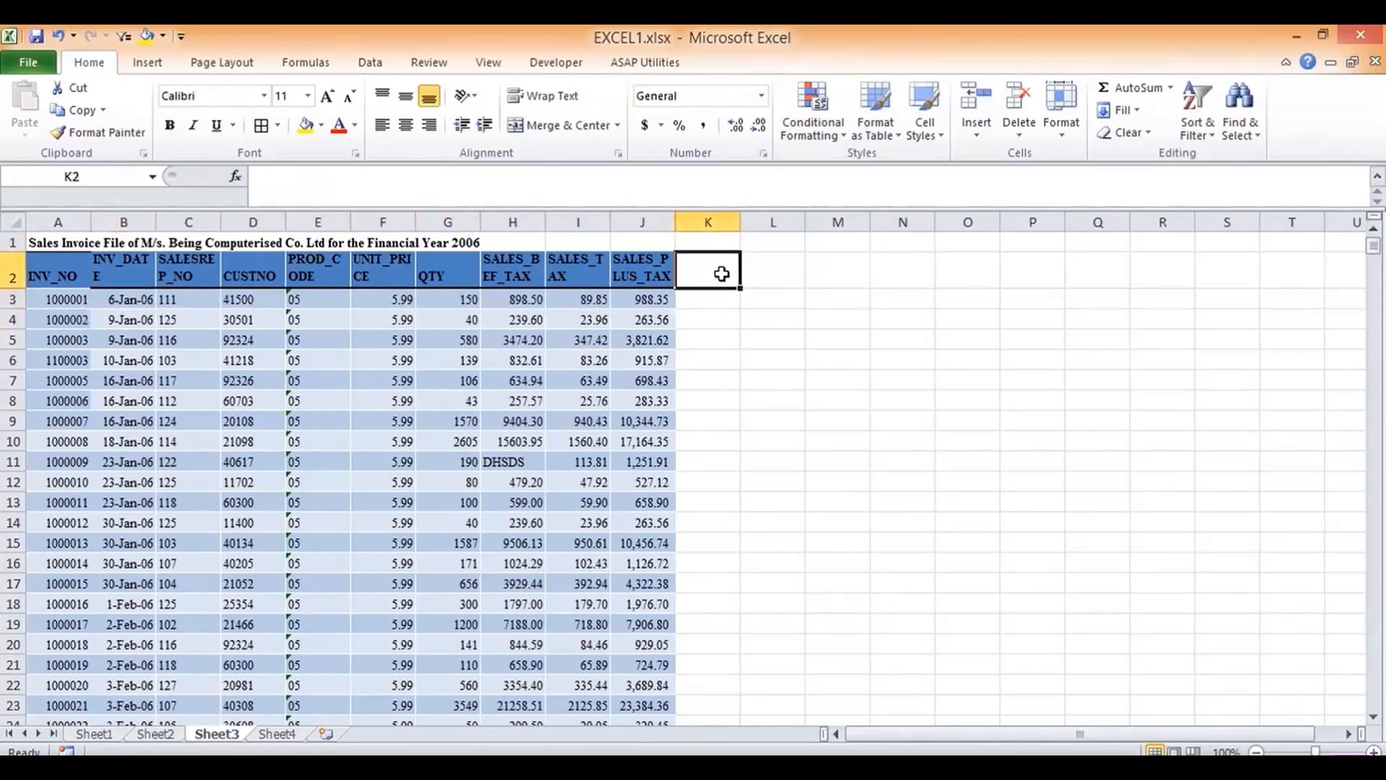
Step: Go to the end of the INV_DATE column on Sheet3 and check the latest invoice dates
key(Left)
key(Left)
key(Left)
key(Left)
key(Left)
key(Left)
key(Left)
key(Left)
key(Left)
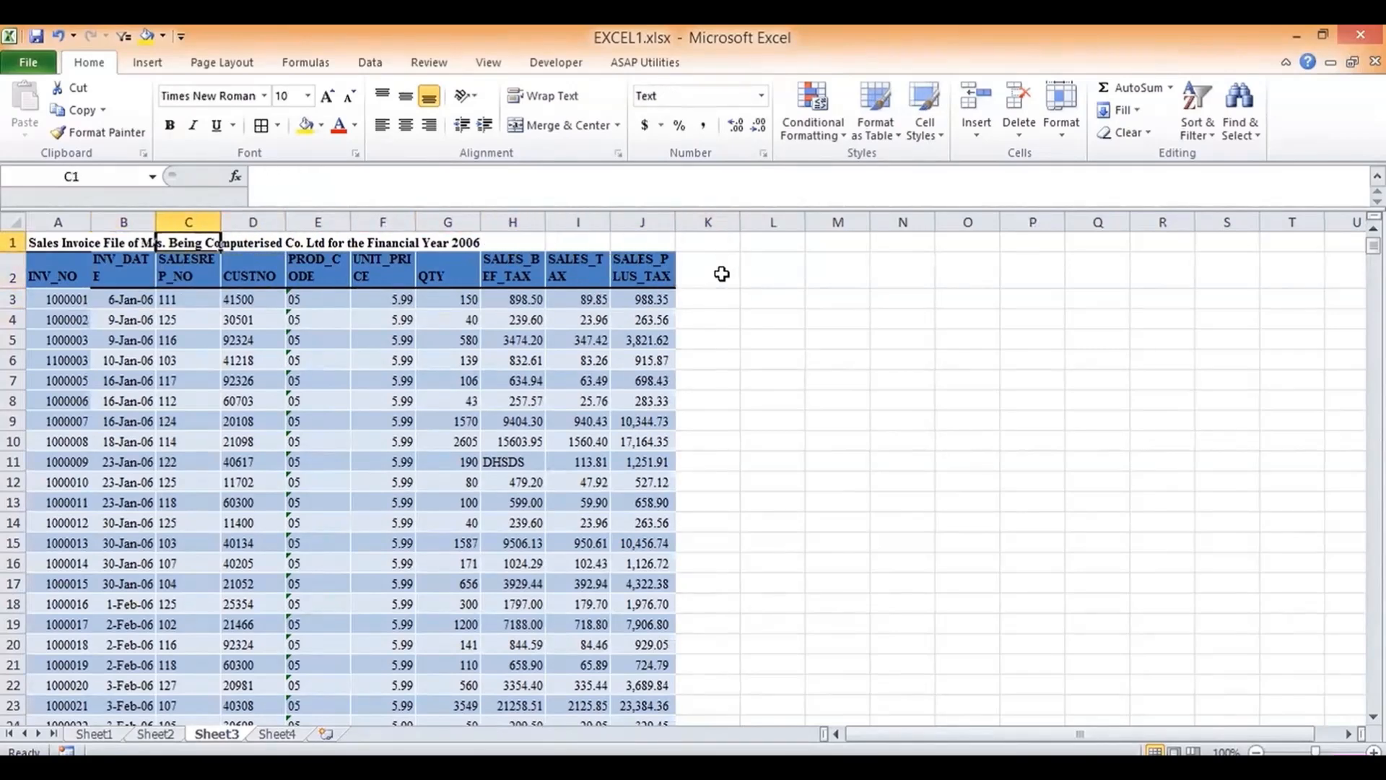
key(ctrl+Down)
key(Up)
key(Up)
key(Up)
key(Up)
key(Up)
key(Up)
key(Up)
key(Up)
key(Up)
key(Up)
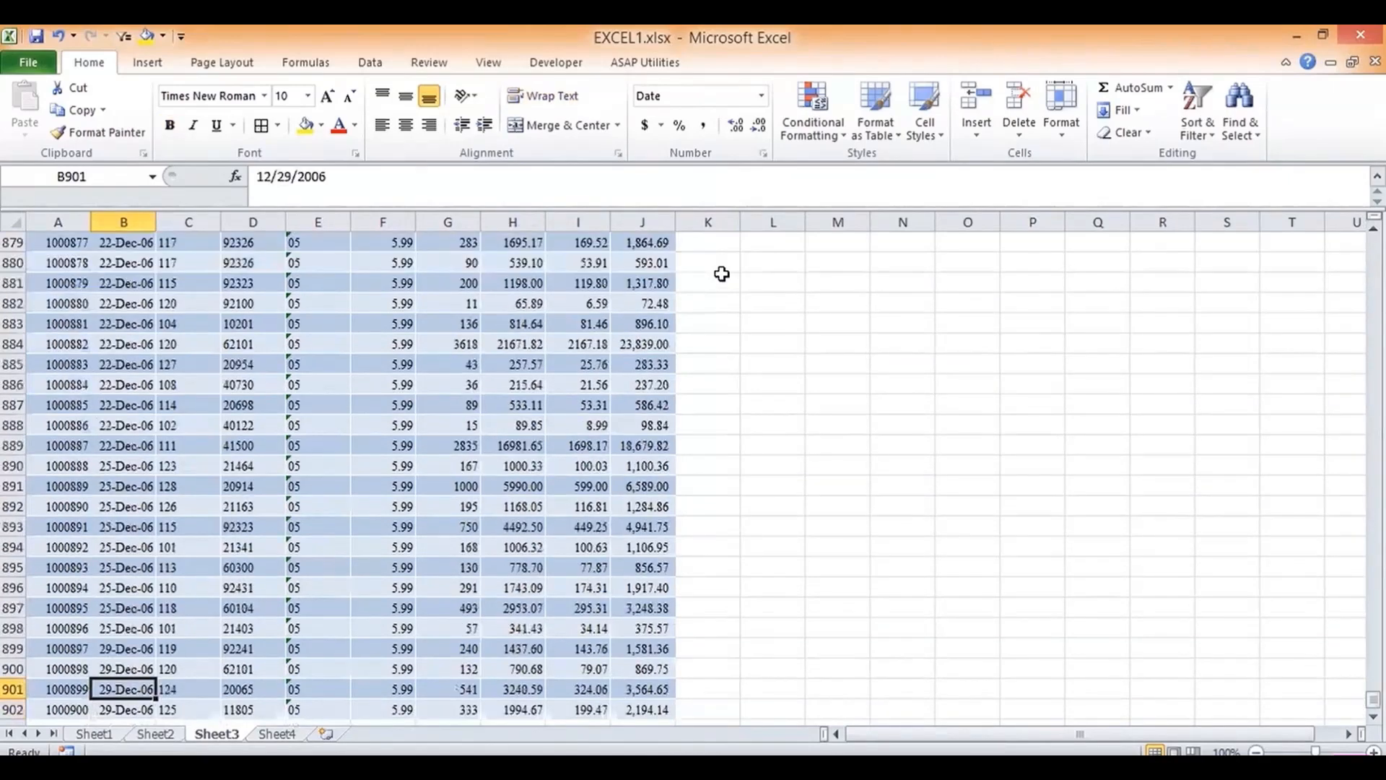
Step: Enter the reference date 31-Dec-06 in cell K1 of Sheet3 and the column heading "Days" in K2
key(ctrl+Up)
key(Right)
key(Up)
key(Right)
key(Right)
key(Right)
key(Right)
key(Right)
key(Right)
key(Right)
key(Right)
text(31)
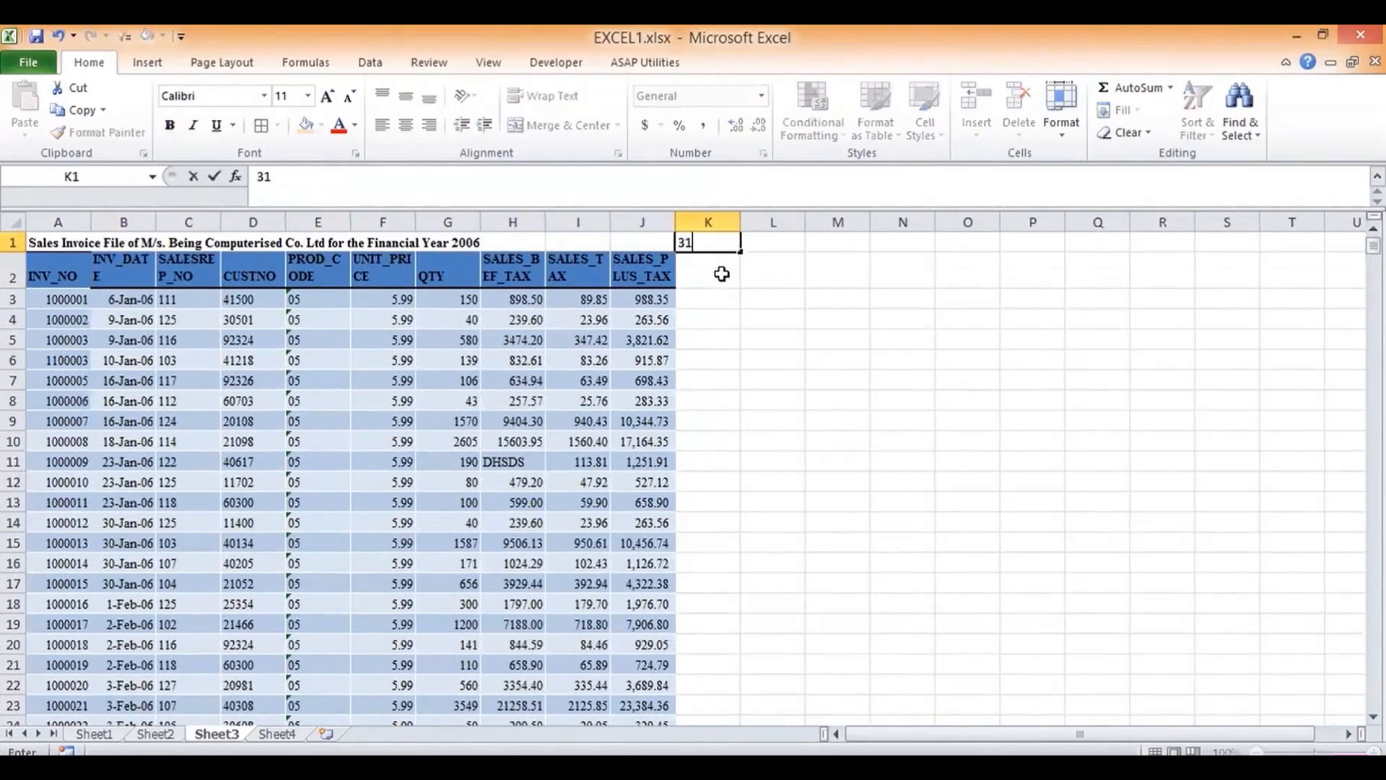
text(-Dec-06)
key(Return)
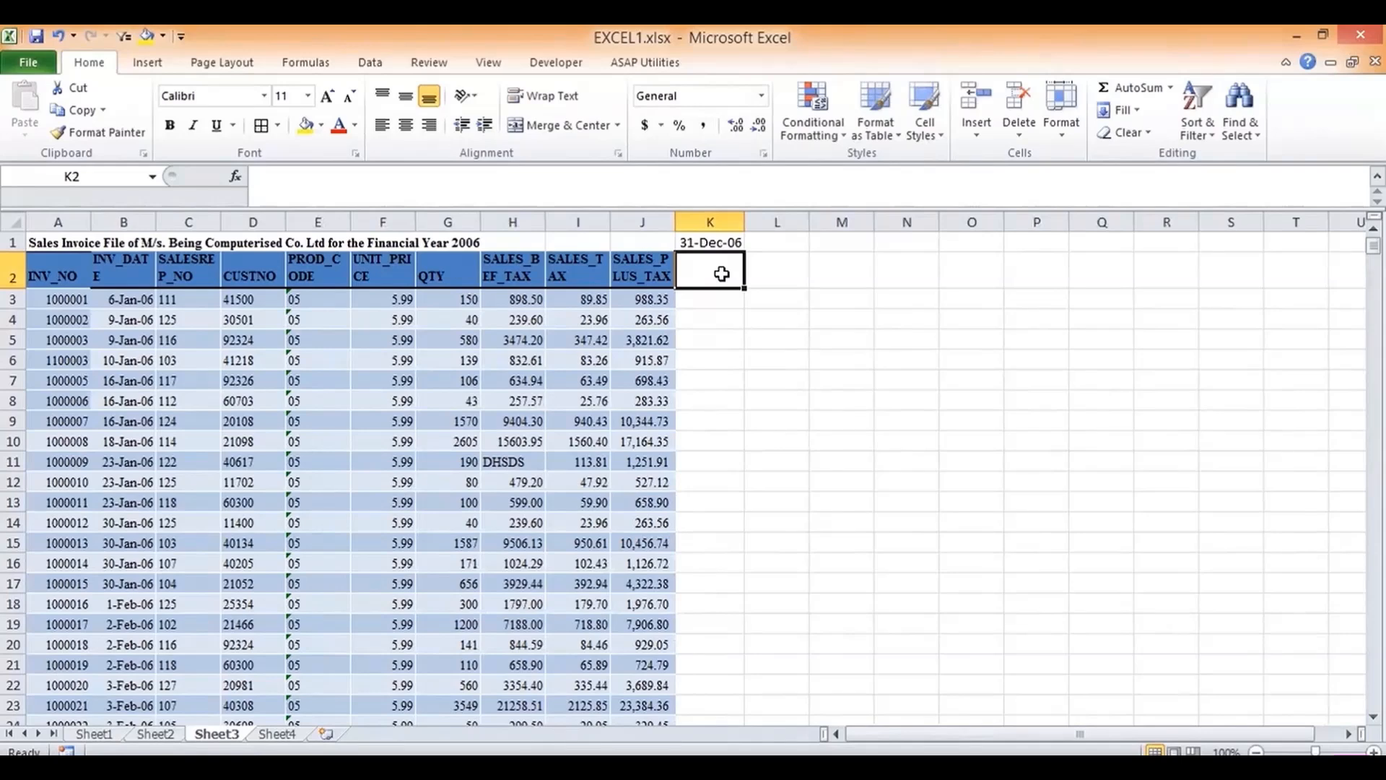
text(Days)
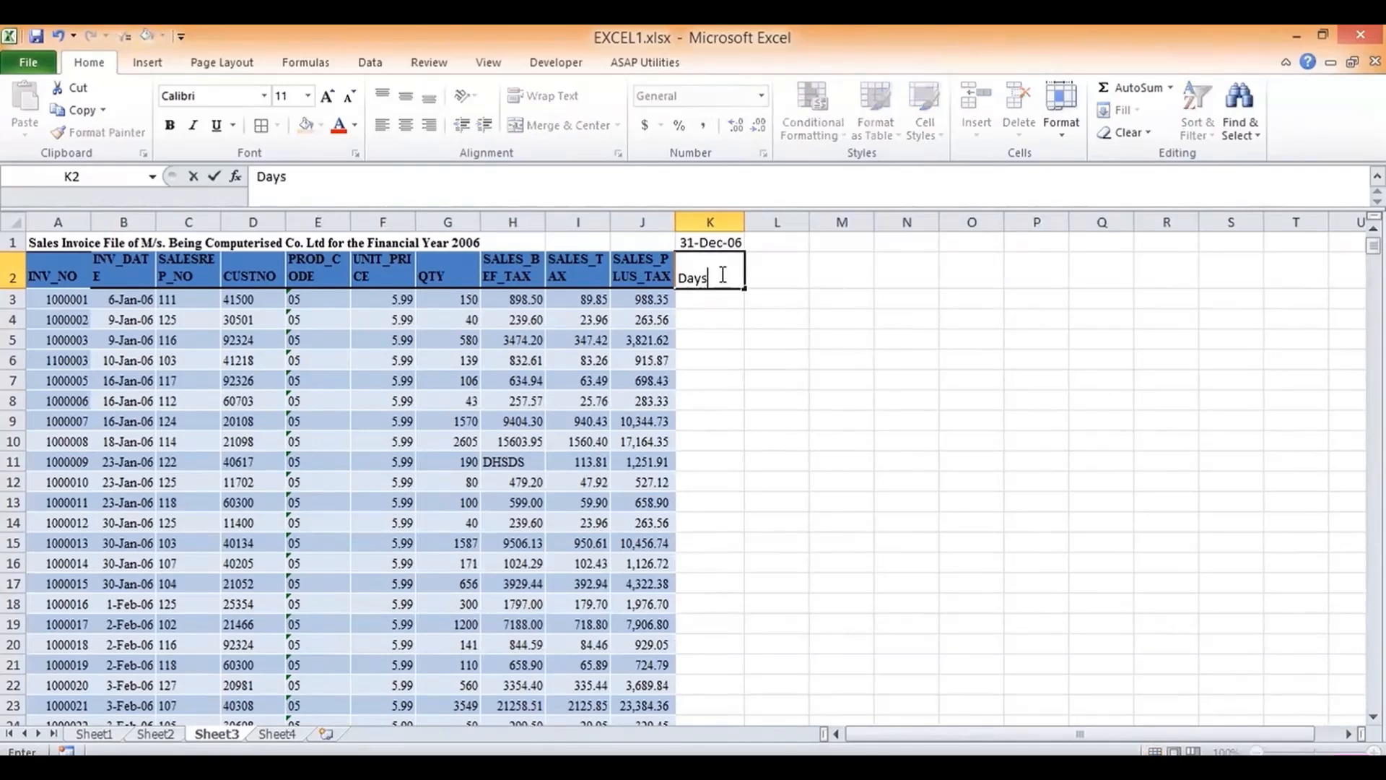
key(Return)
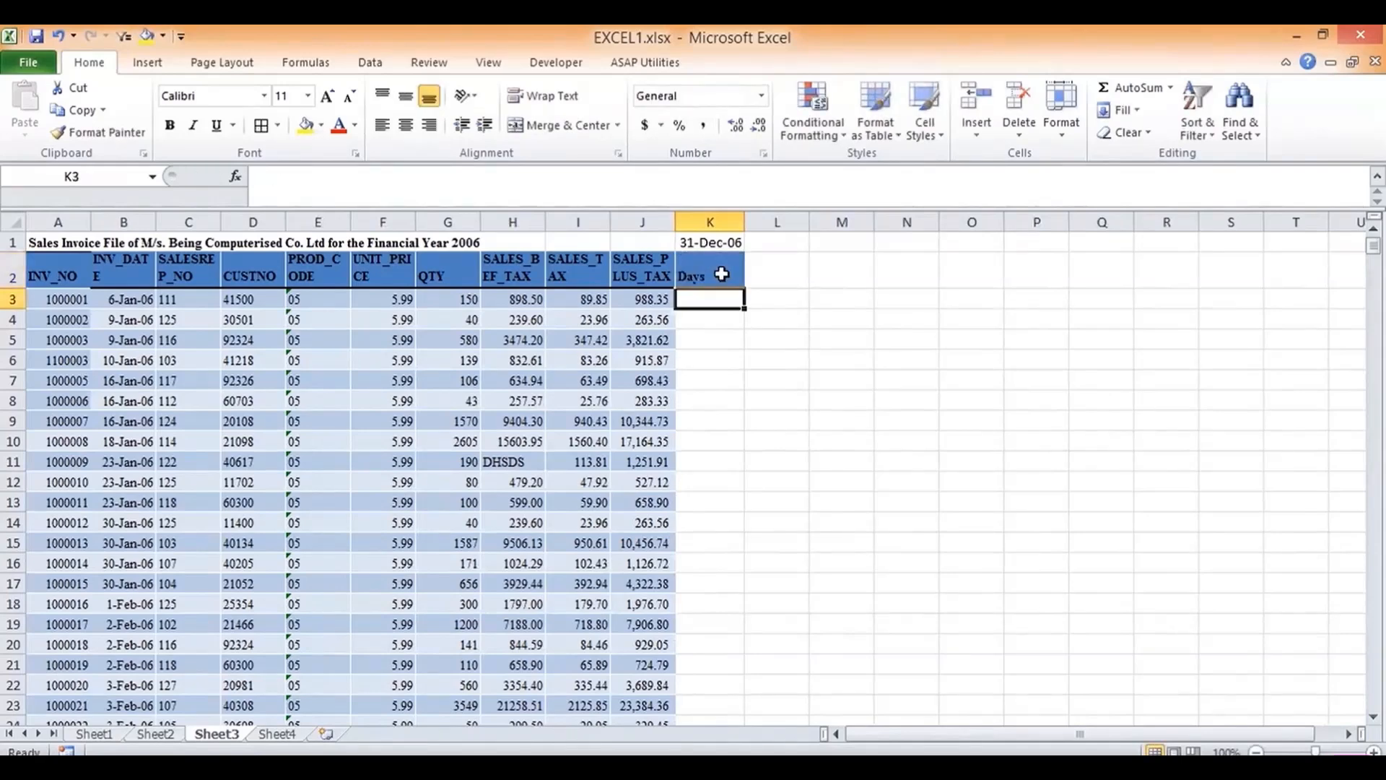
Step: Calculate the first invoice's age in K3 with =K1-B3 and format the cell as Number
text(=)
click(703, 244)
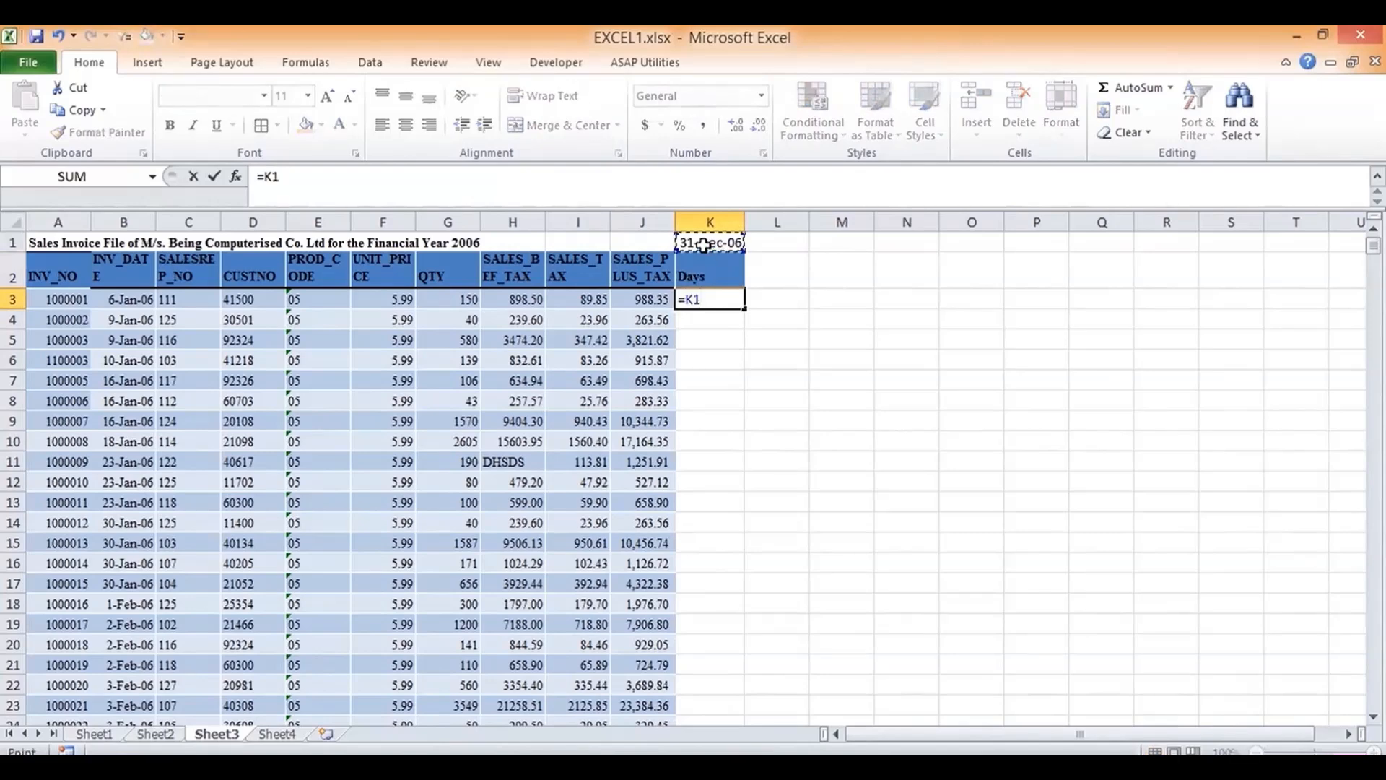
text(-)
click(135, 297)
key(Return)
key(Up)
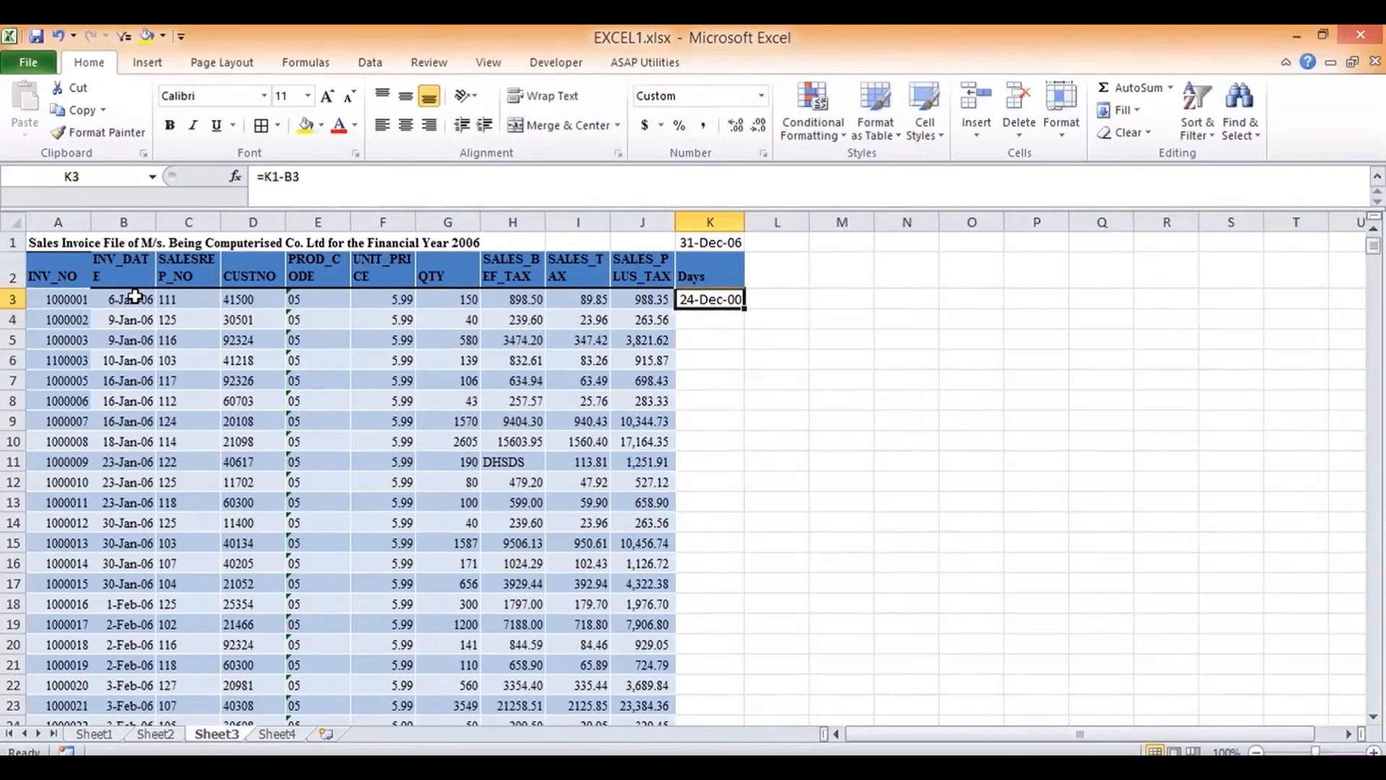
click(761, 97)
click(620, 170)
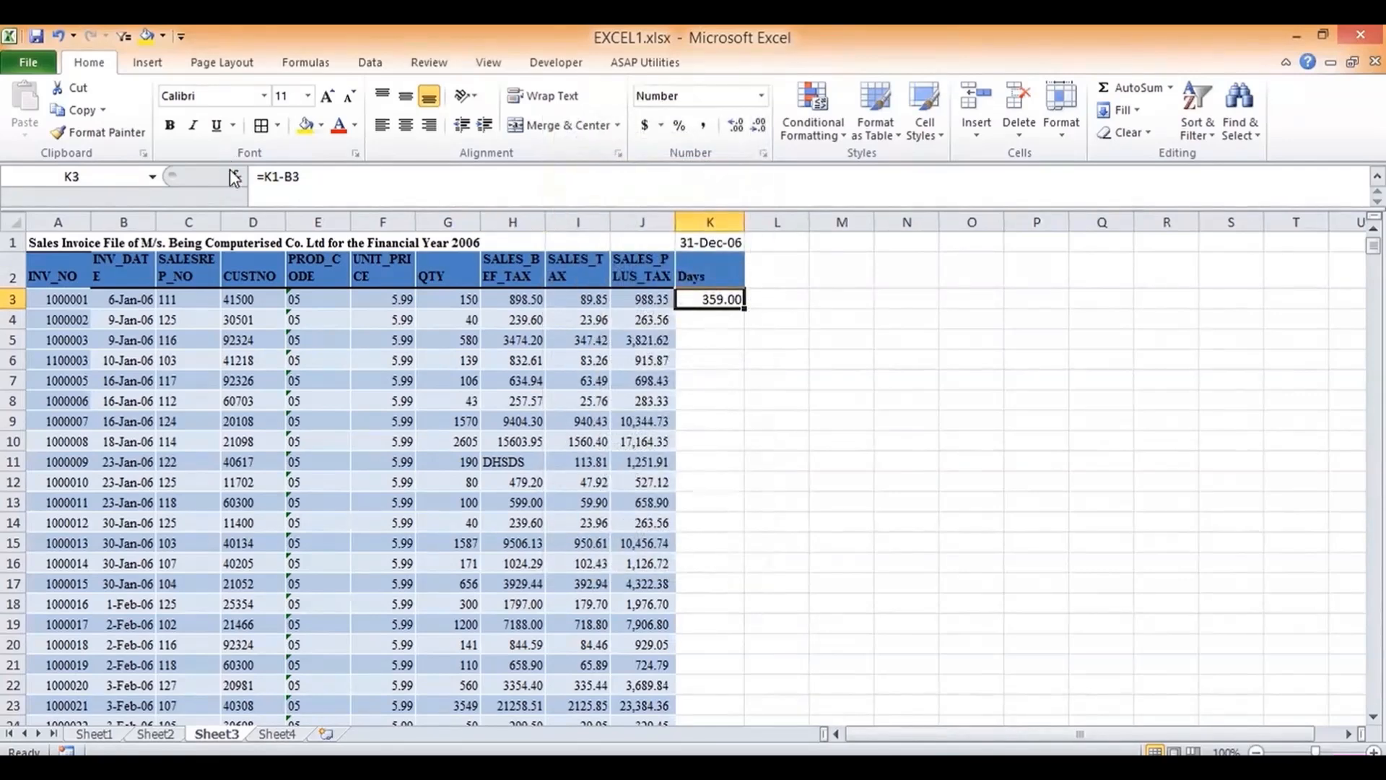
Step: Make the K1 reference absolute in K3's formula, =$K$1-B3, and fill it down the Days column with cell borders
click(266, 175)
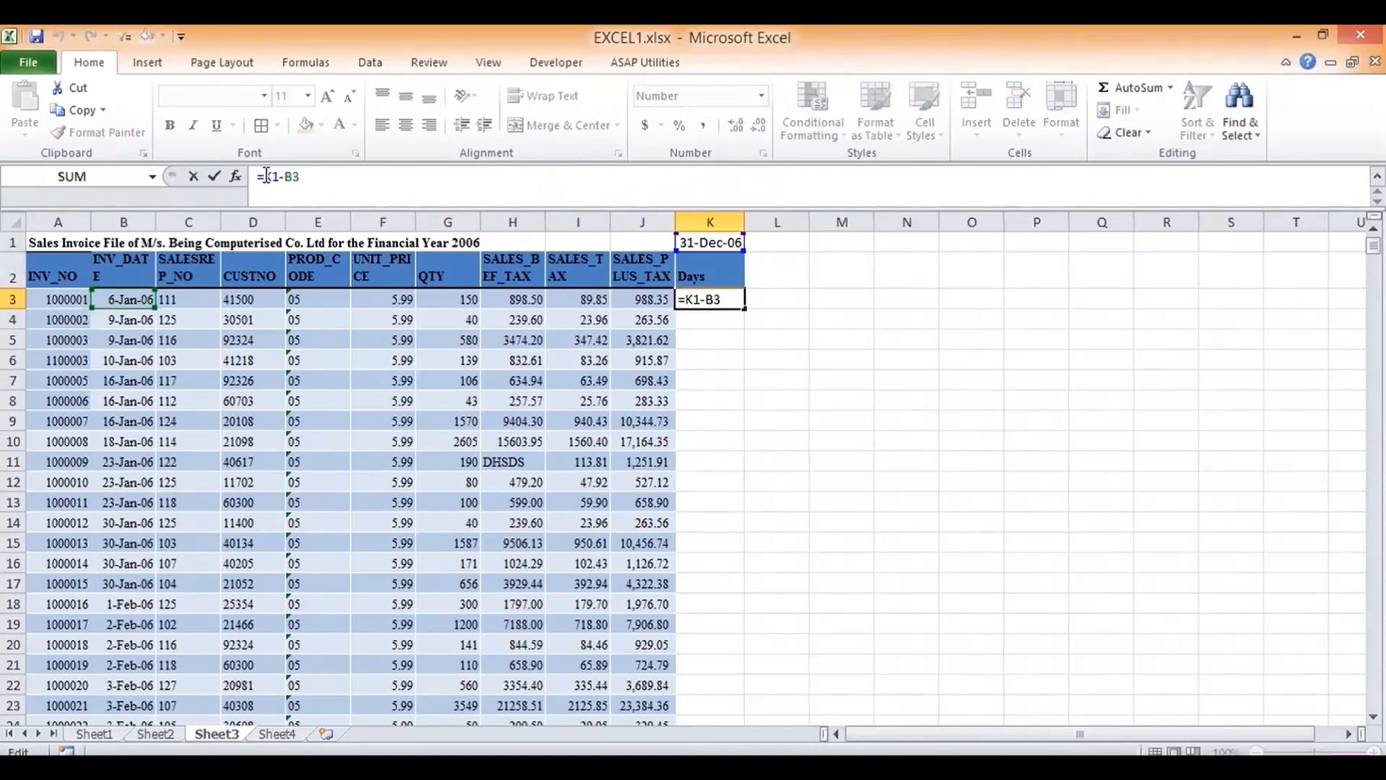
key(F4)
key(Return)
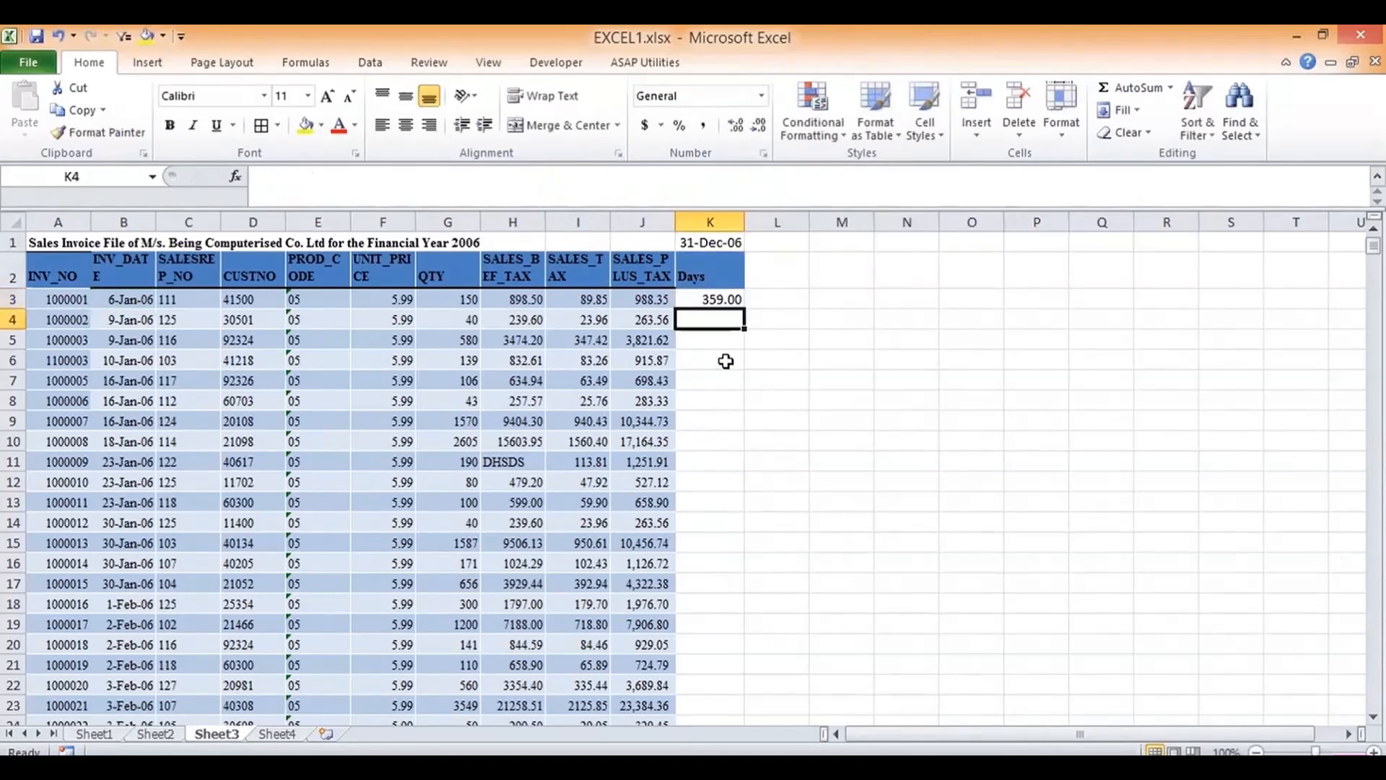
click(714, 296)
double_click(744, 328)
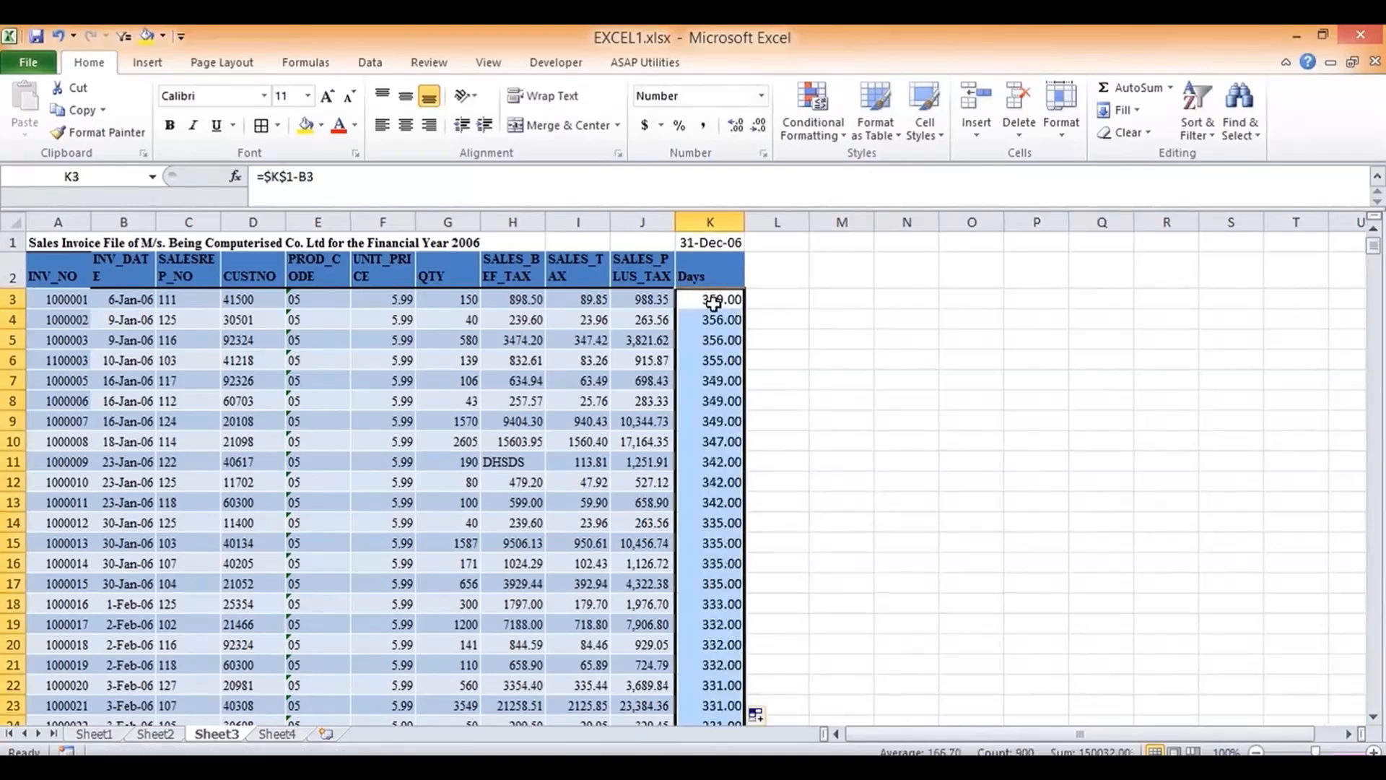
click(261, 125)
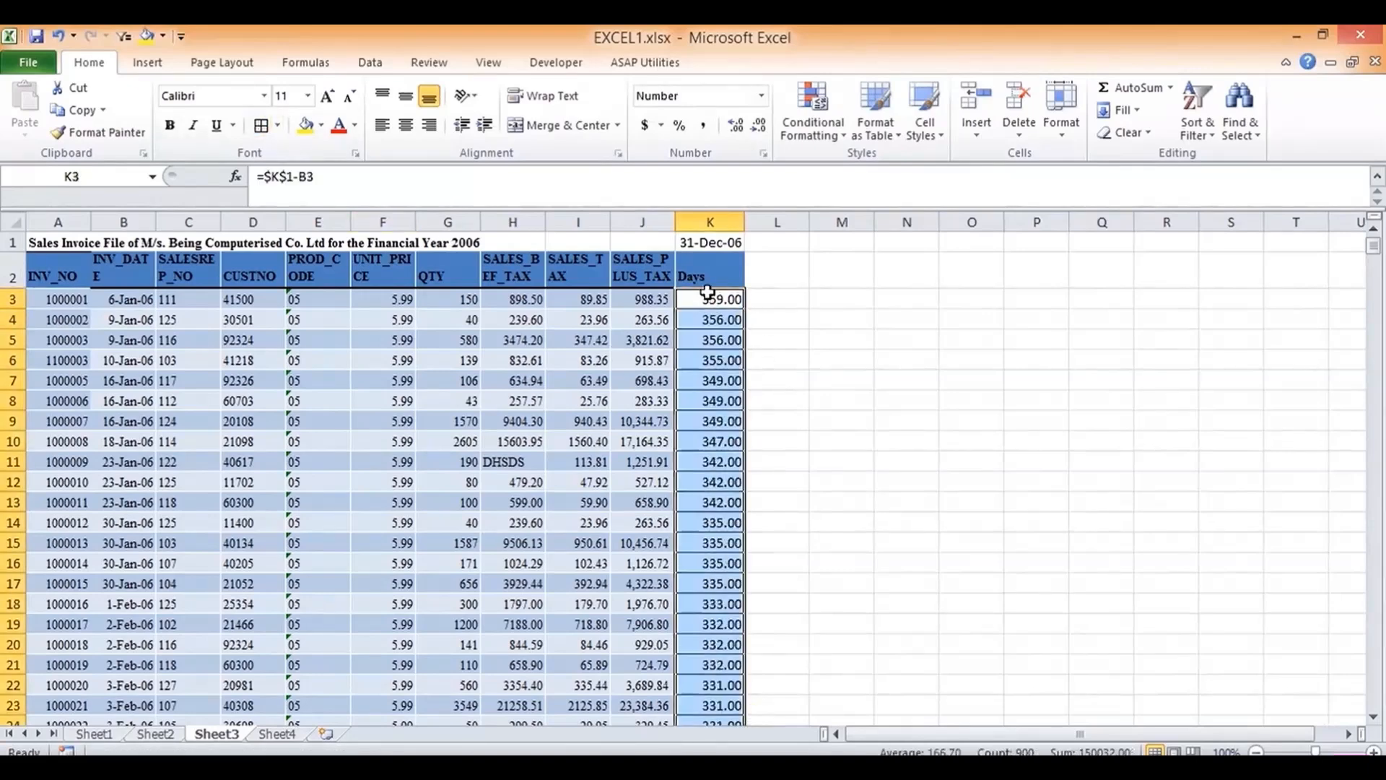
Step: Check the filled Days formulas in column K and look across the first invoice rows of the sales table
click(708, 295)
key(Down)
key(Down)
key(Down)
key(Down)
key(Down)
key(Down)
key(Down)
key(Down)
key(Down)
key(Down)
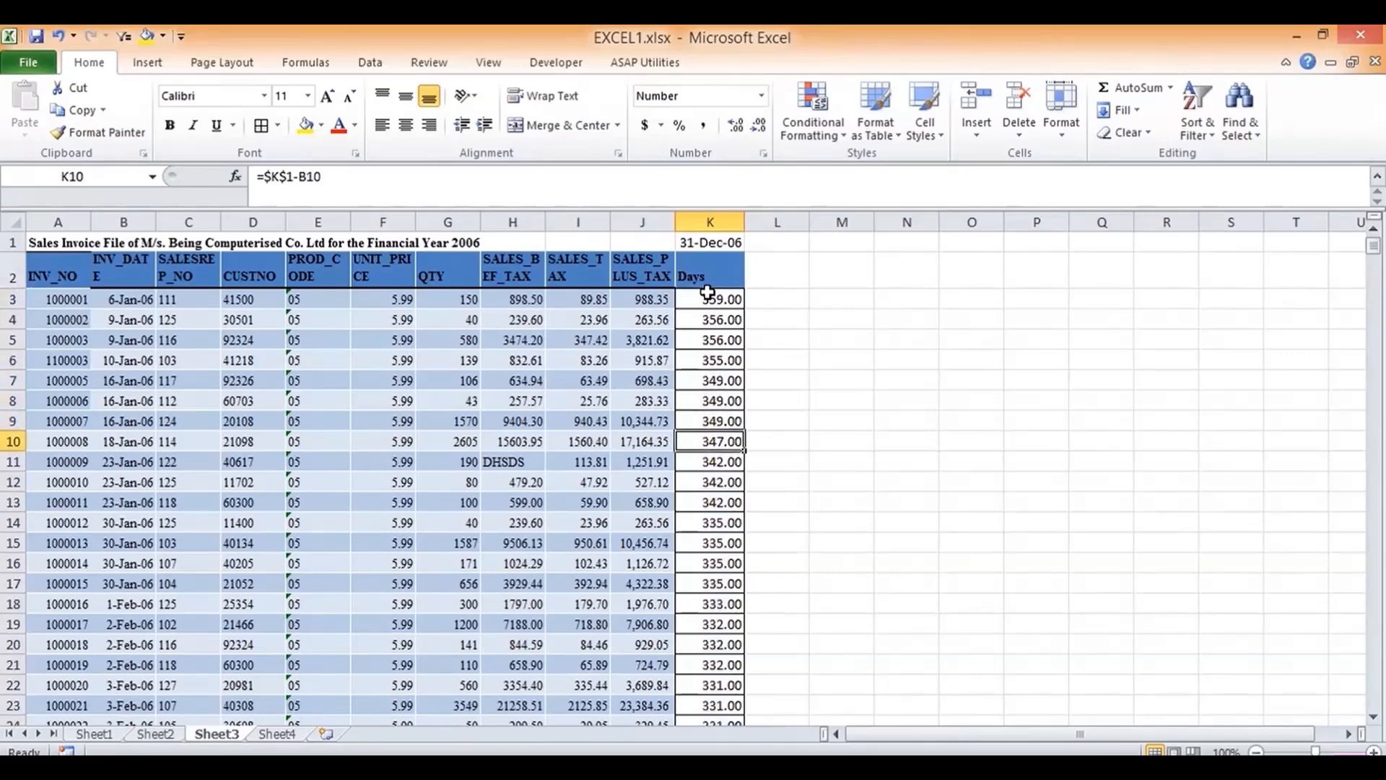
key(Down)
key(Up)
key(Up)
key(Up)
key(Up)
key(Up)
key(Up)
key(Up)
key(Up)
key(Up)
key(Up)
key(Up)
key(Up)
key(Up)
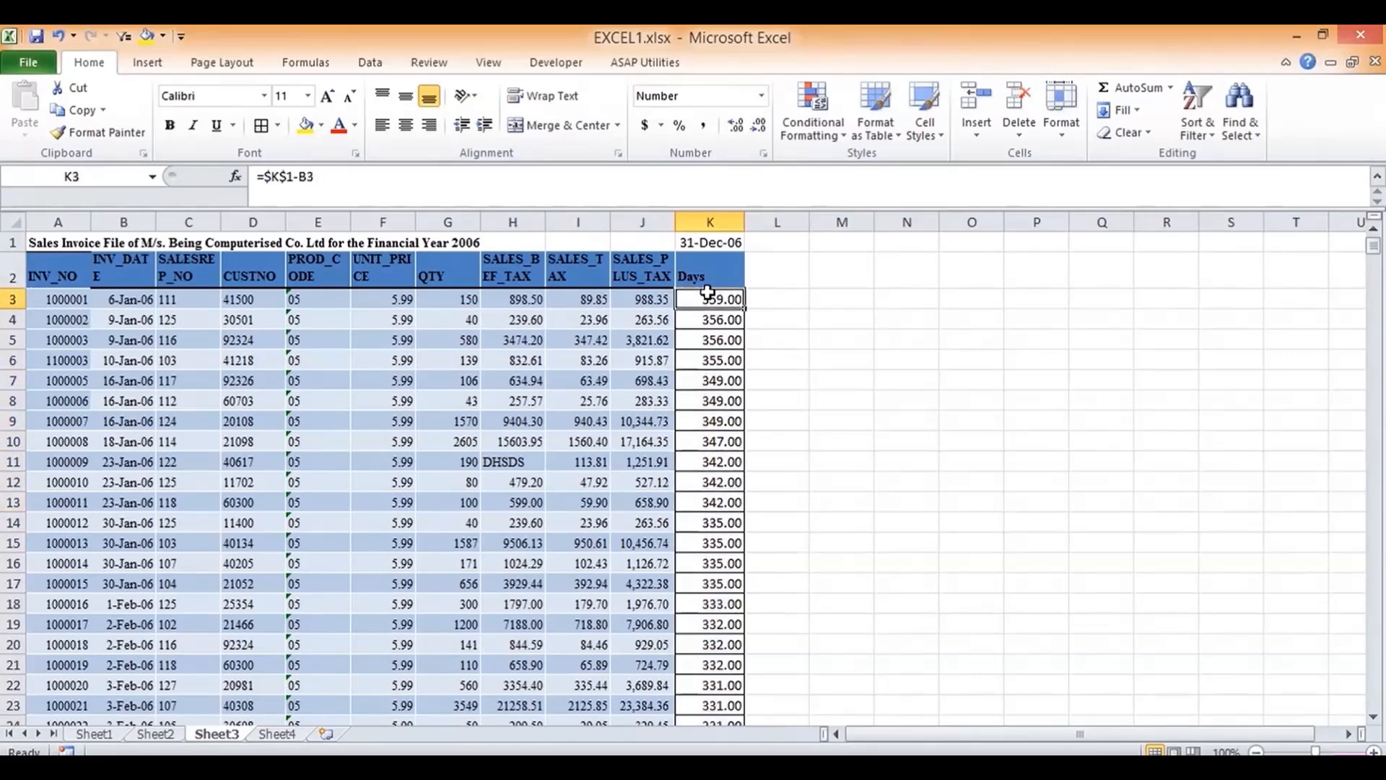
key(Left)
key(Left)
key(Left)
key(Left)
key(Left)
key(Left)
key(Left)
key(Left)
key(Left)
key(Down)
key(Down)
key(Right)
key(Right)
key(Right)
key(Right)
key(Right)
key(Right)
key(Right)
key(Right)
key(Right)
key(Right)
Step: Compare the aging periods on Sheet4 with the full range of values in Sheet3's Days column
click(282, 735)
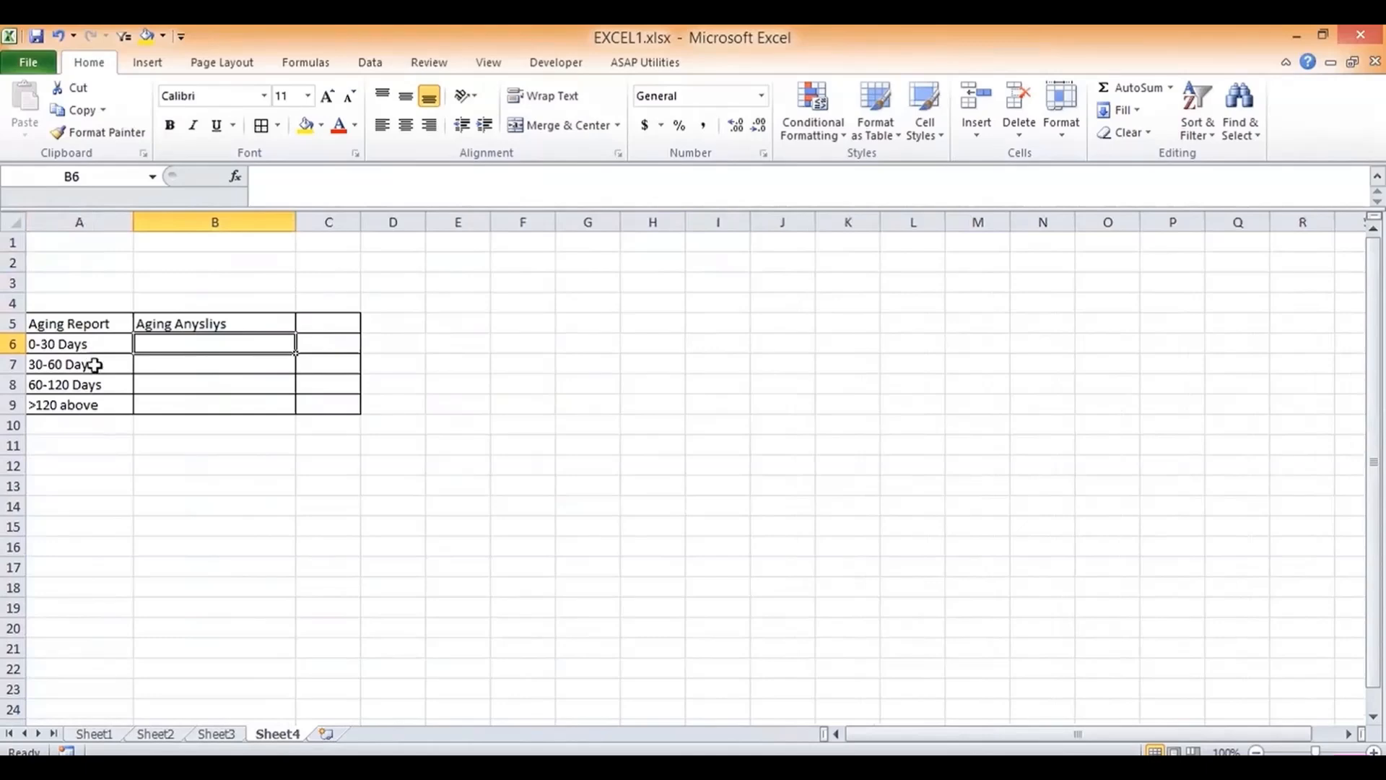
click(218, 732)
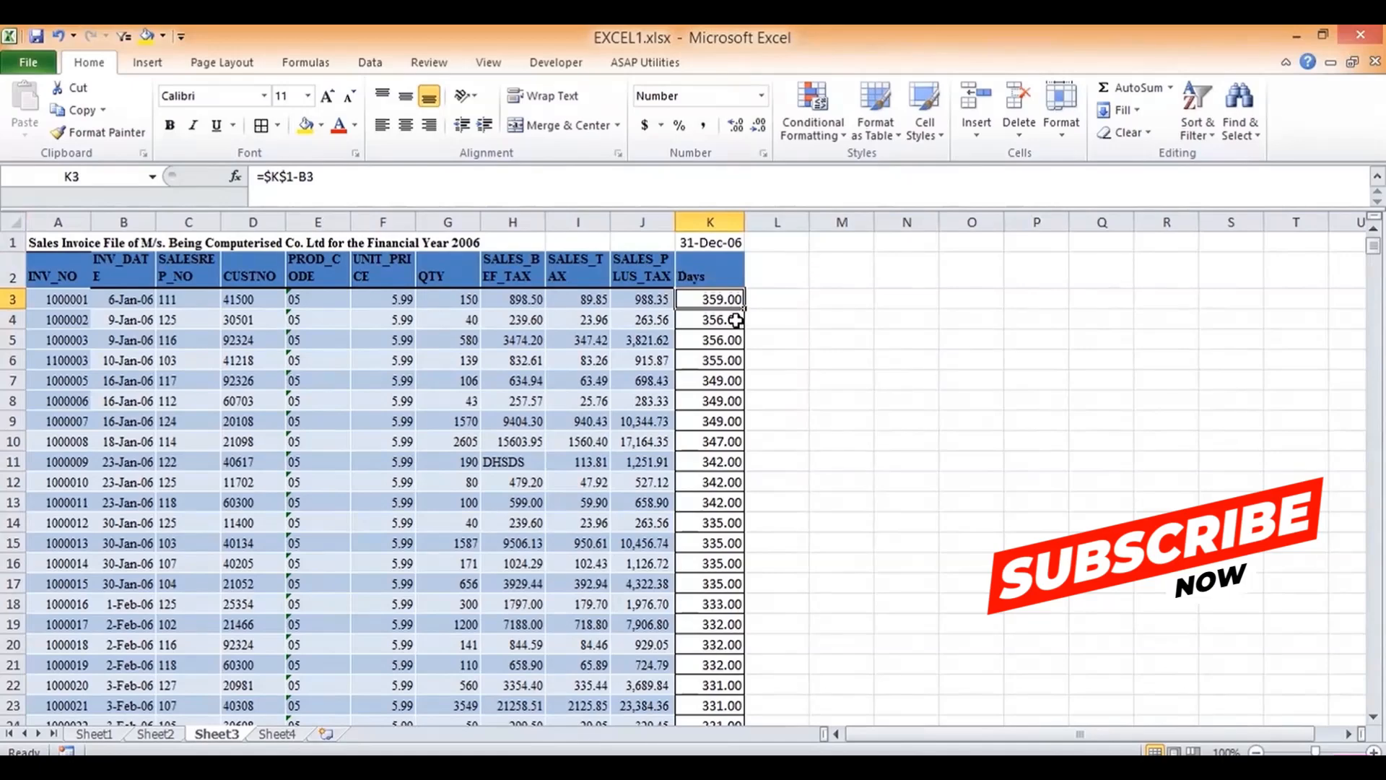
key(ctrl+Down)
key(ctrl+Up)
key(Down)
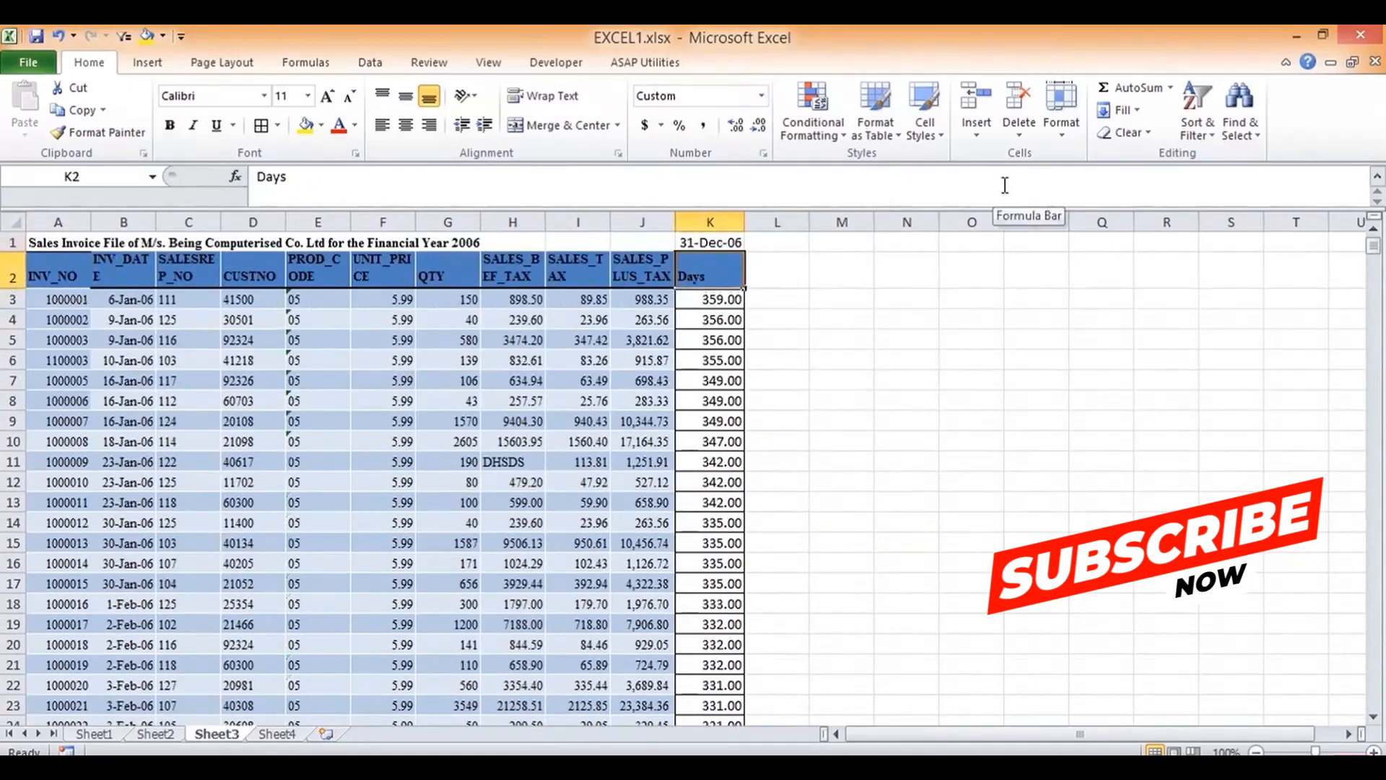
key(Down)
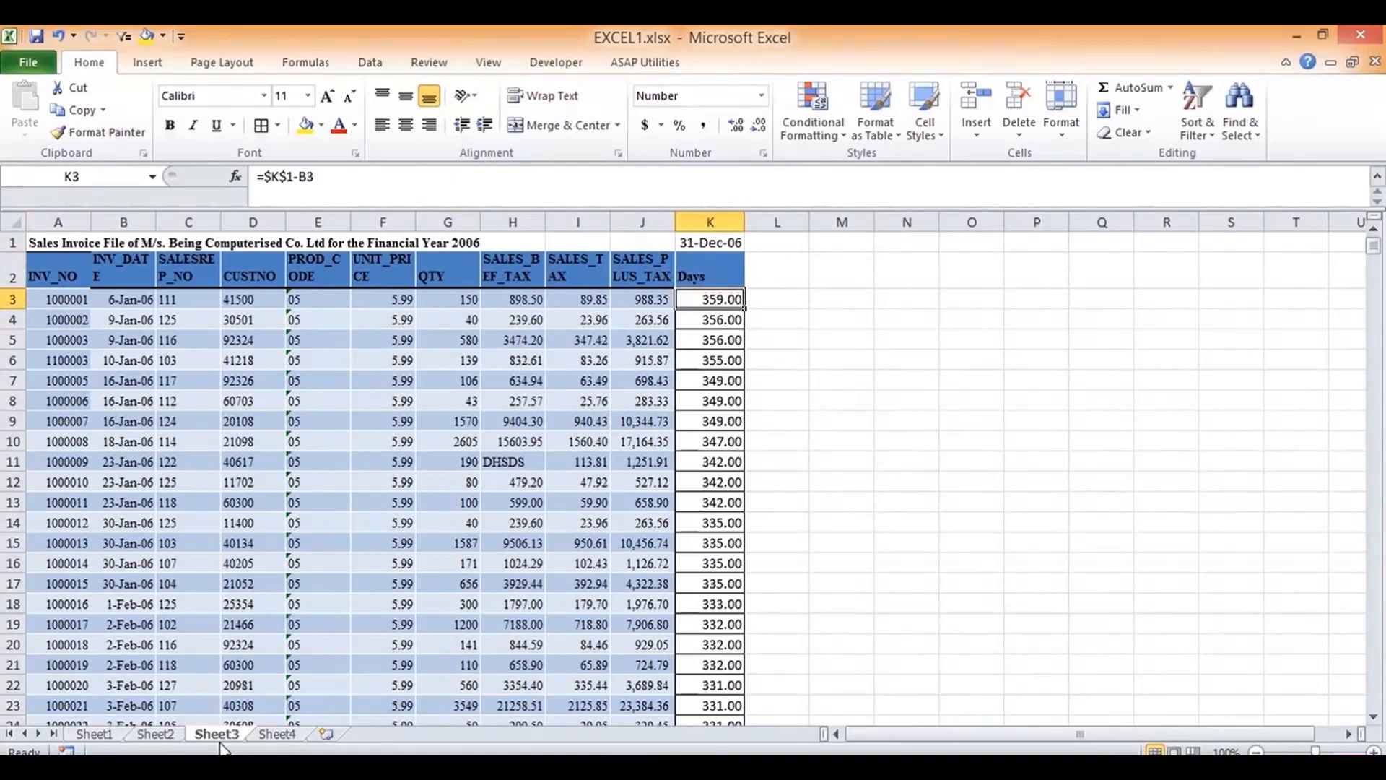
click(287, 737)
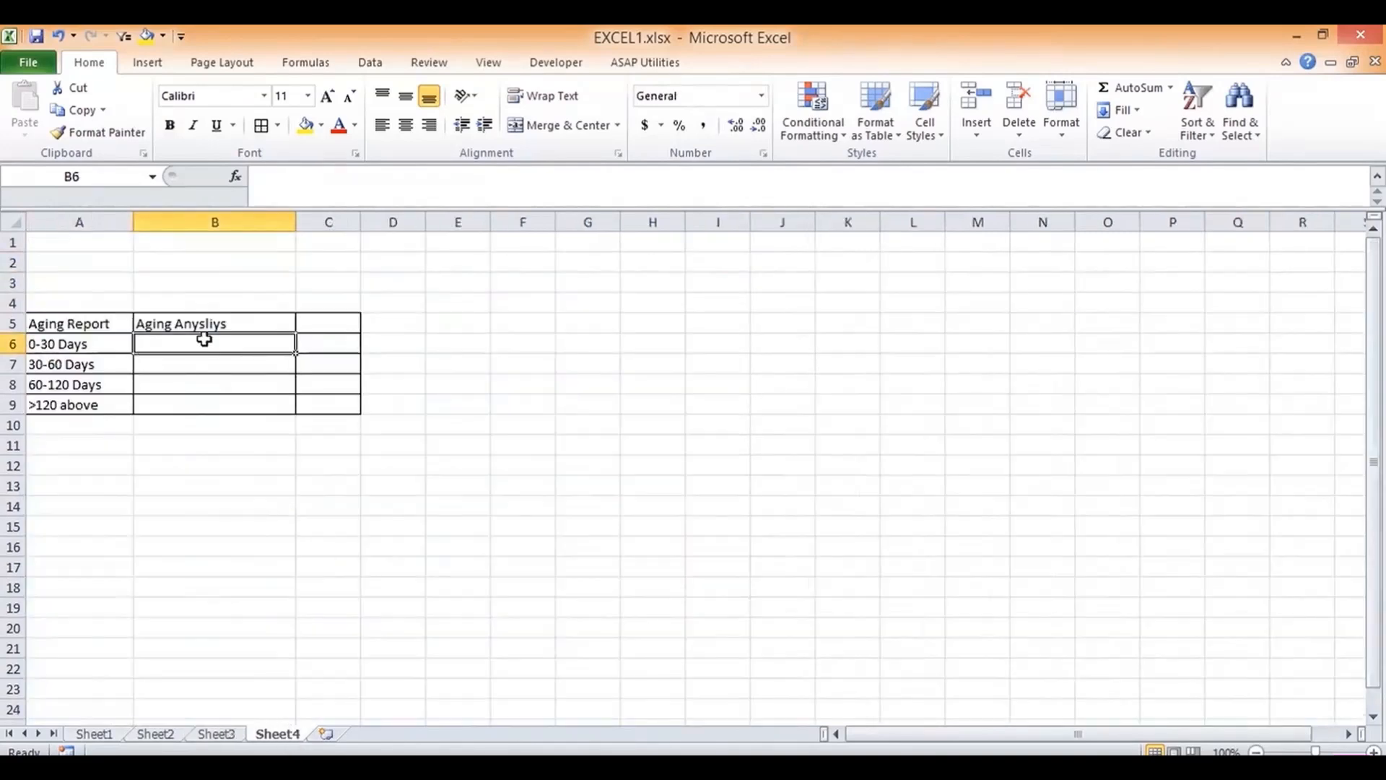
key(Left)
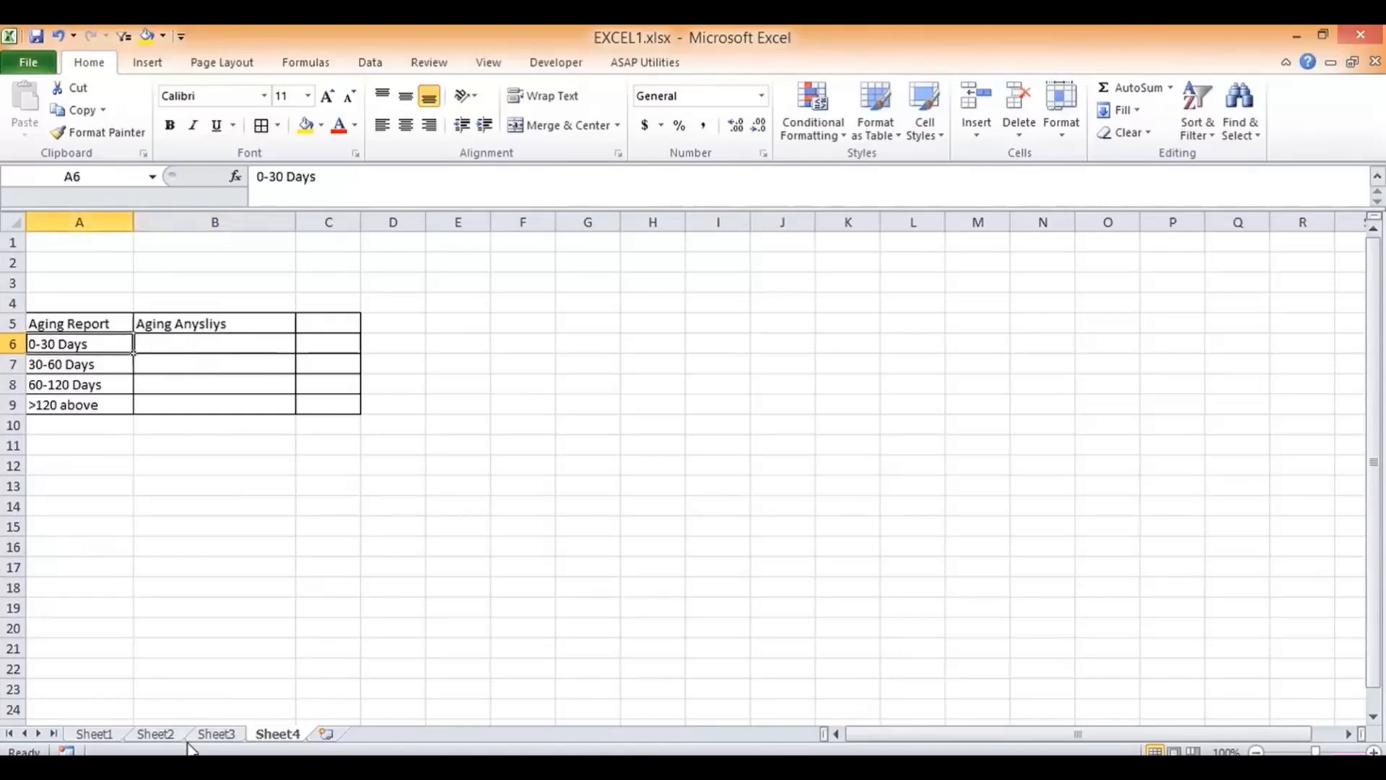
click(216, 733)
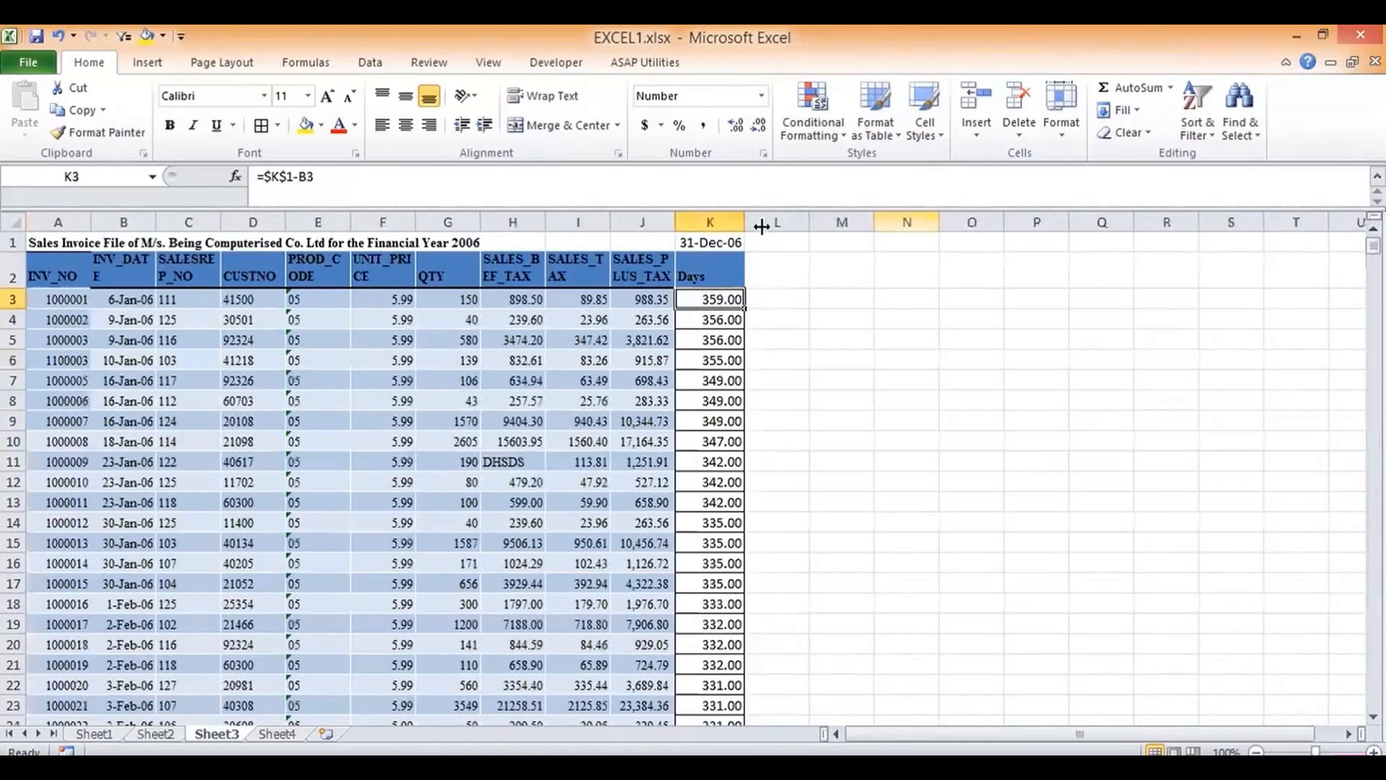
Step: Total the 0-30 Days sales in Sheet4 cell B6 with =SUMIF(Sheet3!K3:K902,"<30",Sheet3!J3:J902)
click(276, 734)
click(193, 340)
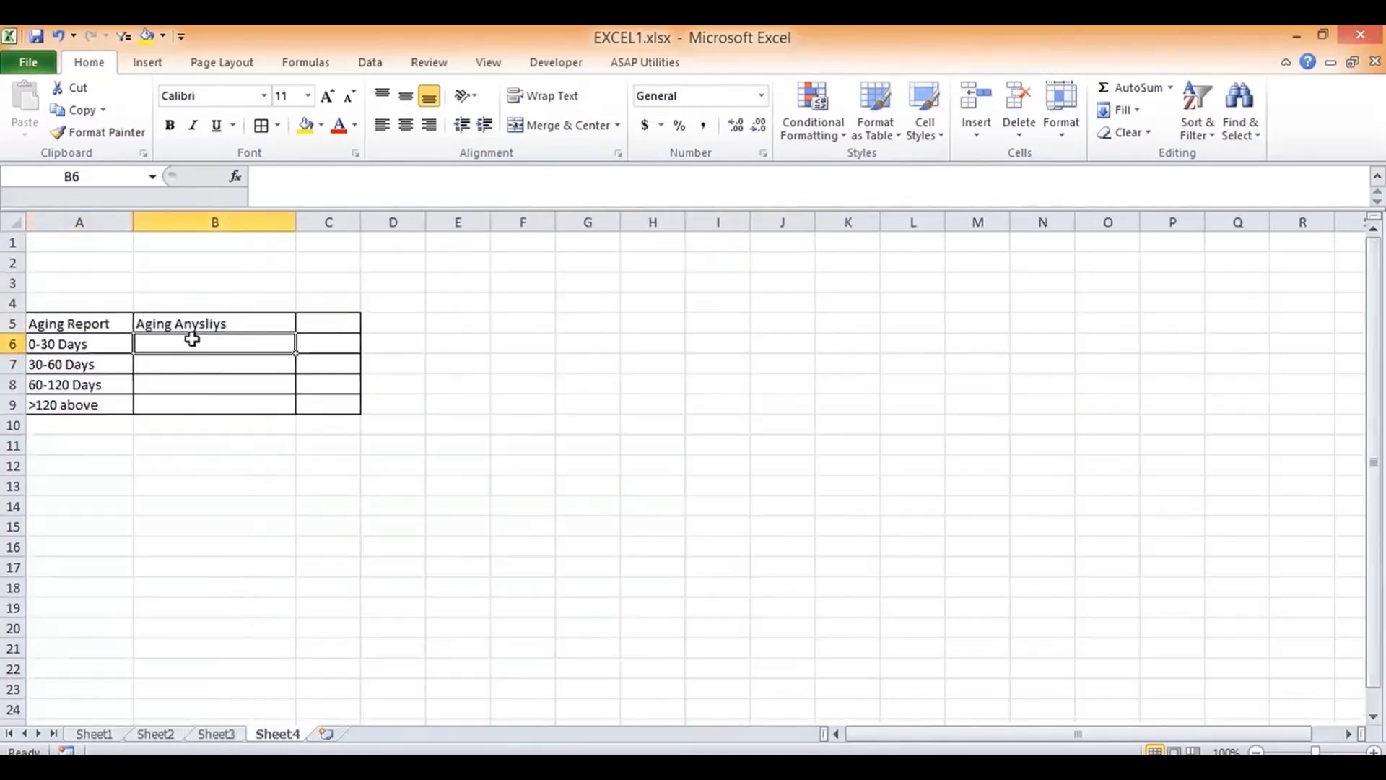
text(=sumif)
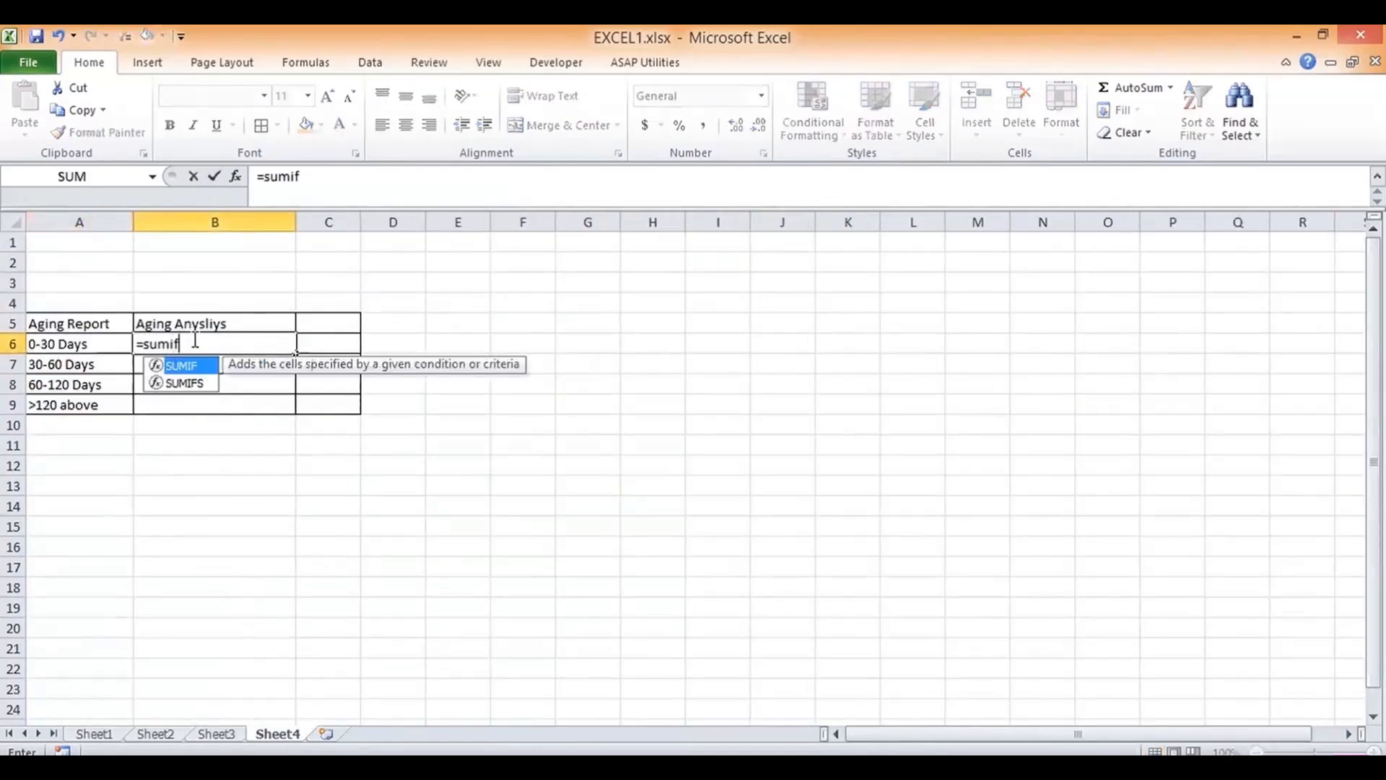
text(()
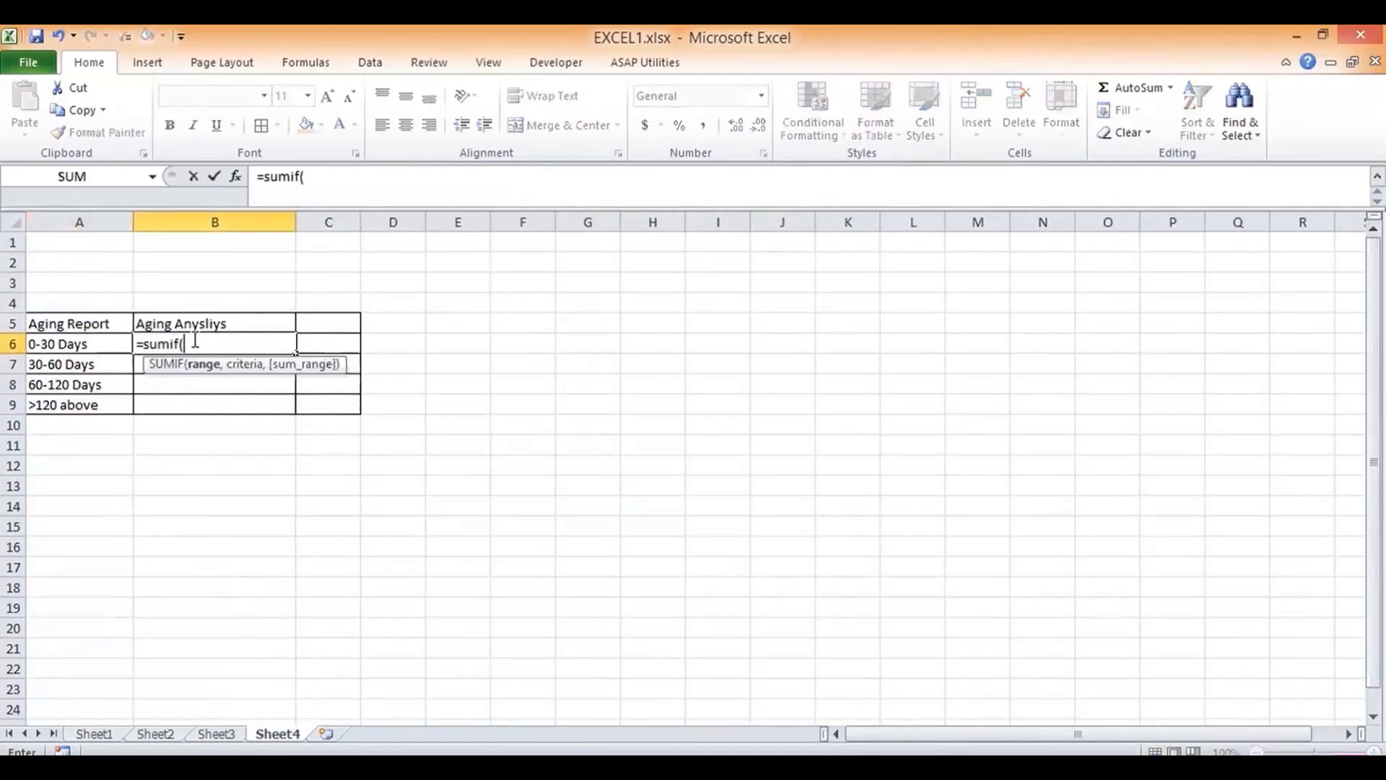
click(216, 735)
click(724, 299)
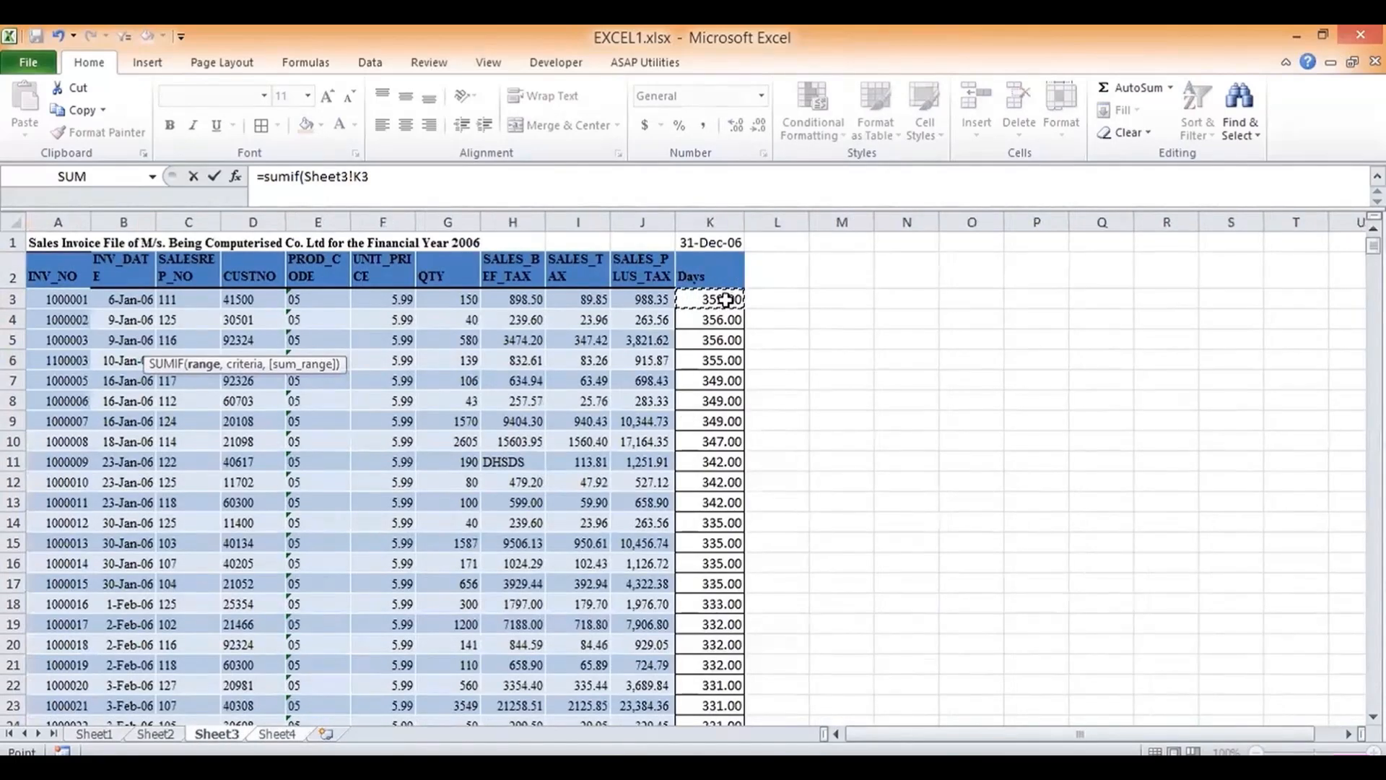
key(ctrl+shift+Down)
text(,"<3)
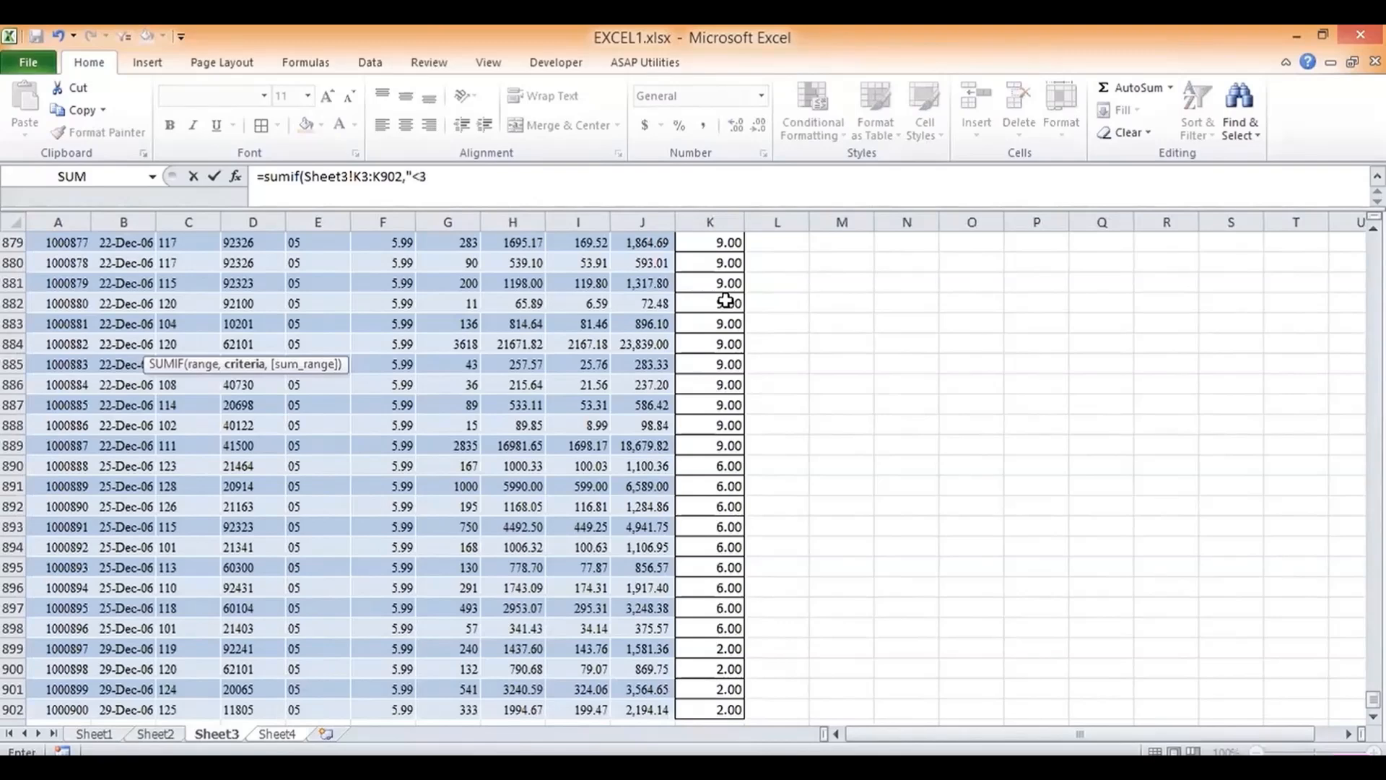
text(0",)
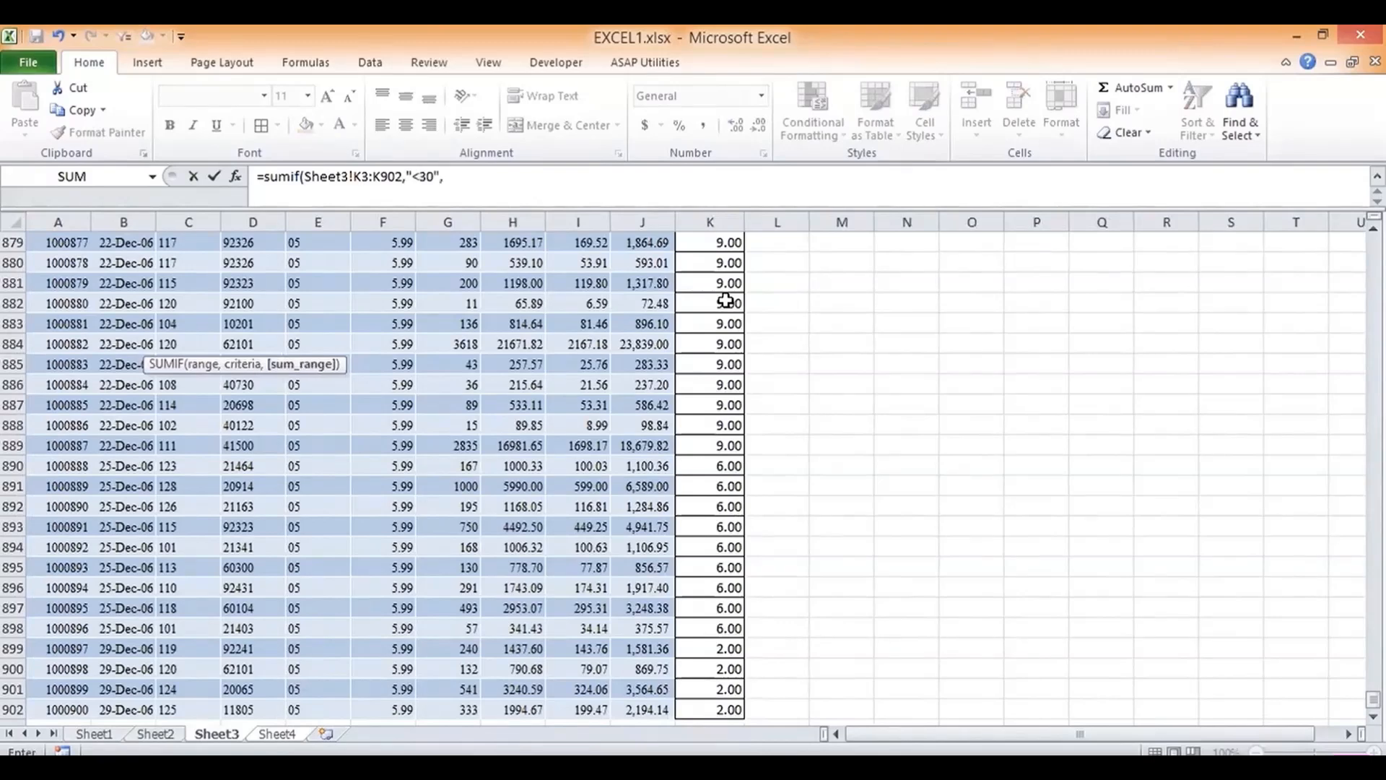
drag(1373, 698, 1315, 209)
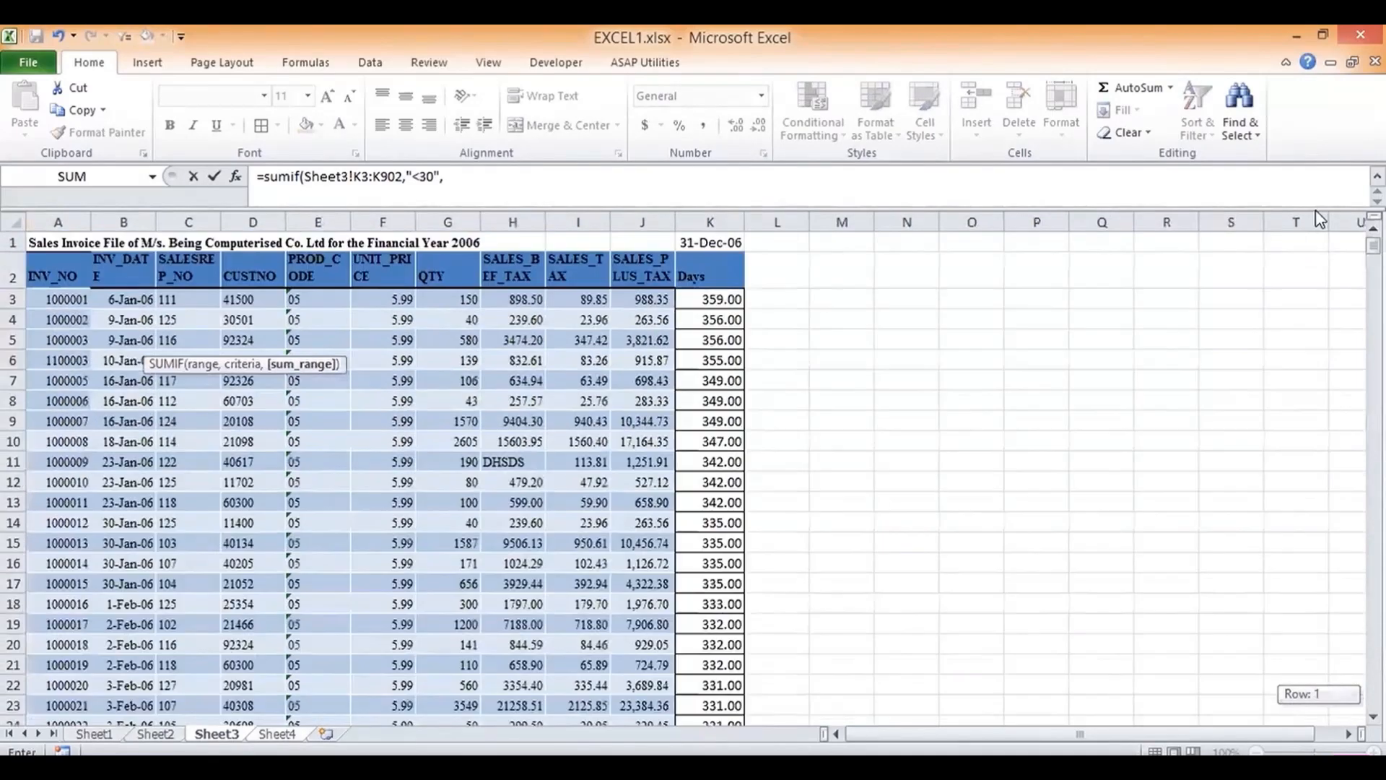
click(624, 295)
key(ctrl+shift+Down)
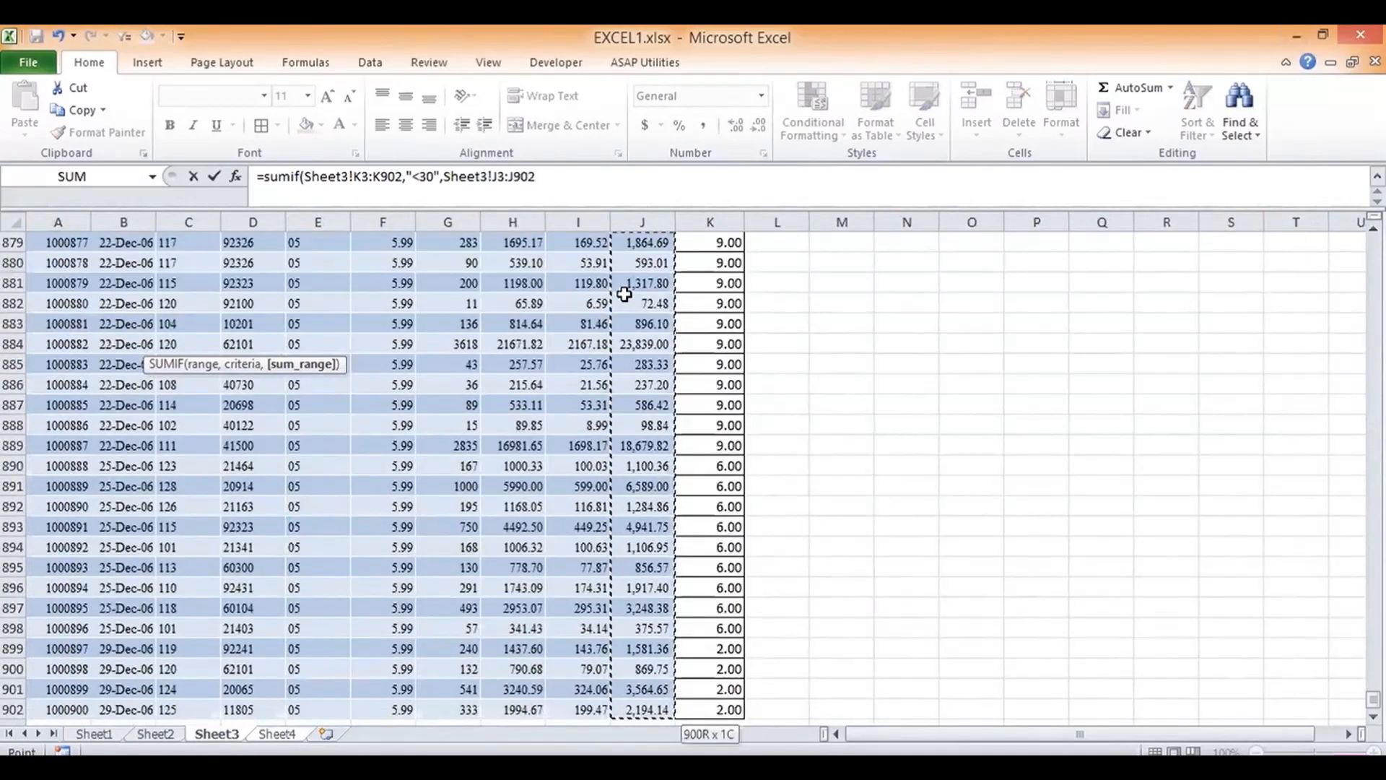
key(Return)
key(Up)
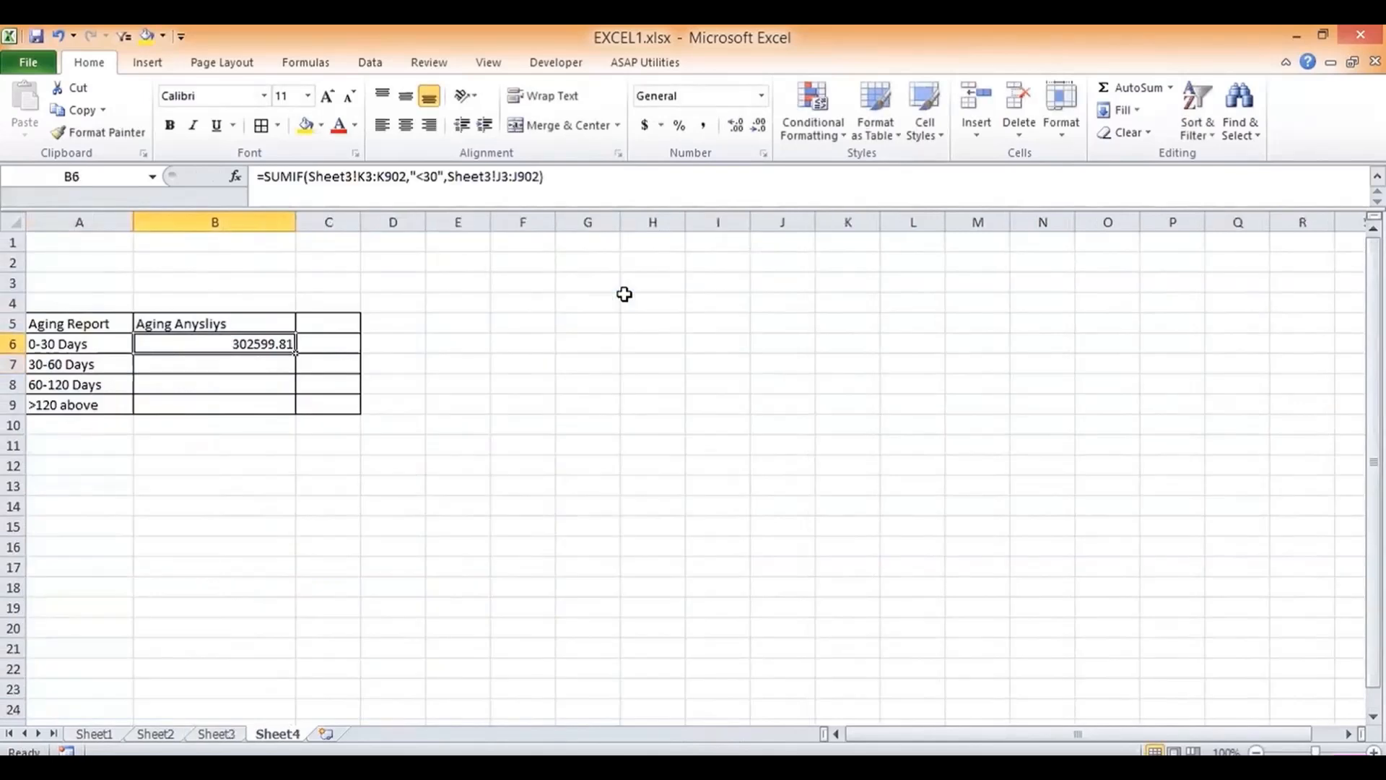
Step: Extend the heading in B5 to "Aging Anysliys_sales plus tax" and fit column B's width to it
key(Up)
click(355, 181)
text(_sales plus tax)
key(Return)
key(Up)
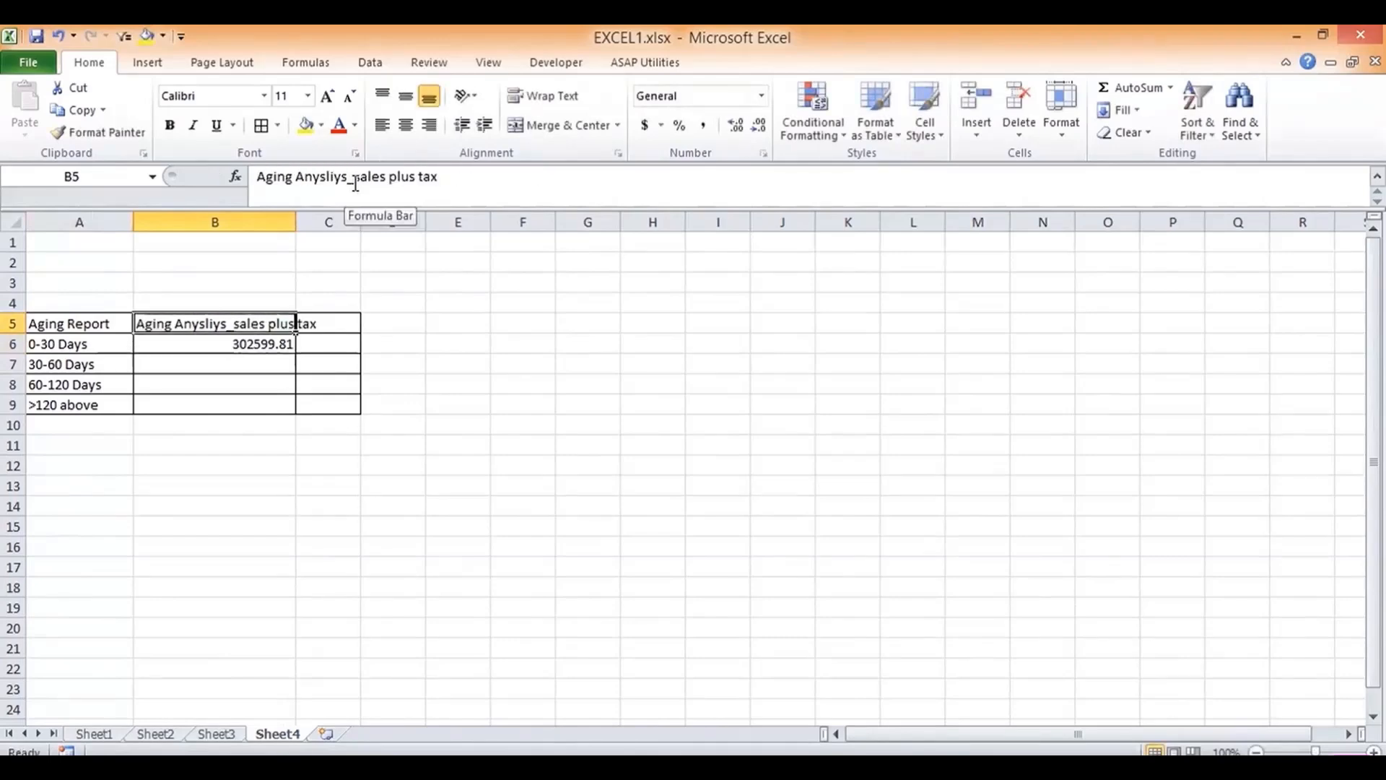
double_click(296, 222)
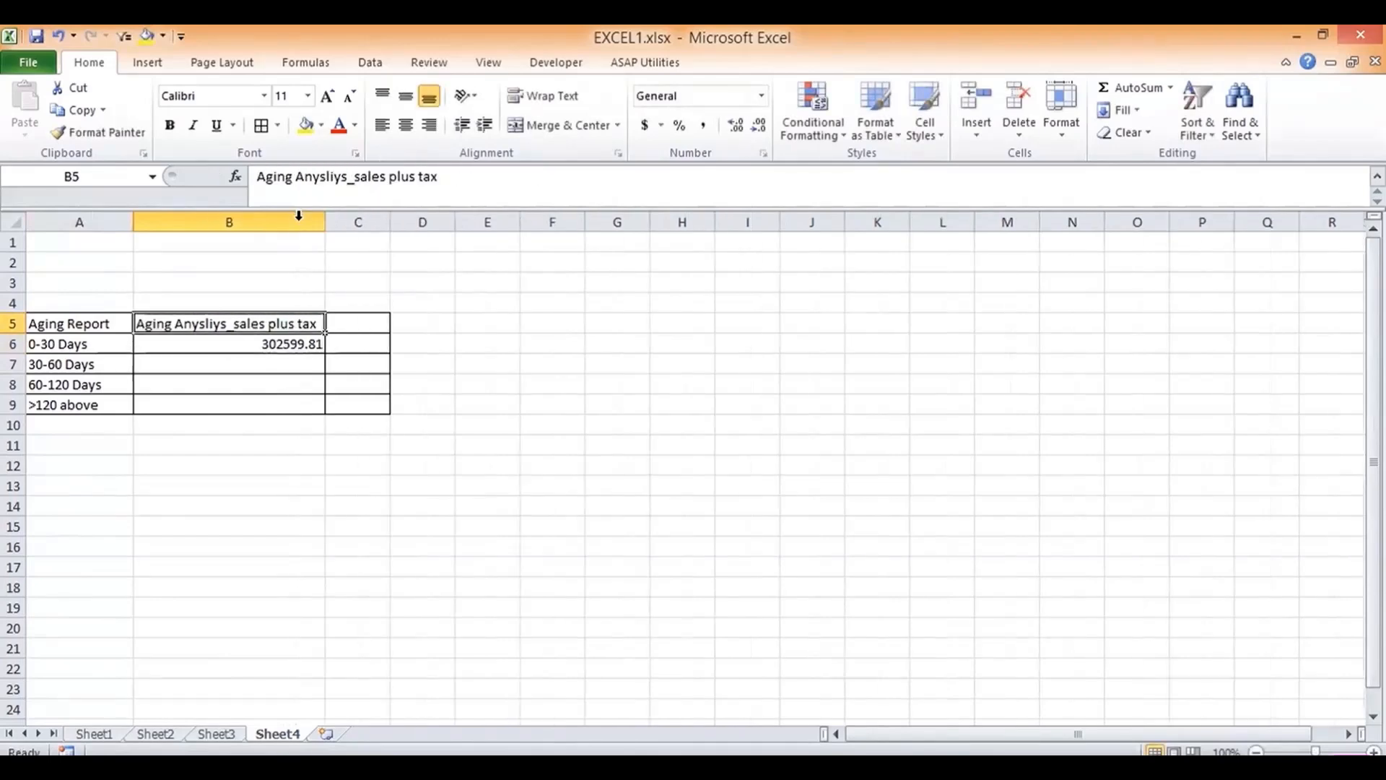
Step: Recheck the Days values on Sheet3 and set the criterion of Sheet4's B6 SUMIF formula to "<=30"
click(218, 734)
click(713, 344)
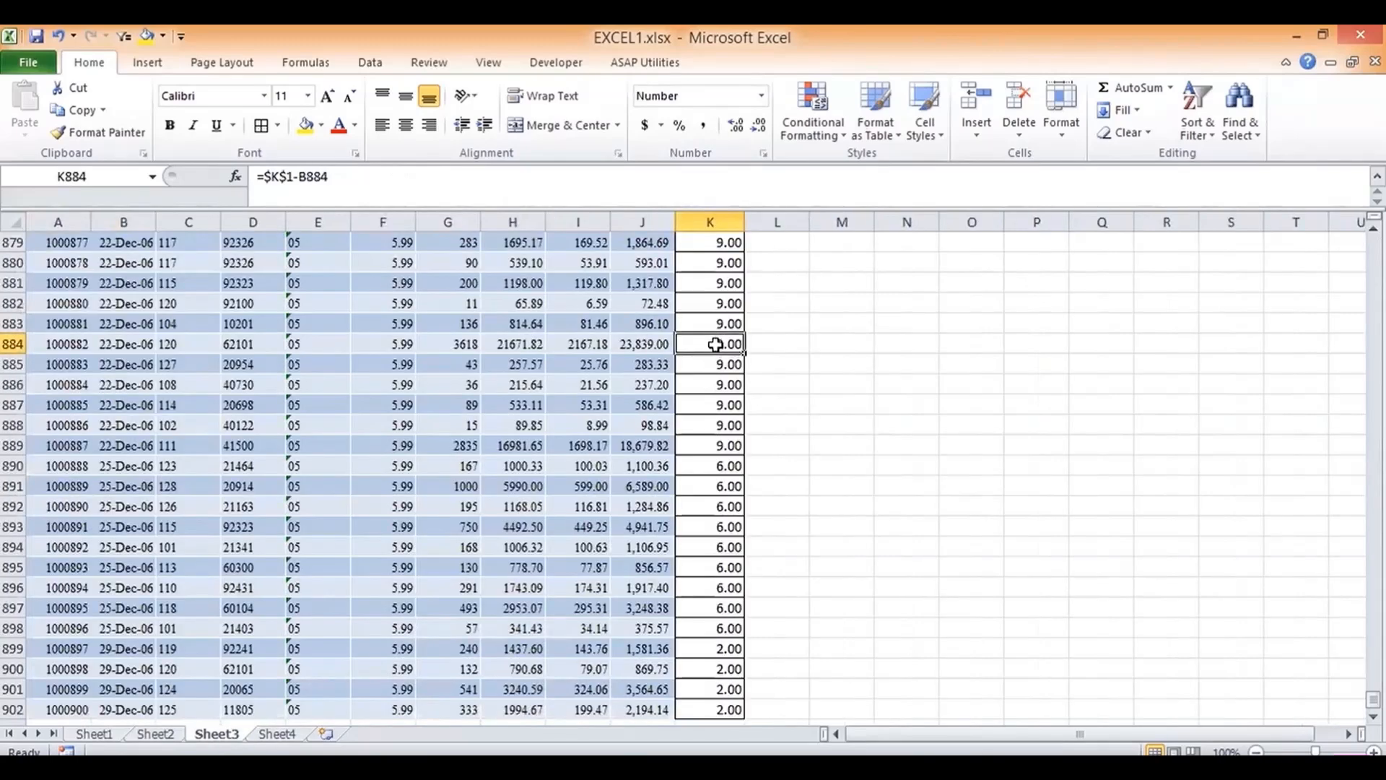
click(285, 735)
click(95, 350)
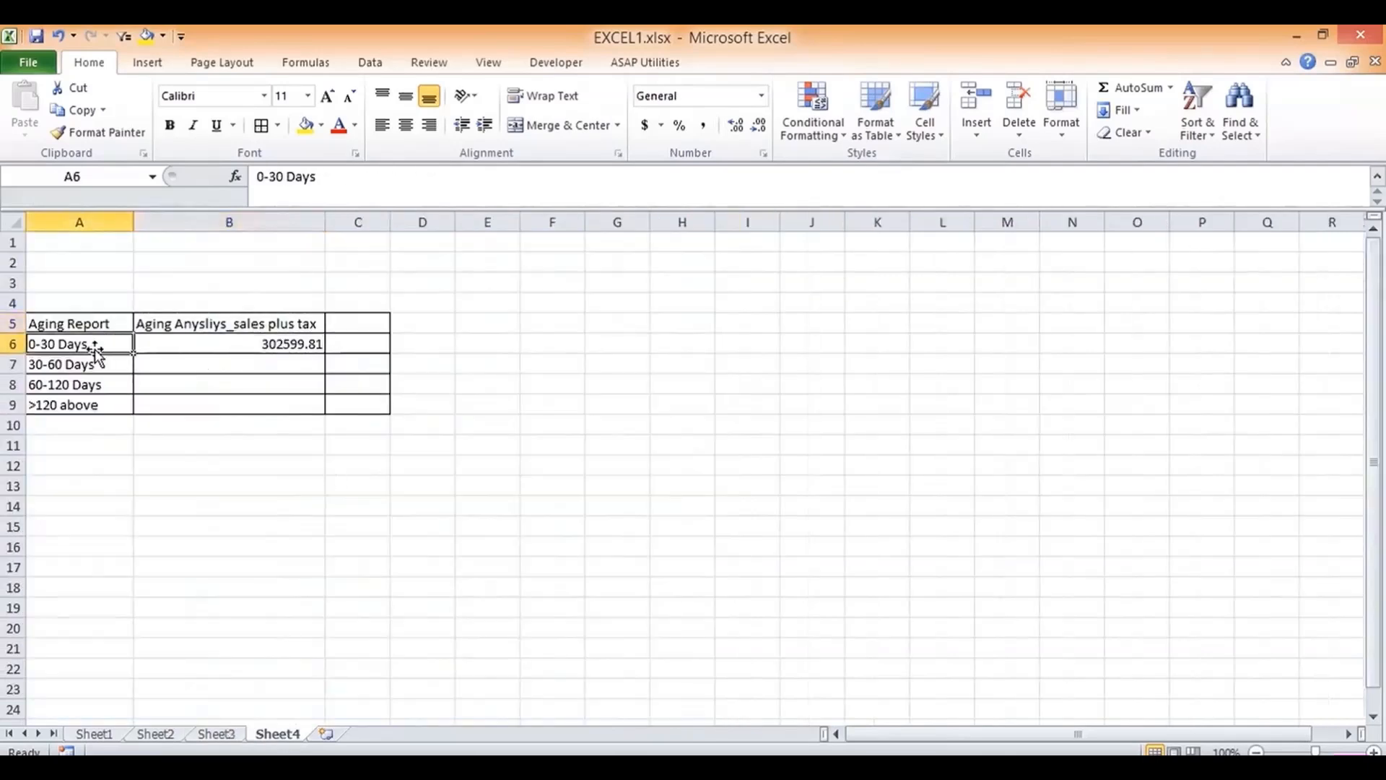
key(Right)
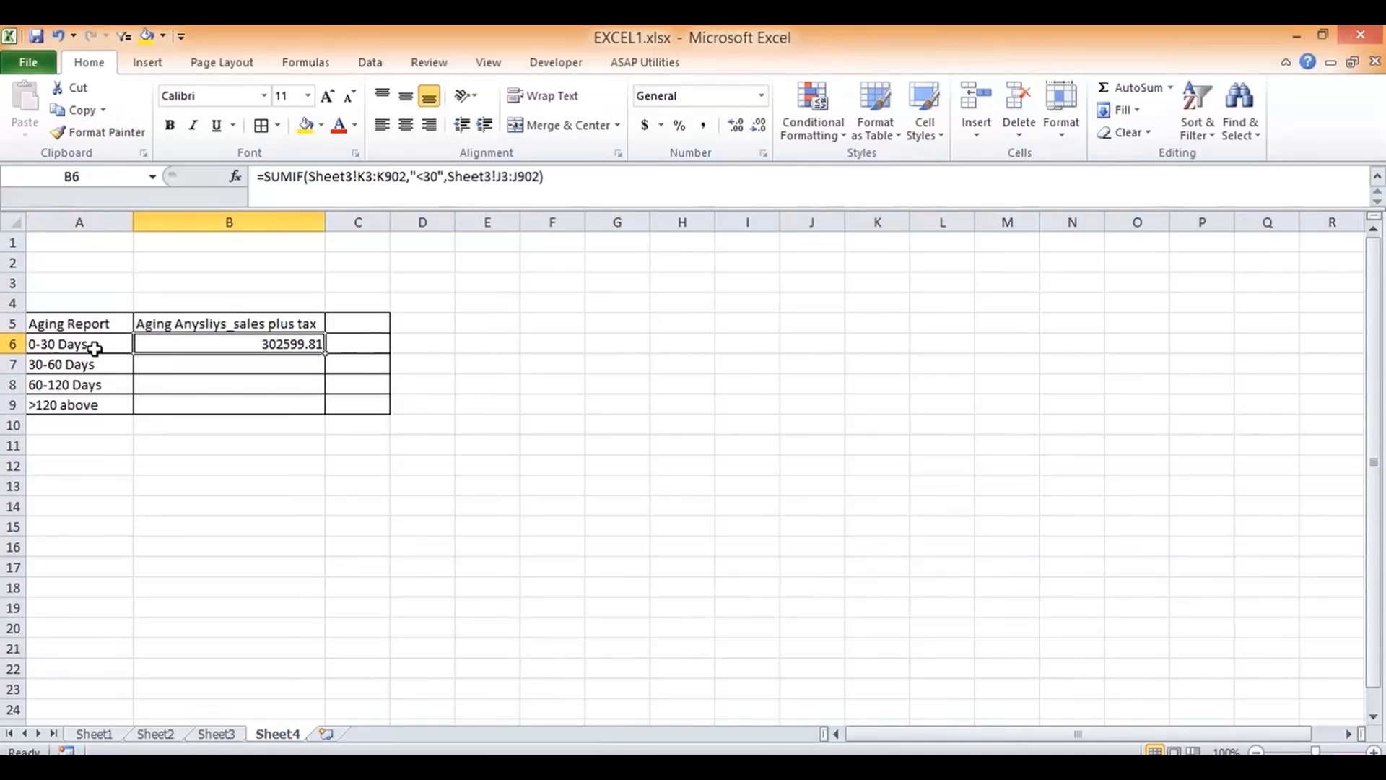
click(424, 177)
text(=)
key(Return)
key(Up)
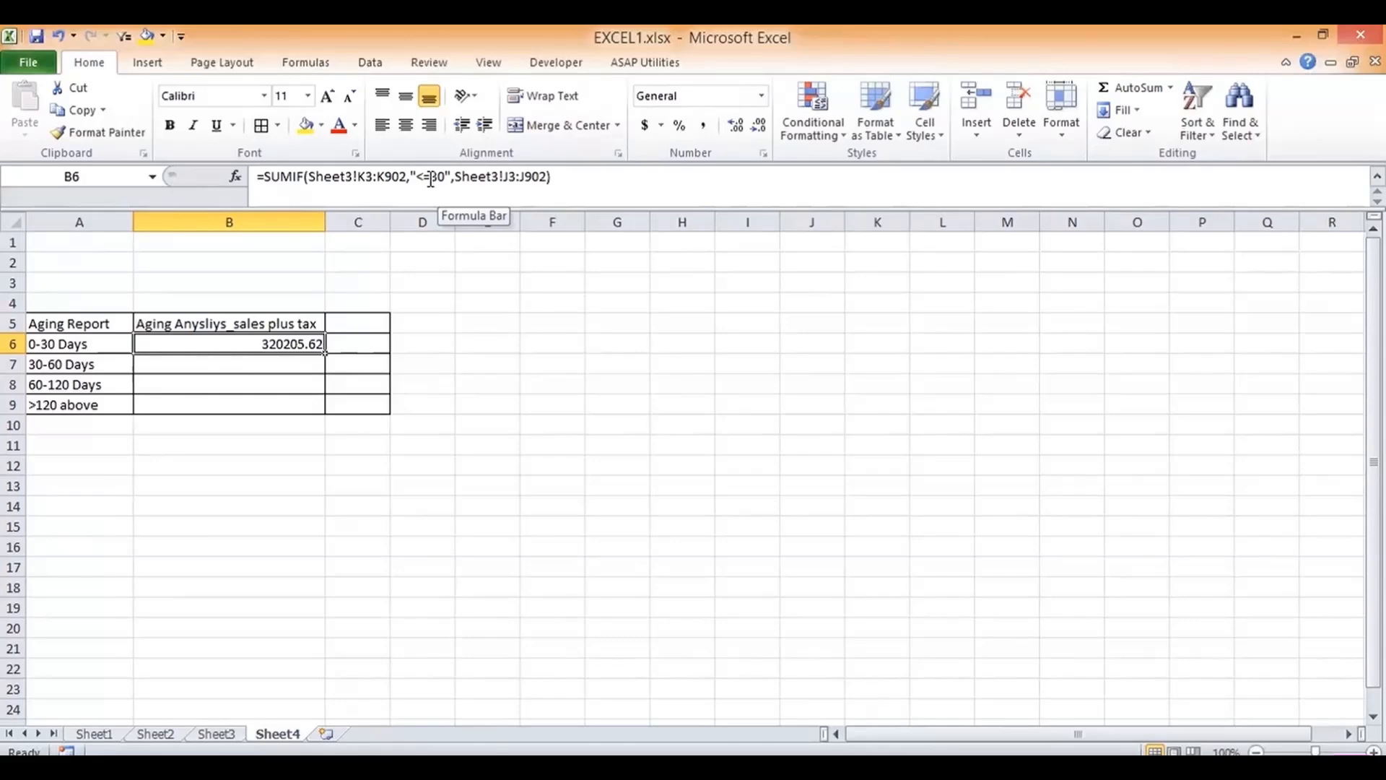
Step: Total the sales plus tax up to 60 days in Sheet4 cell B7 with =SUMIF(Sheet3!K3:K902,"<=60",Sheet3!J3:J902)
key(Down)
key(Up)
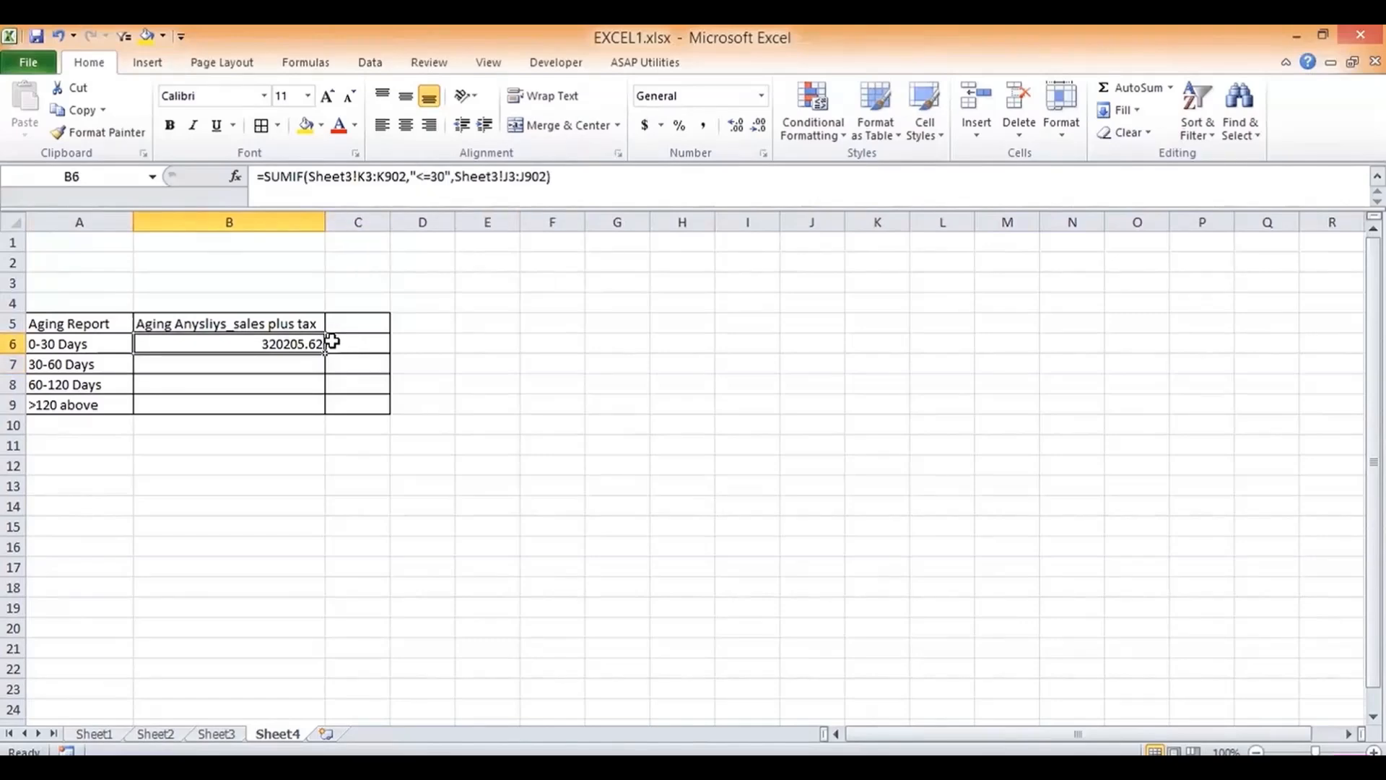
click(240, 364)
text(=sumif()
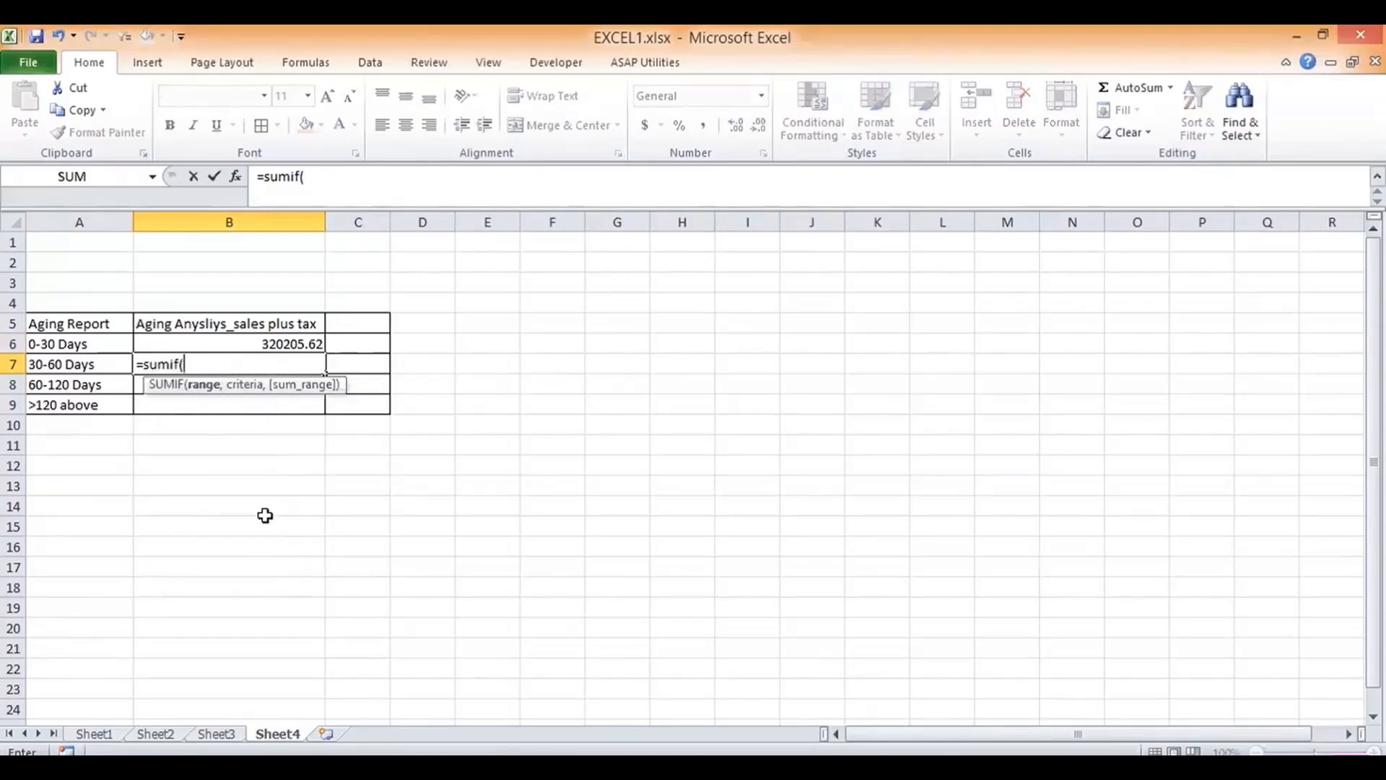
click(216, 733)
drag(1372, 698, 1373, 246)
click(724, 298)
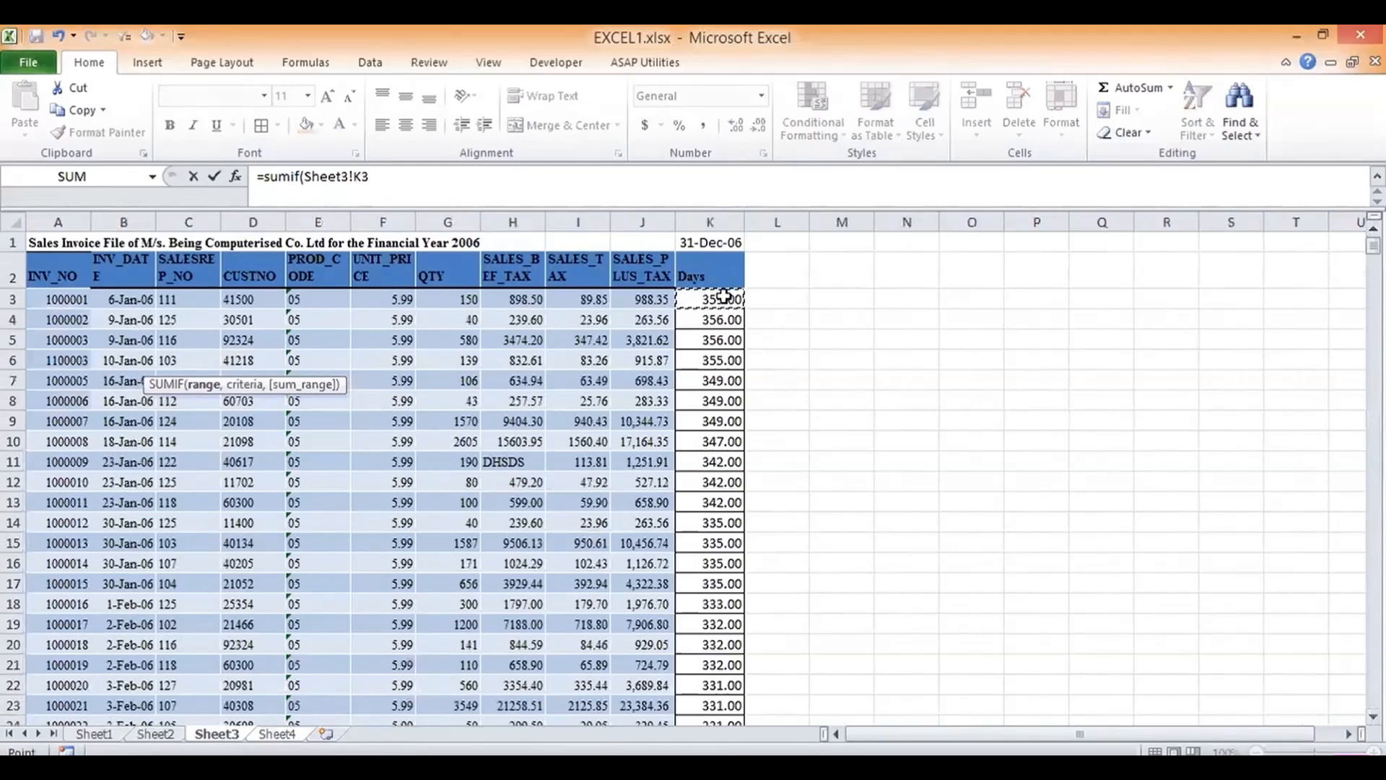
key(ctrl+shift+Down)
text(,"<=60)
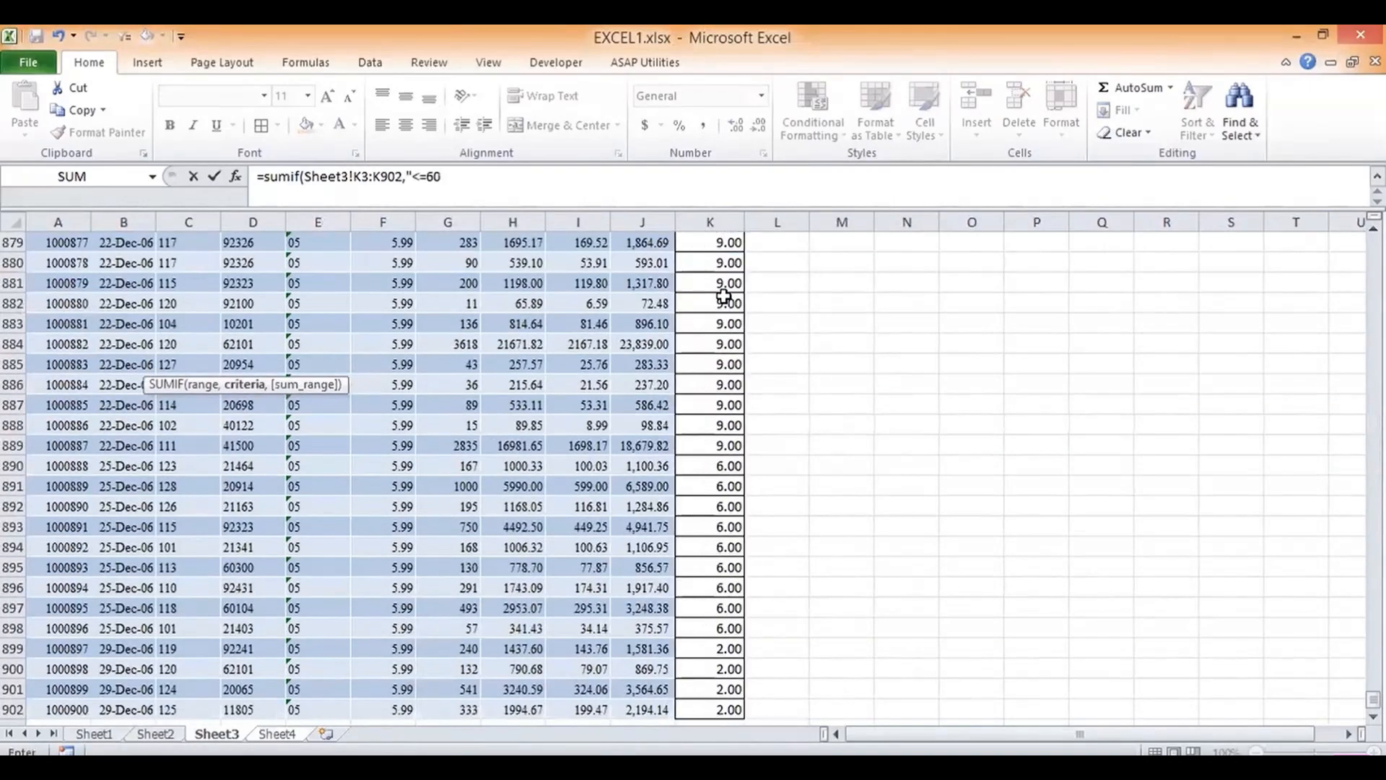
text(",)
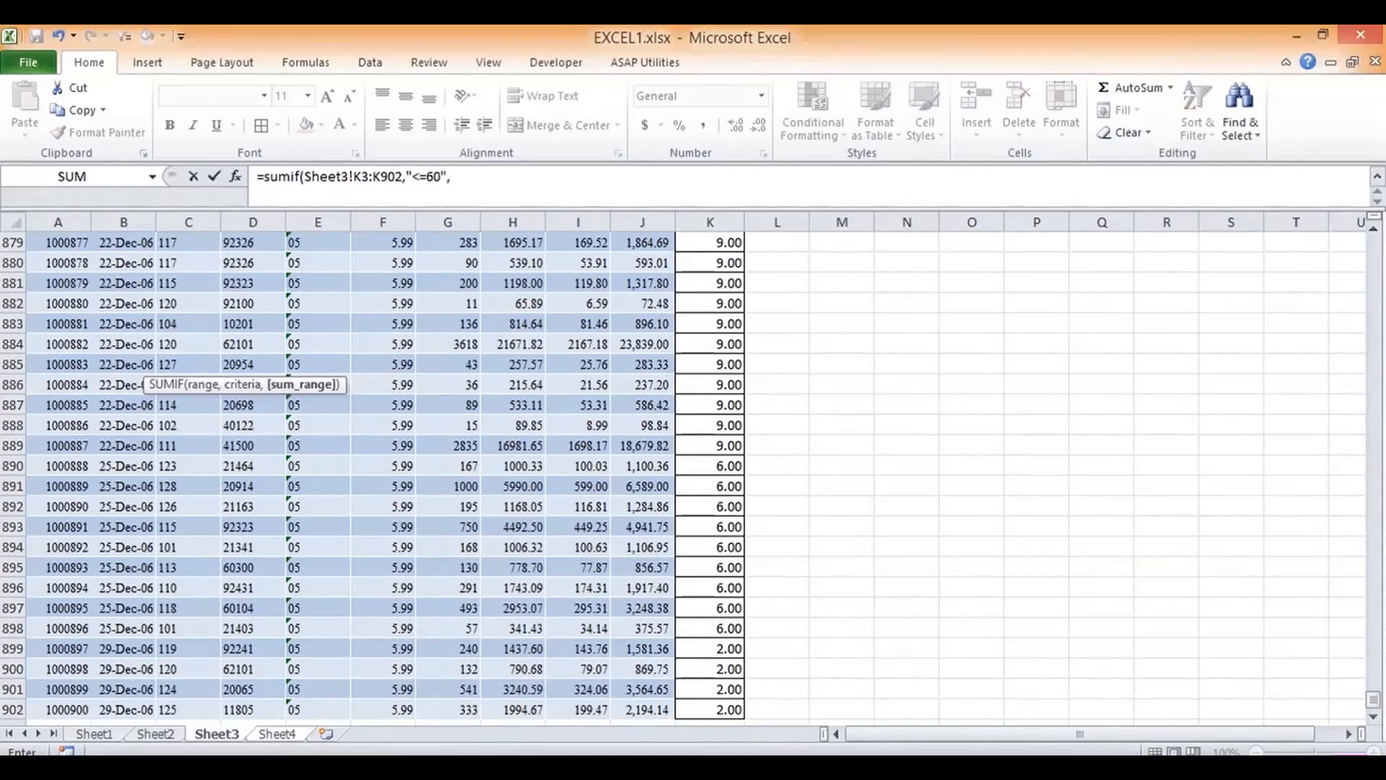
drag(1372, 698, 1347, 195)
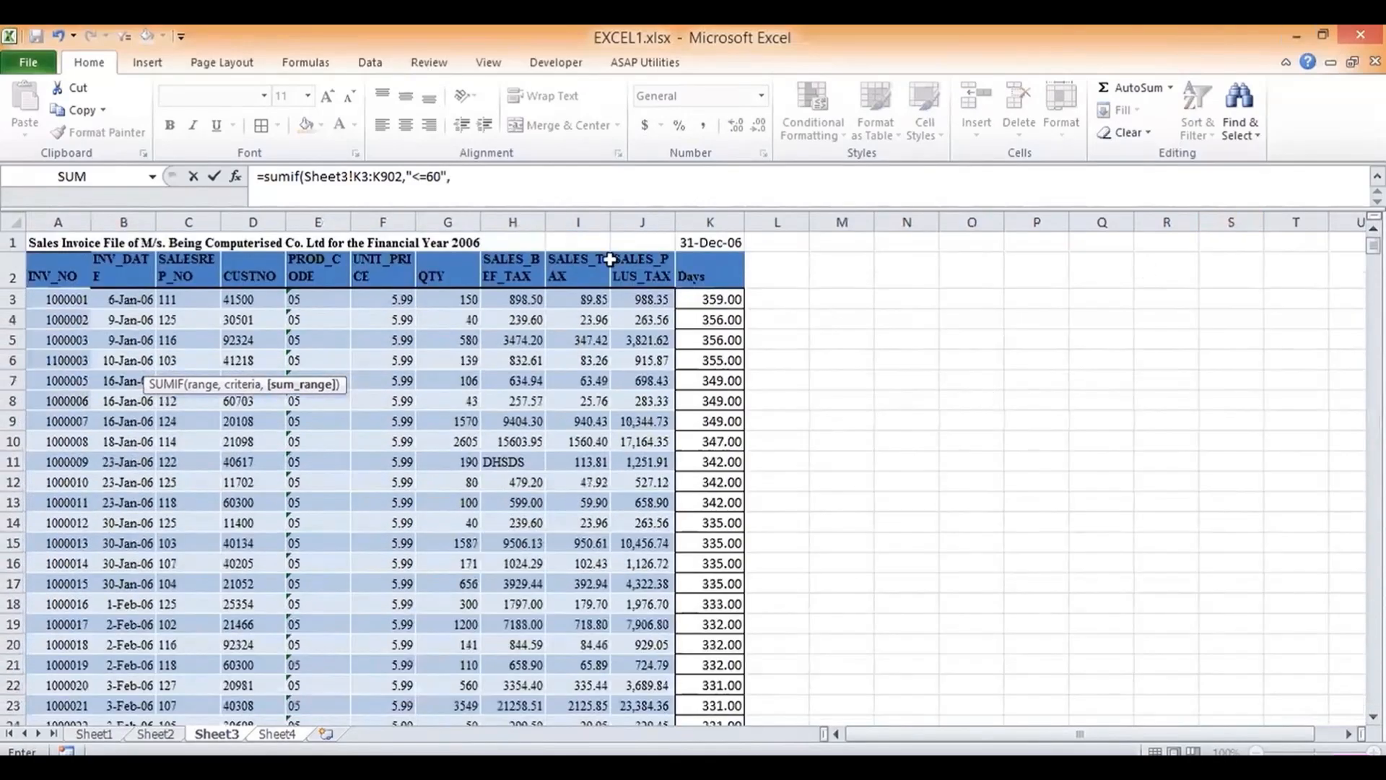
click(630, 303)
key(ctrl+shift+Down)
key(ctrl+Page_Down)
key(Up)
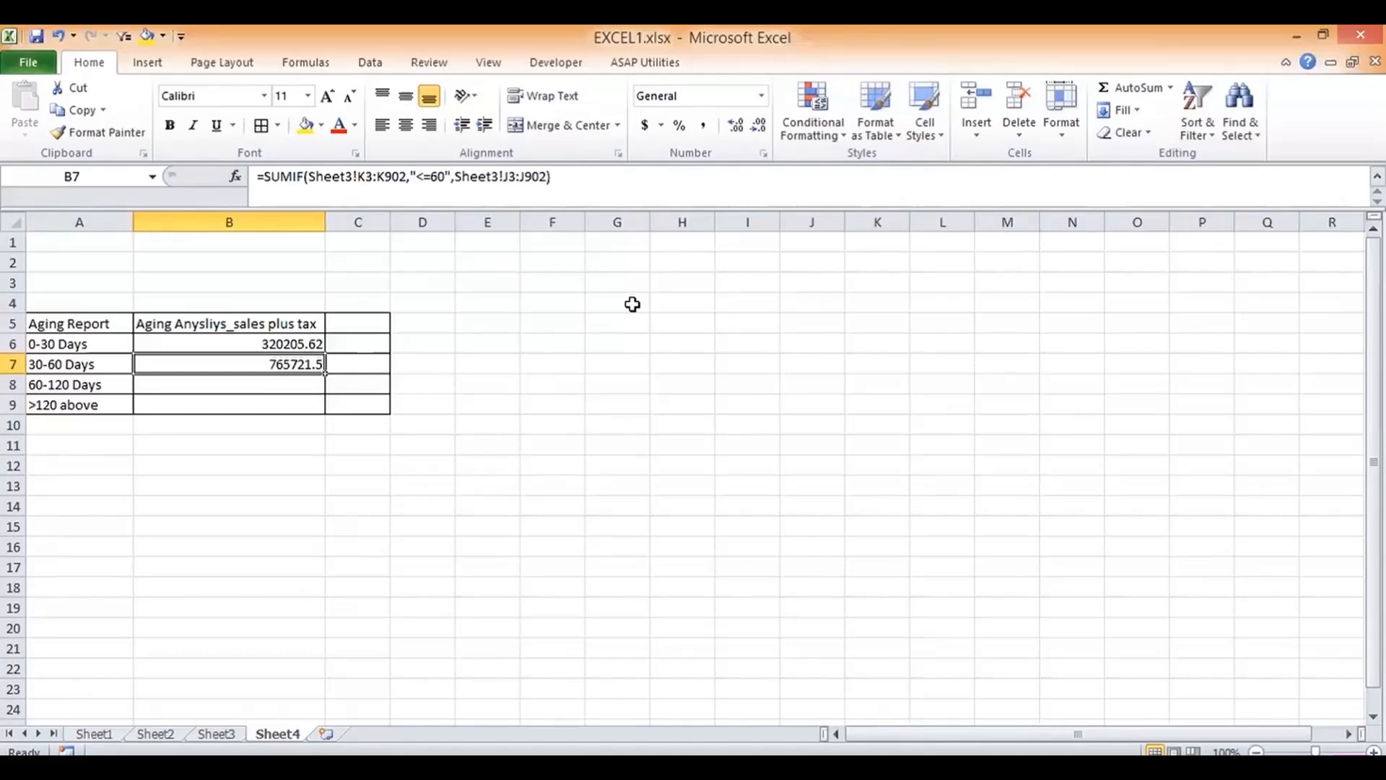
Step: Subtract the 0-30 Days amount by adding -B6 to the end of B7's SUMIF formula
click(595, 176)
text(-)
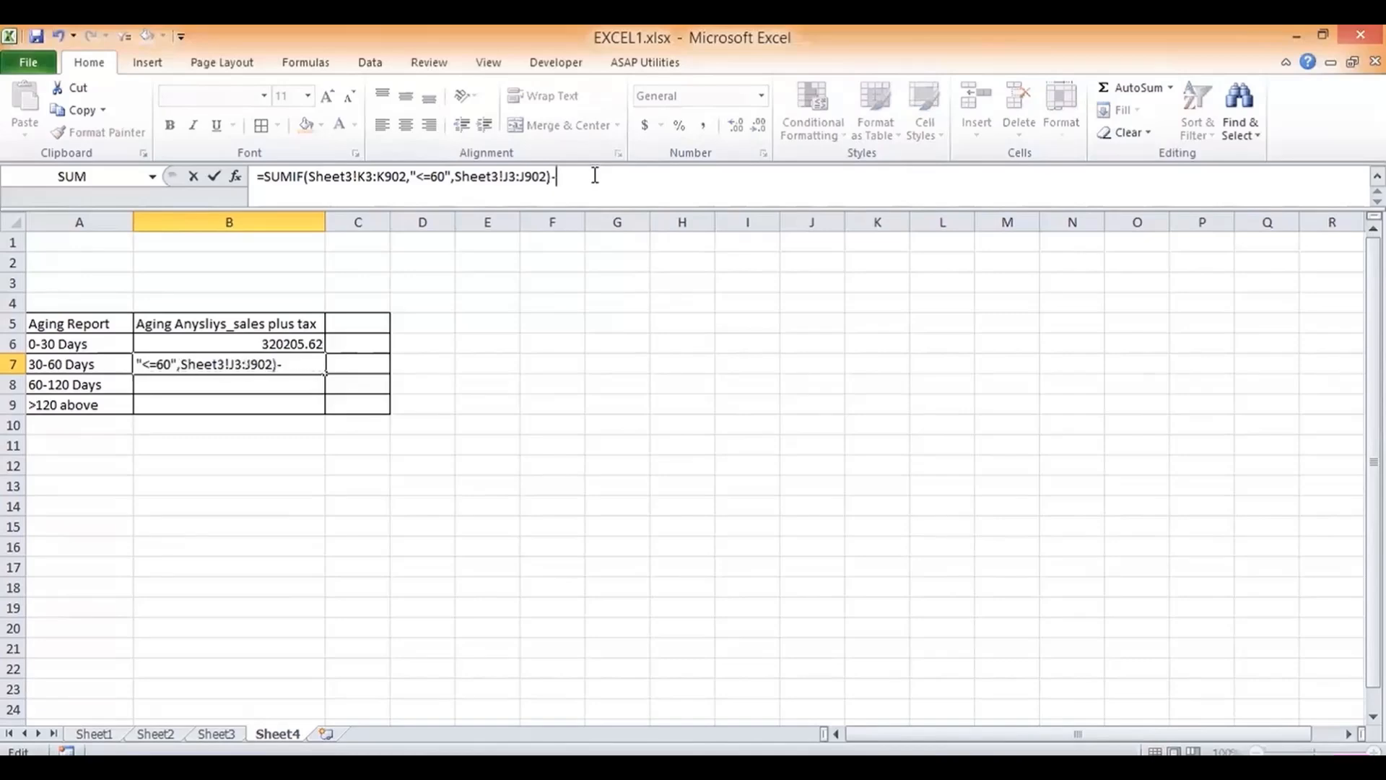
click(278, 344)
key(Return)
key(Up)
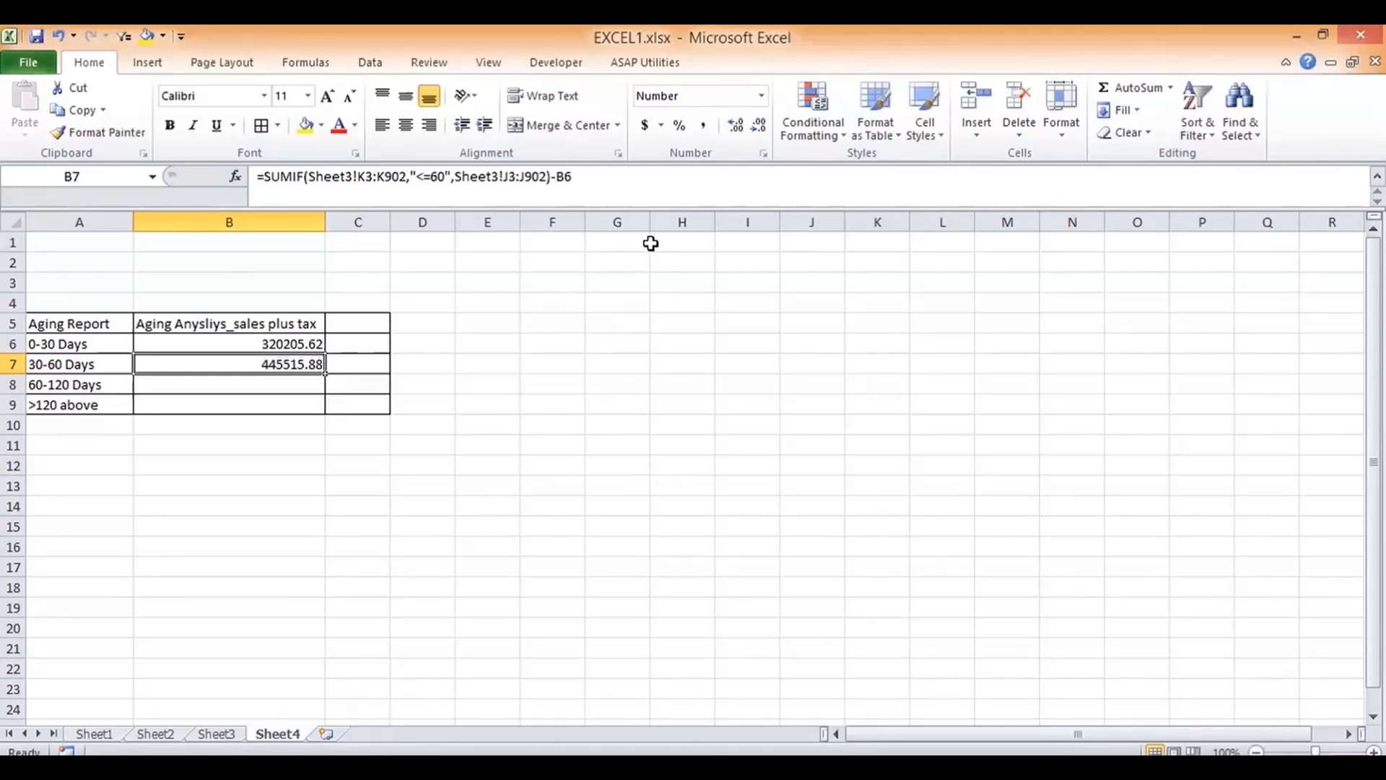
Step: Total the sales plus tax up to 120 days in Sheet4 cell B8 with =SUMIF(Sheet3!K3:K902,"<=120",Sheet3!J3:J902)
key(Down)
text(=)
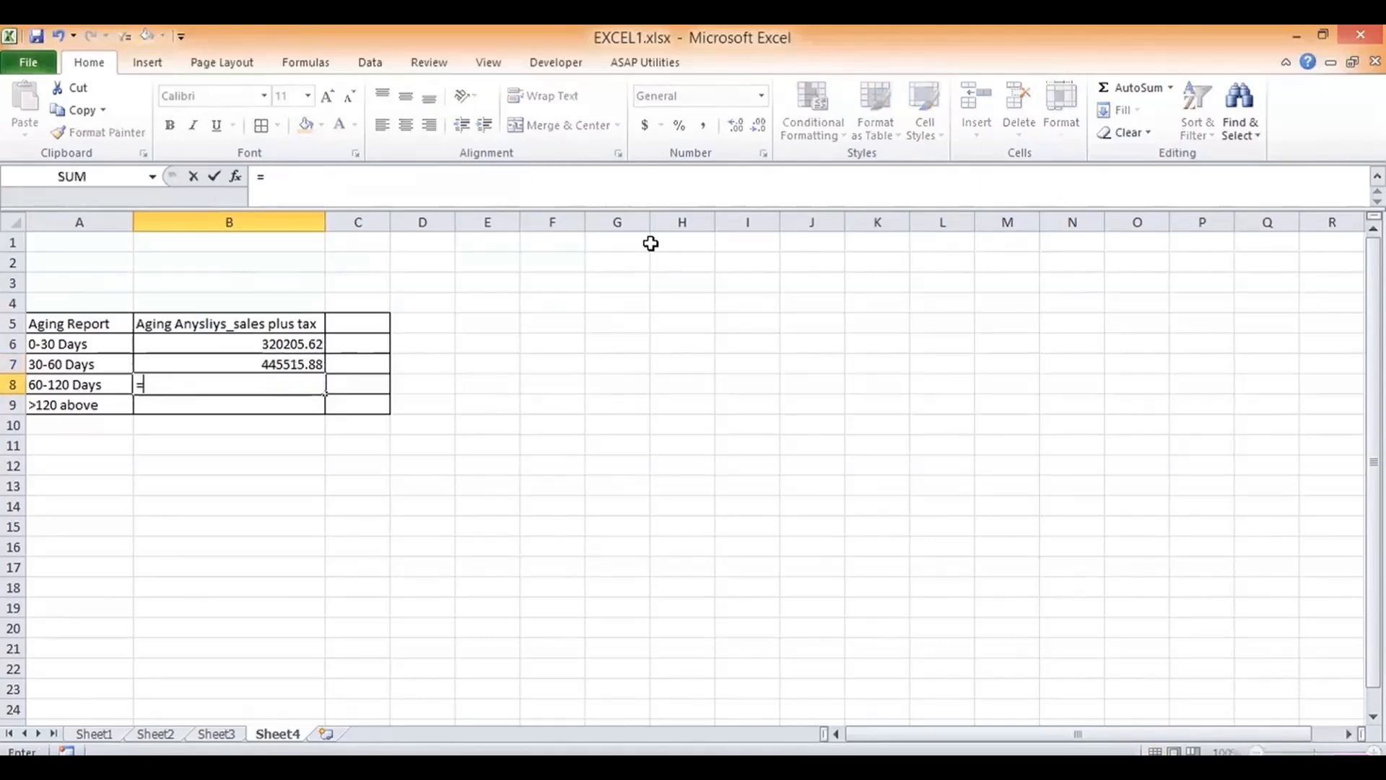
text(sumif()
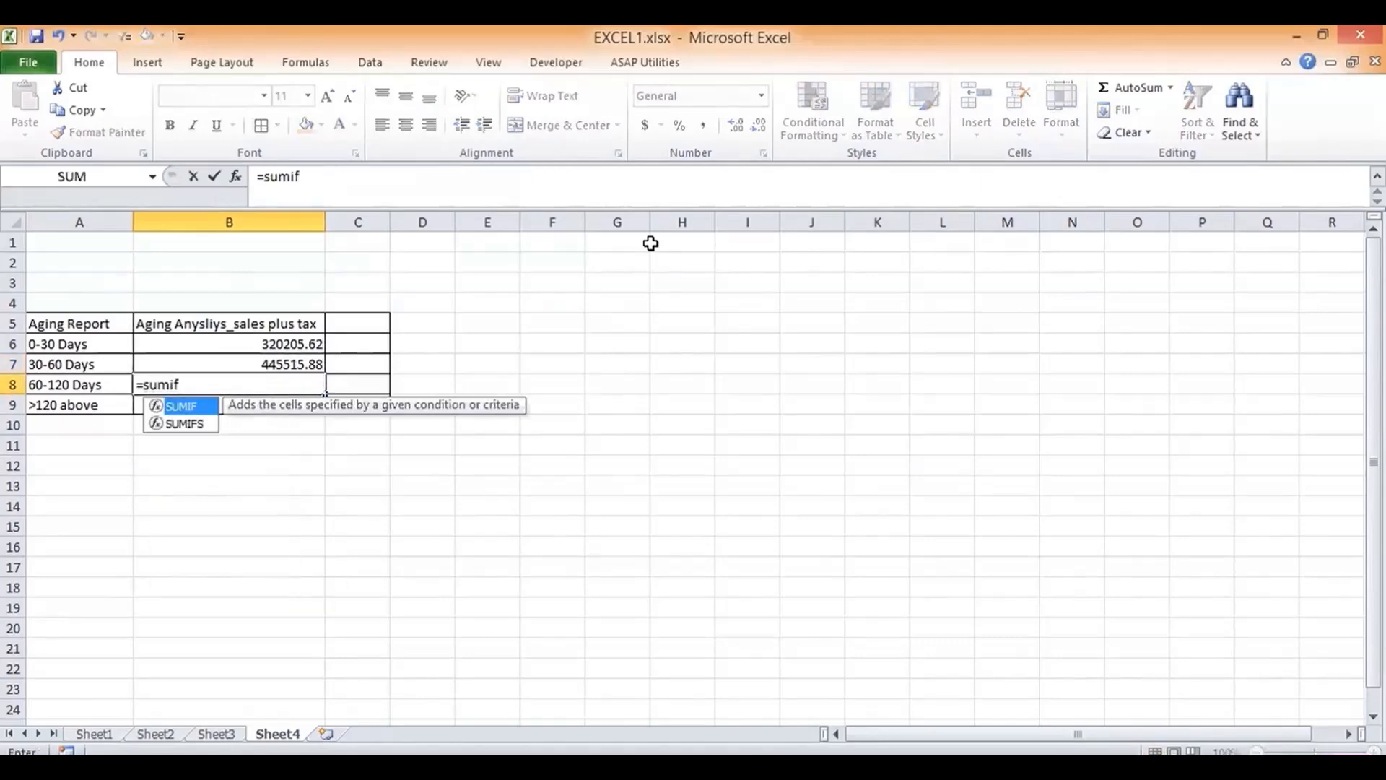
click(228, 735)
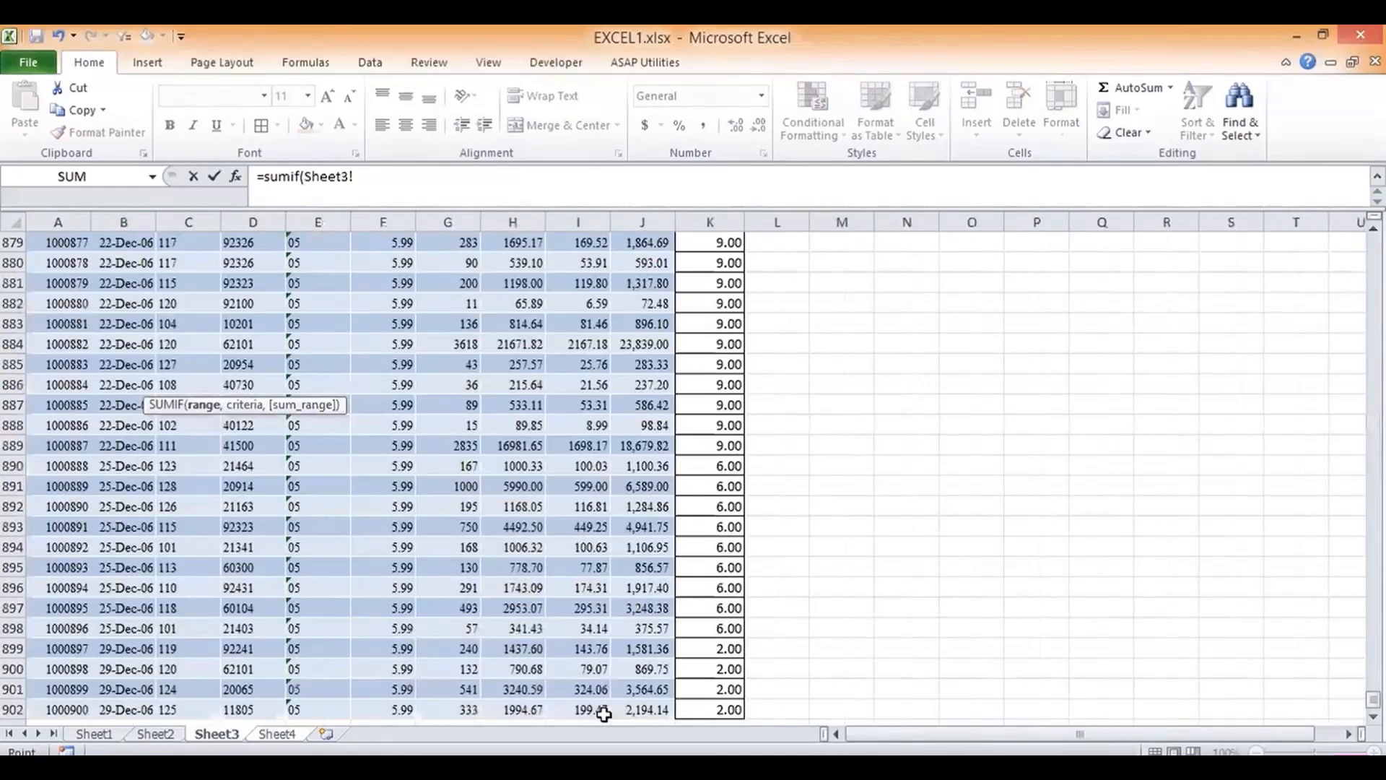
drag(1374, 699, 1373, 244)
click(718, 302)
key(ctrl+shift+Down)
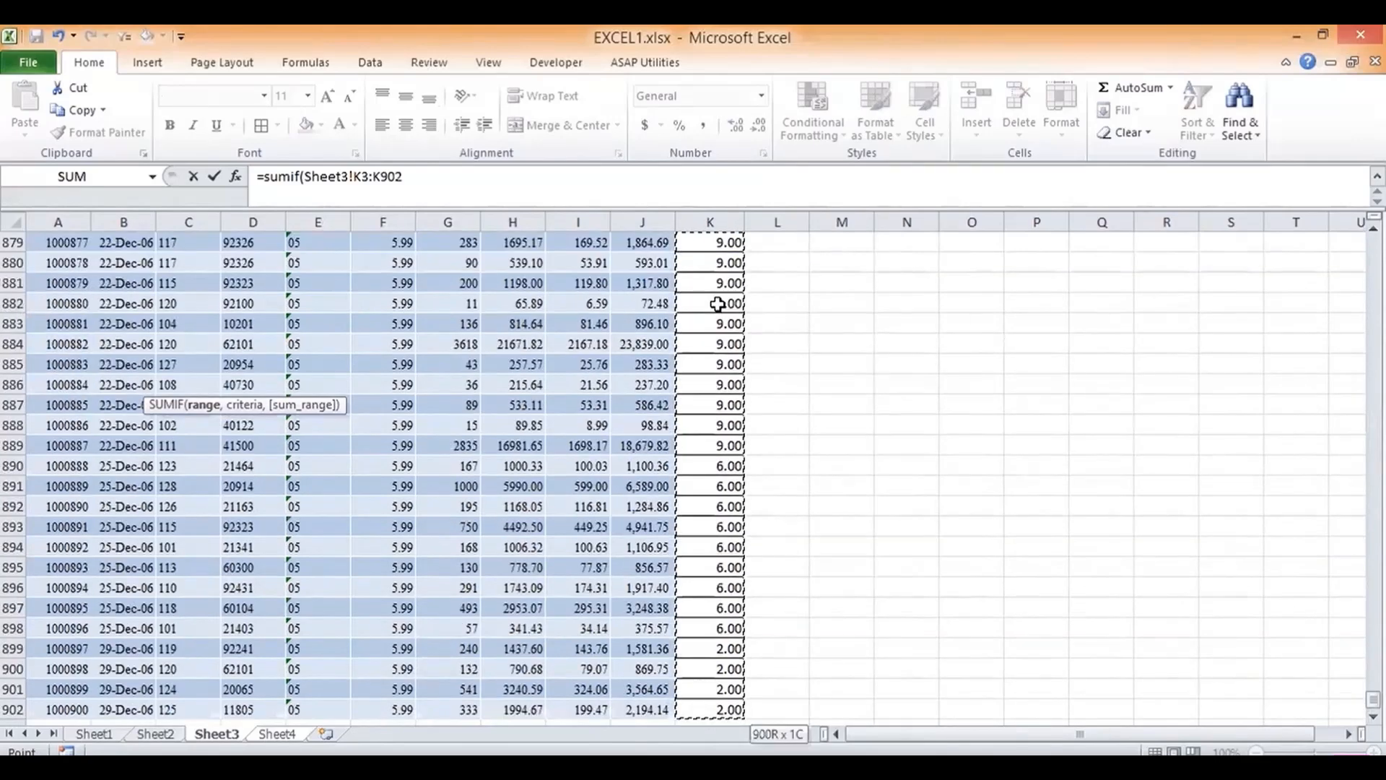
text(,)
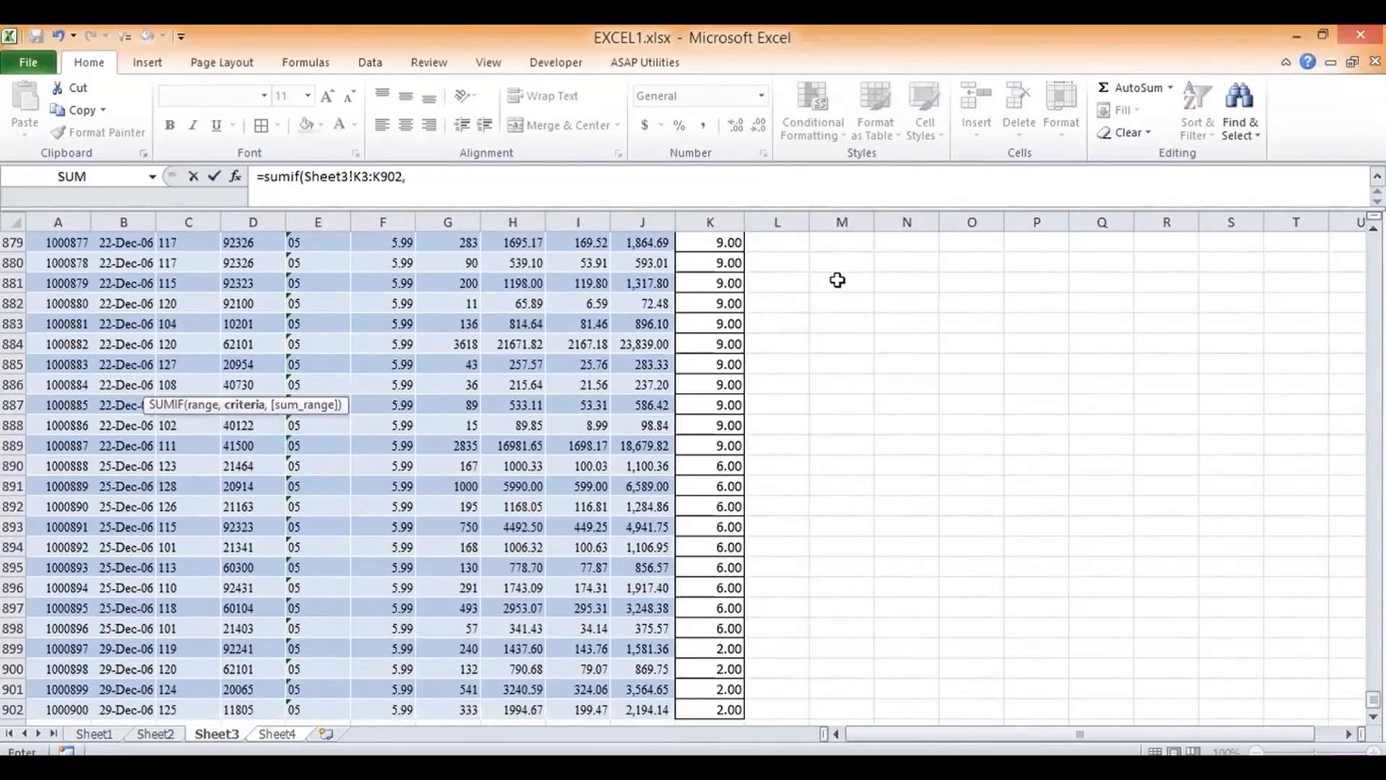
click(449, 175)
text("<=120)
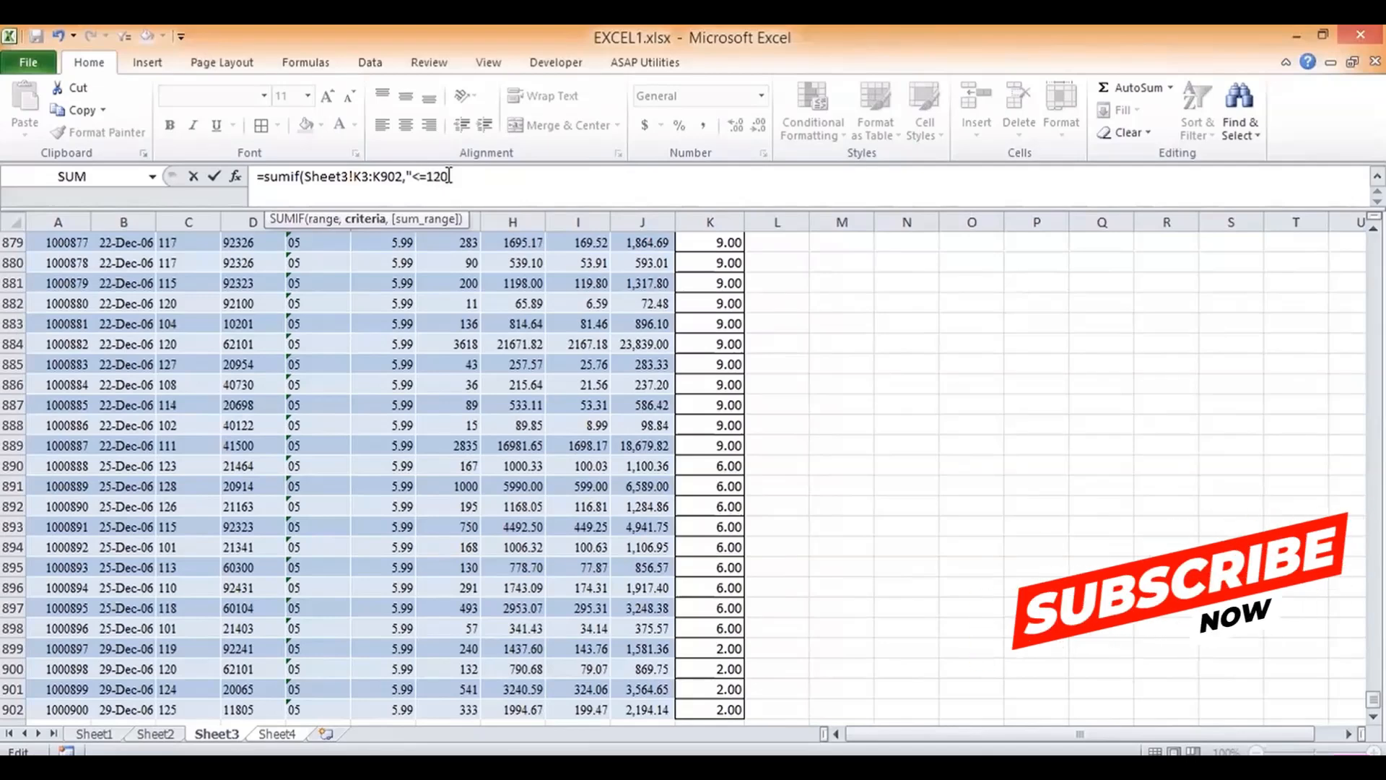
text(",)
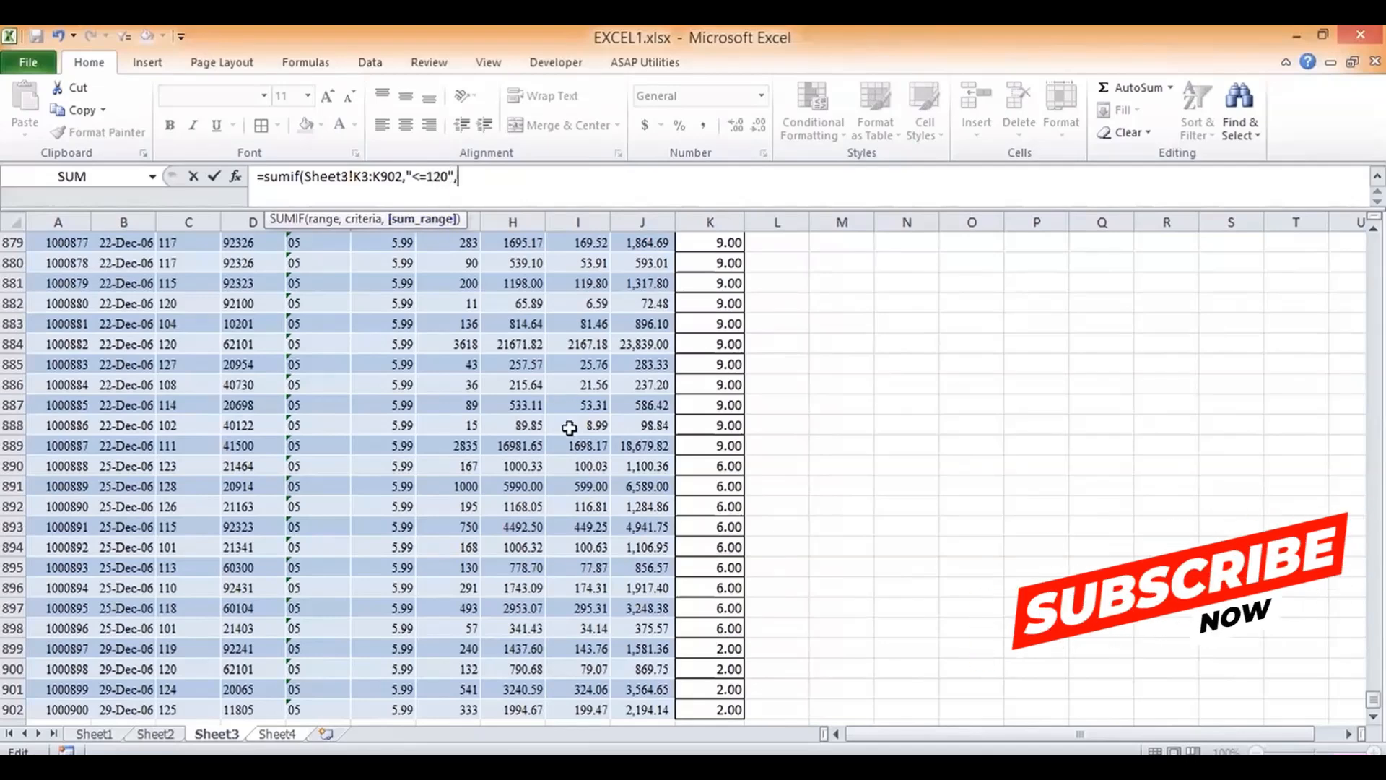
drag(1373, 699, 1373, 246)
click(628, 290)
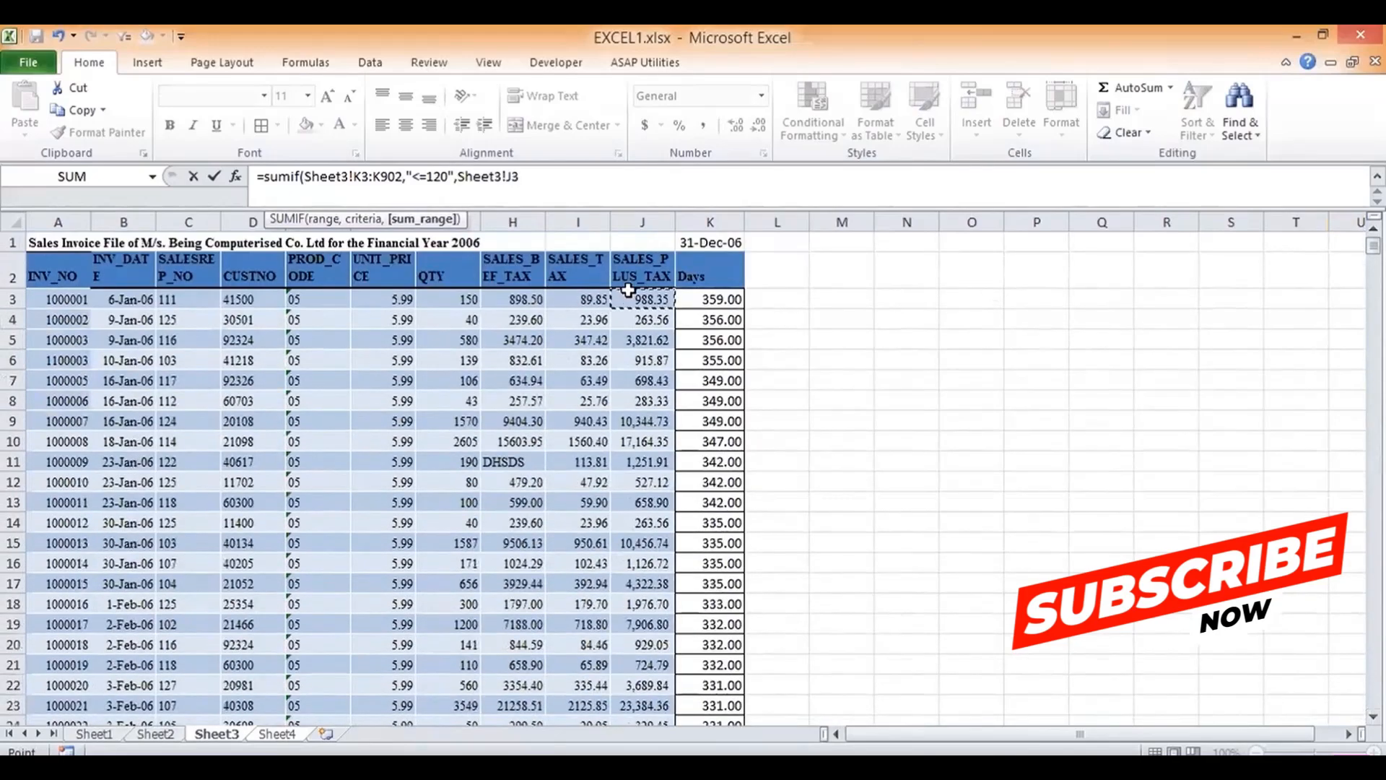
key(ctrl+shift+Down)
key(ctrl+shift+Down)
key(ctrl+shift+Up)
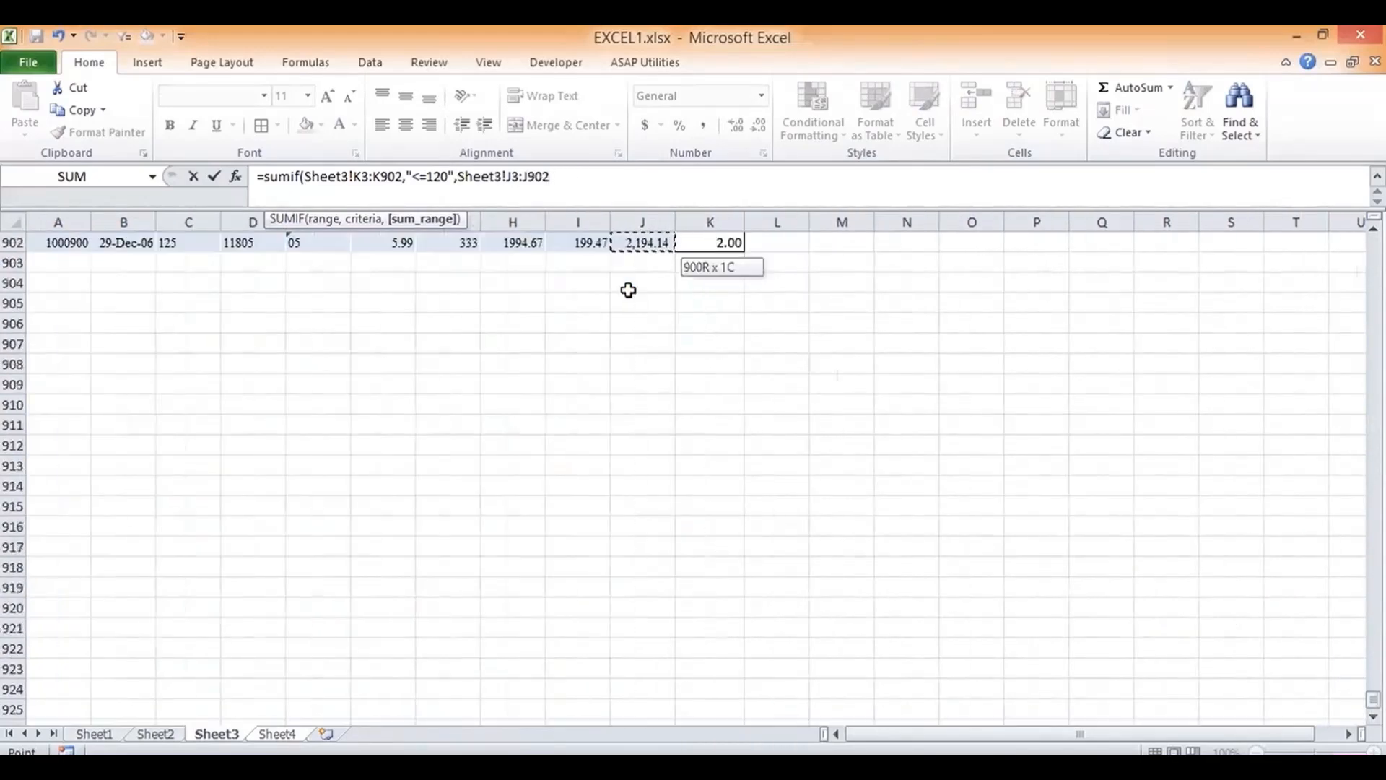
key(Return)
key(Up)
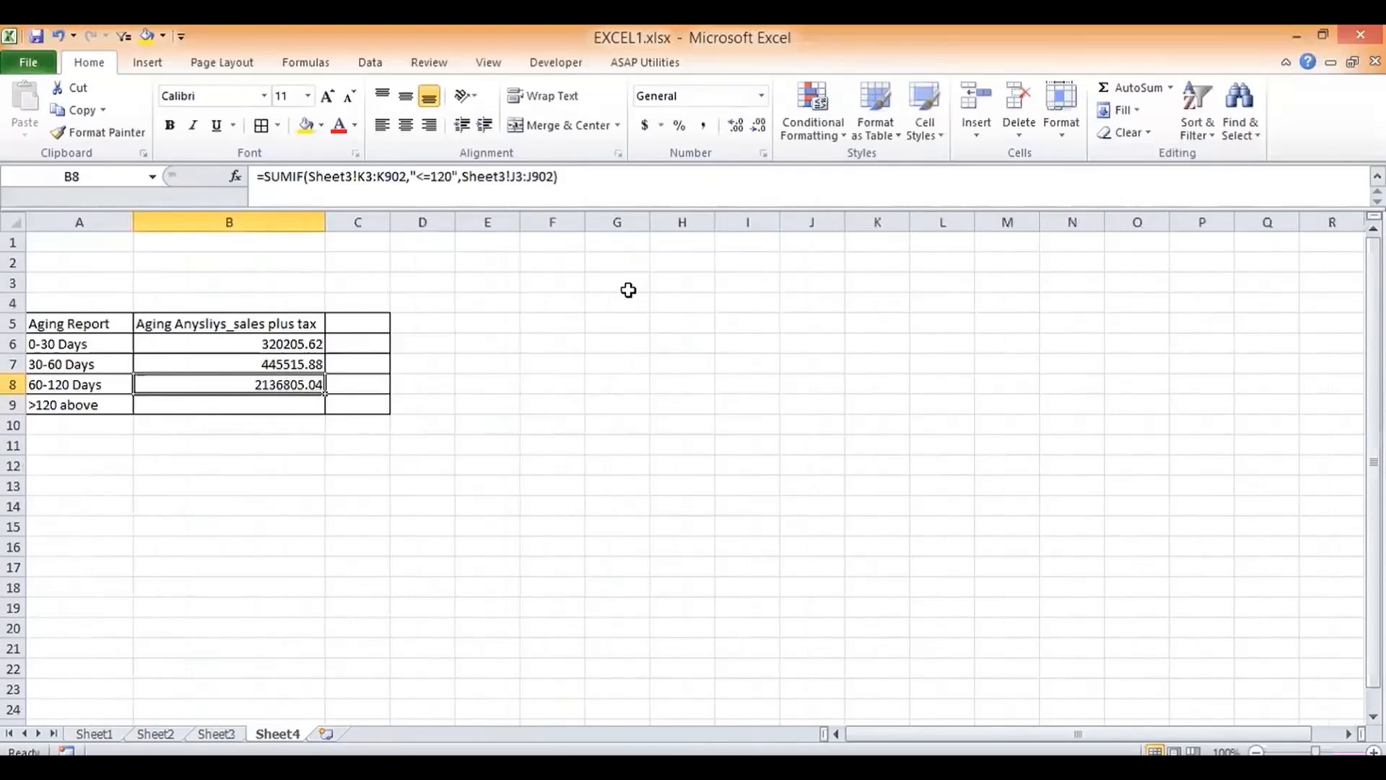
Step: Subtract the 30-60 Days amount by adding -B7 to the end of B8's SUMIF formula
click(615, 183)
text(-)
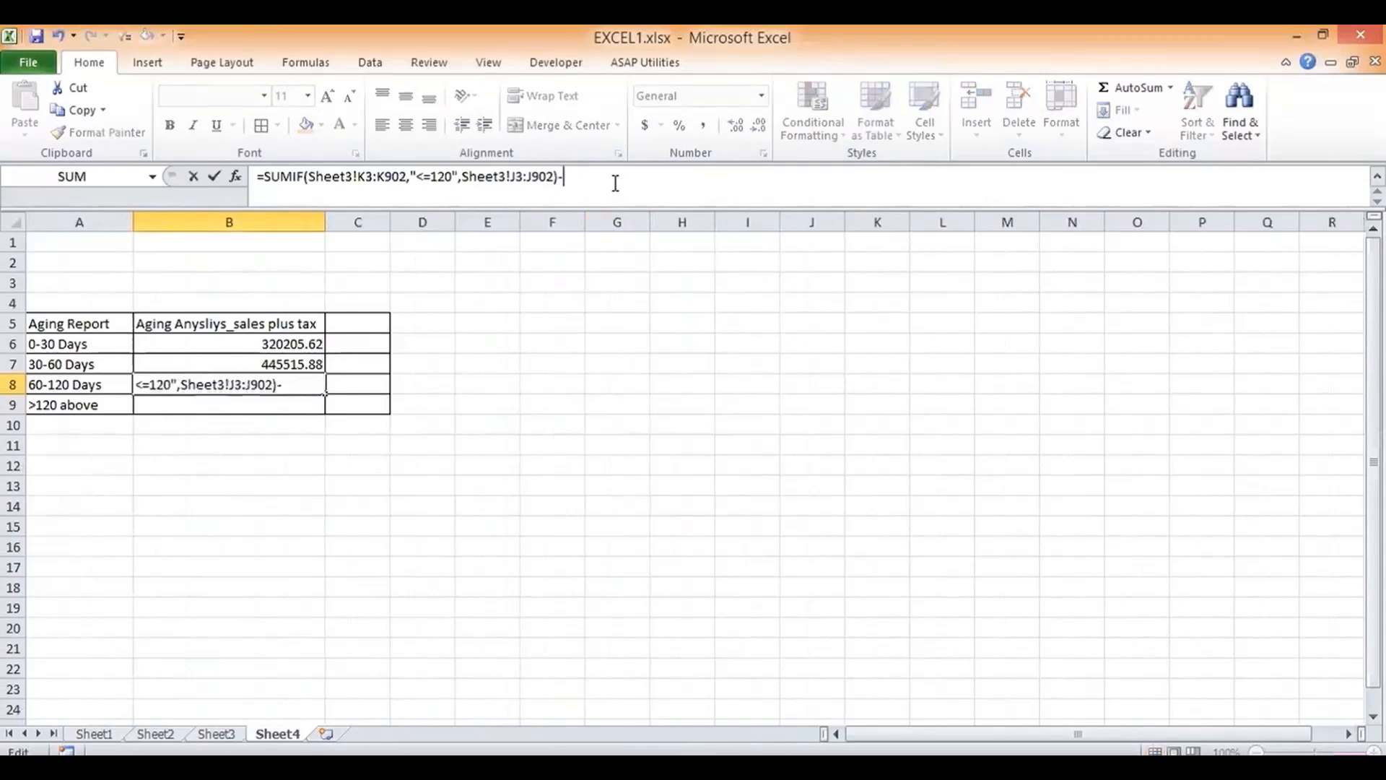
click(281, 367)
key(Return)
key(Up)
Step: Total the sales plus tax above 120 days in Sheet4 cell B9 with =SUMIF(Sheet3!K3:K902,">120",Sheet3!J3:J902)
key(Down)
text(=sumif()
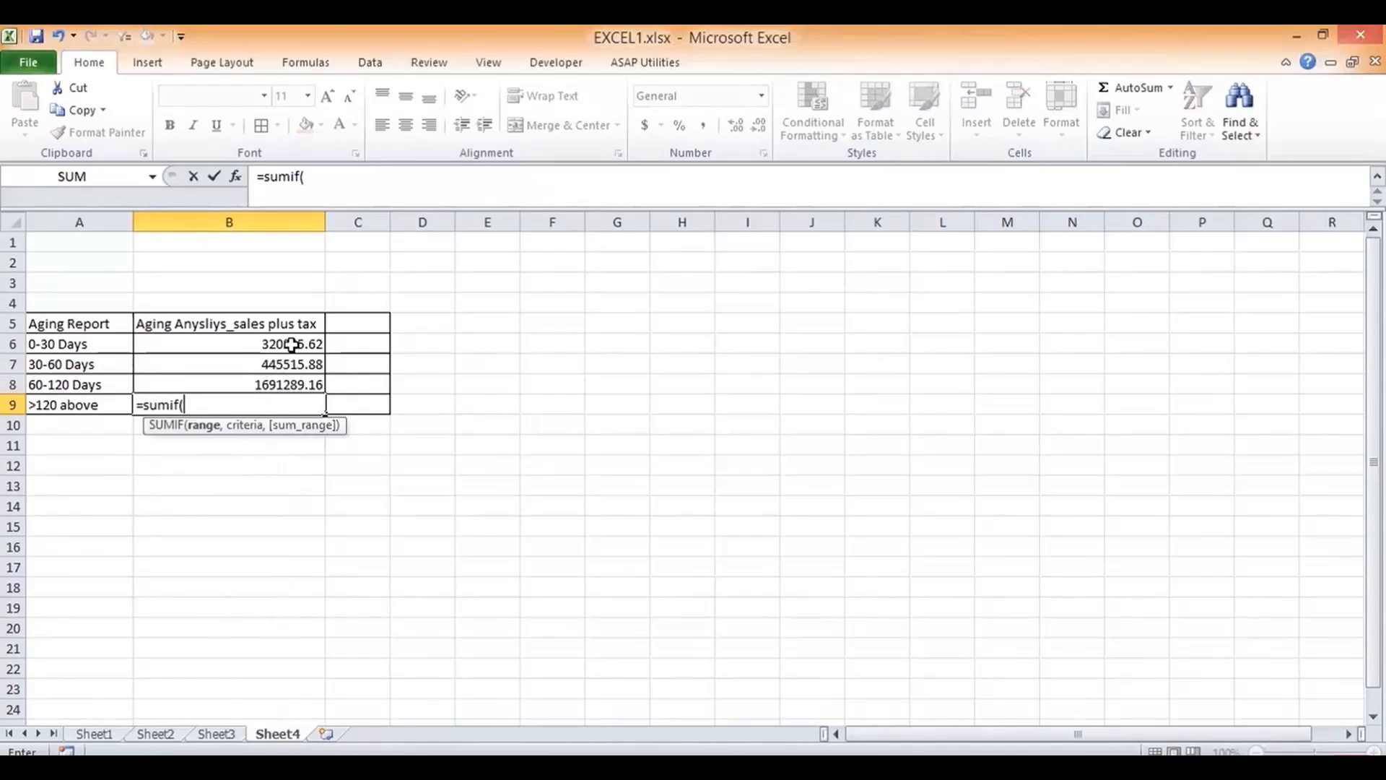
click(220, 736)
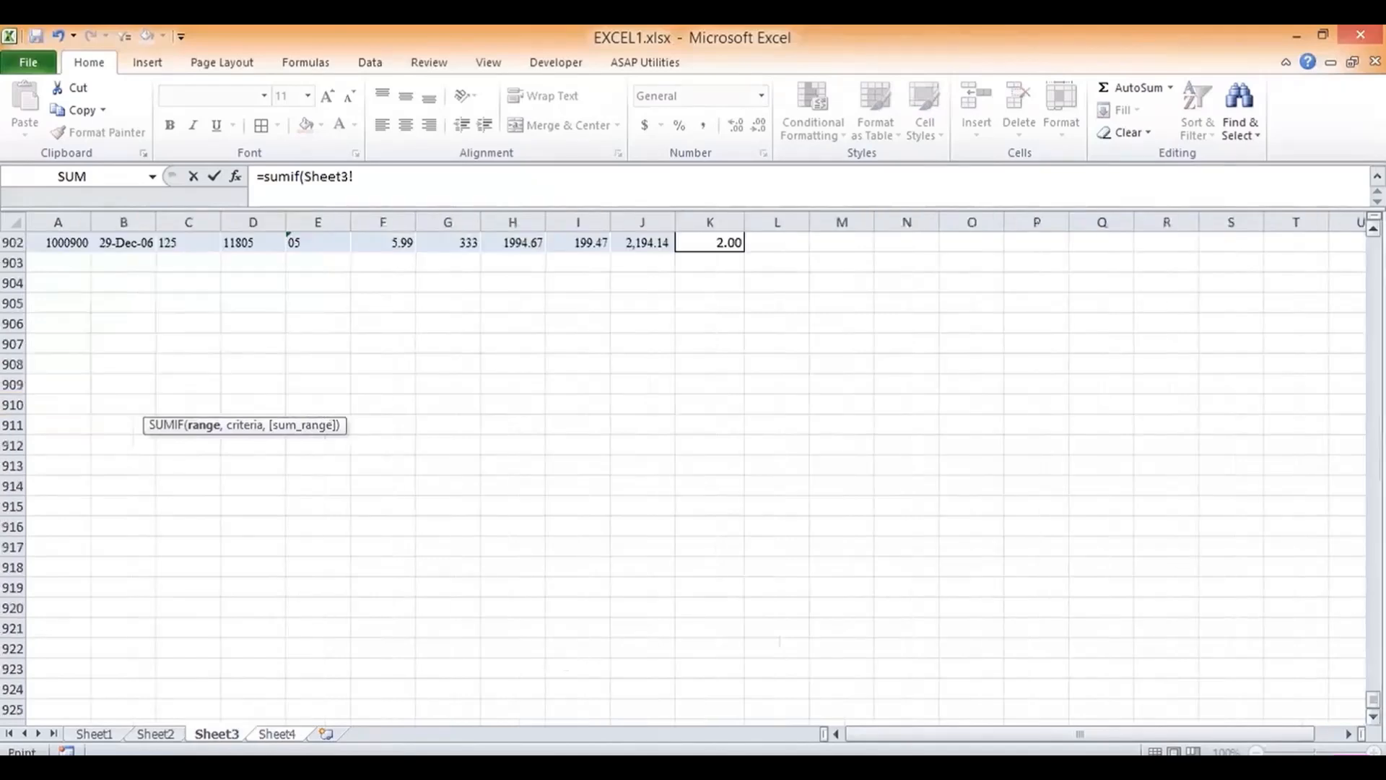
drag(1373, 700, 1373, 242)
click(699, 303)
key(ctrl+shift+Down)
text(,">120)
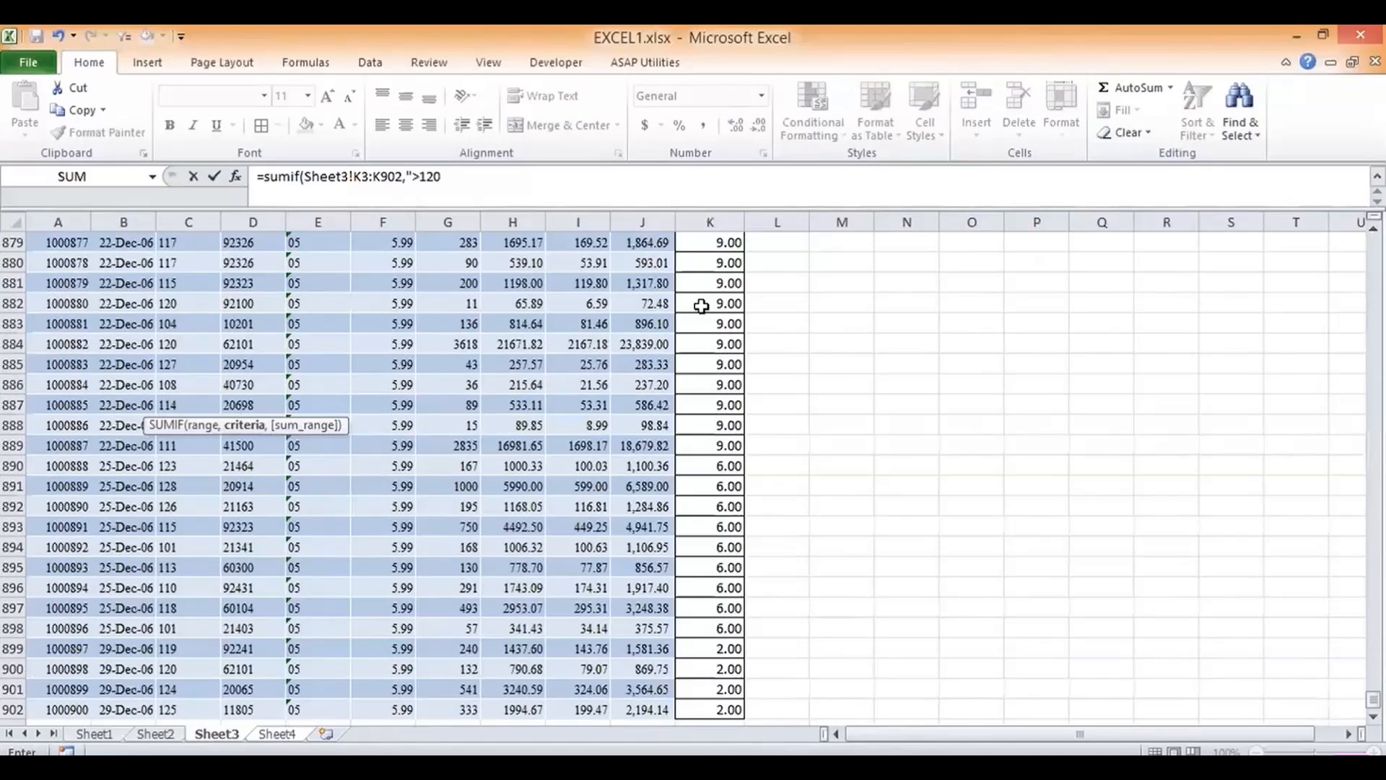
text(",)
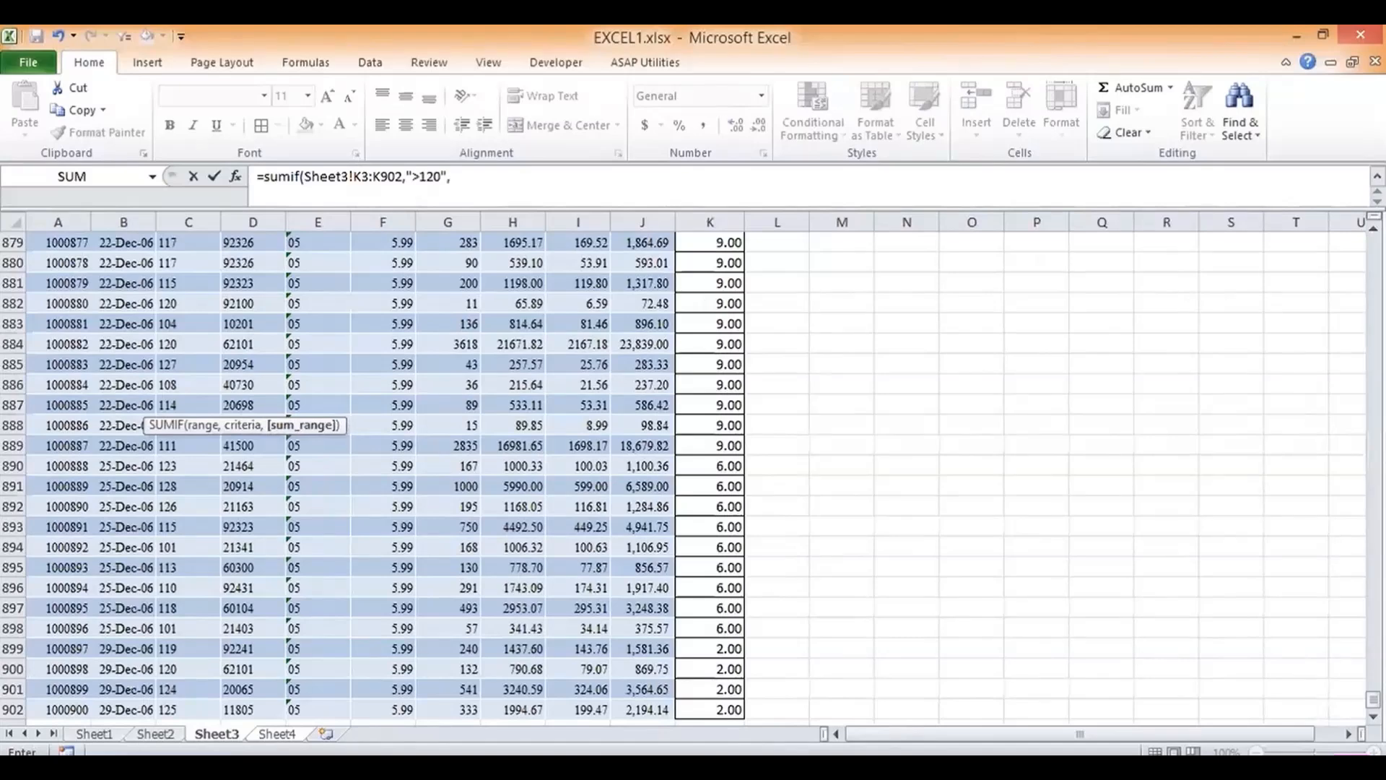
drag(1372, 700, 1342, 245)
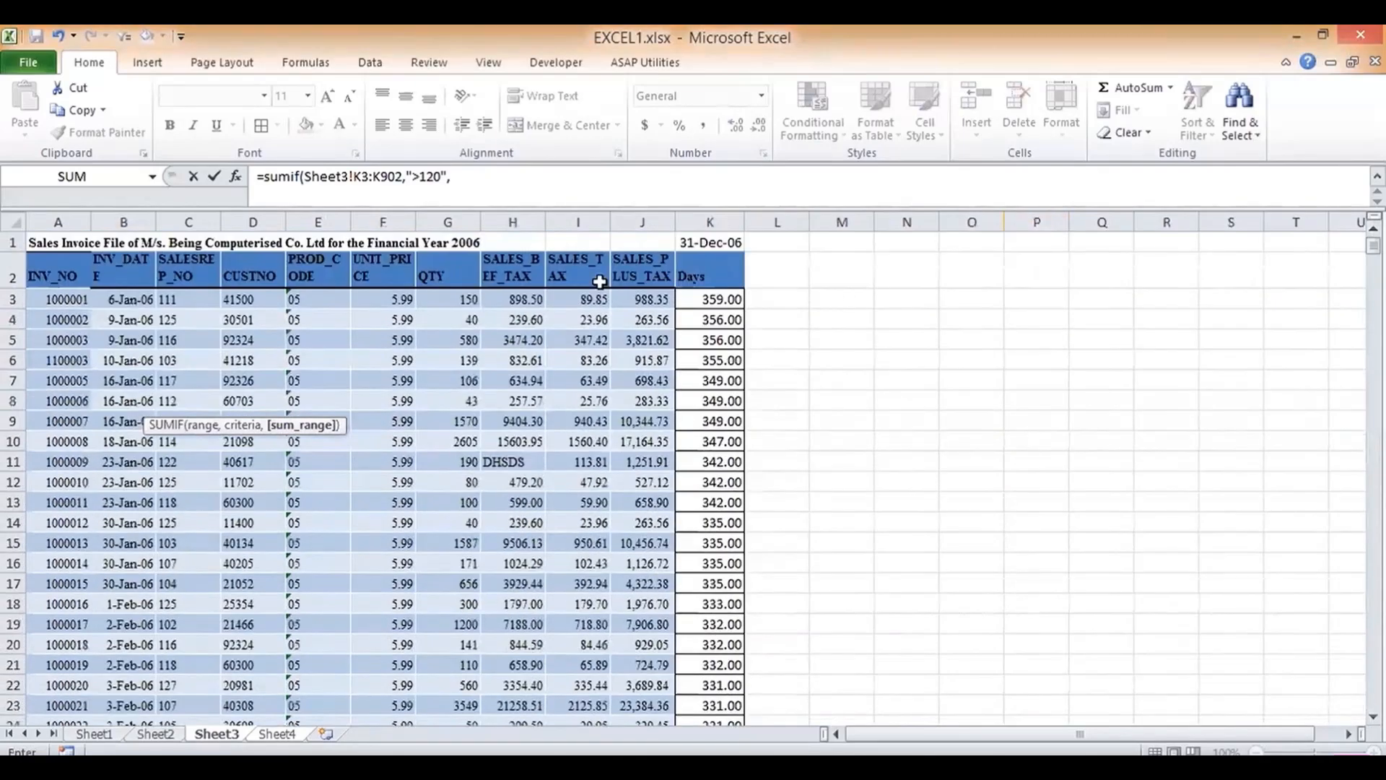
click(651, 299)
key(ctrl+shift+Down)
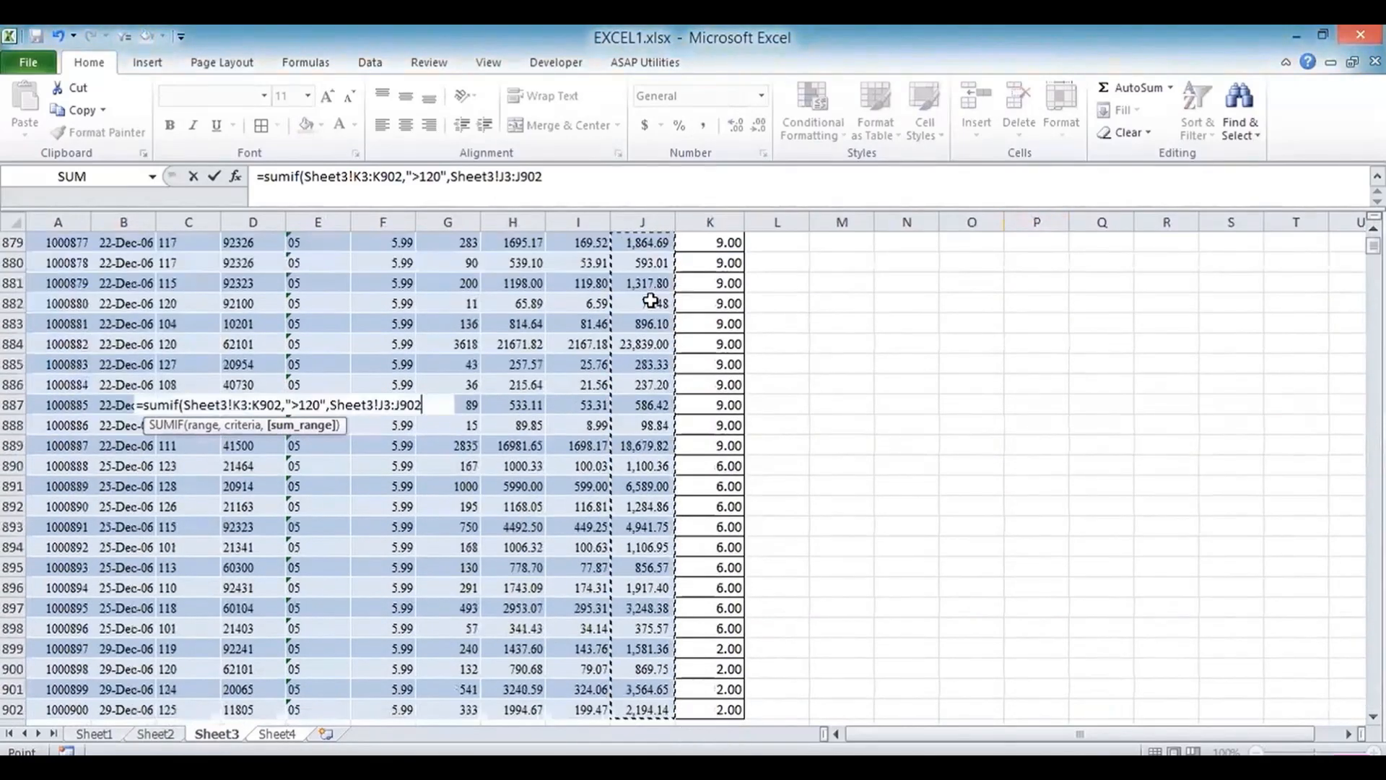
key(Return)
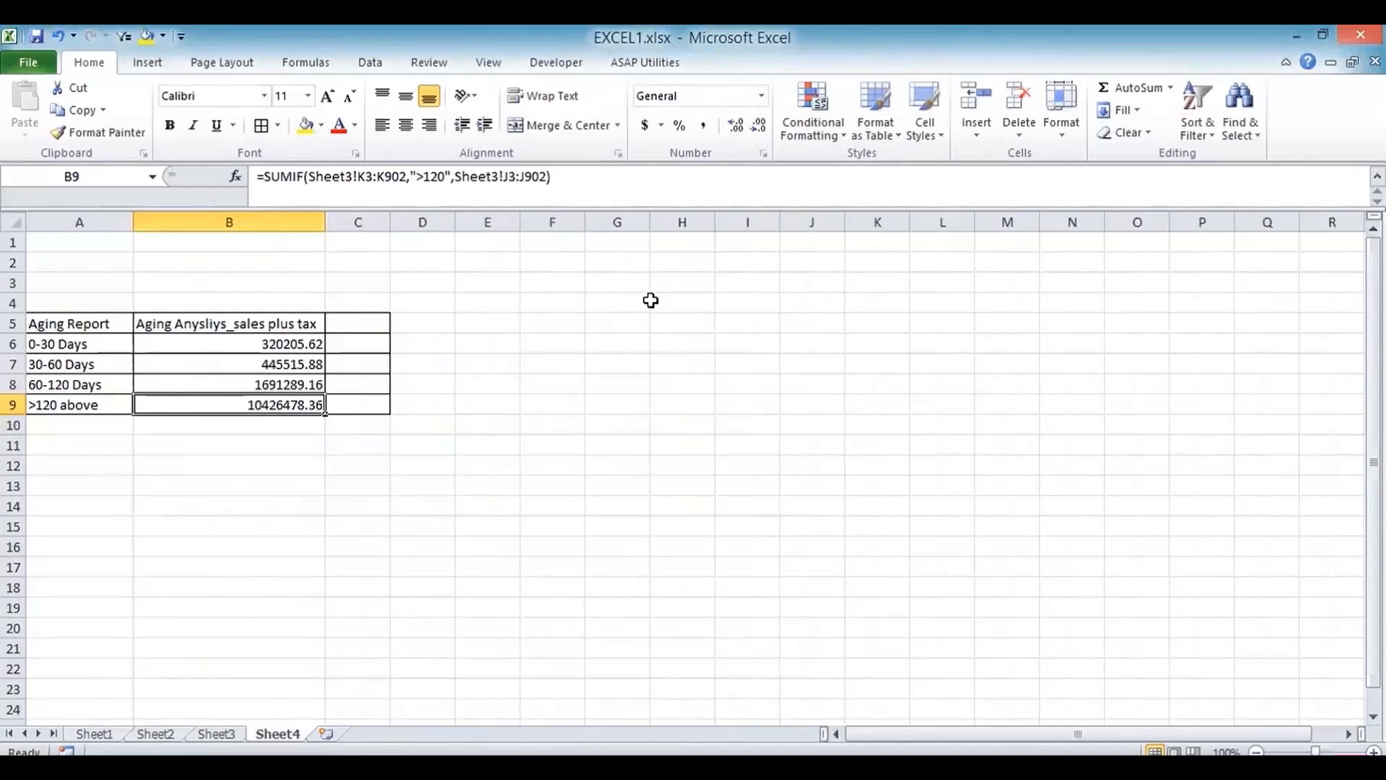
Step: Subtract the 60-120 Days amount by adding -B8 to the end of B9's SUMIF formula
click(611, 177)
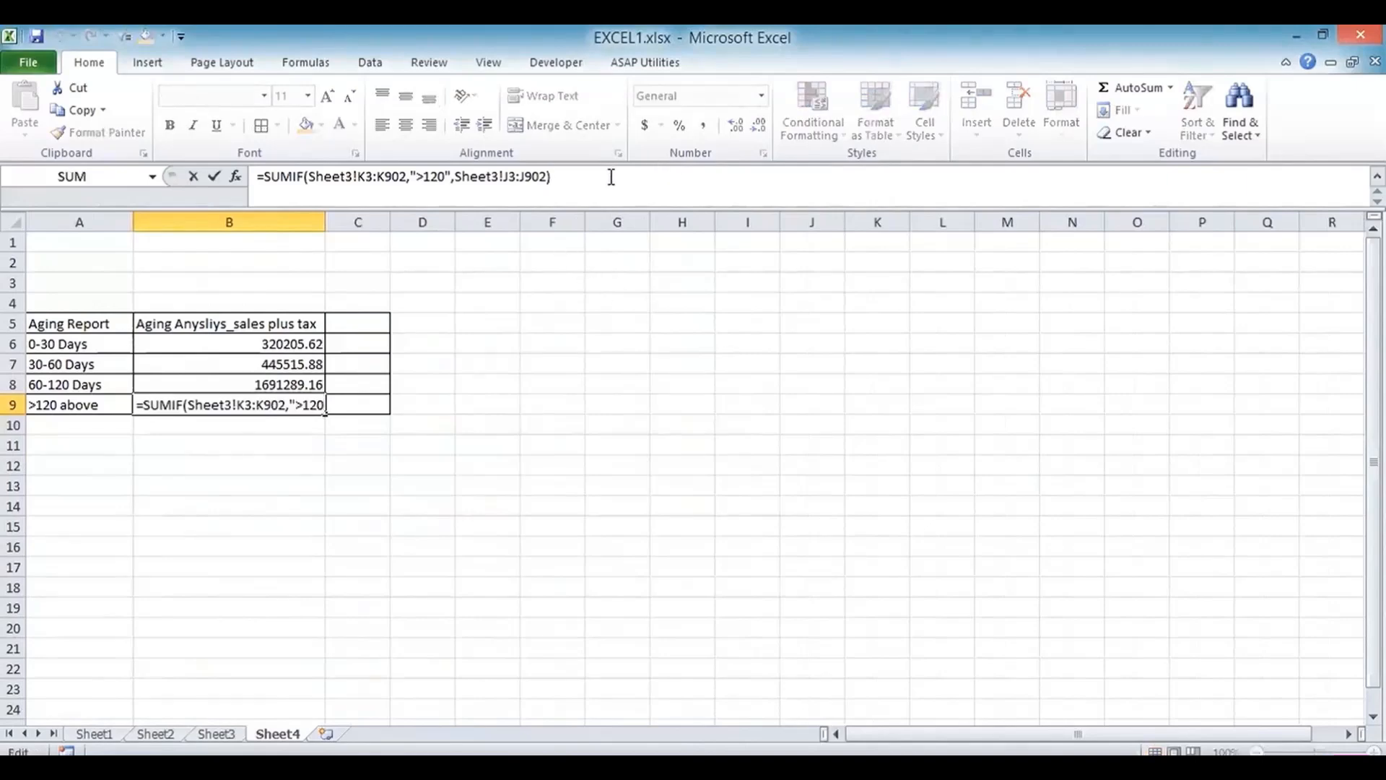
text(-)
click(236, 378)
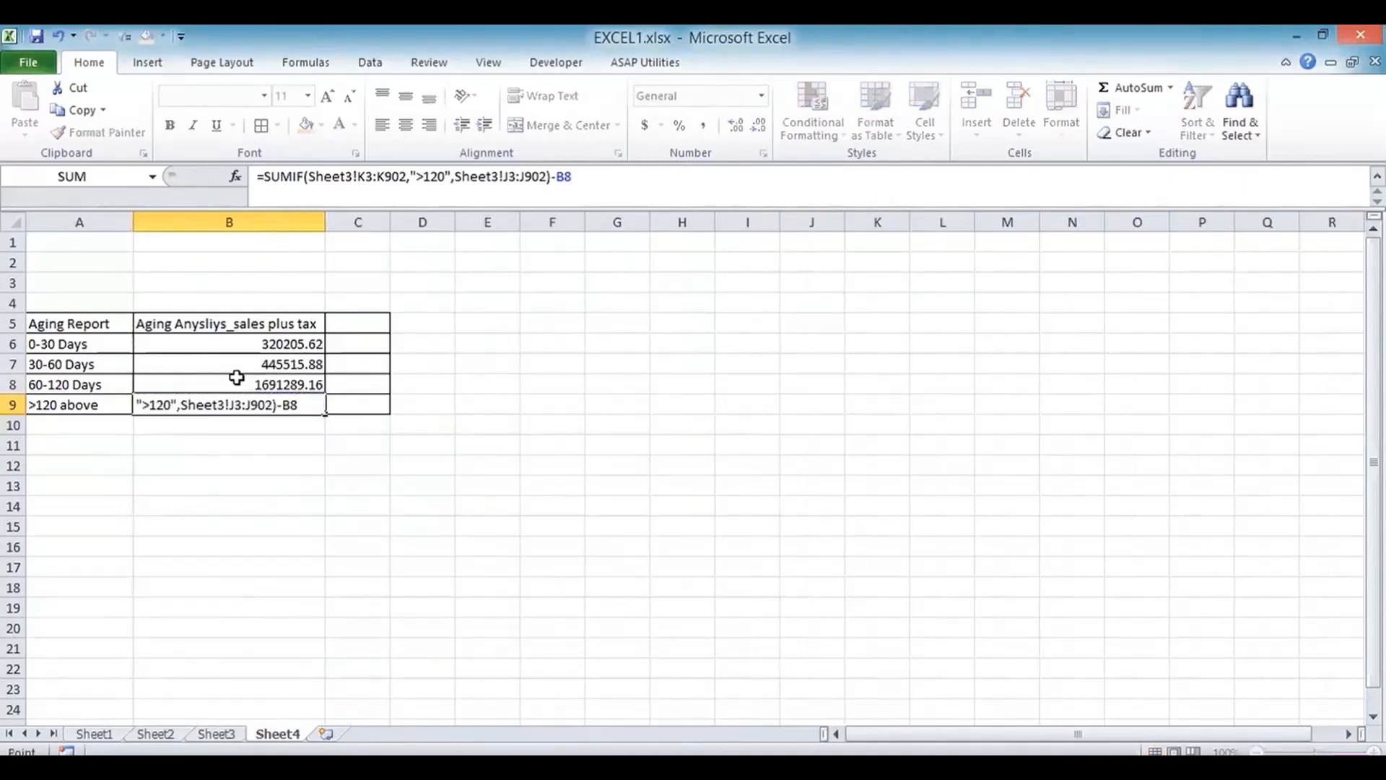
key(Return)
key(Up)
Step: Compare the combined sum of Sheet4's B6:B9 with the sum of Sheet3's SALES_PLUS_TAX values in J3:J902
key(Up)
key(Up)
key(Up)
drag(269, 341, 263, 399)
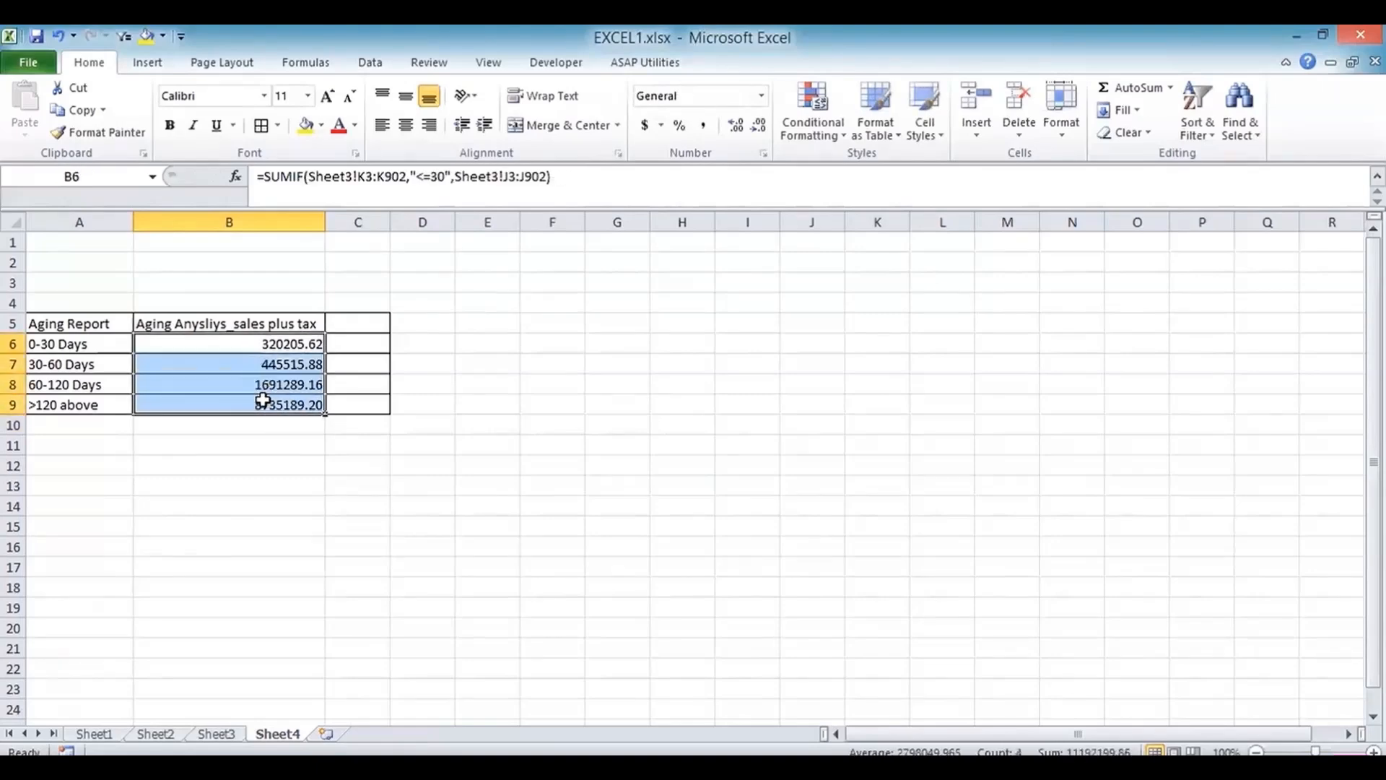
click(229, 735)
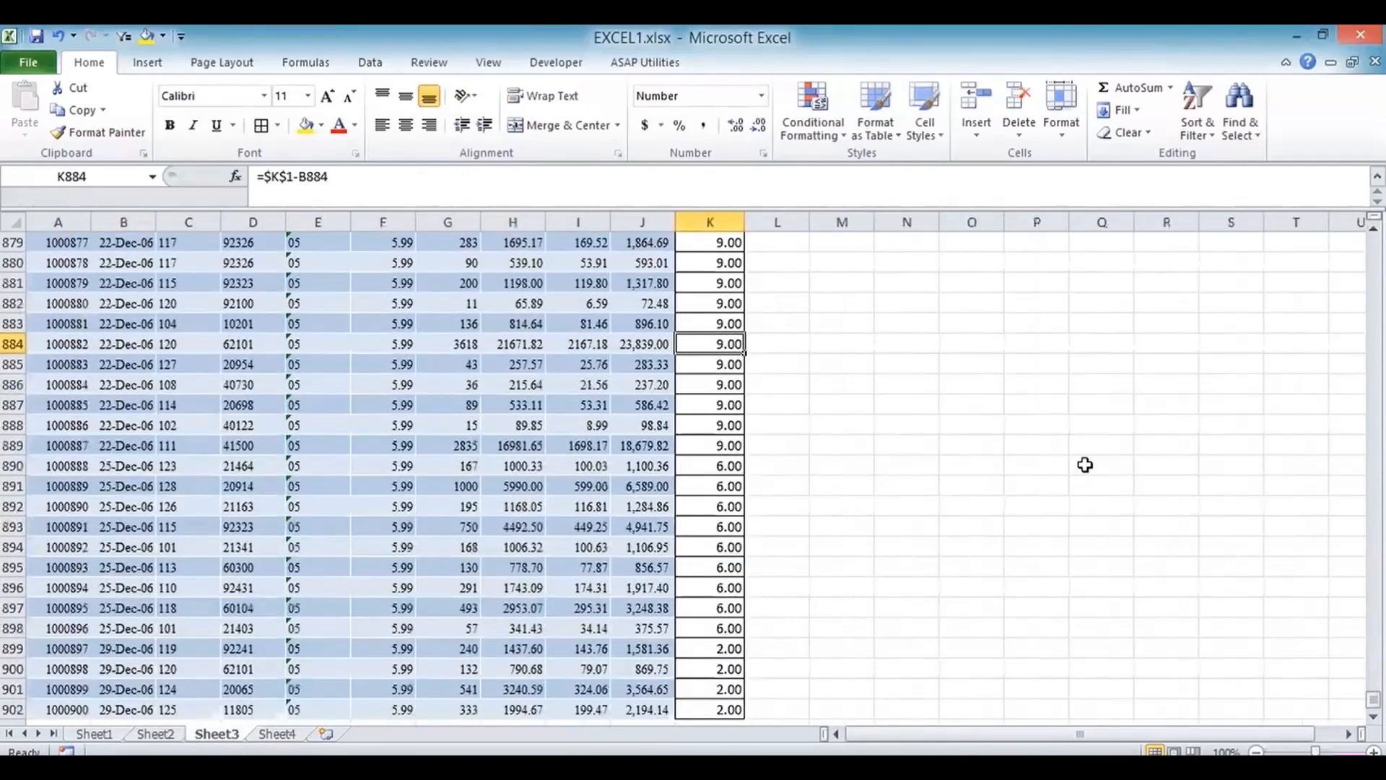
drag(1372, 699, 1373, 245)
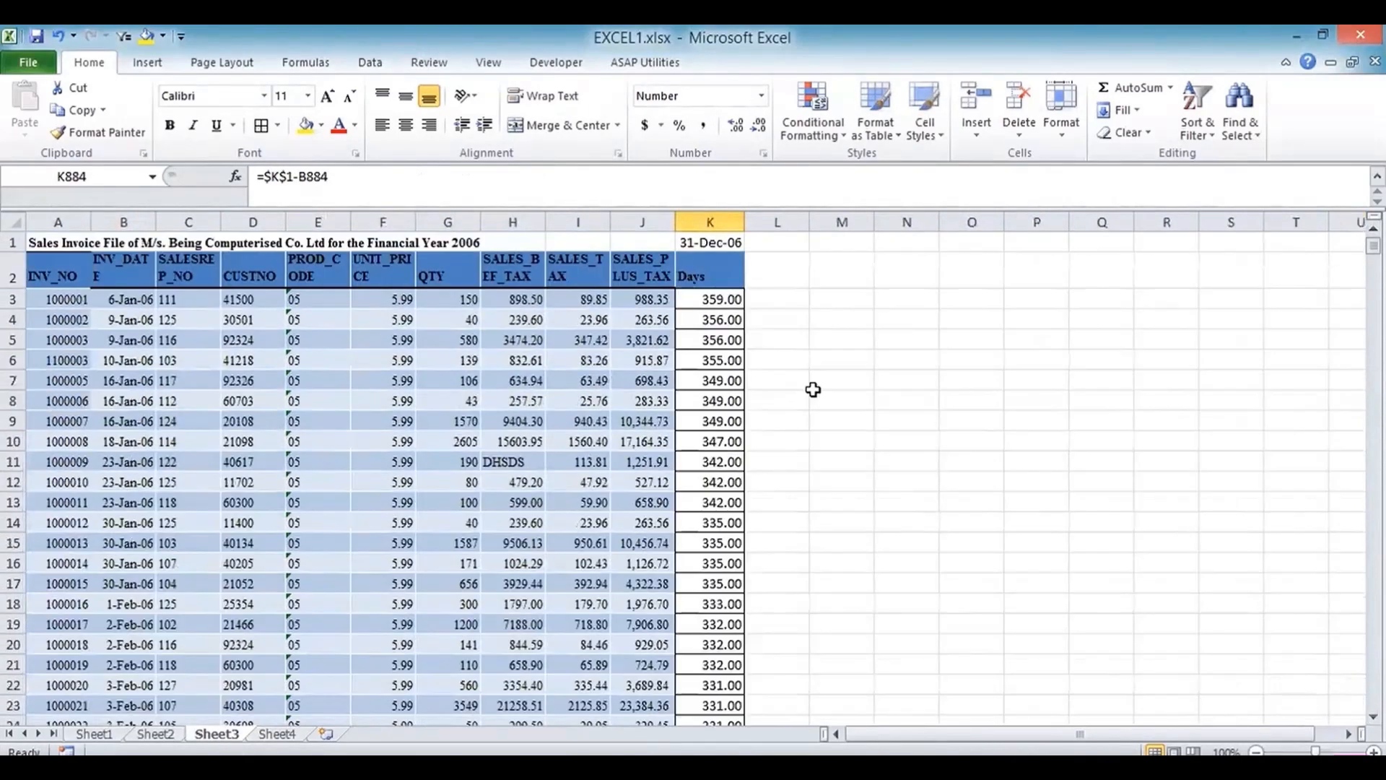
drag(657, 299, 665, 495)
key(ctrl+shift+Down)
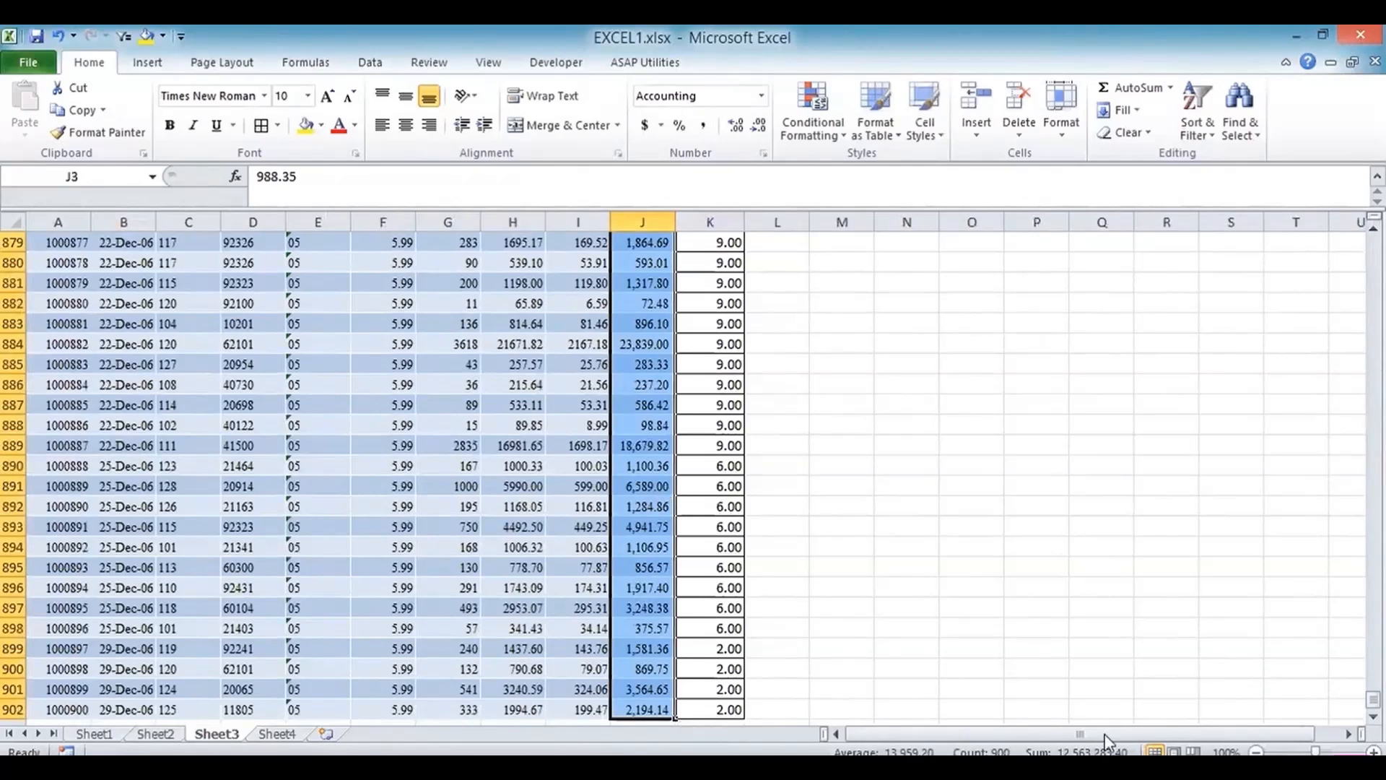
click(284, 736)
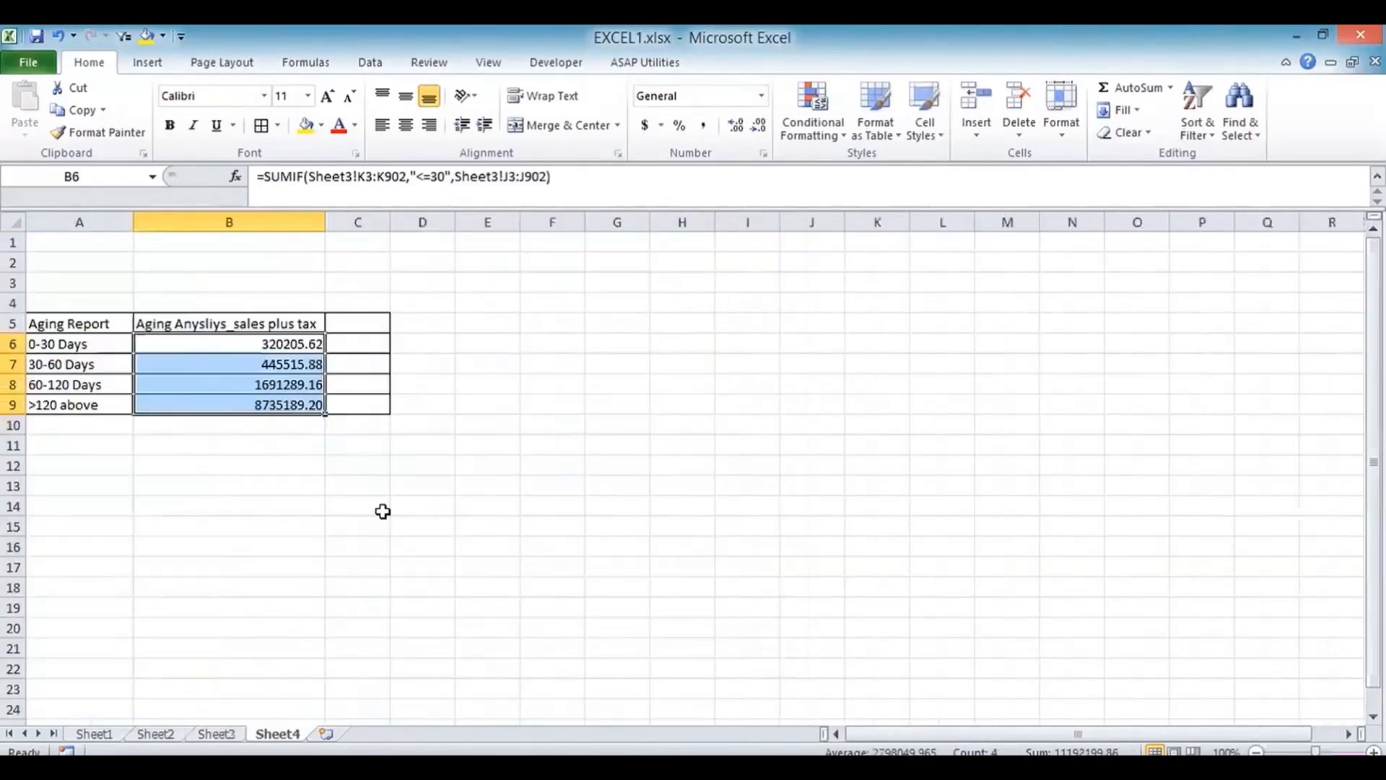
Step: Review the SUMIF formulas behind each aging bucket in B6:B9
click(286, 339)
key(Down)
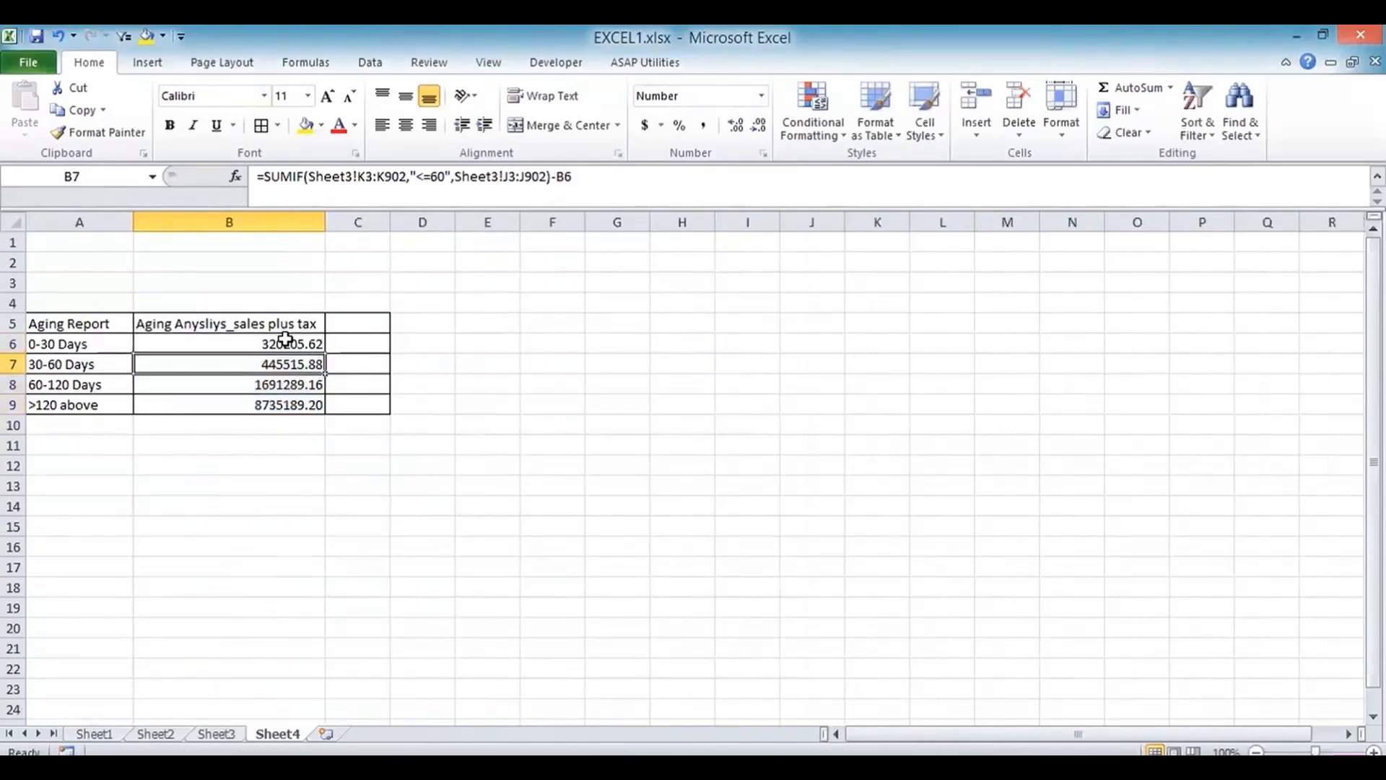
key(Down)
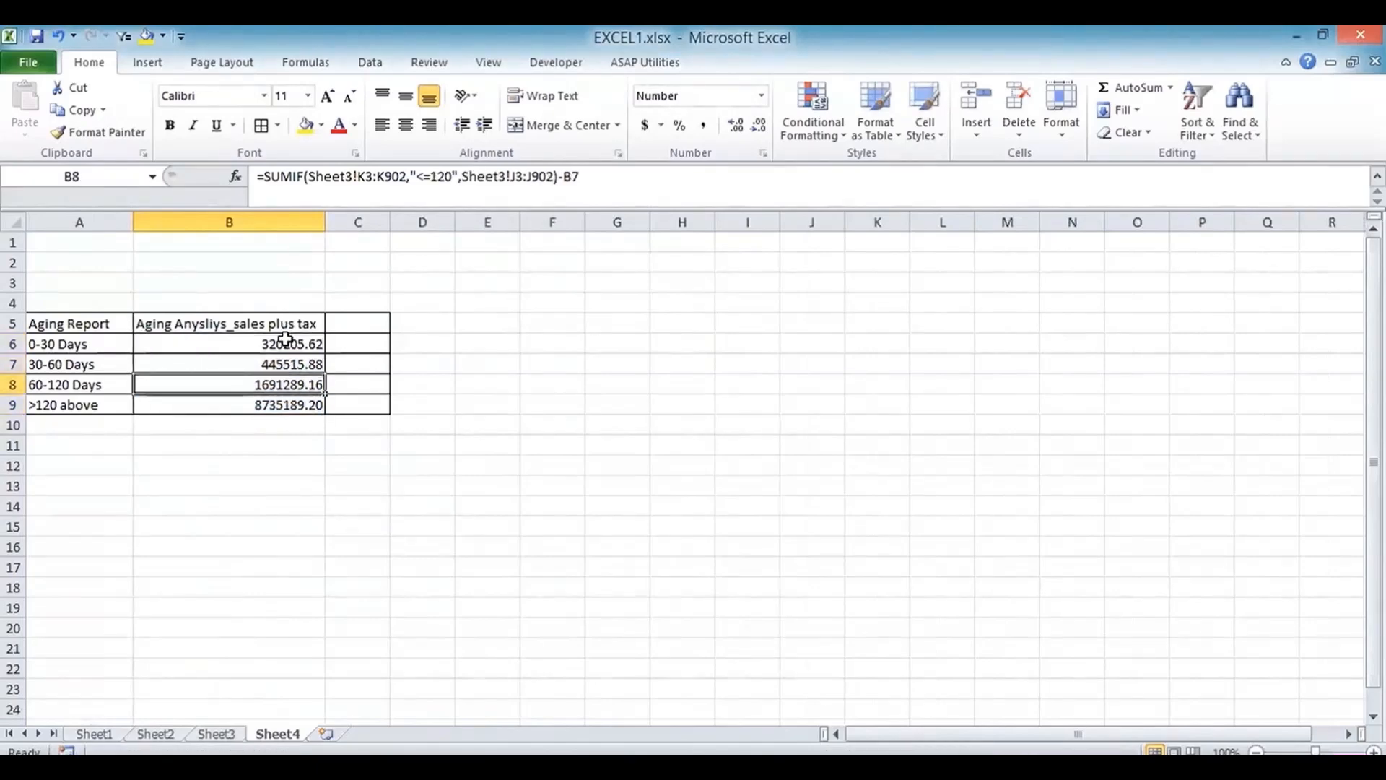
key(Down)
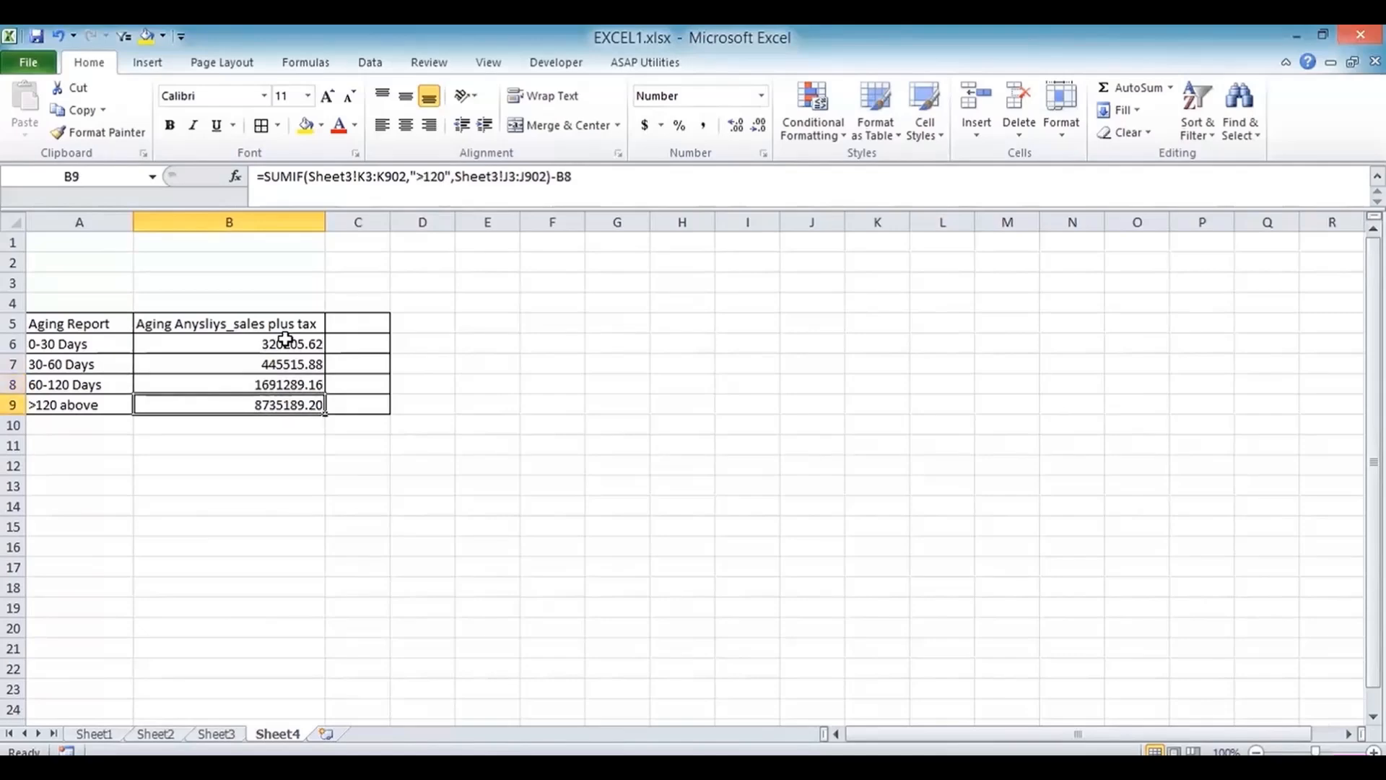
key(Up)
key(Up)
key(Up)
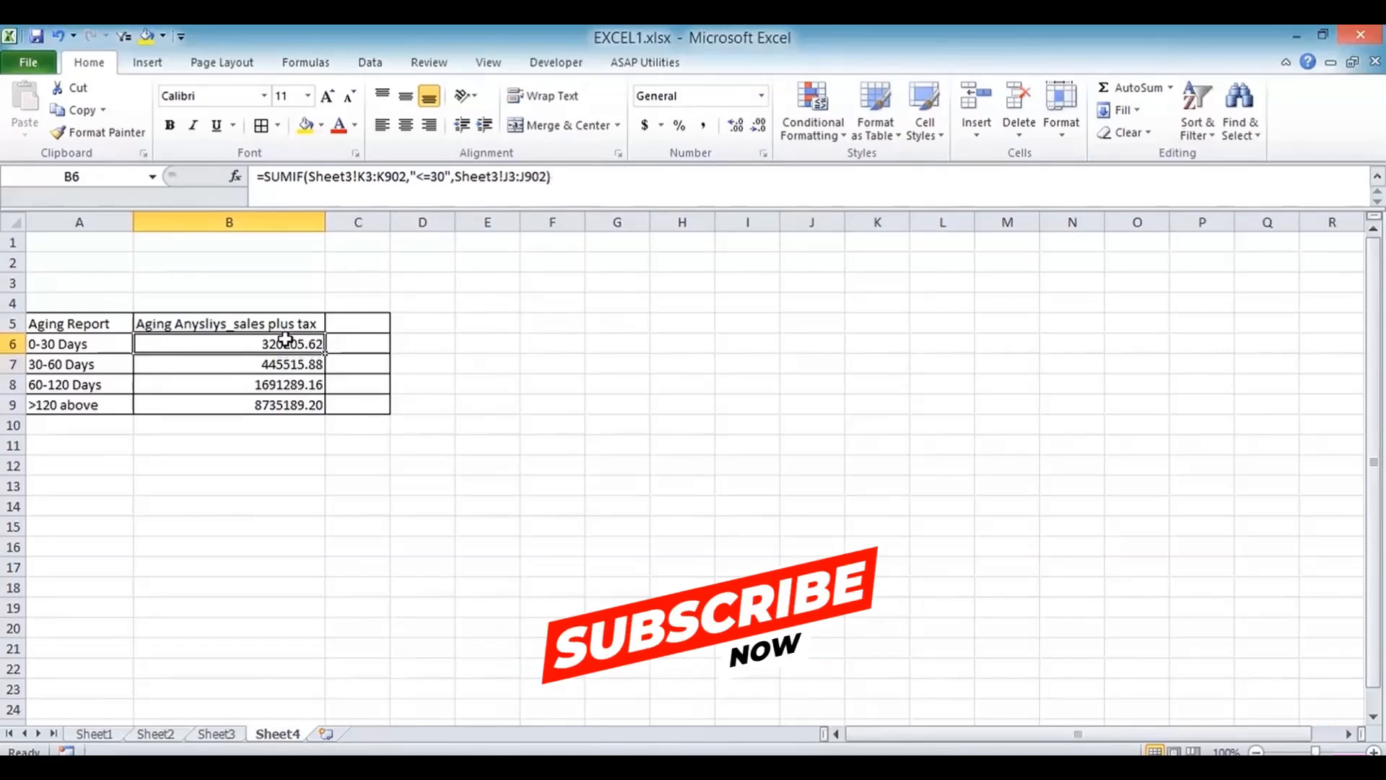
Step: Append "_sumif_function" to the heading in B5 and widen column B to fit the full text
click(245, 321)
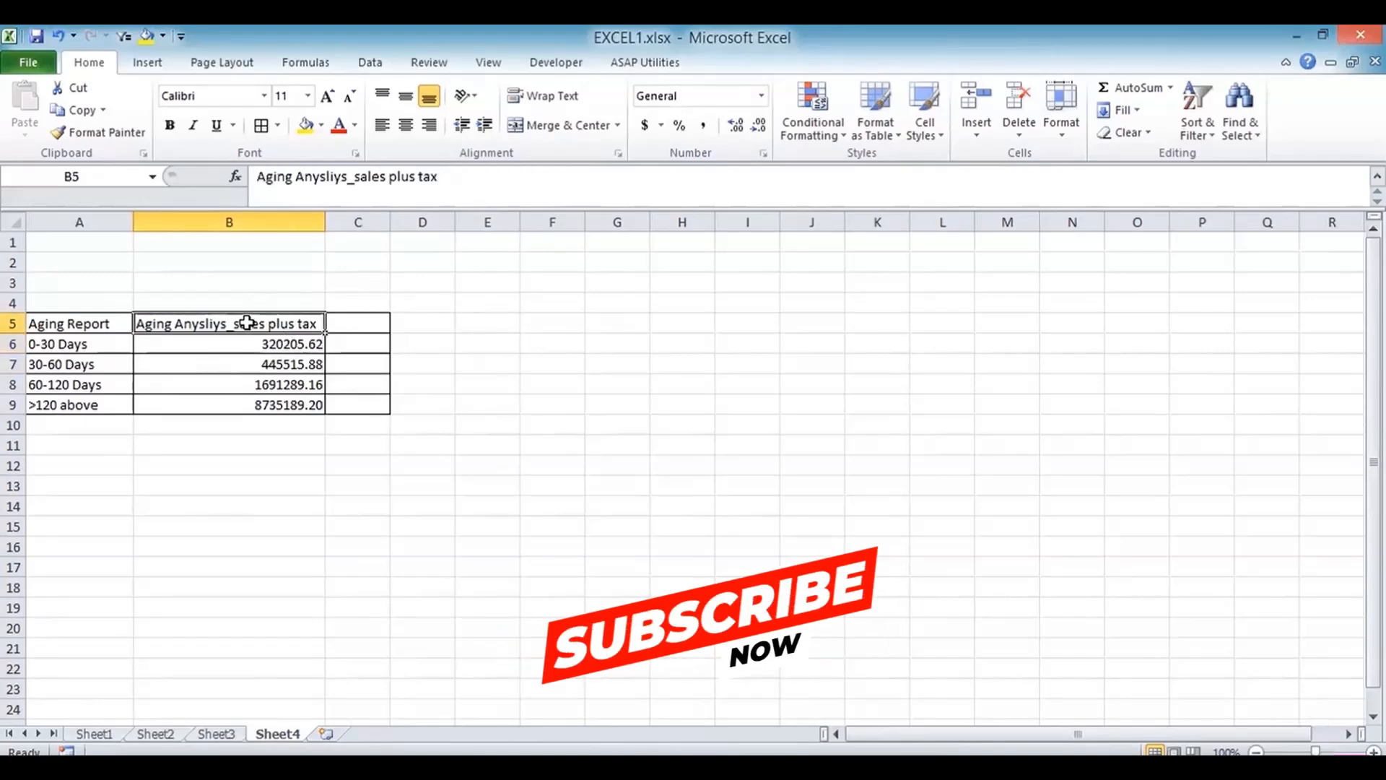
click(477, 185)
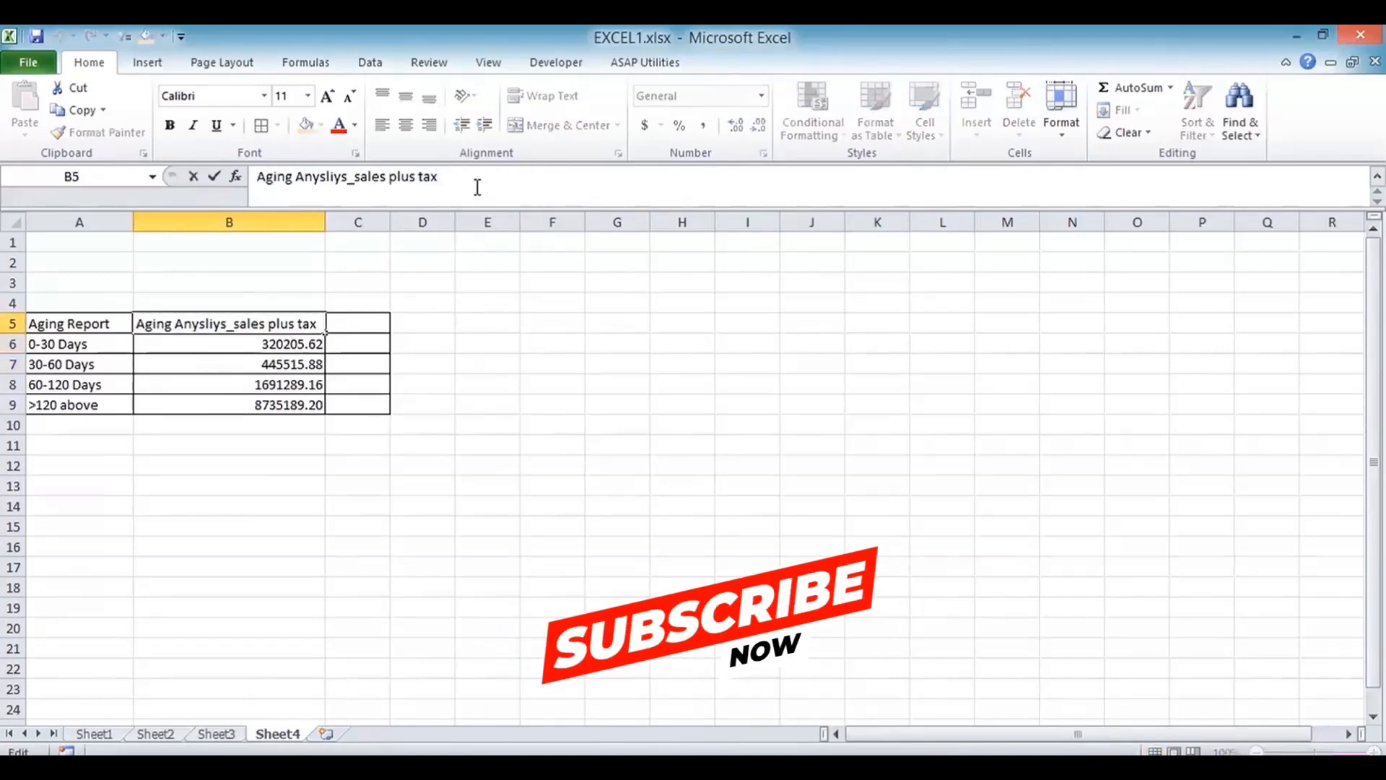
text(_sumif_function)
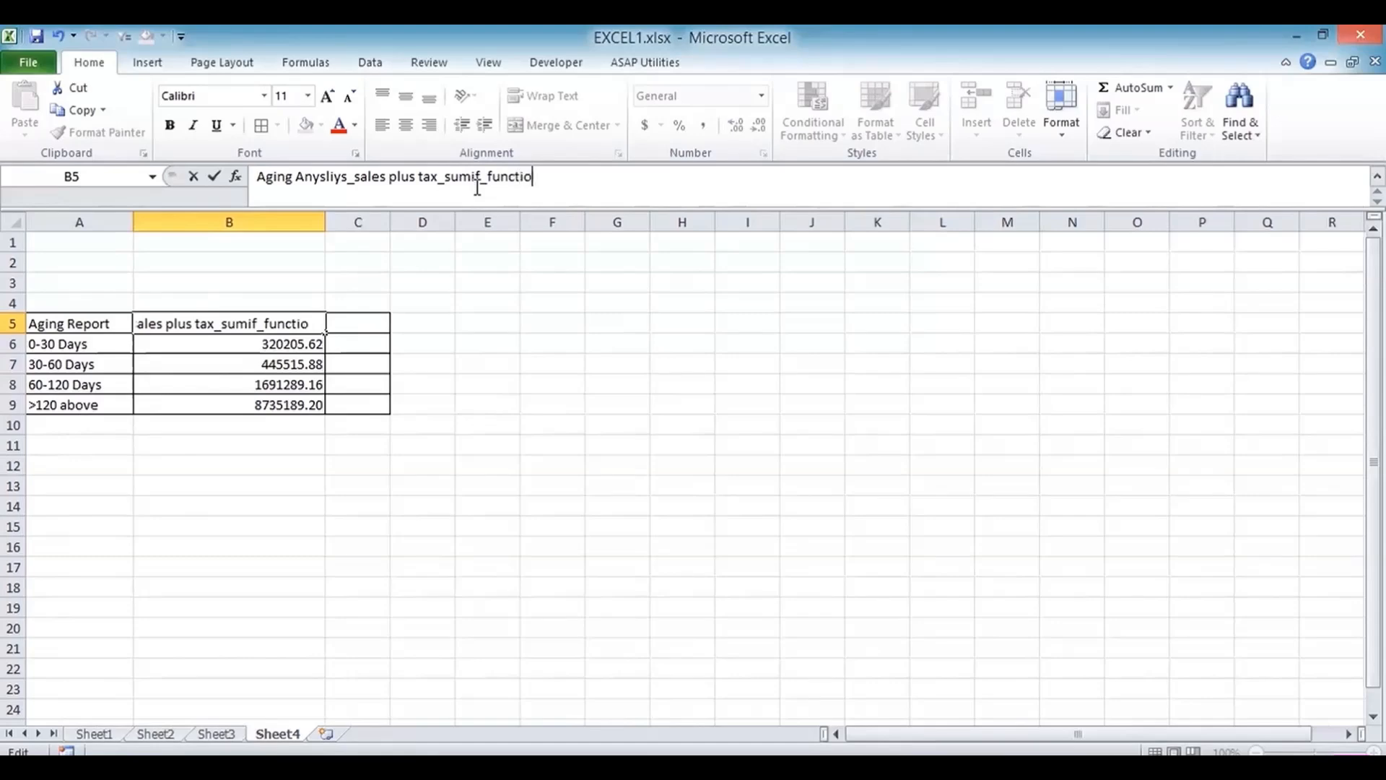
key(Return)
key(Up)
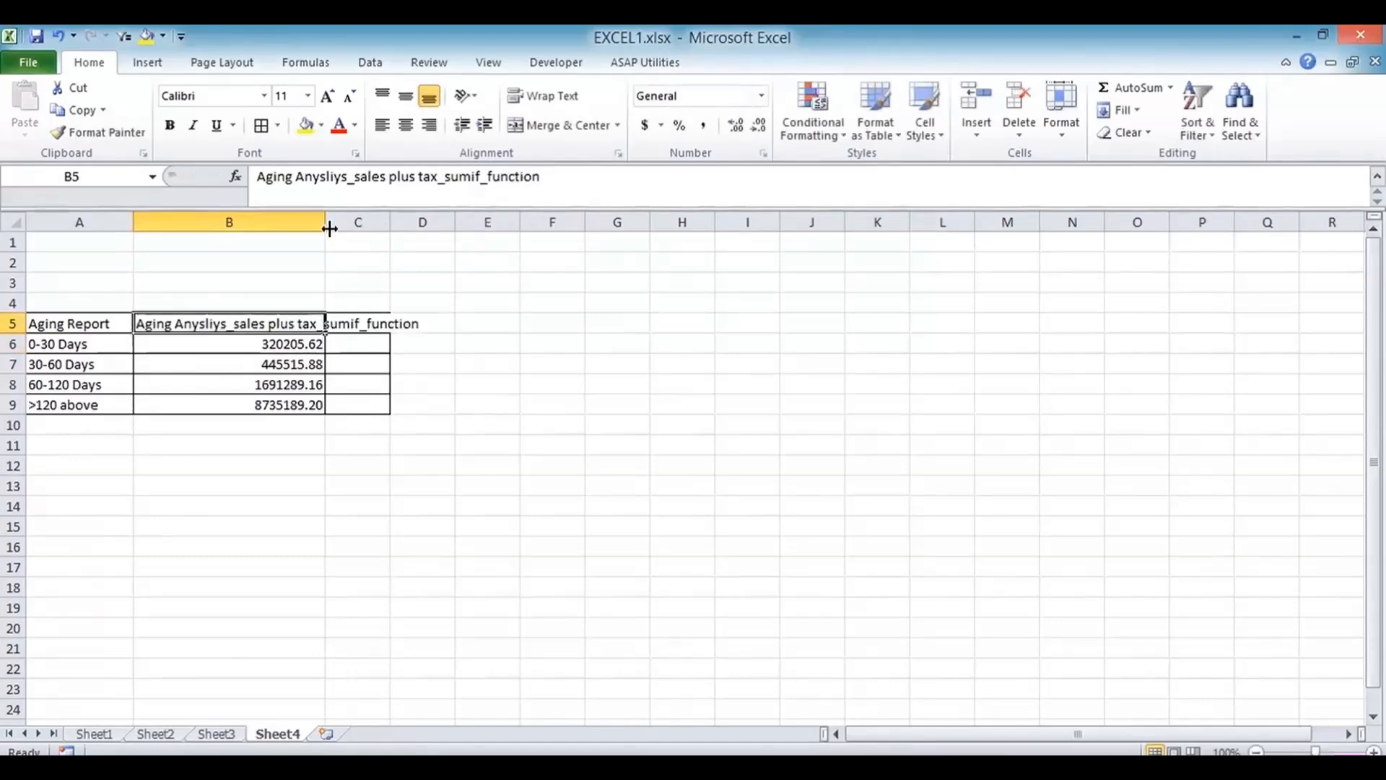
drag(325, 223, 433, 245)
Step: Check the aging amounts in B6:B9 and how each formula subtracts the bucket above it
drag(396, 344, 383, 404)
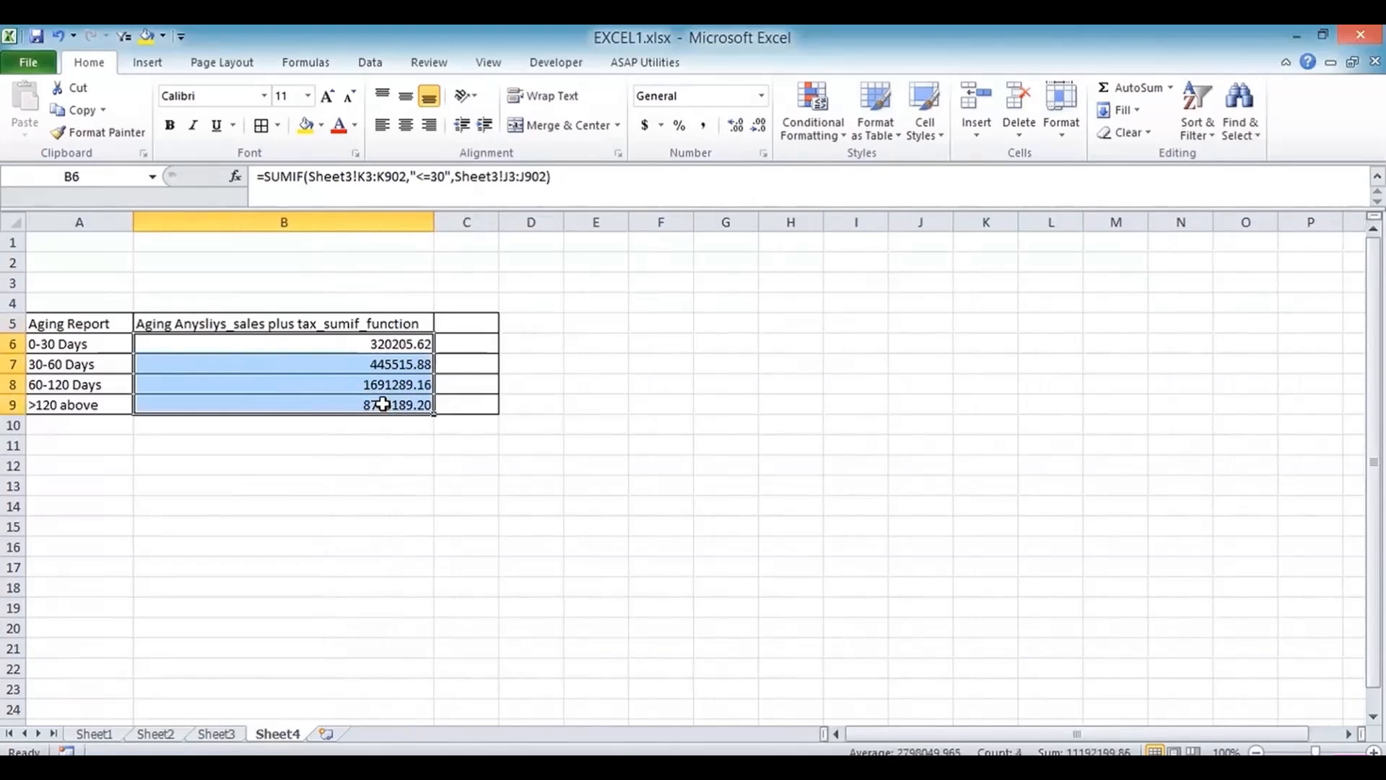
key(Up)
key(Down)
key(Down)
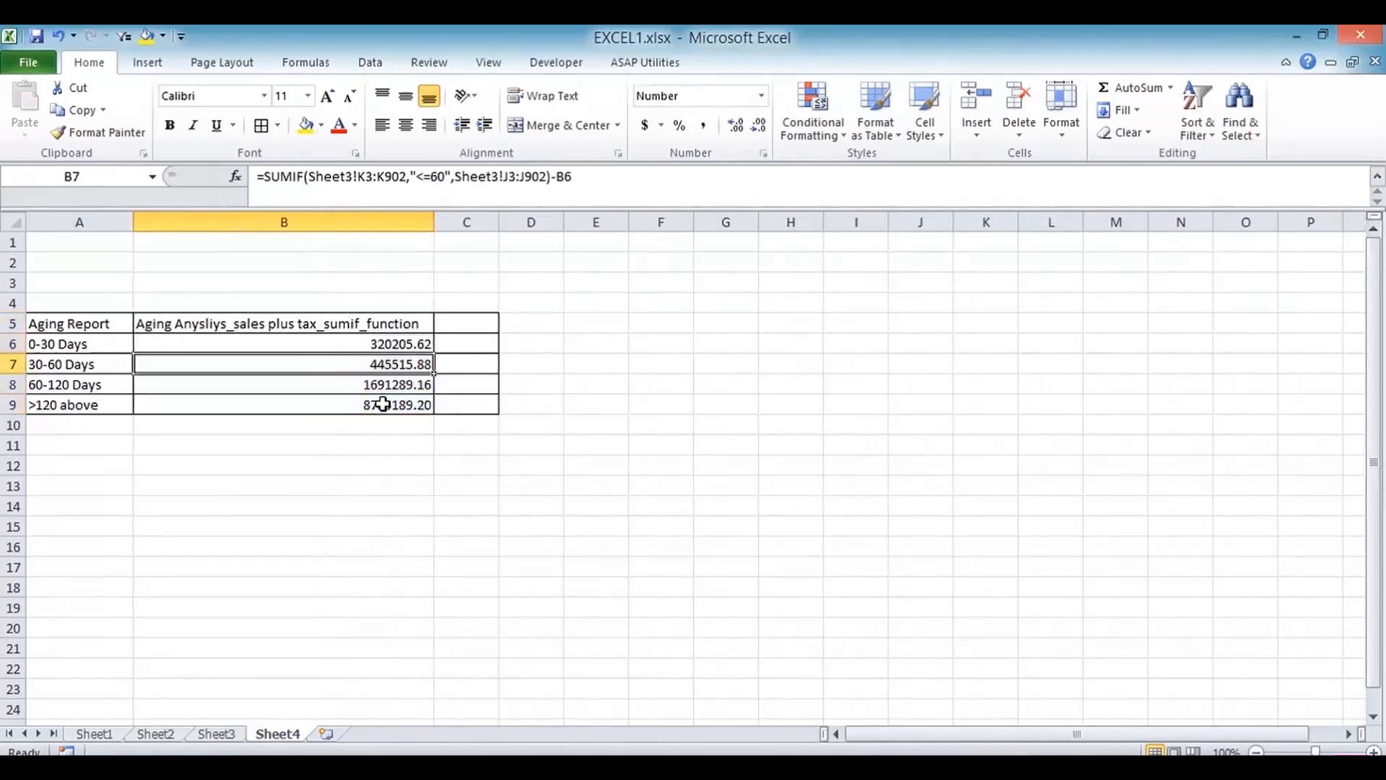
key(Down)
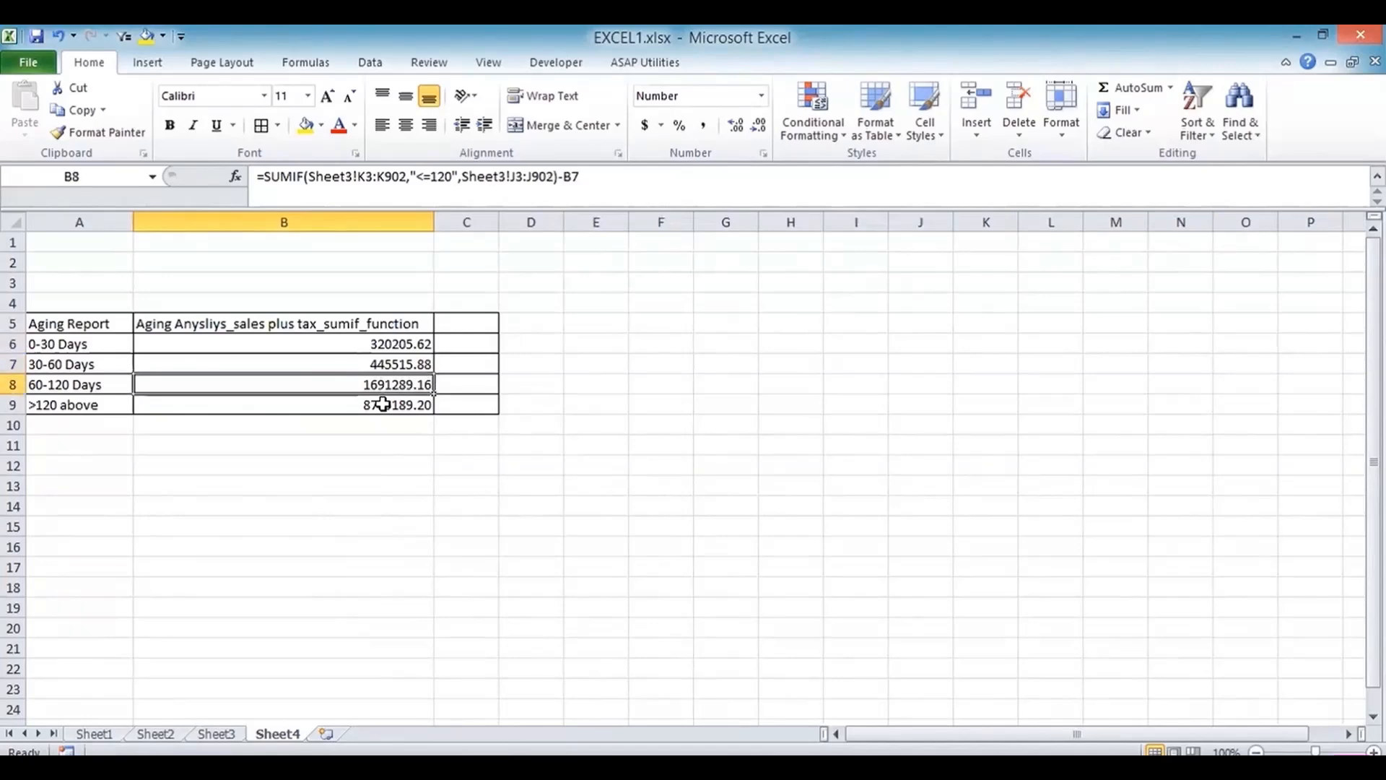
key(Down)
key(Up)
key(Up)
key(Up)
key(Up)
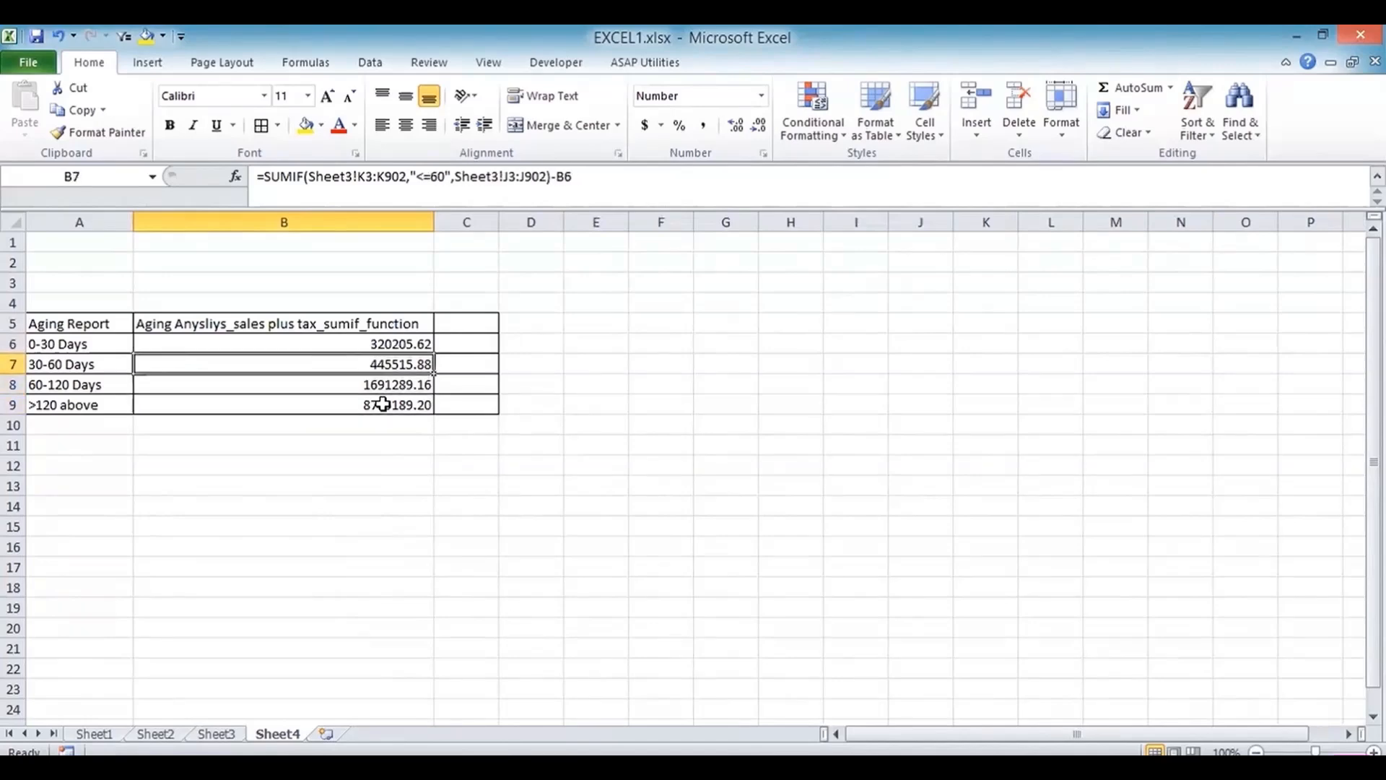
key(Right)
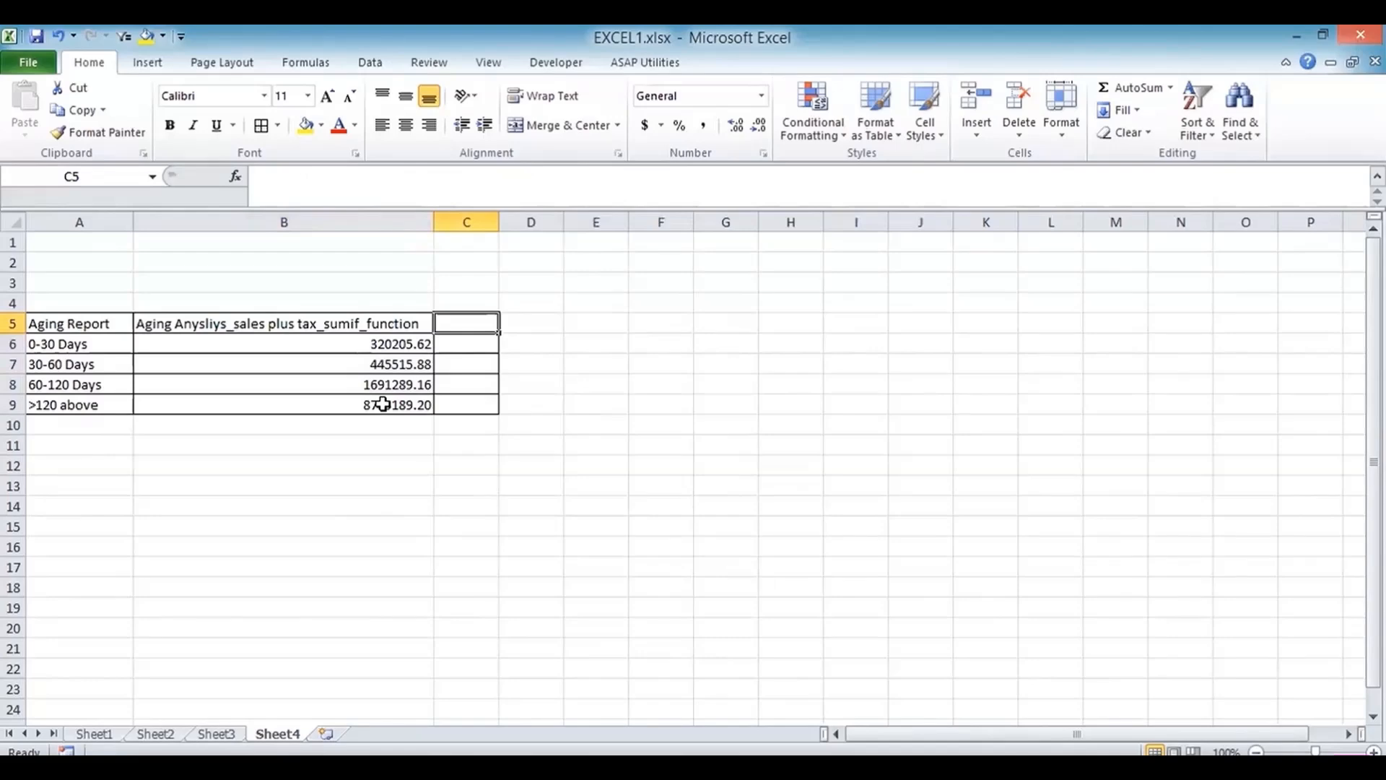
Step: Copy the heading text from B5 into C5 and widen column C to fit it
click(257, 325)
drag(556, 177, 225, 177)
key(ctrl+c)
key(Escape)
key(Right)
key(ctrl+v)
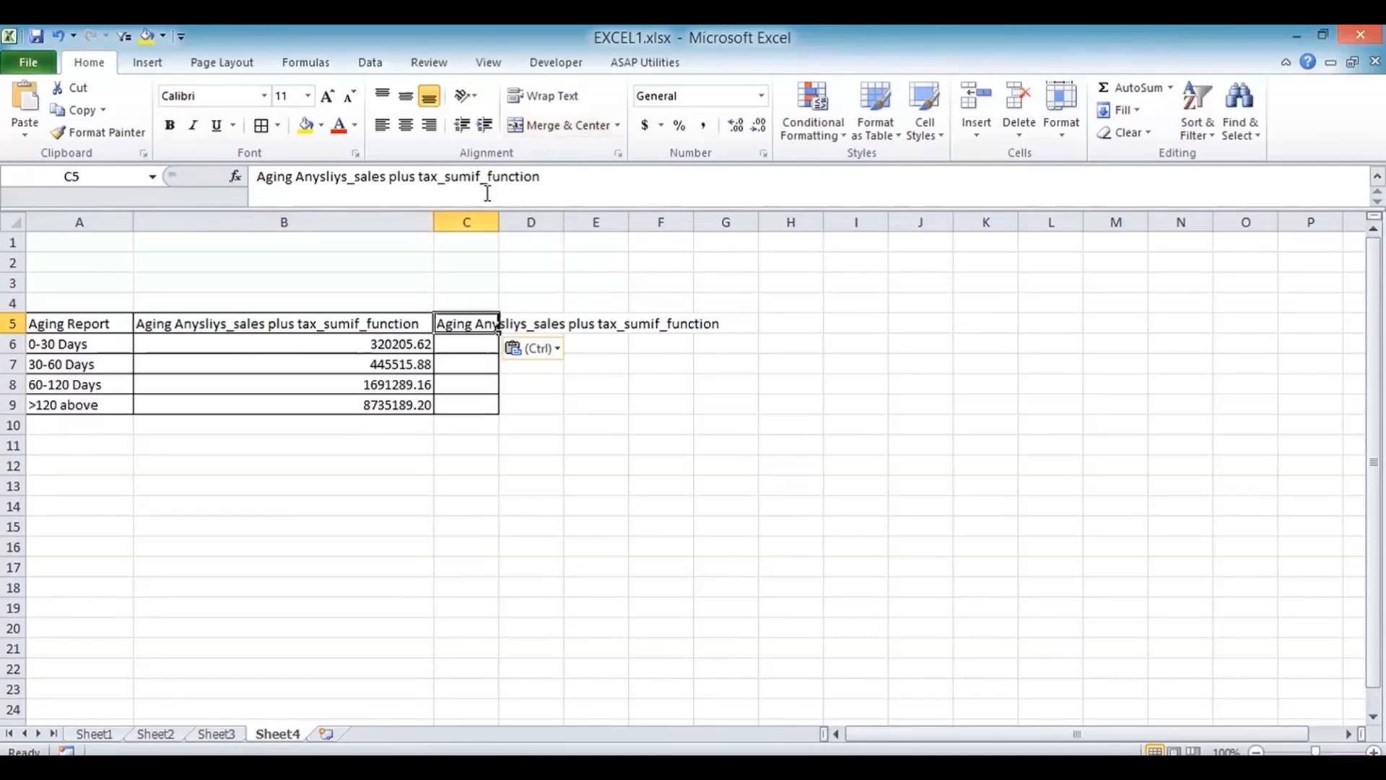
drag(498, 221, 791, 235)
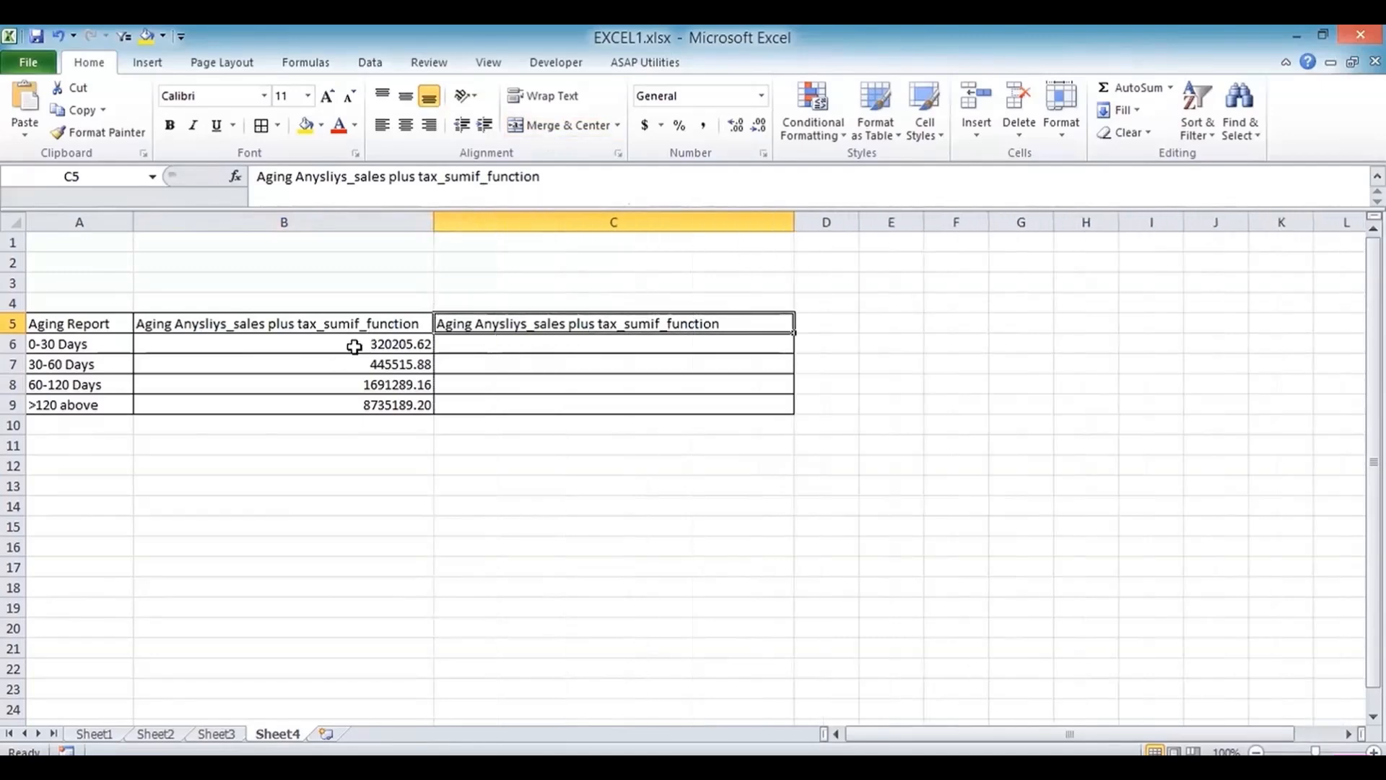
Step: Examine the existing SUMIF formulas in column B from 0-30 Days through >120 above
click(346, 344)
key(Down)
key(Down)
key(Down)
key(Up)
key(Up)
key(Up)
key(Up)
Step: Change the heading in C5 to "Aging Anysliys_sales plus tax_sumifs_function"
key(Right)
key(Right)
key(Left)
click(478, 177)
text(s)
key(Return)
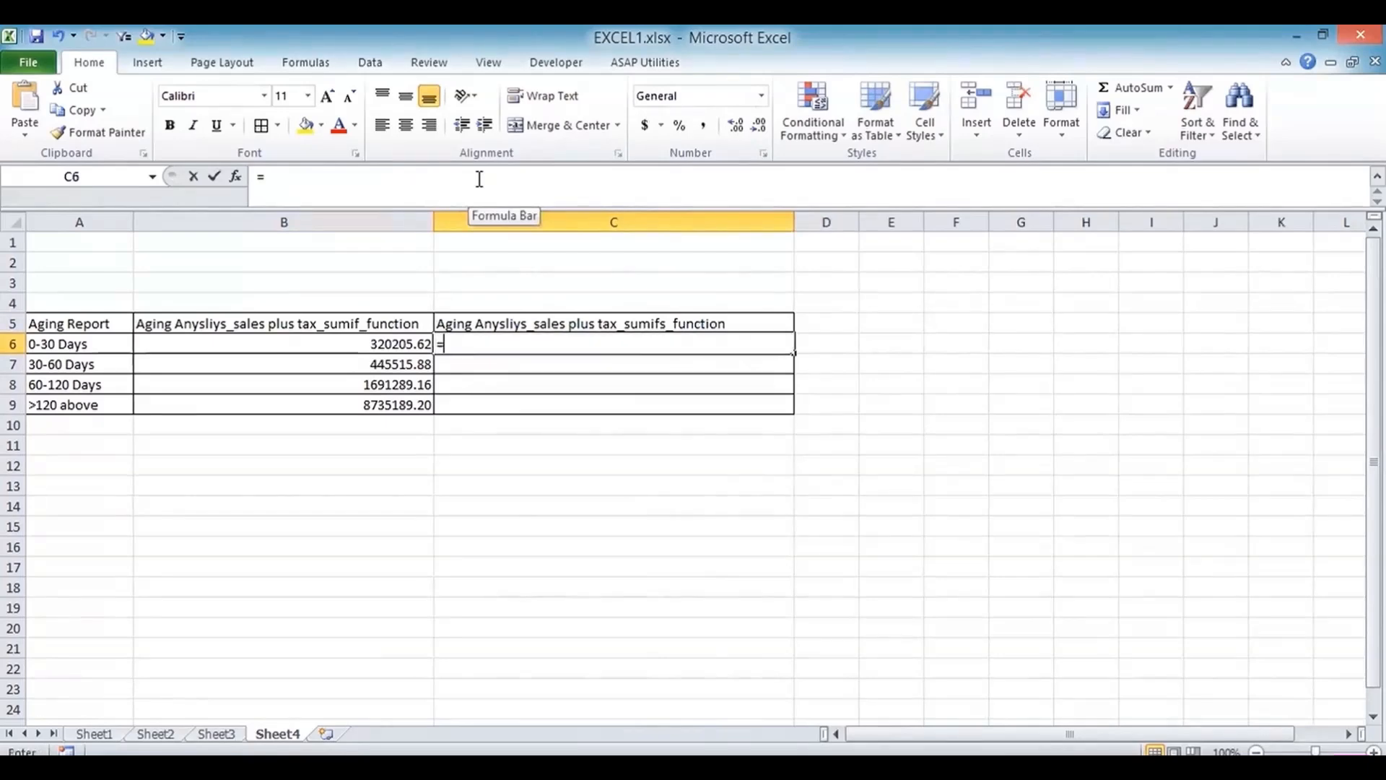
Step: Start a SUMIFS formula in C6 for 0-30 Days, using Sheet3!J3:J902 as the sum range
text(=sumif()
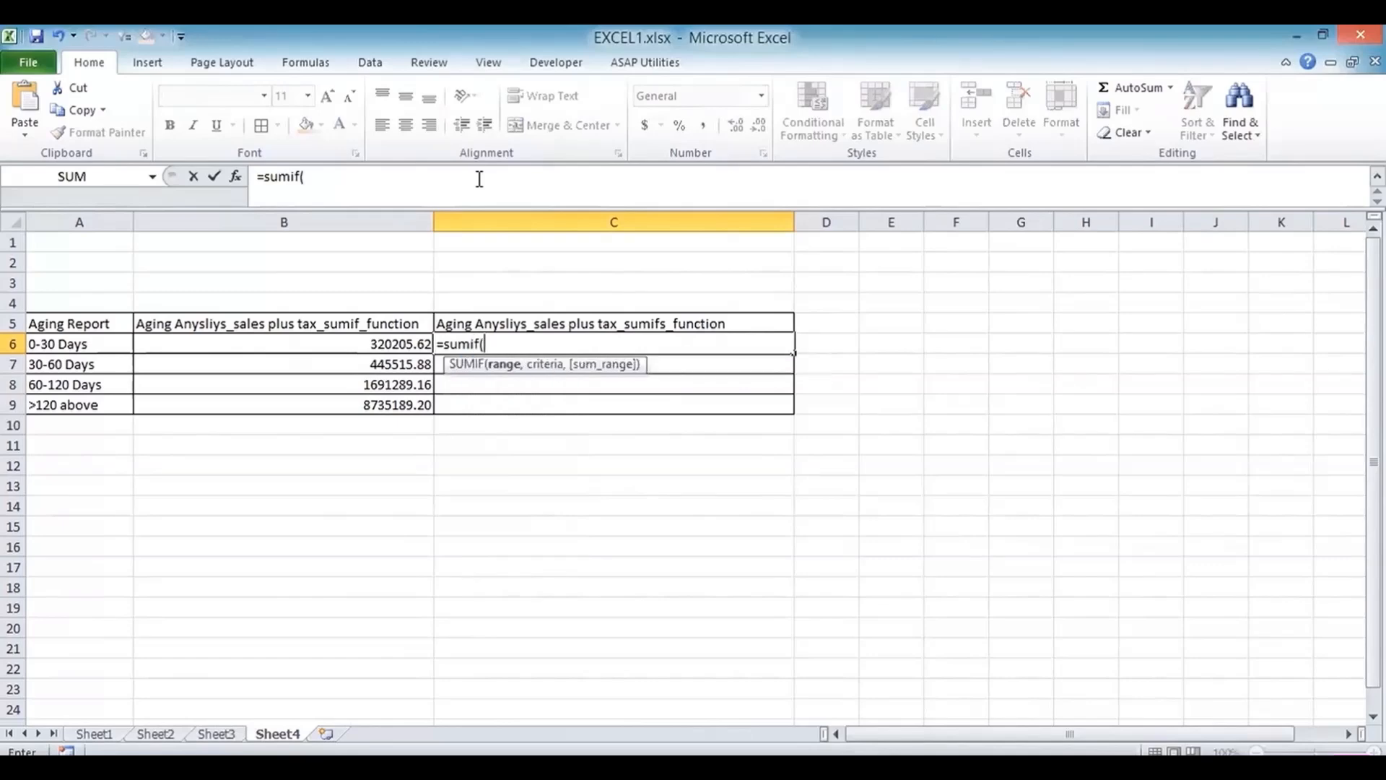
key(BackSpace)
text(s()
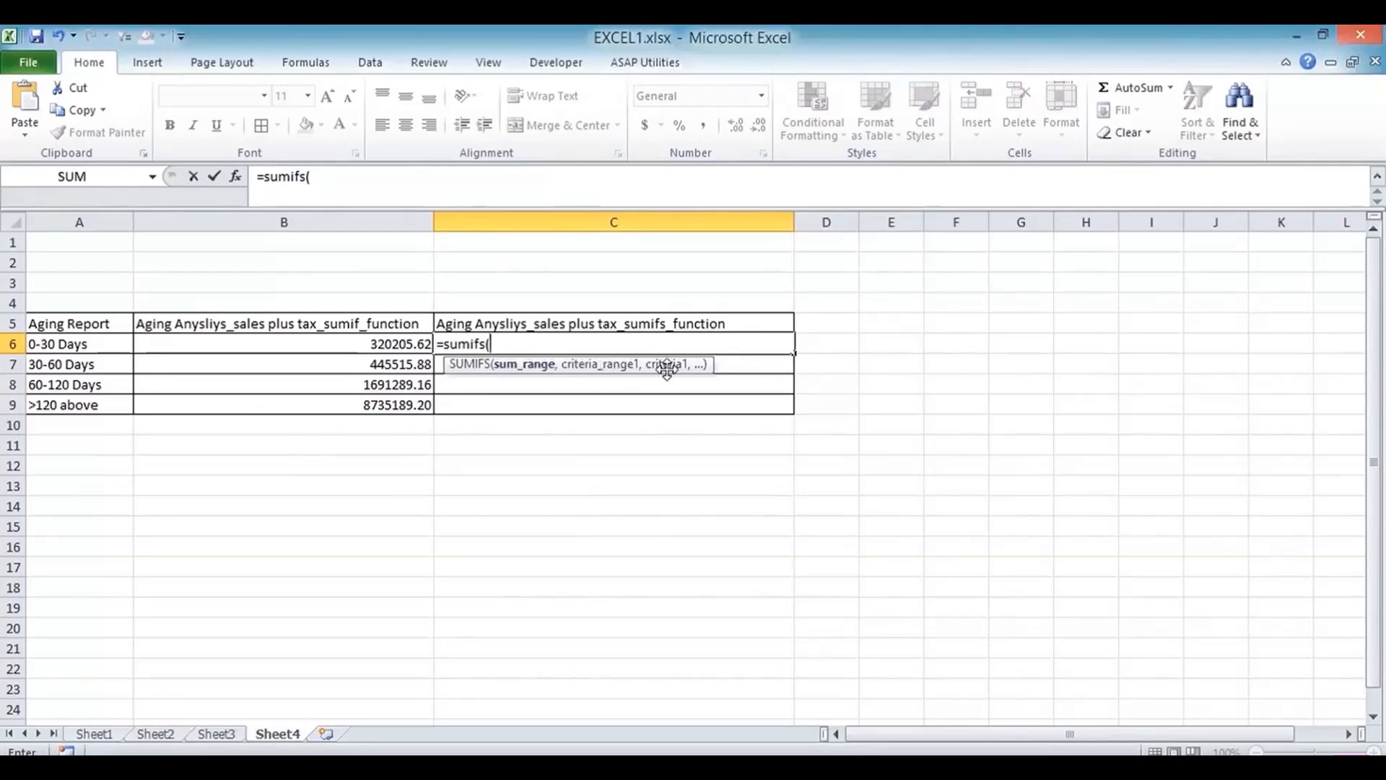
click(216, 734)
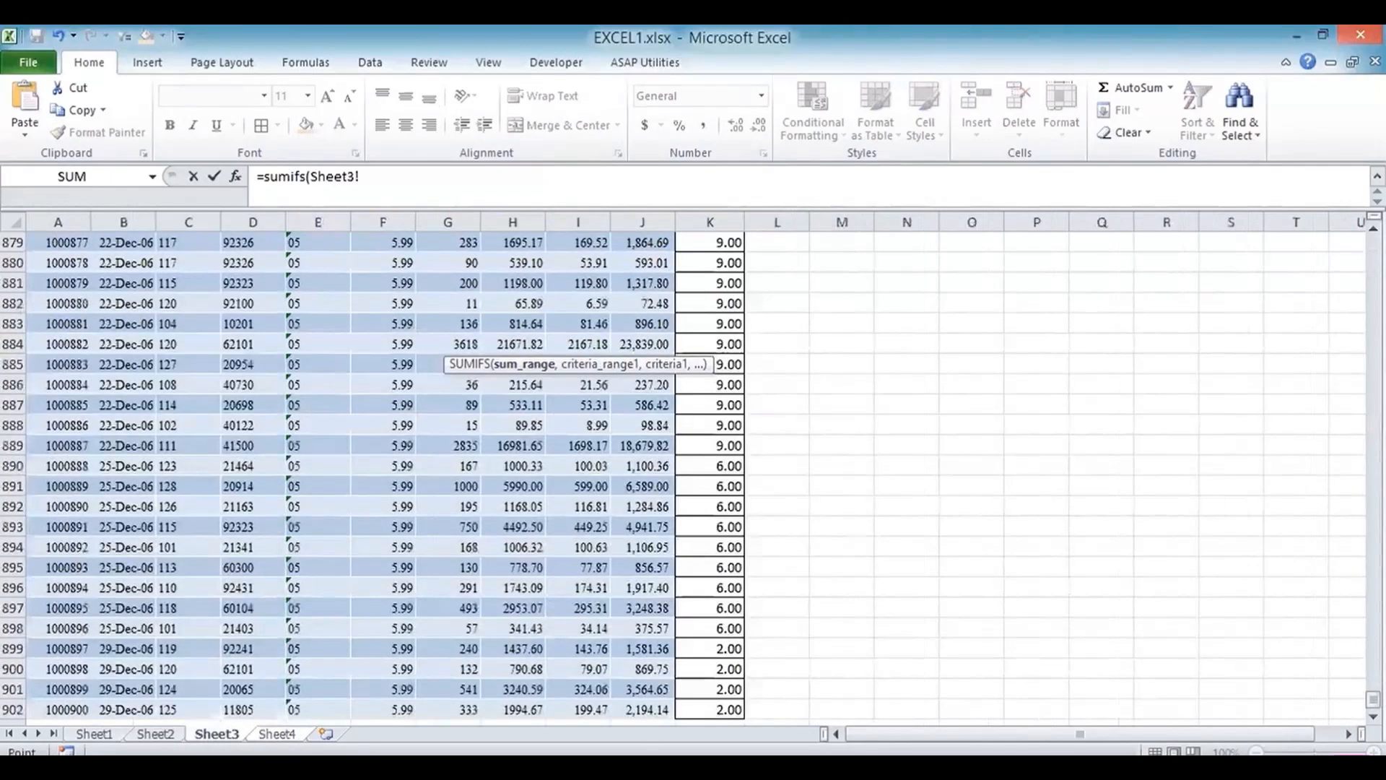
drag(1373, 699, 1333, 181)
click(640, 296)
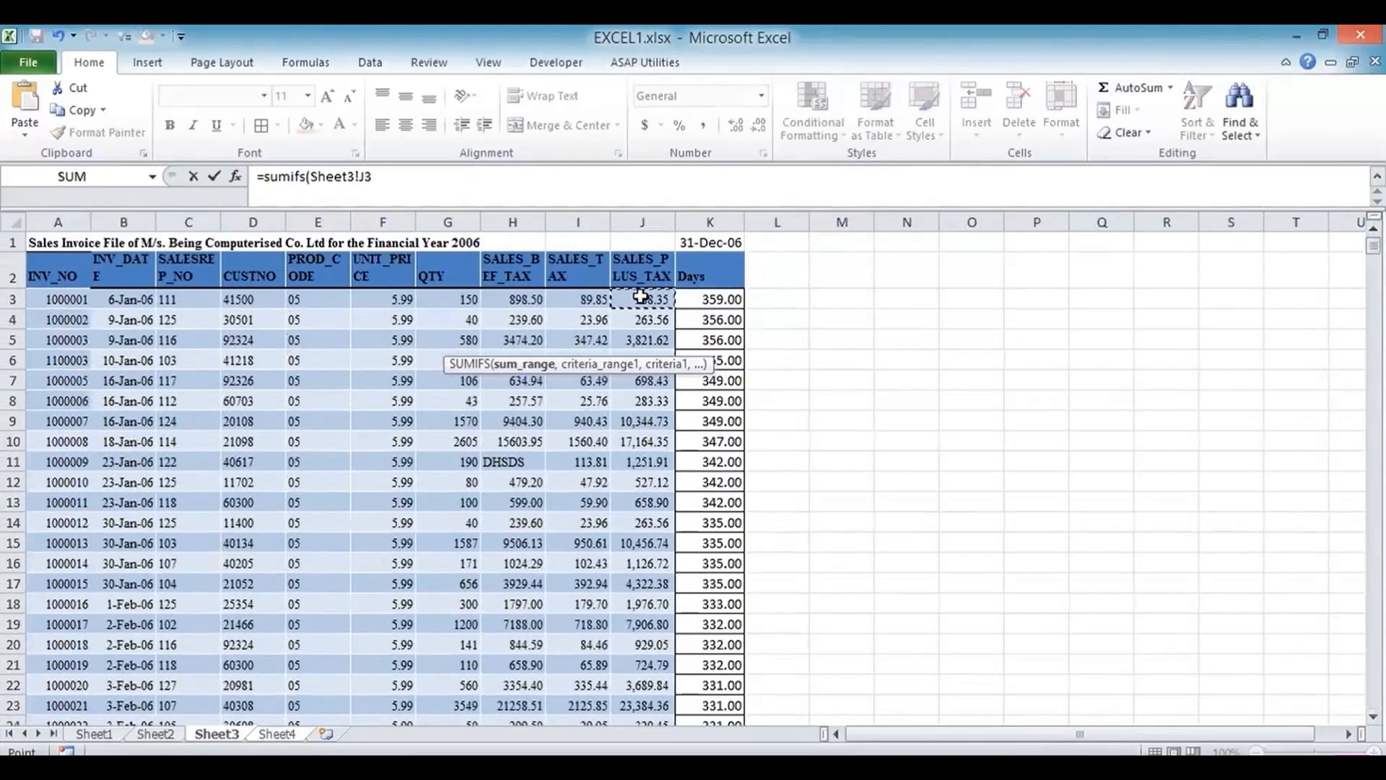
key(ctrl+shift+Down)
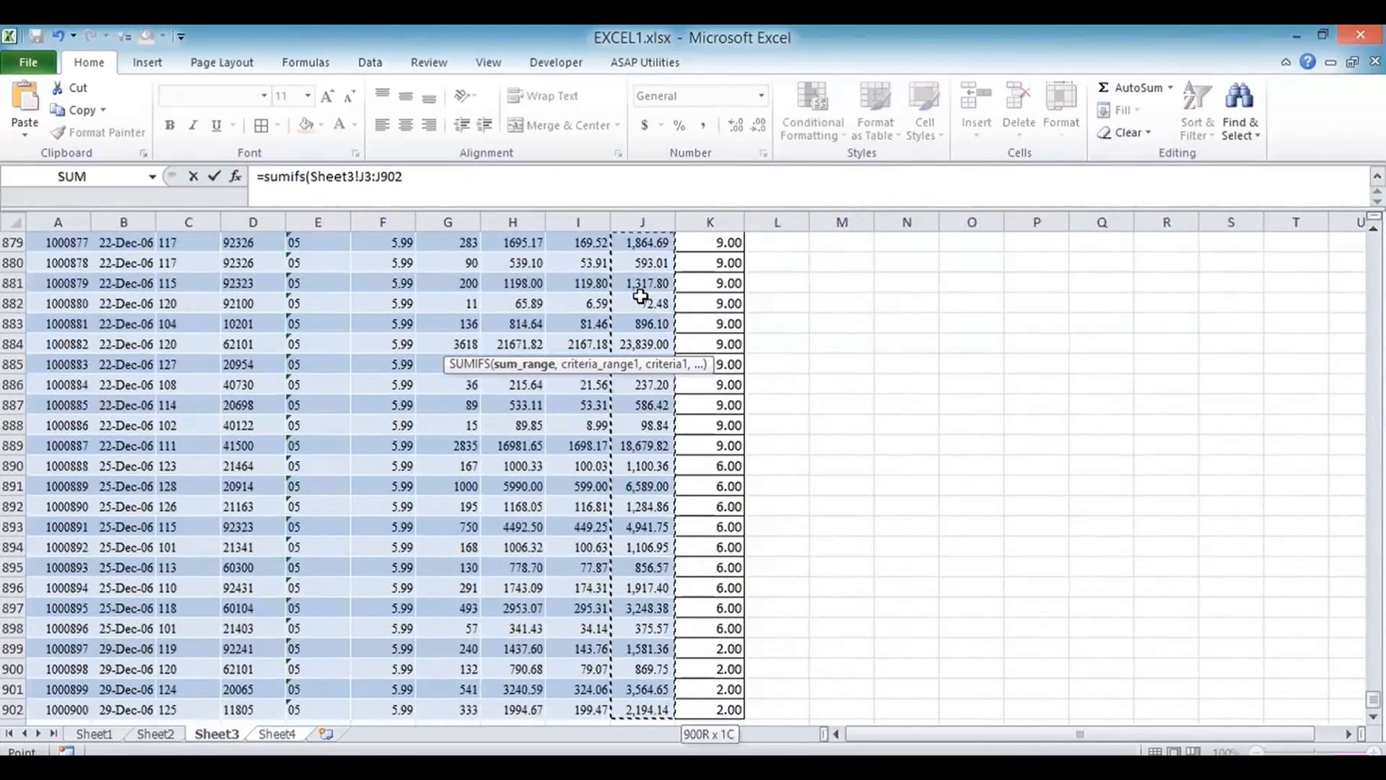
text(,)
Step: Complete C6's SUMIFS formula with Sheet3!K3:K902 as the criteria range and "<=30" as the criterion
drag(1373, 699, 1373, 245)
click(699, 298)
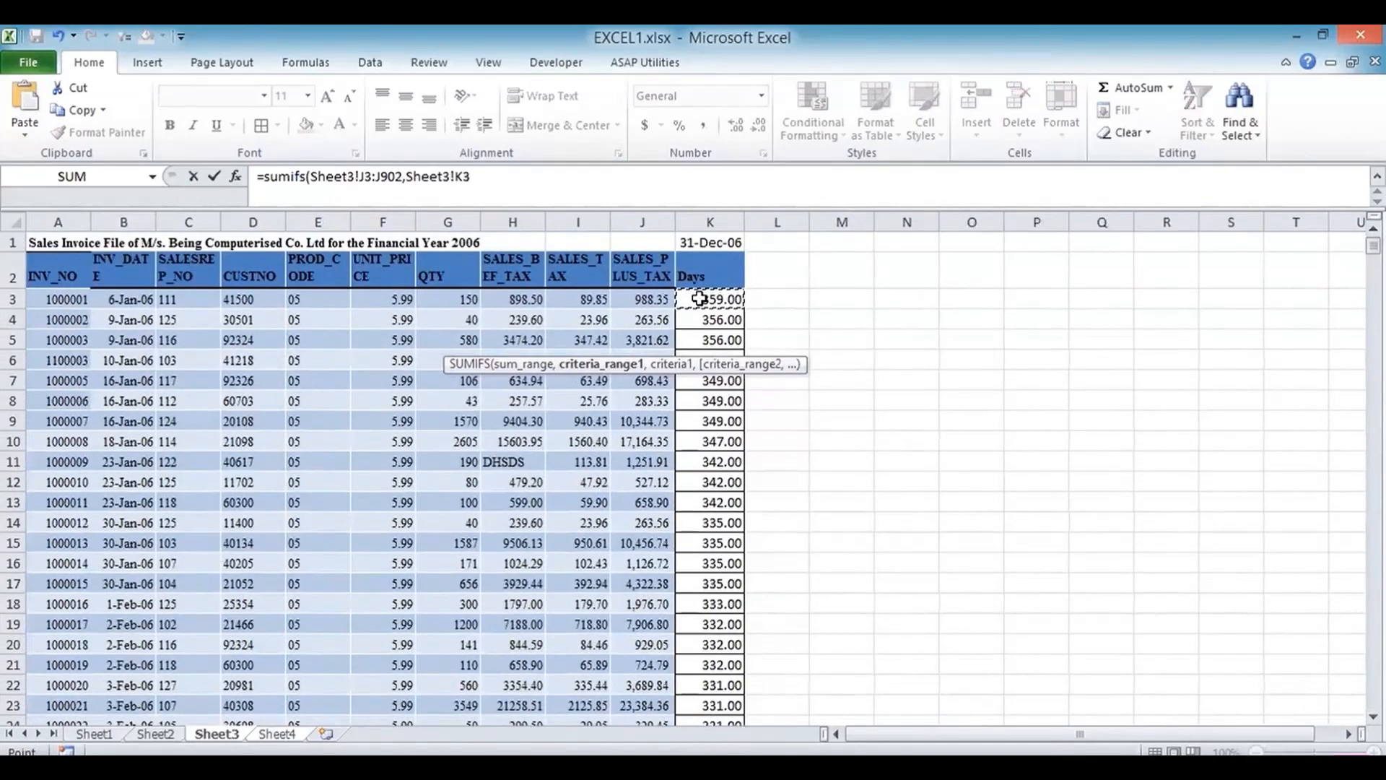
key(ctrl+shift+Down)
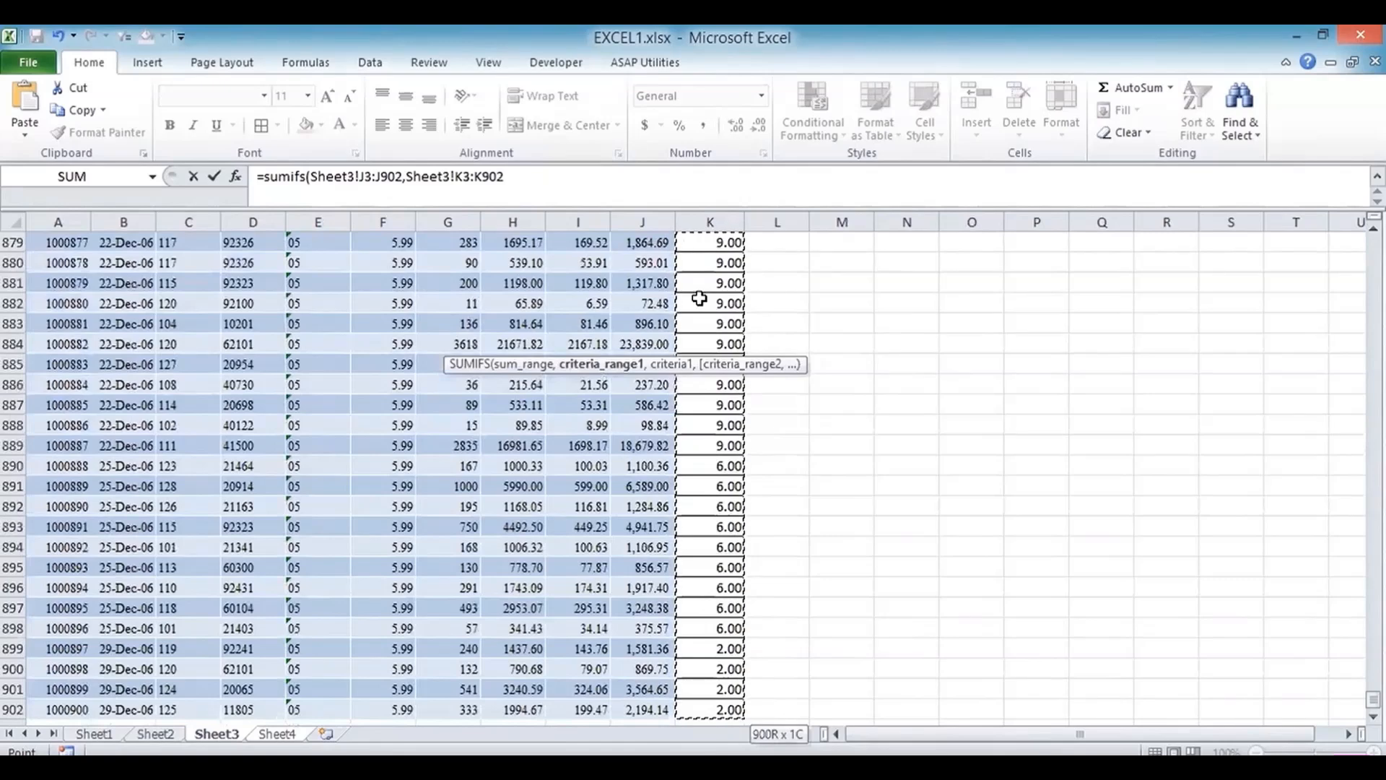
text(,)
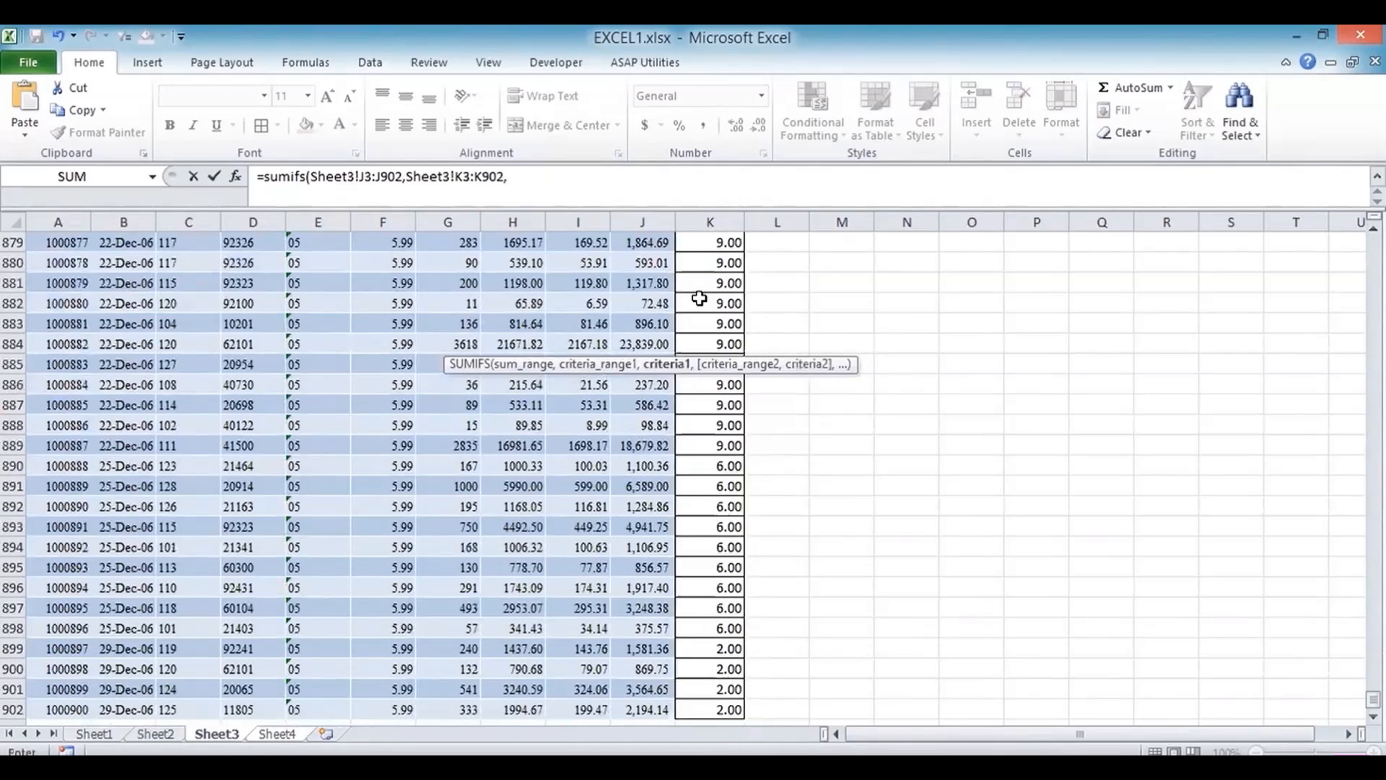
text("<=30)
key(Return)
key(Up)
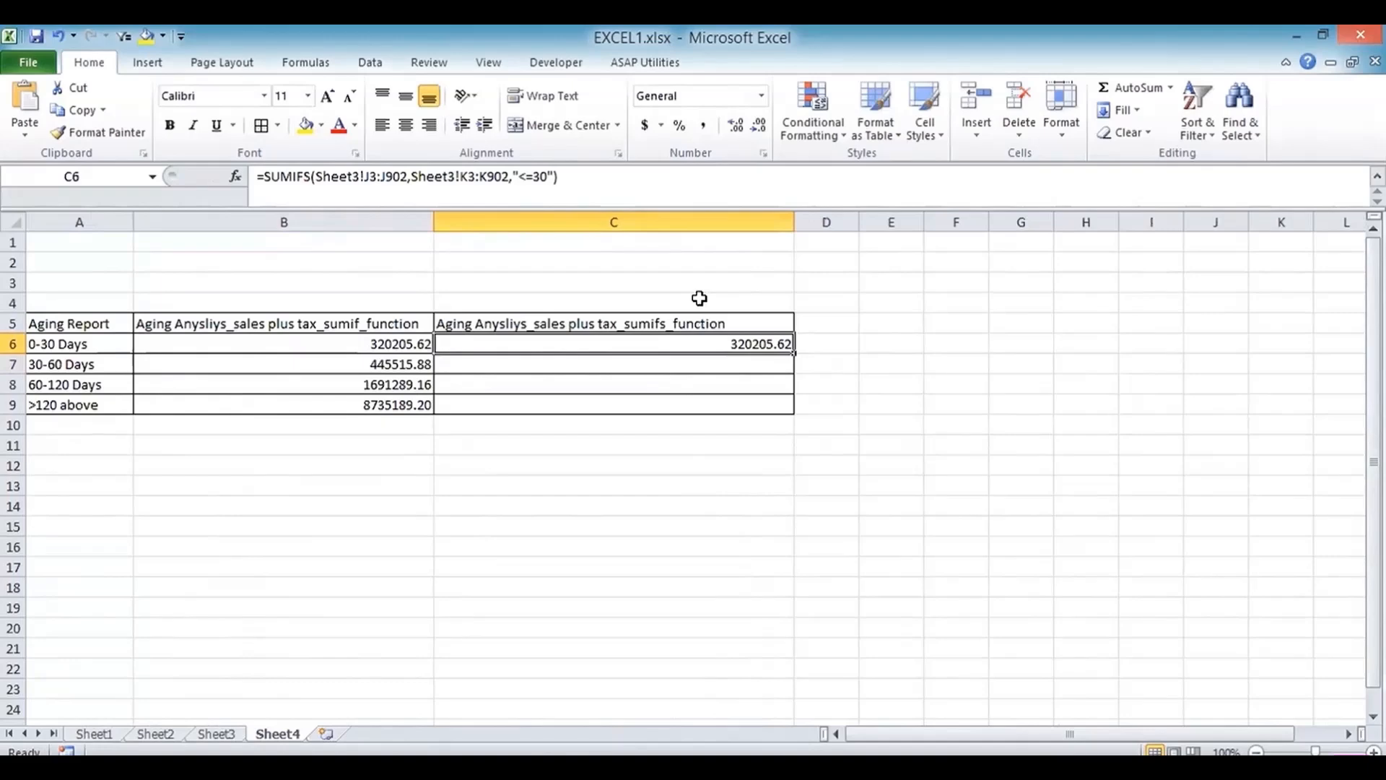
Step: Start a SUMIFS formula in C7 for 30-60 Days, using Sheet3!J3:J902 as the sum range
key(Down)
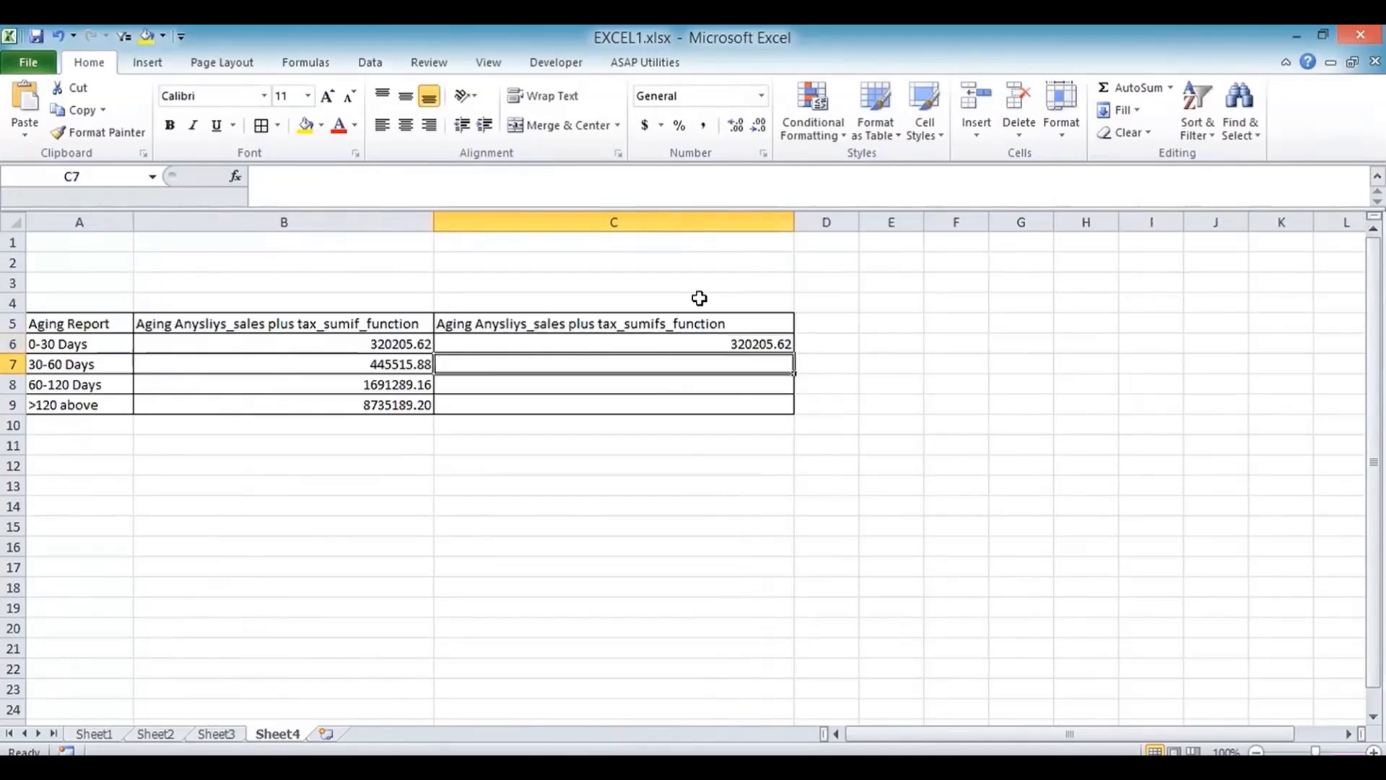
text(=sumif)
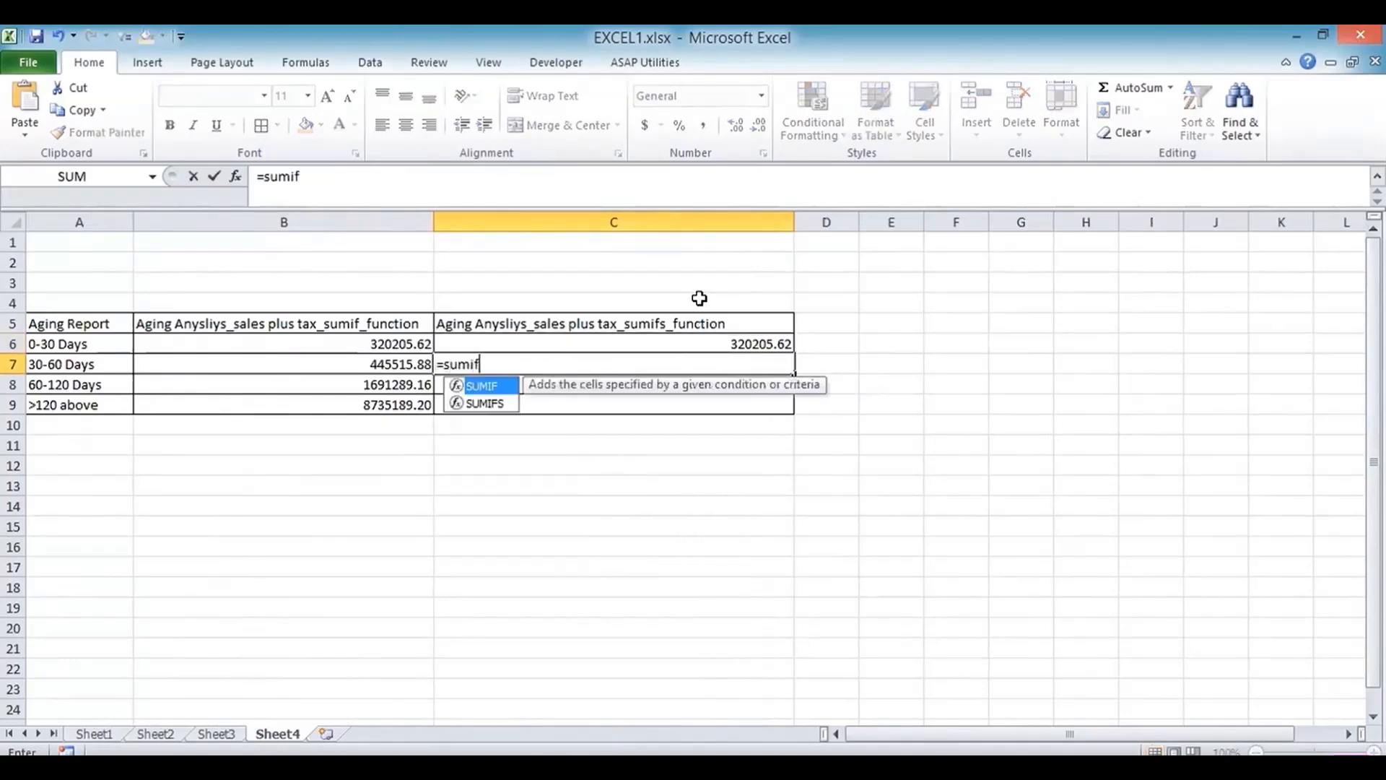
text(s()
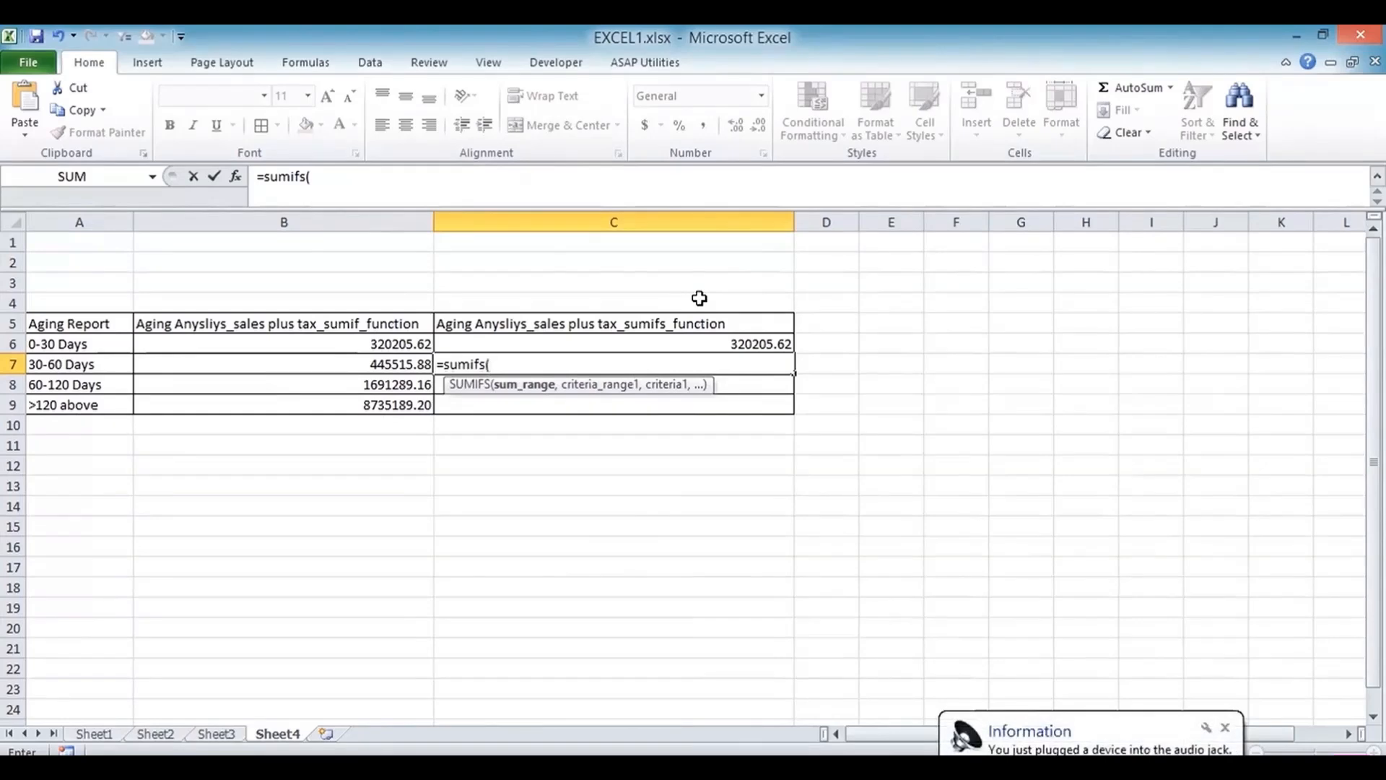
click(216, 733)
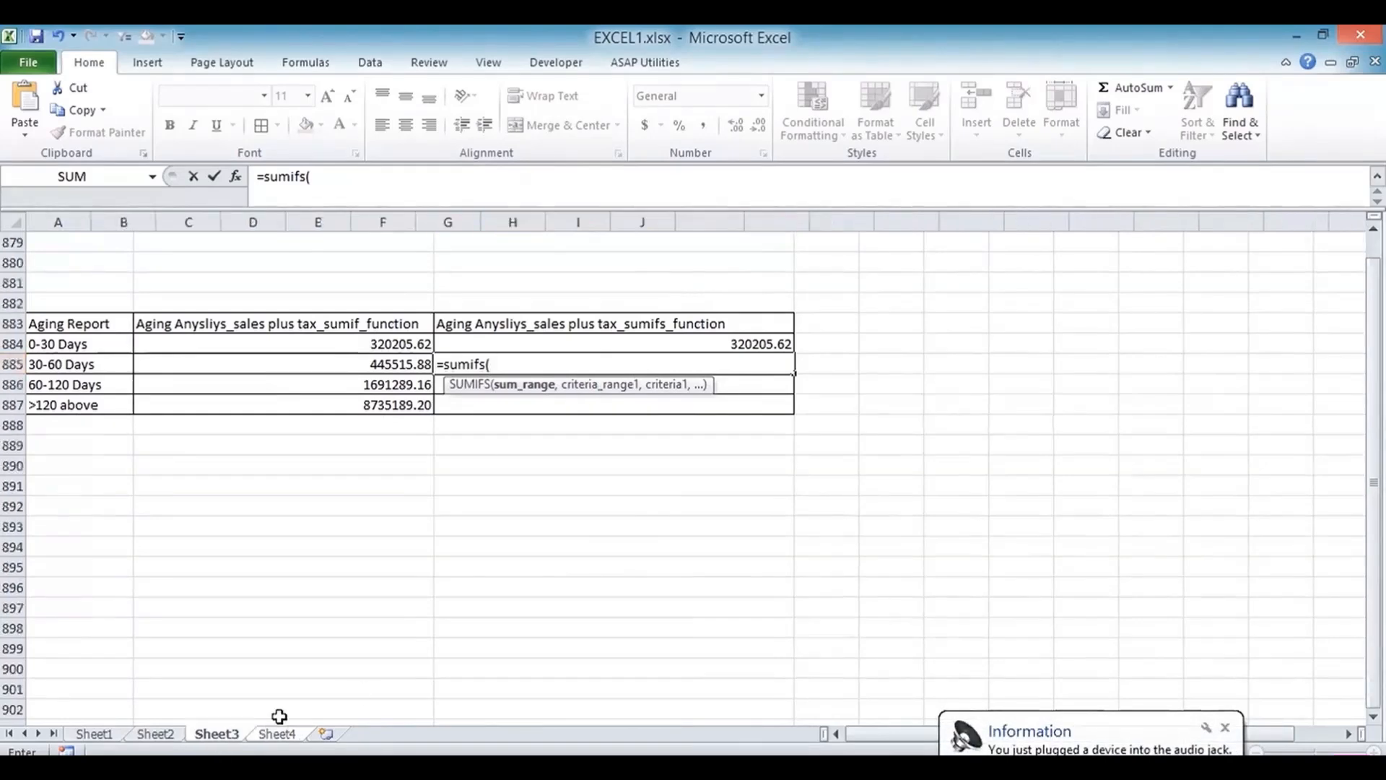
drag(1373, 698, 1373, 245)
click(657, 298)
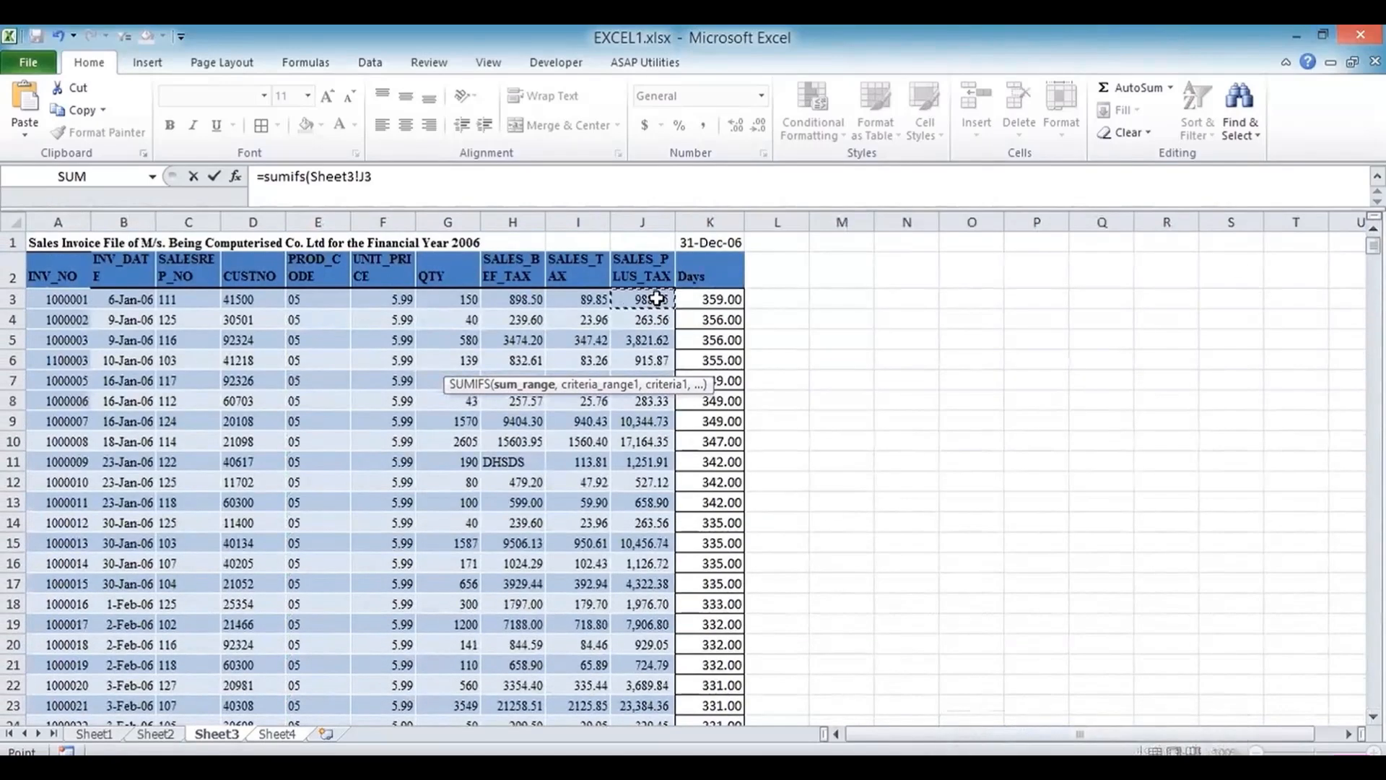
key(ctrl+shift+Down)
text(,)
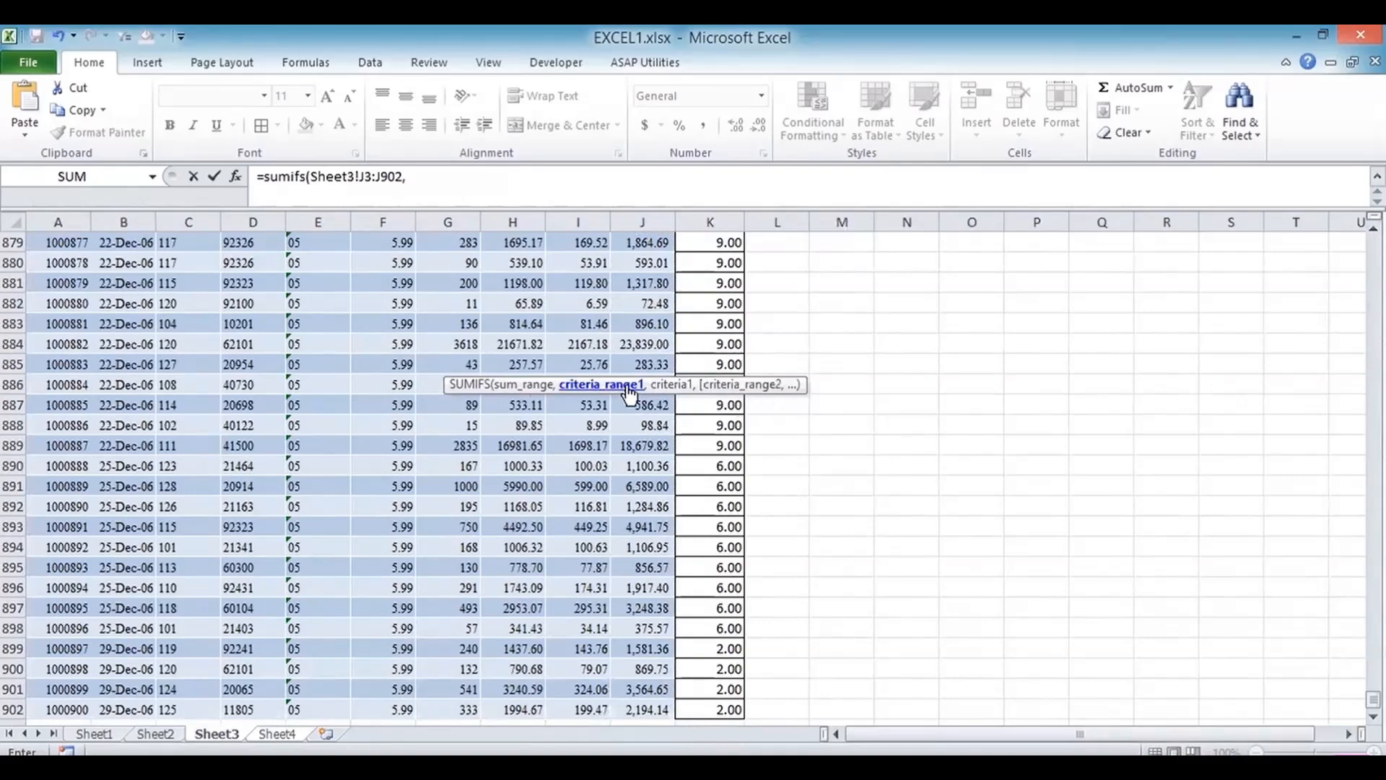
Step: Add the first condition to C7's SUMIFS formula: criteria range Sheet3!K3:K902 with the criterion ">30"
drag(1373, 699, 1373, 246)
click(707, 300)
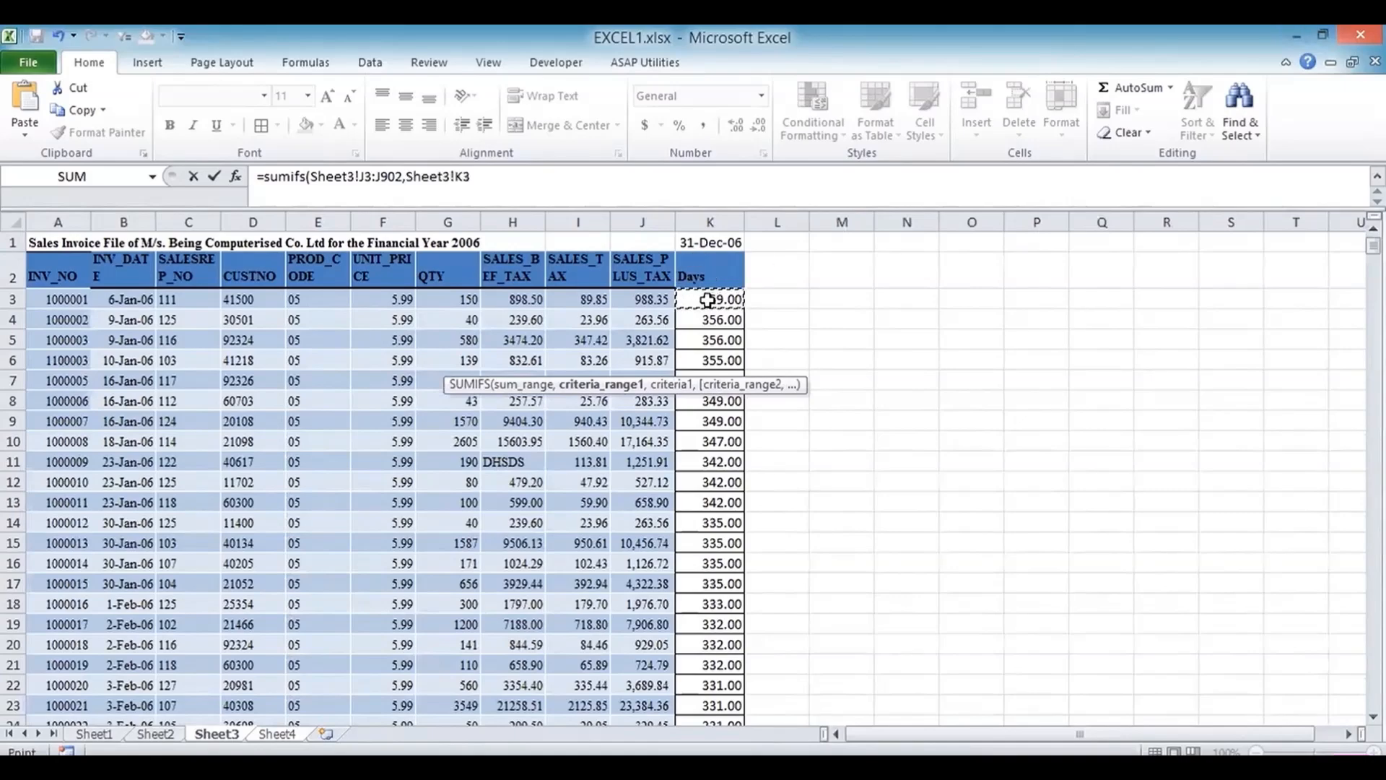
key(ctrl+shift+Down)
text(,)
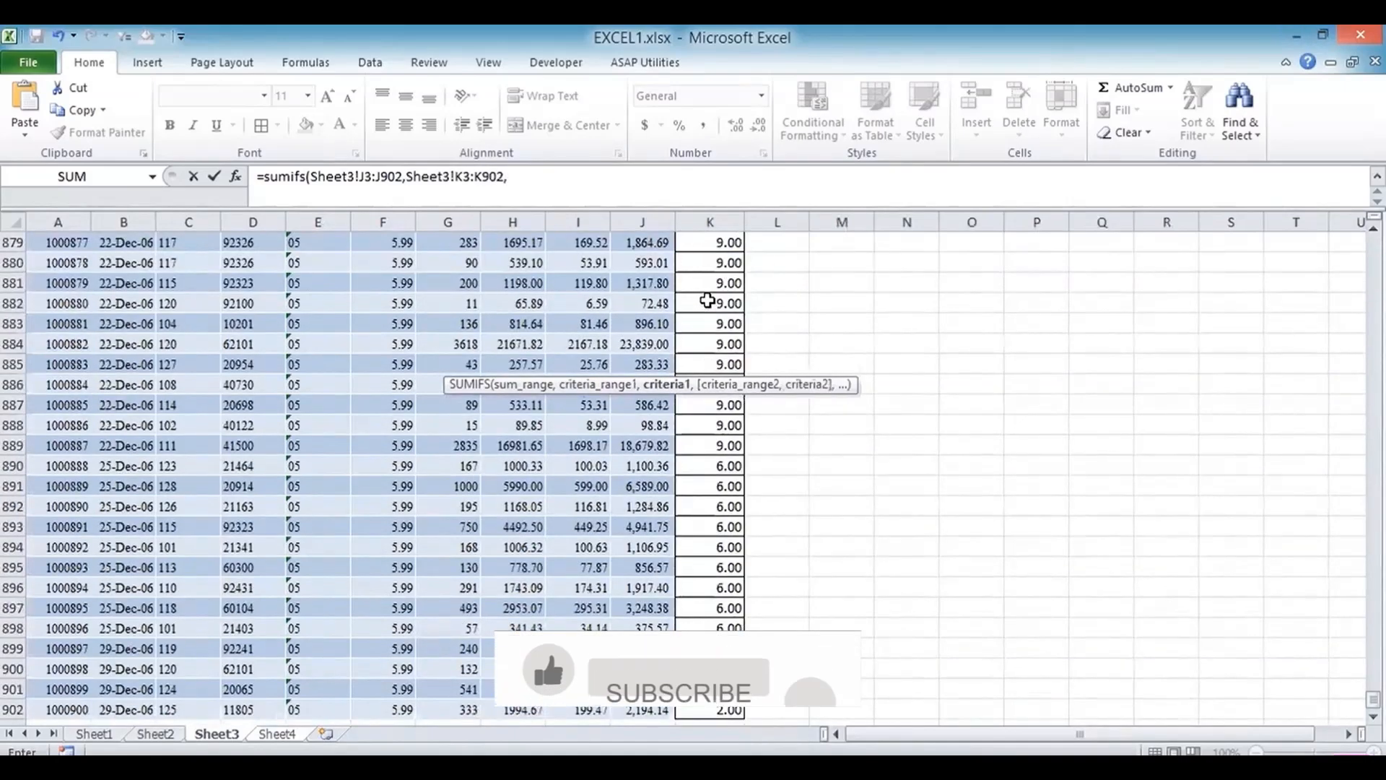
text(">30")
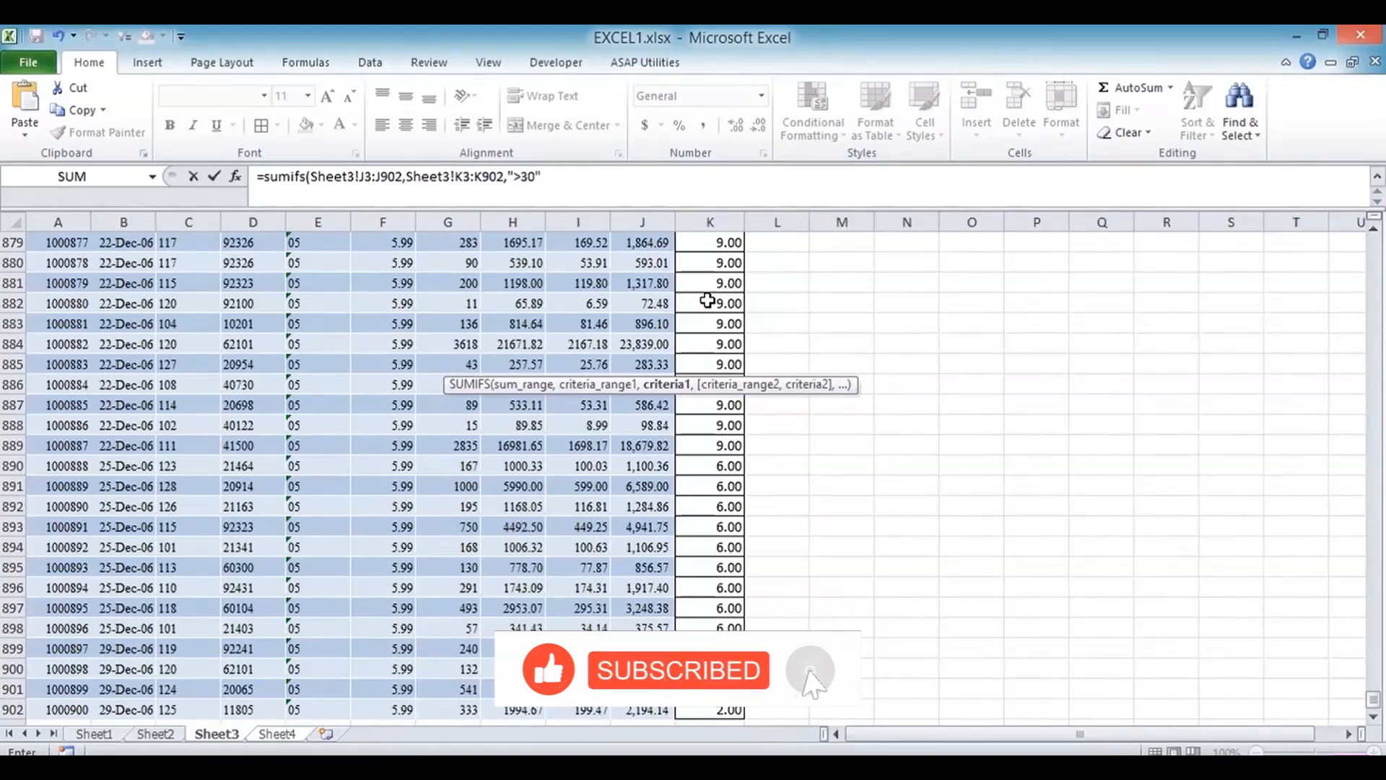
text(,)
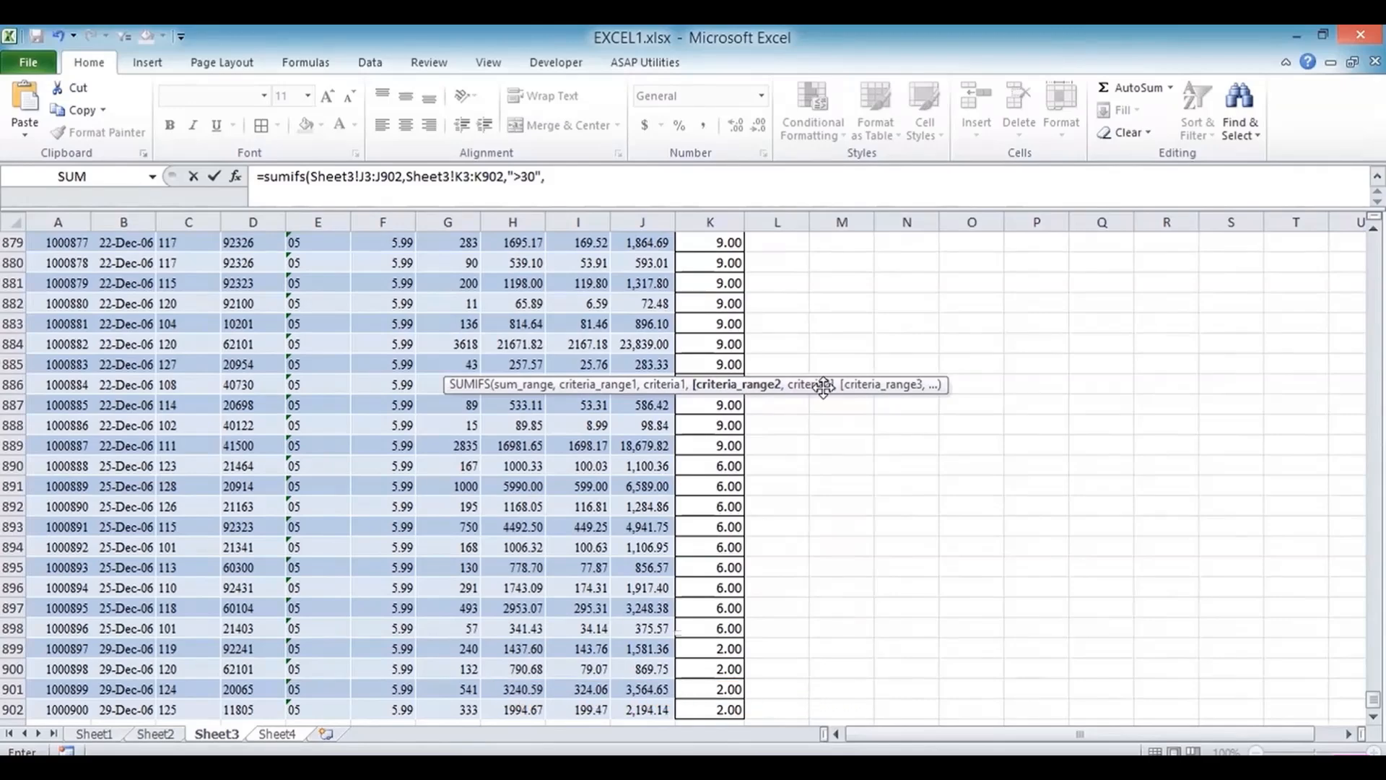
Step: Complete C7's SUMIFS formula with Sheet3!K3:K902 as the second criteria range and "<=60" as its criterion
drag(1373, 700, 1372, 249)
click(693, 300)
key(ctrl+shift+Down)
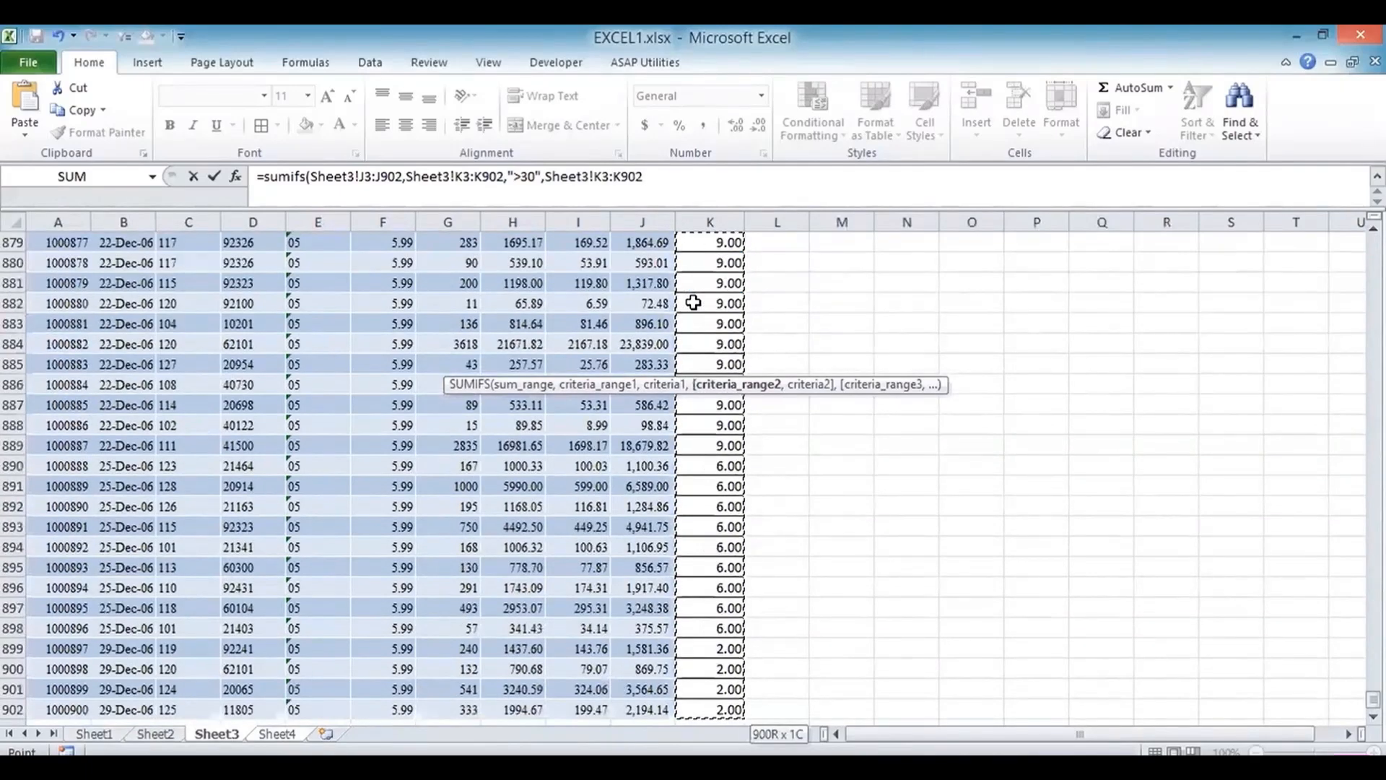
text(,)
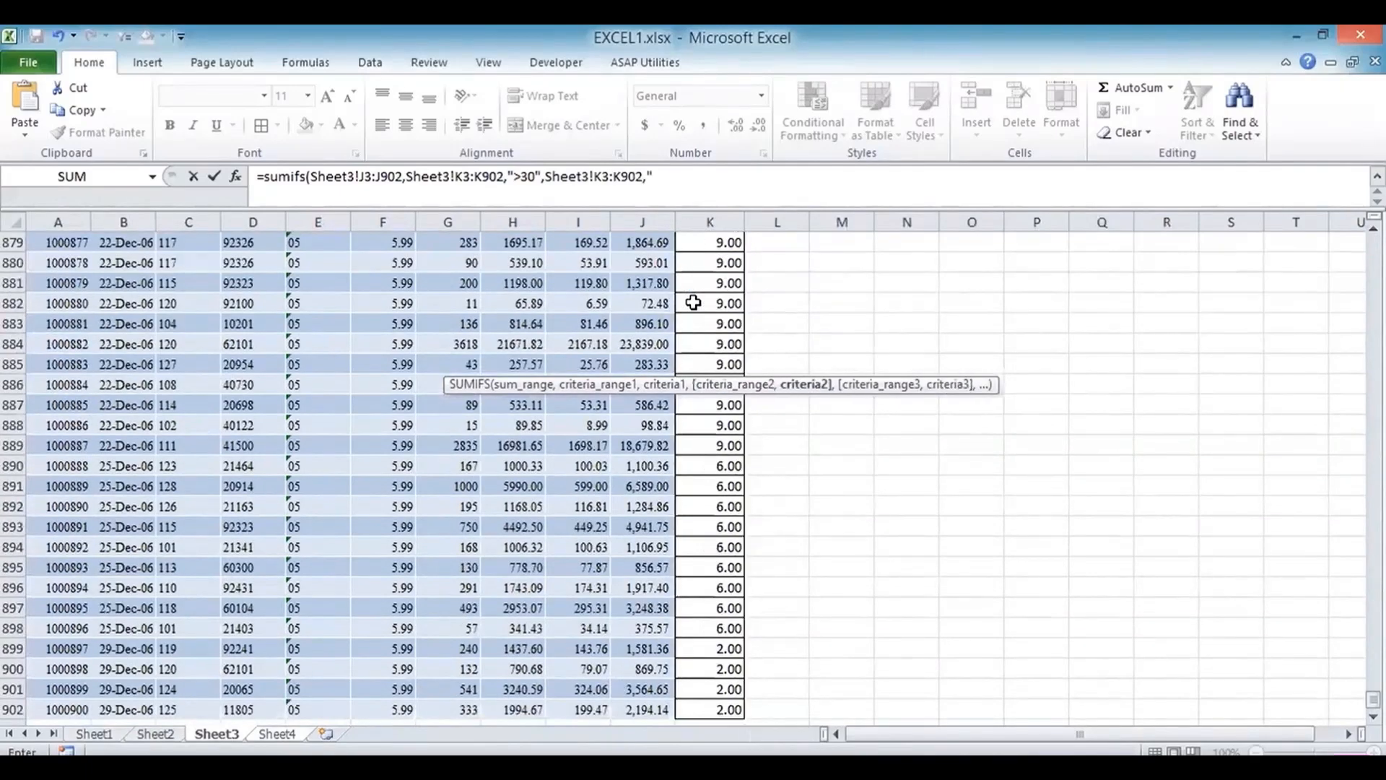
text("<=60)
key(Return)
key(Up)
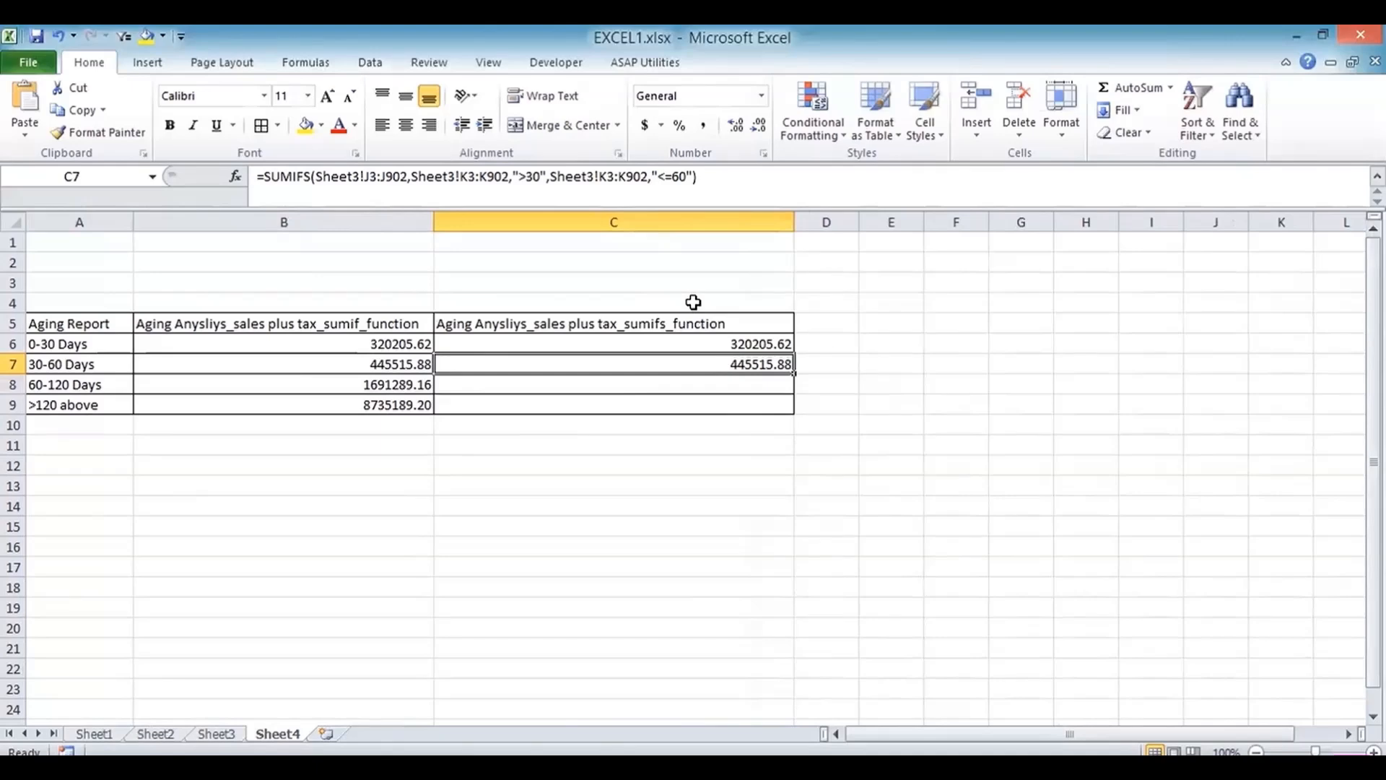
Step: Start a SUMIFS formula in C8 for 60-120 Days, using Sheet3!J3:J902 as the sum range
key(Down)
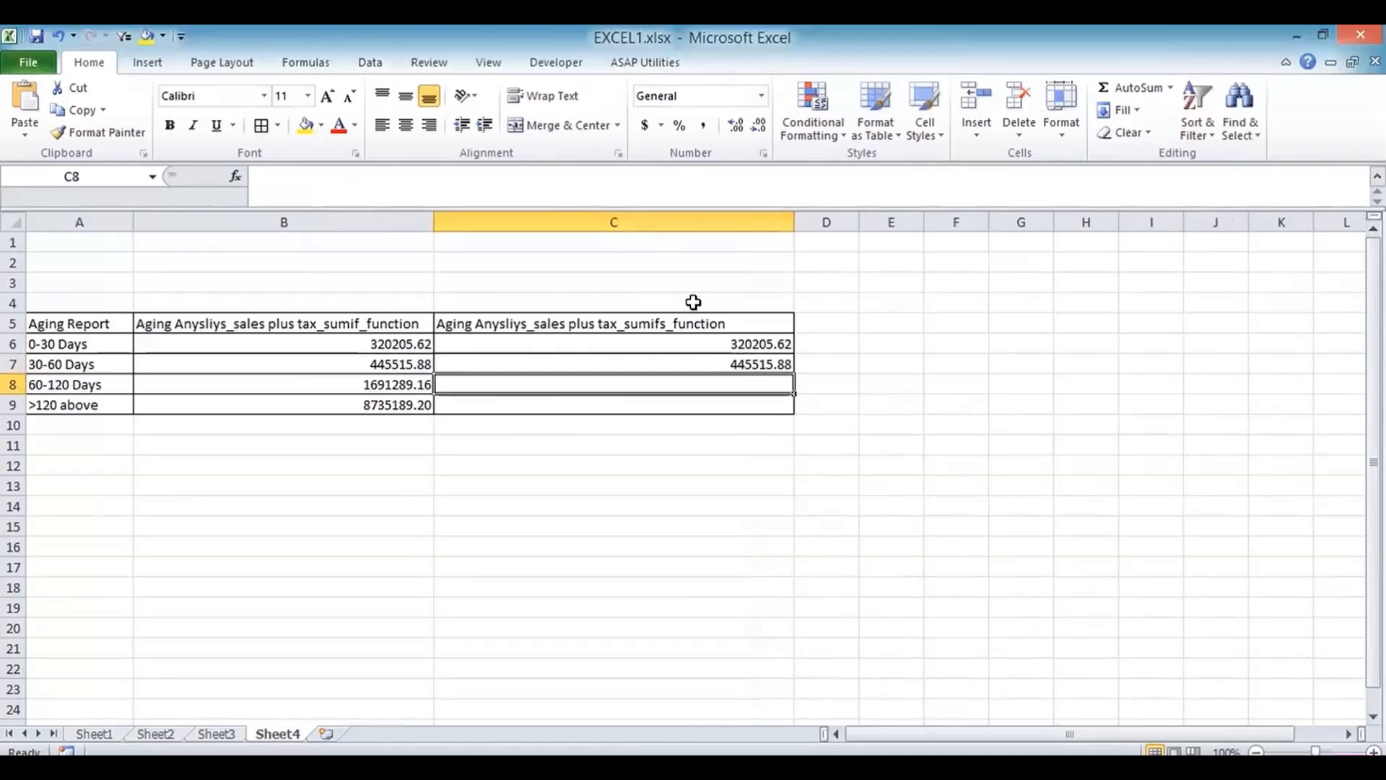
text(=sumi)
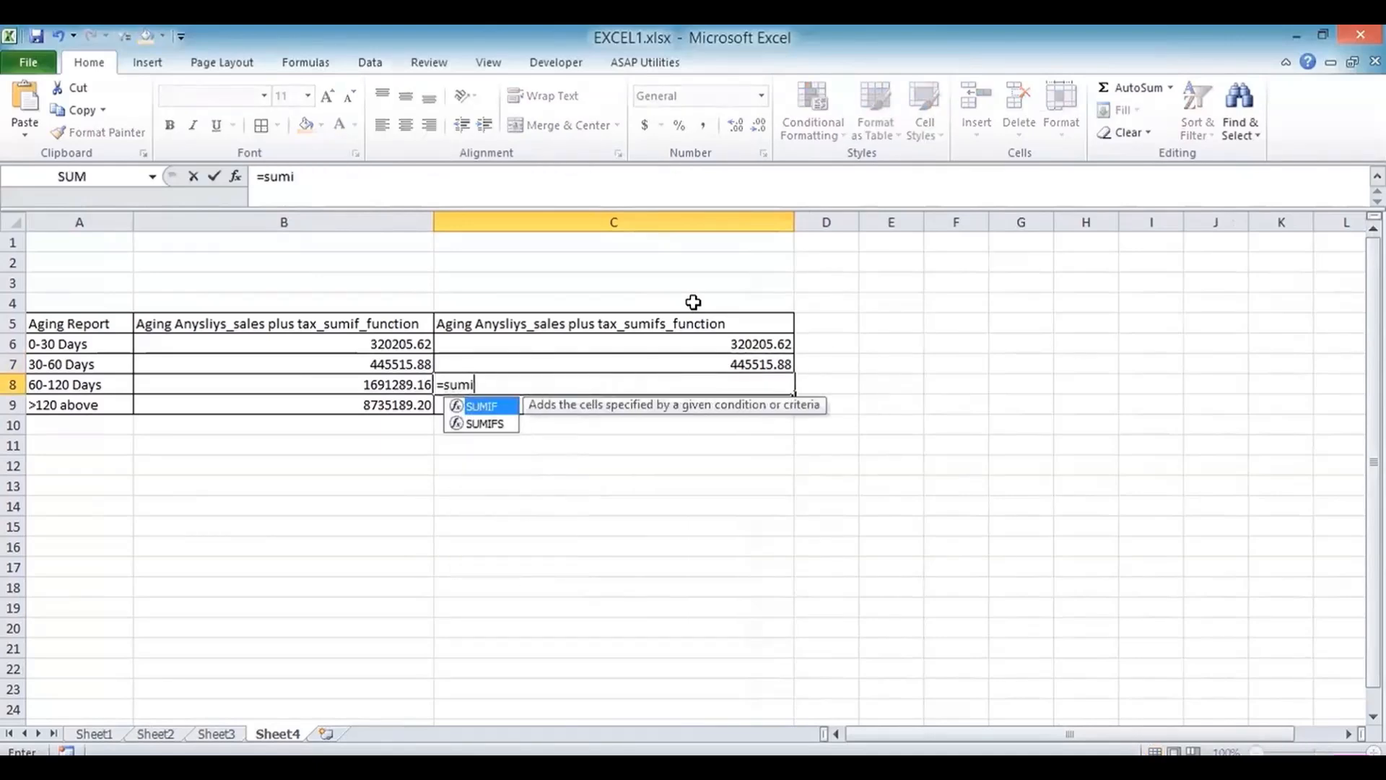
text(fs()
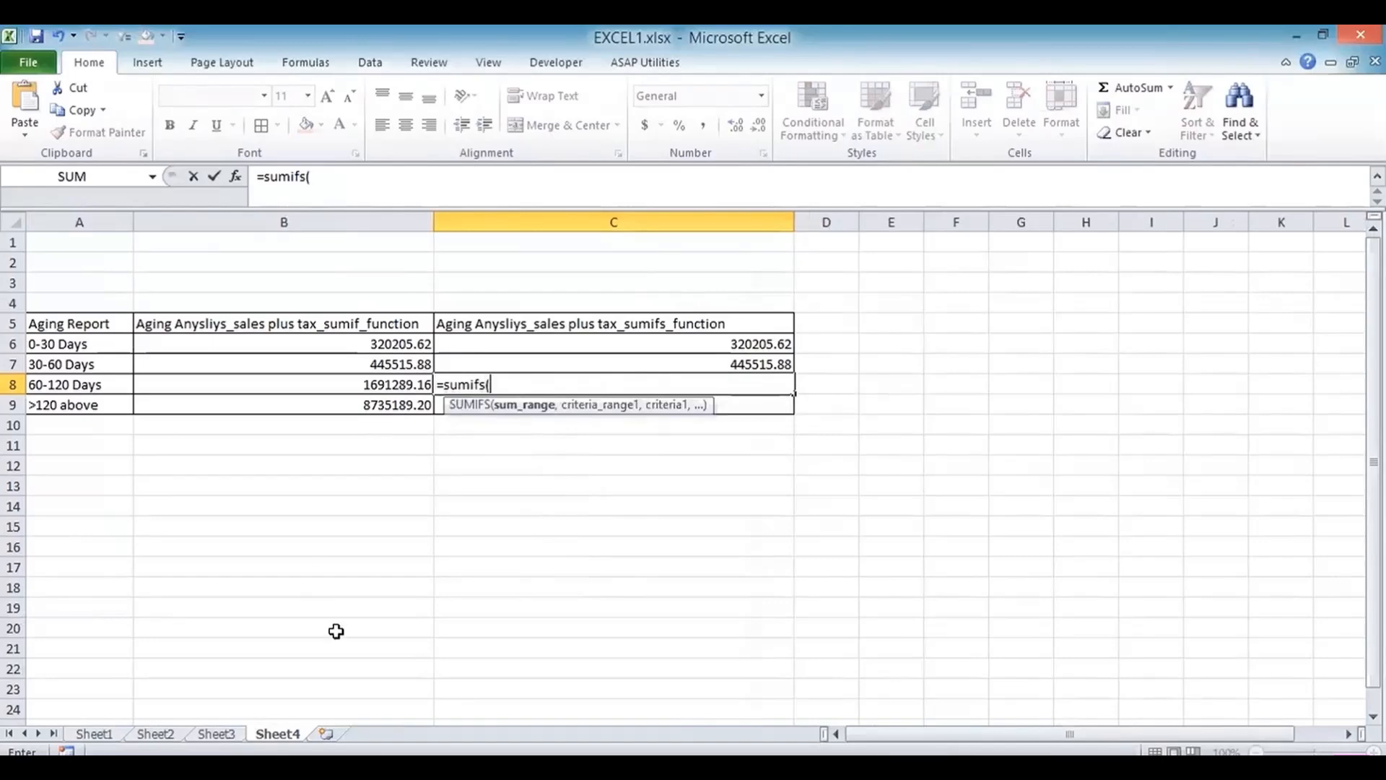
click(220, 733)
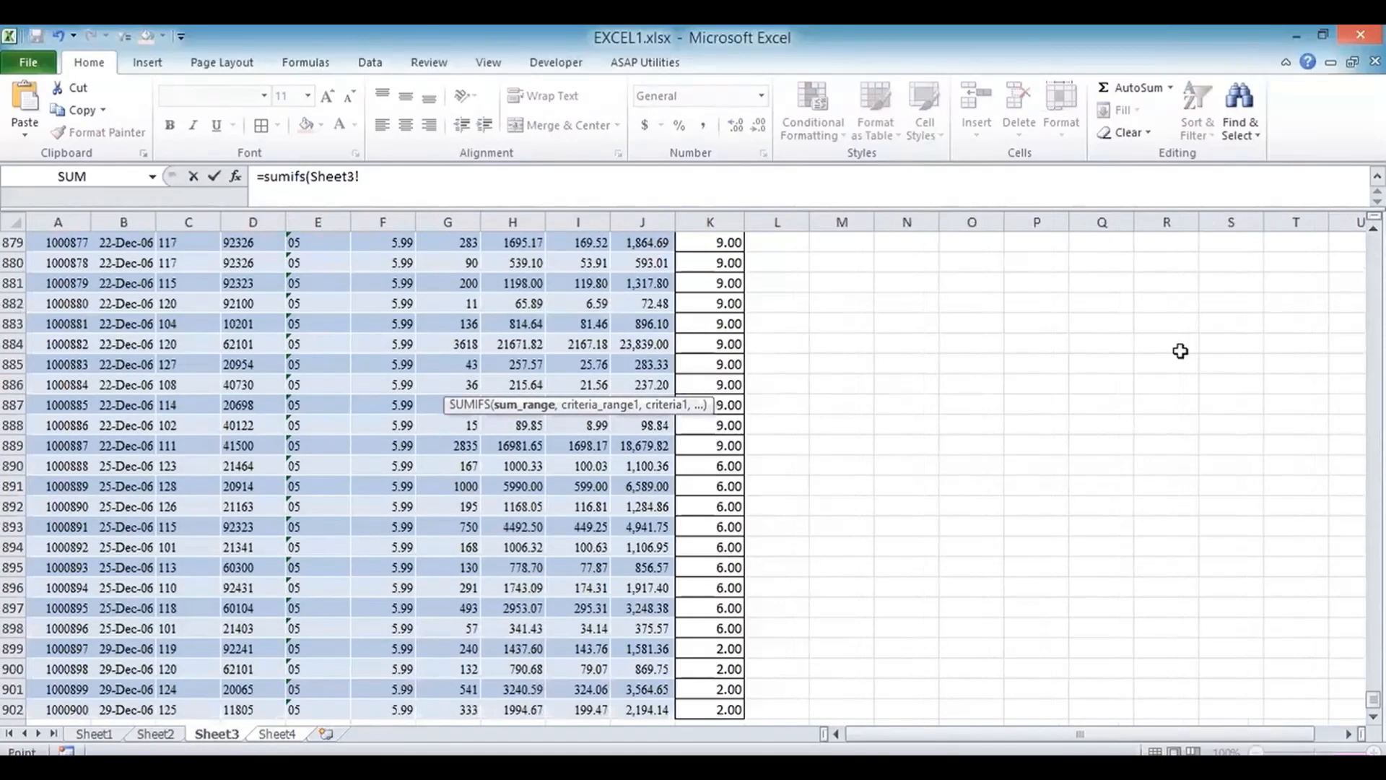
drag(1373, 698, 1286, 222)
click(648, 308)
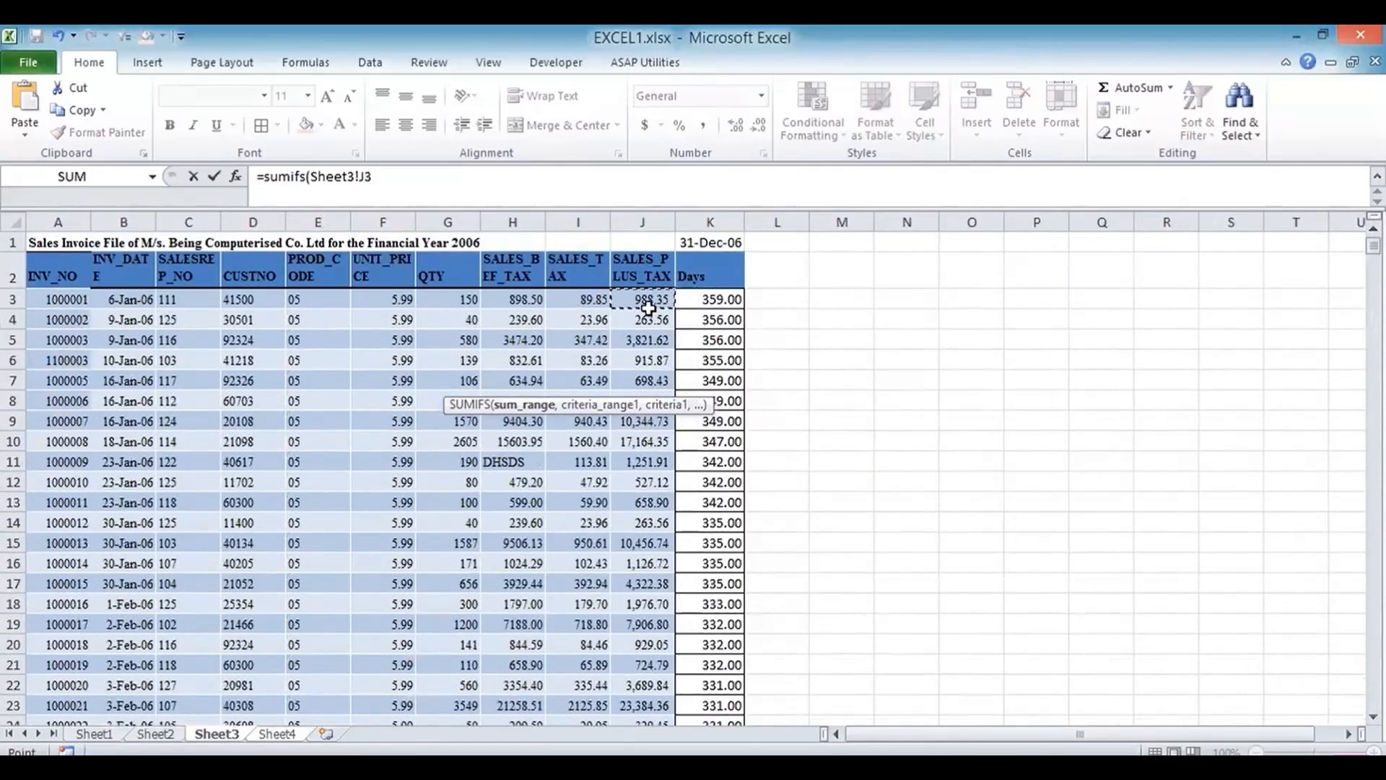
key(ctrl+shift+Down)
text(,)
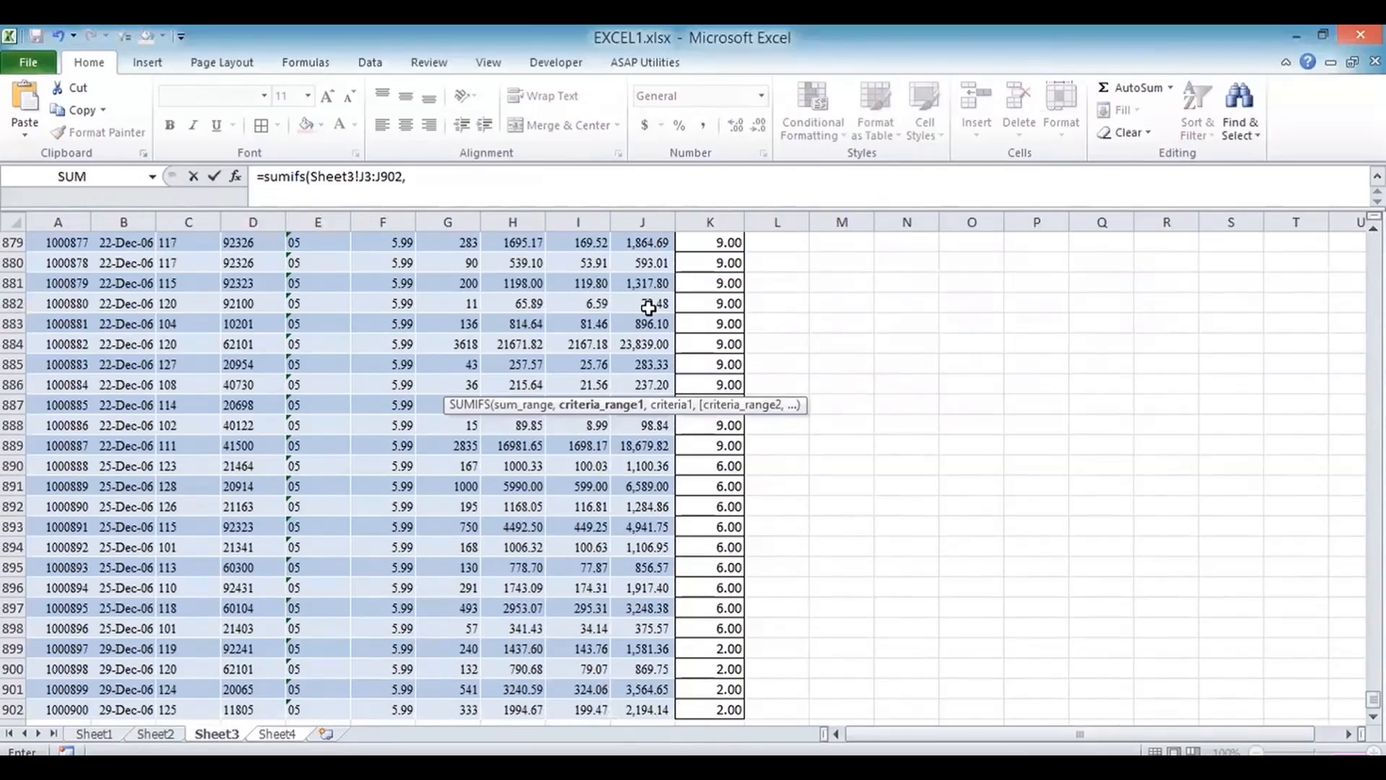
Step: Add the first condition to C8's SUMIFS formula: criteria range Sheet3!K3:K902 with the criterion ">=60"
drag(1373, 699, 1357, 235)
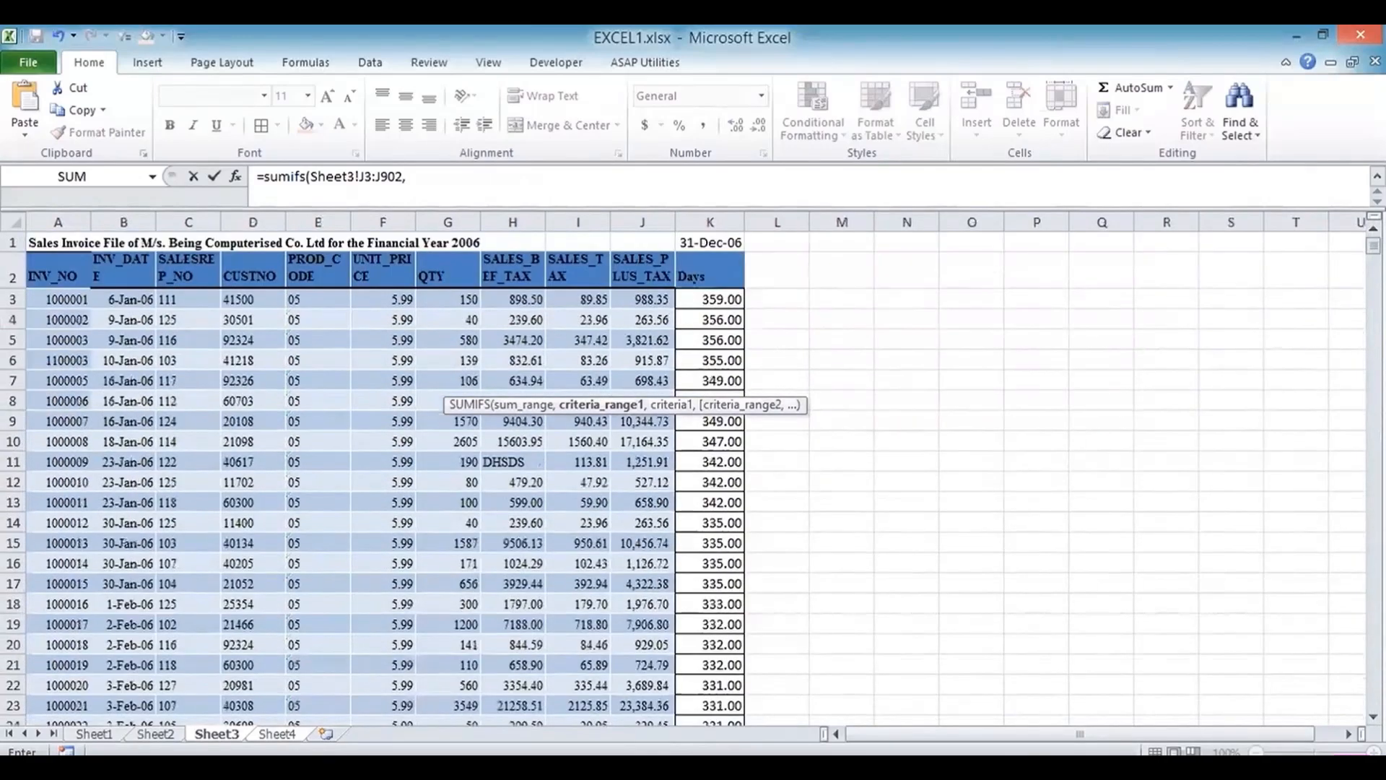
click(722, 299)
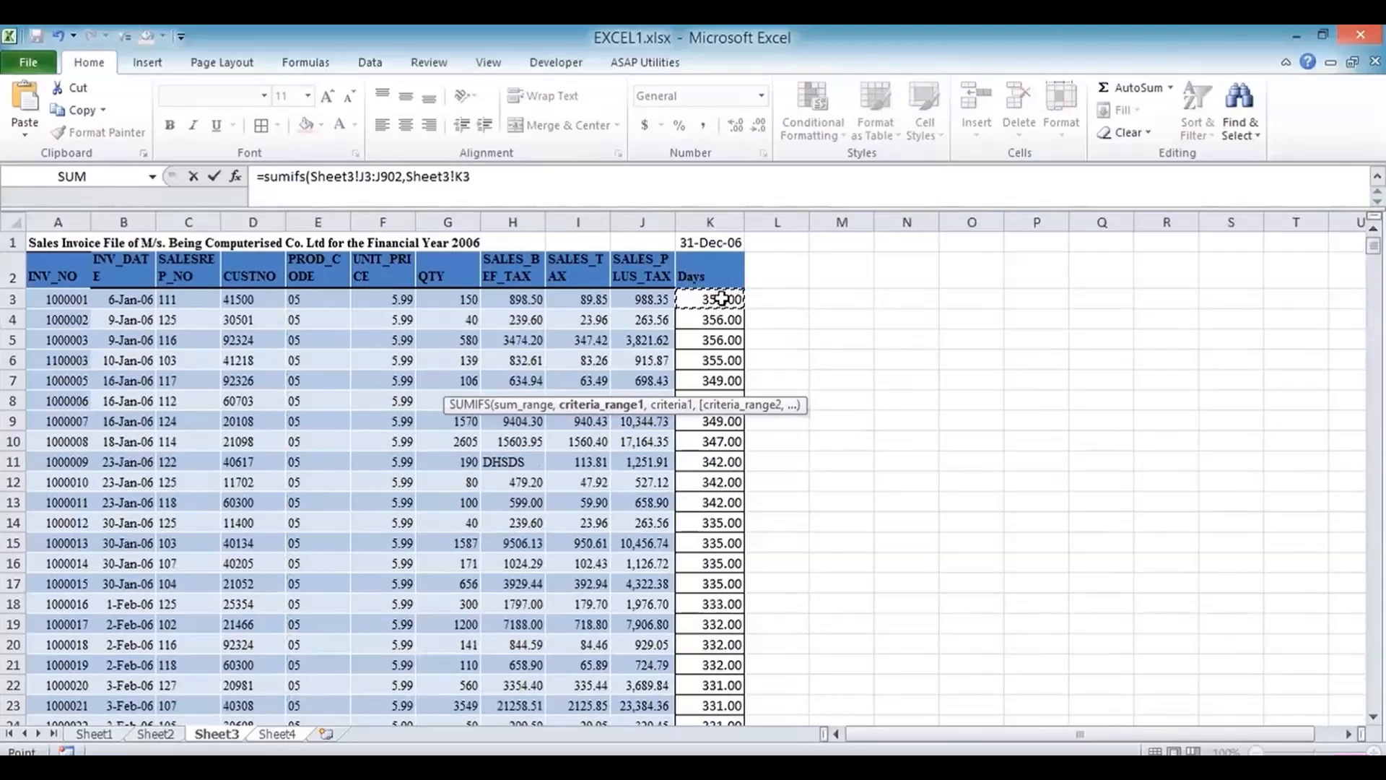
key(ctrl+shift+Down)
text(,">)
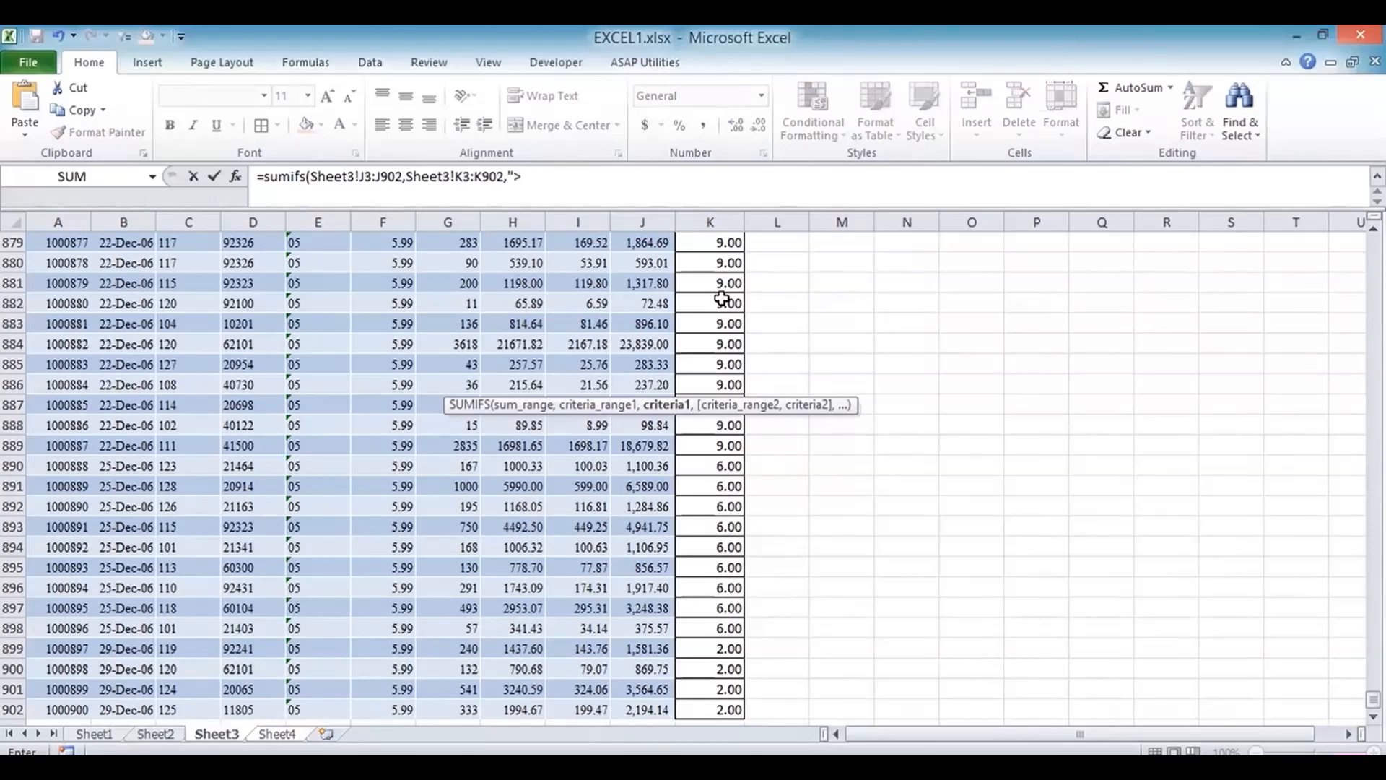
text(=60",)
Step: Complete C8's SUMIFS formula with Sheet3!K3:K902 as the second criteria range and "<=120" as its criterion
drag(1373, 700, 1297, 189)
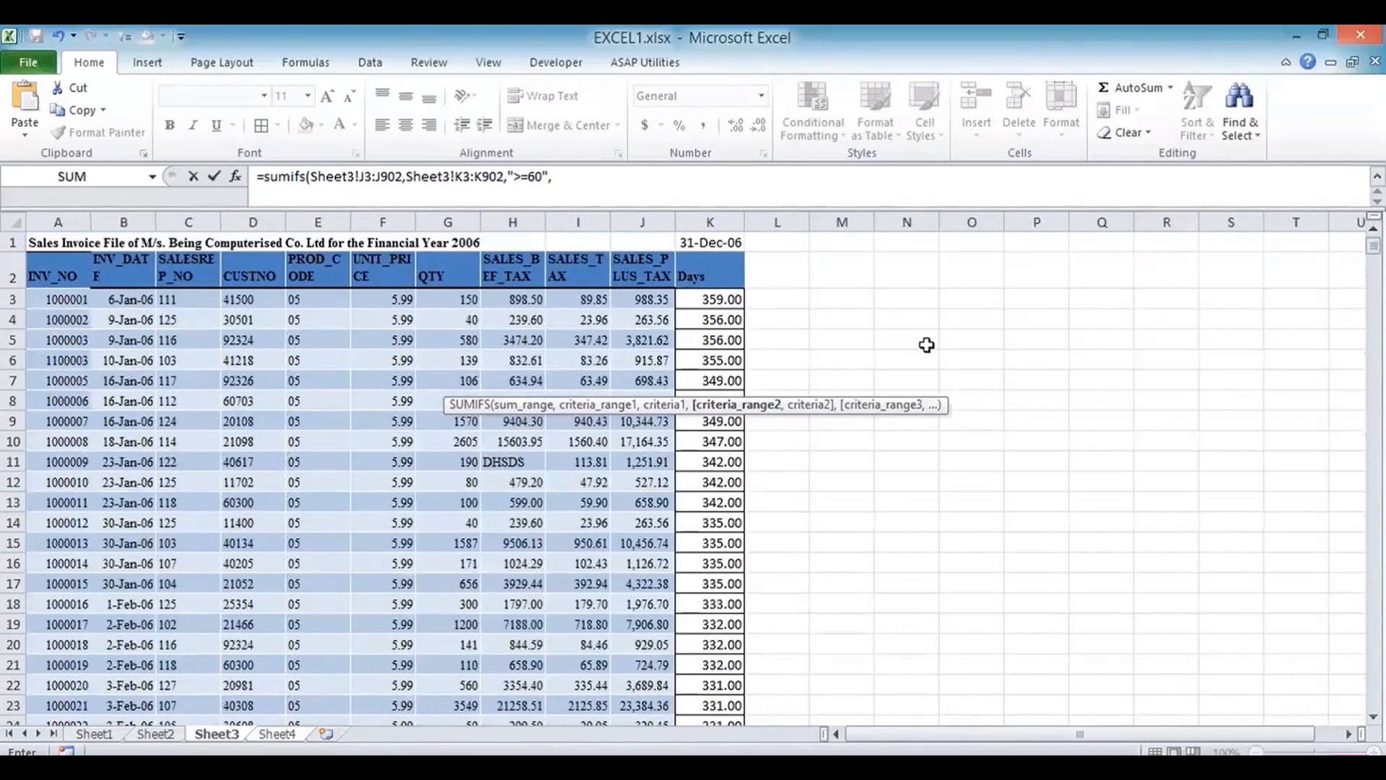
click(711, 298)
key(ctrl+shift+Down)
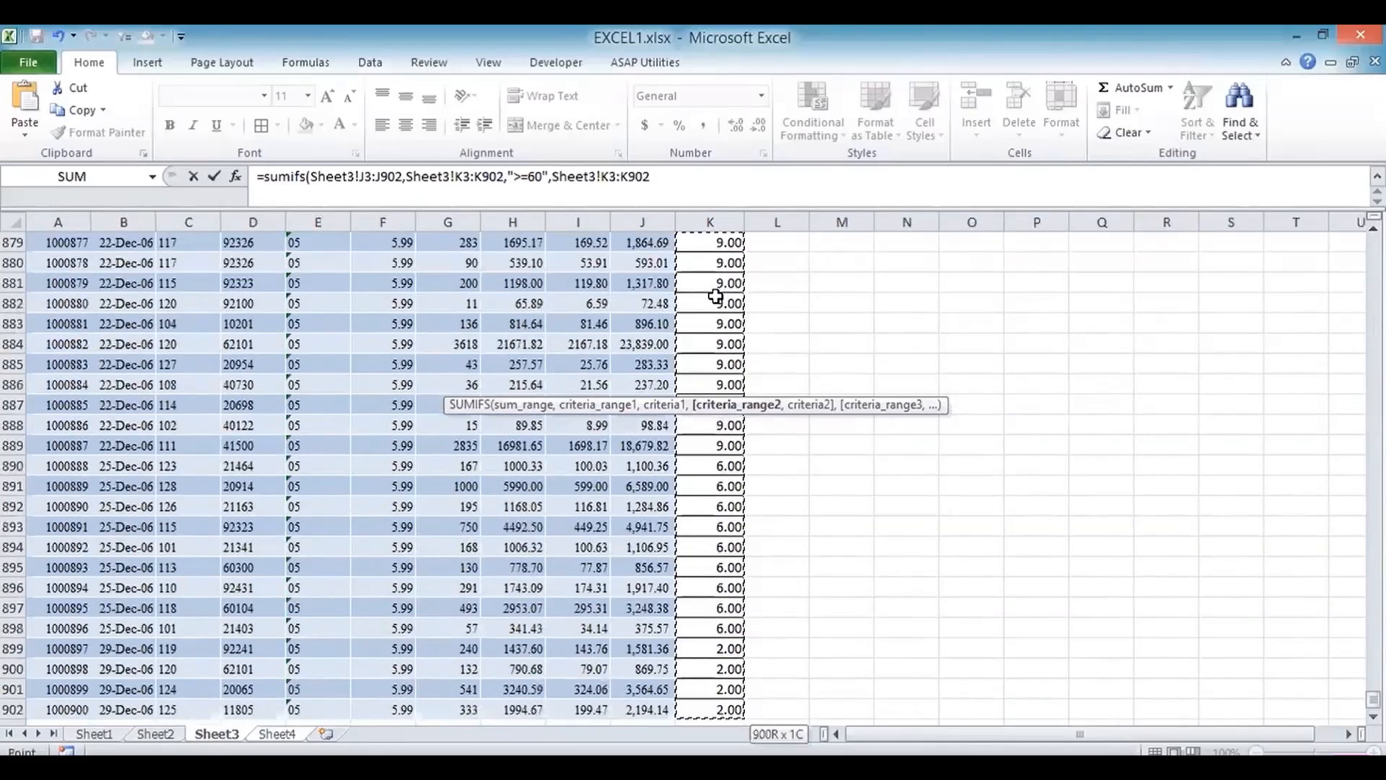
text(,"<)
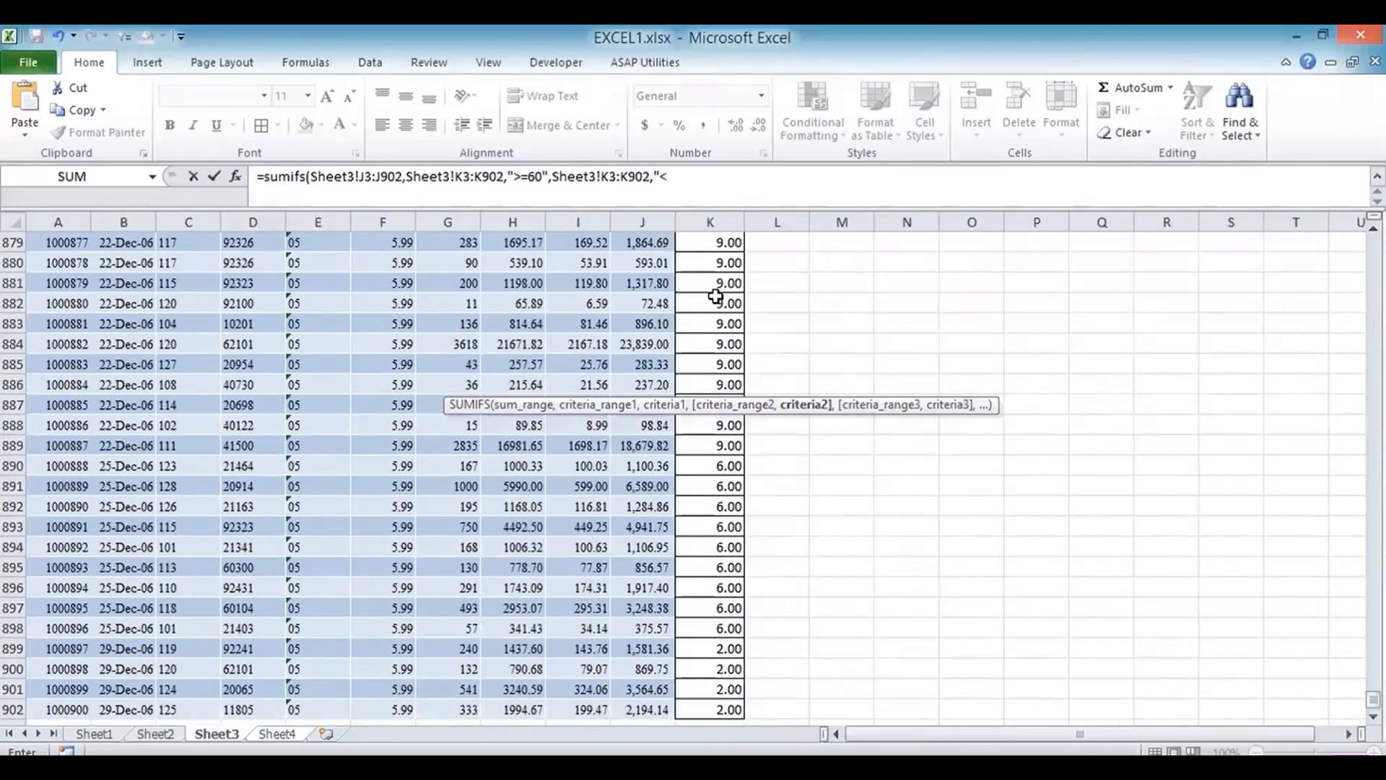
text(=120"))
key(Return)
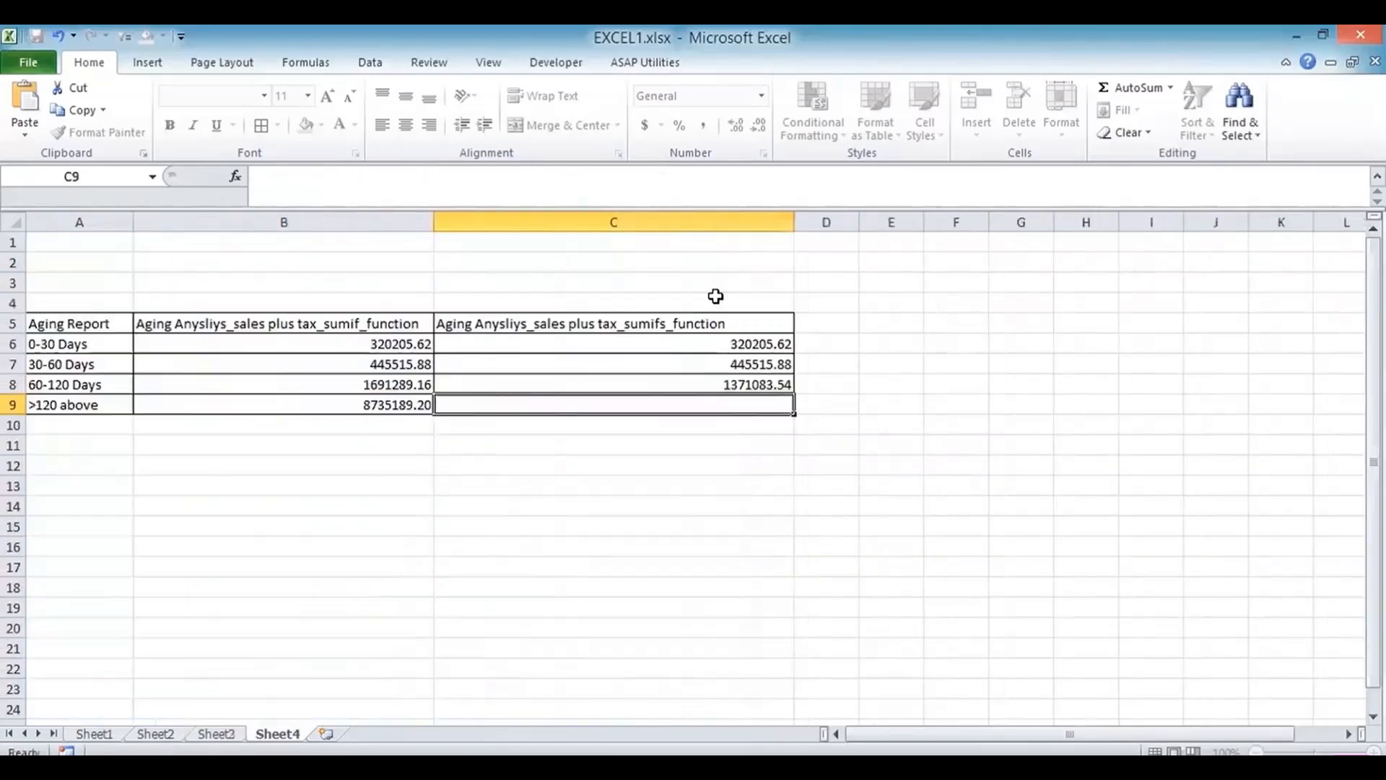
Step: Compare the formulas in C7 and C8, and change C8's second criterion to "<120"
key(Up)
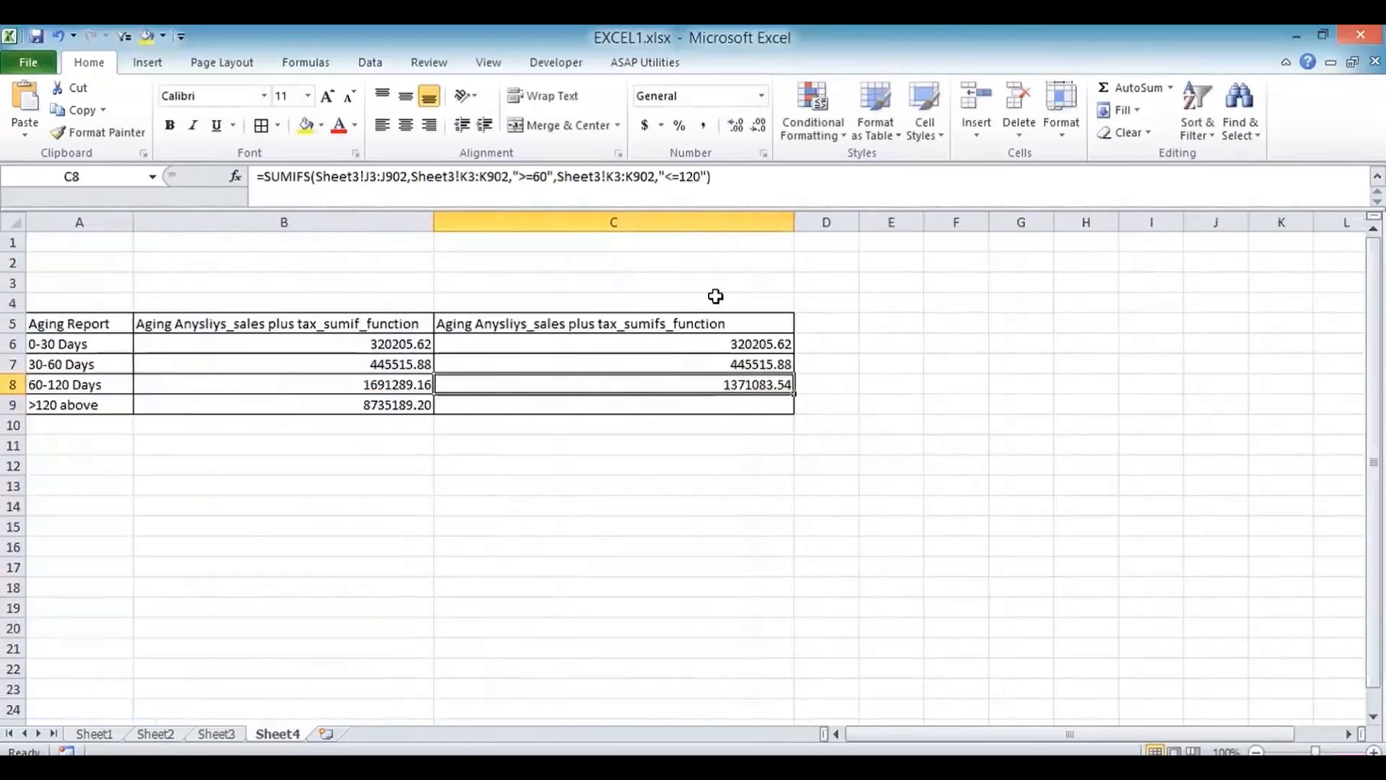
key(Up)
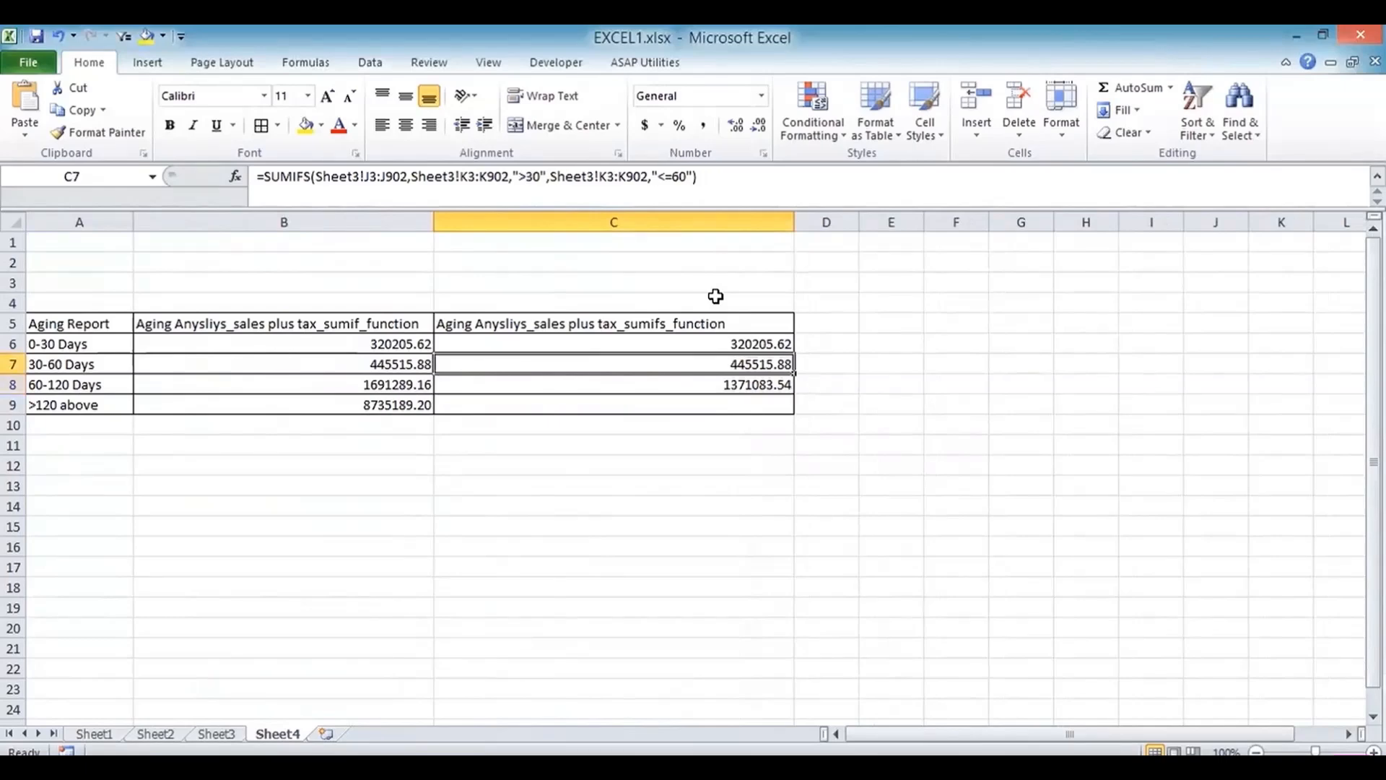
key(Down)
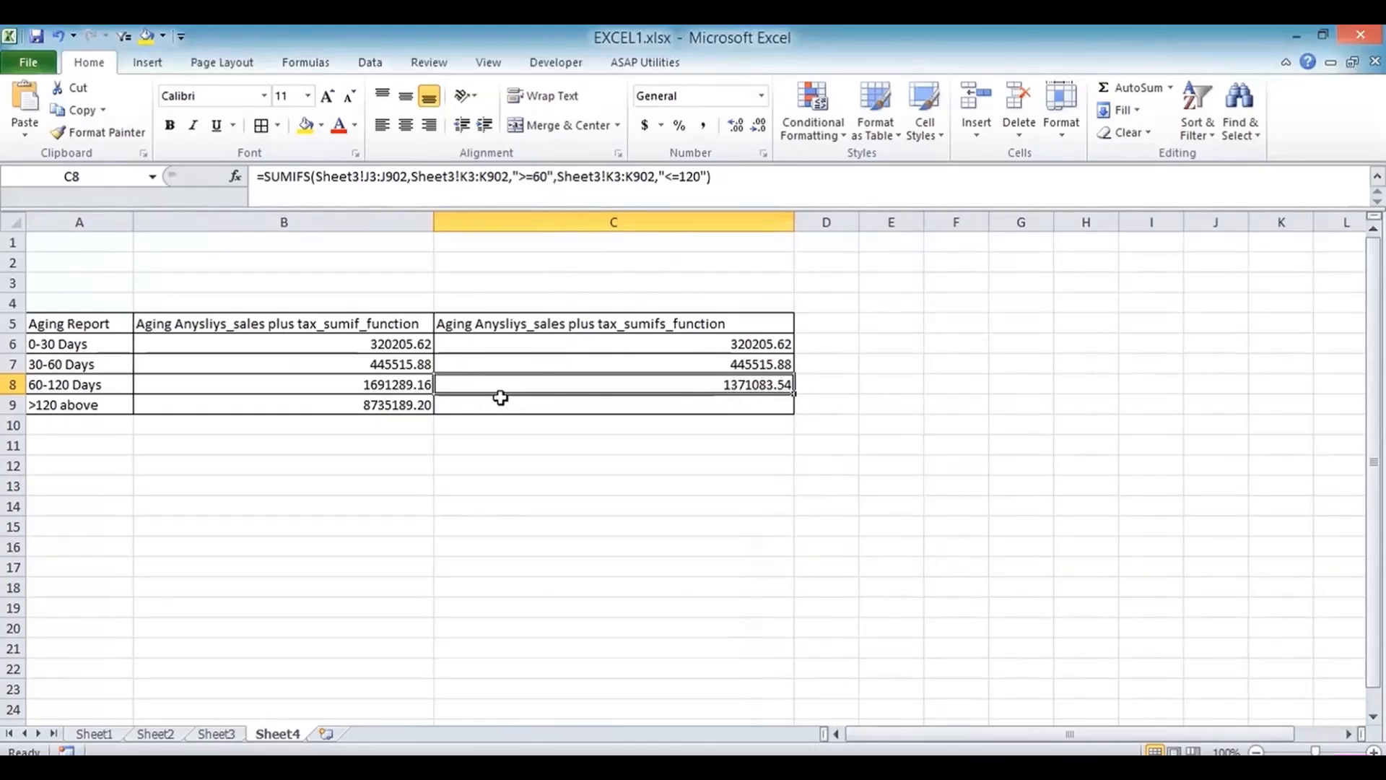
click(680, 176)
key(BackSpace)
key(Return)
key(Up)
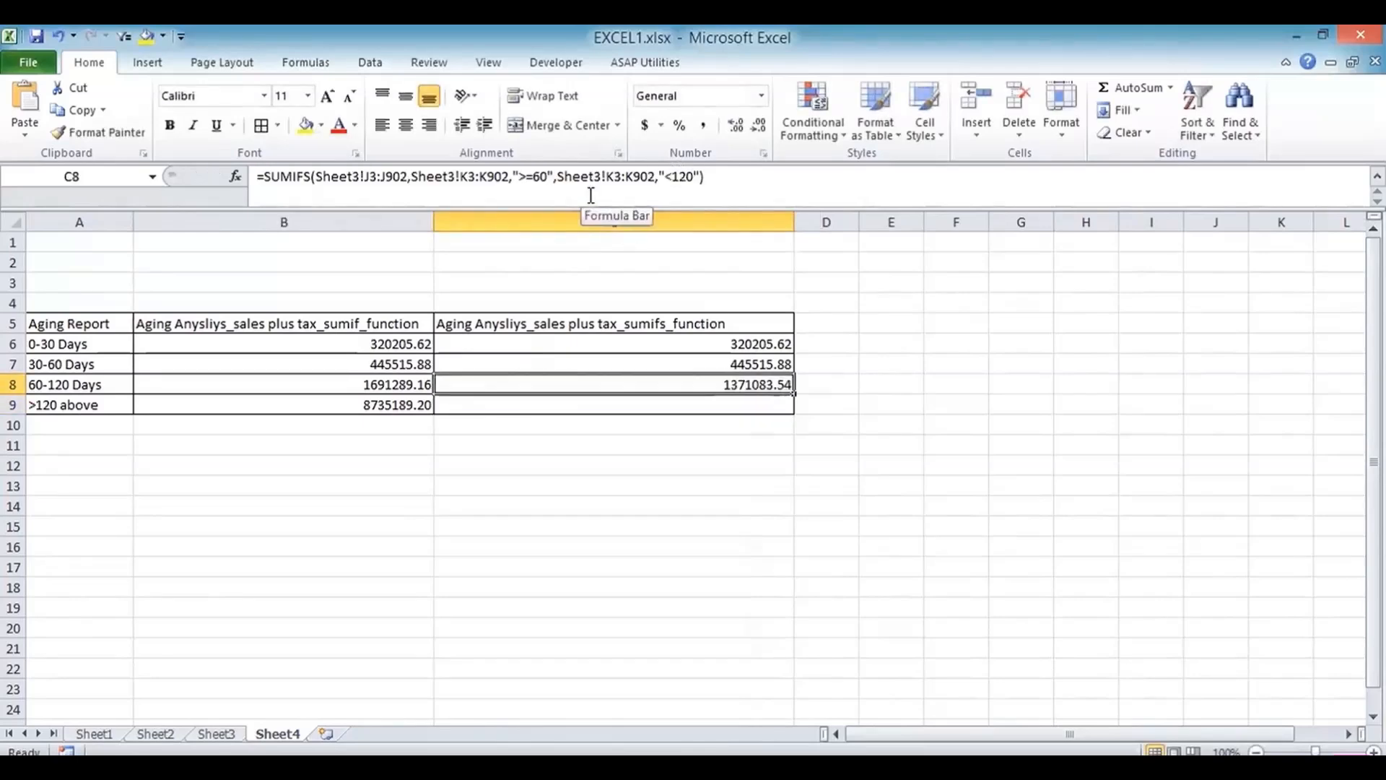
Step: Try writing the first criterion in C8's SUMIFS formula as "=>60"
click(538, 194)
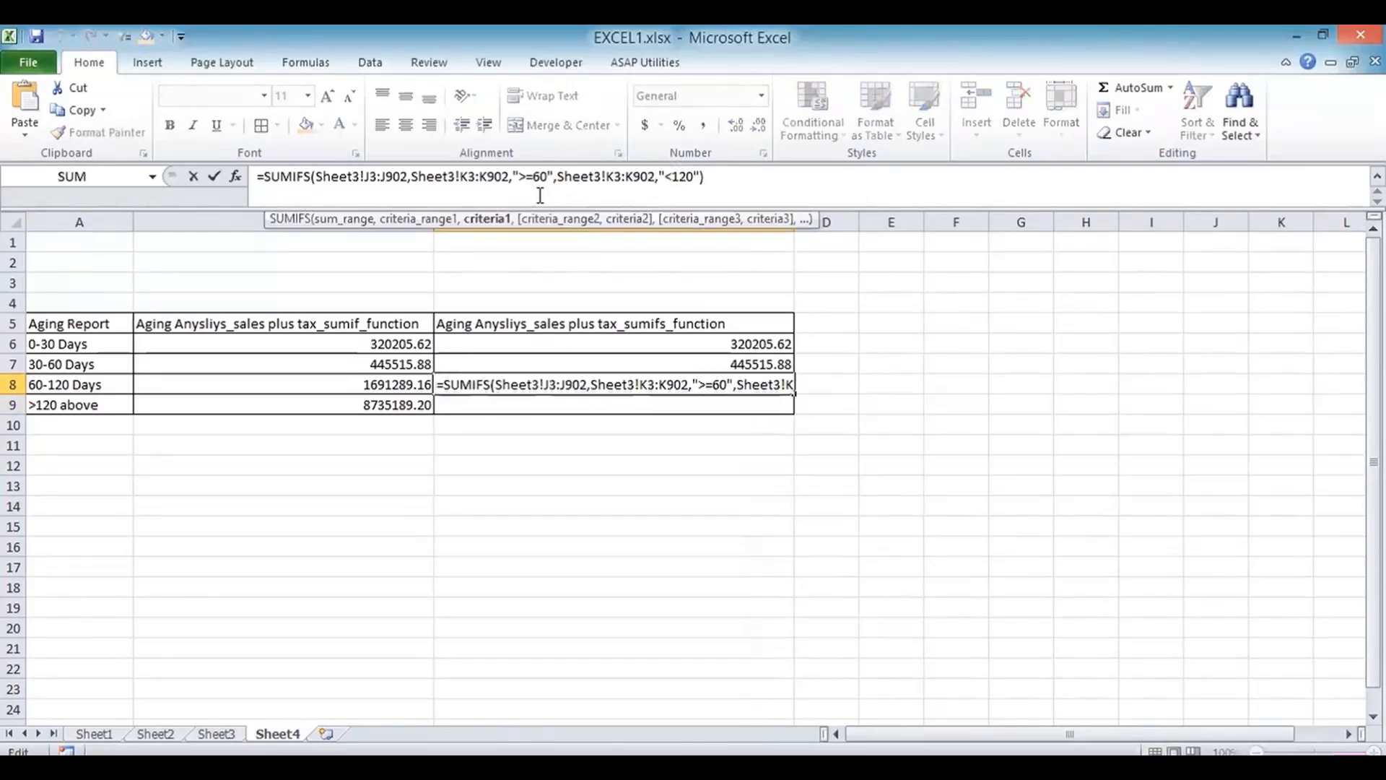
key(BackSpace)
key(Left)
text(=)
key(ctrl+Return)
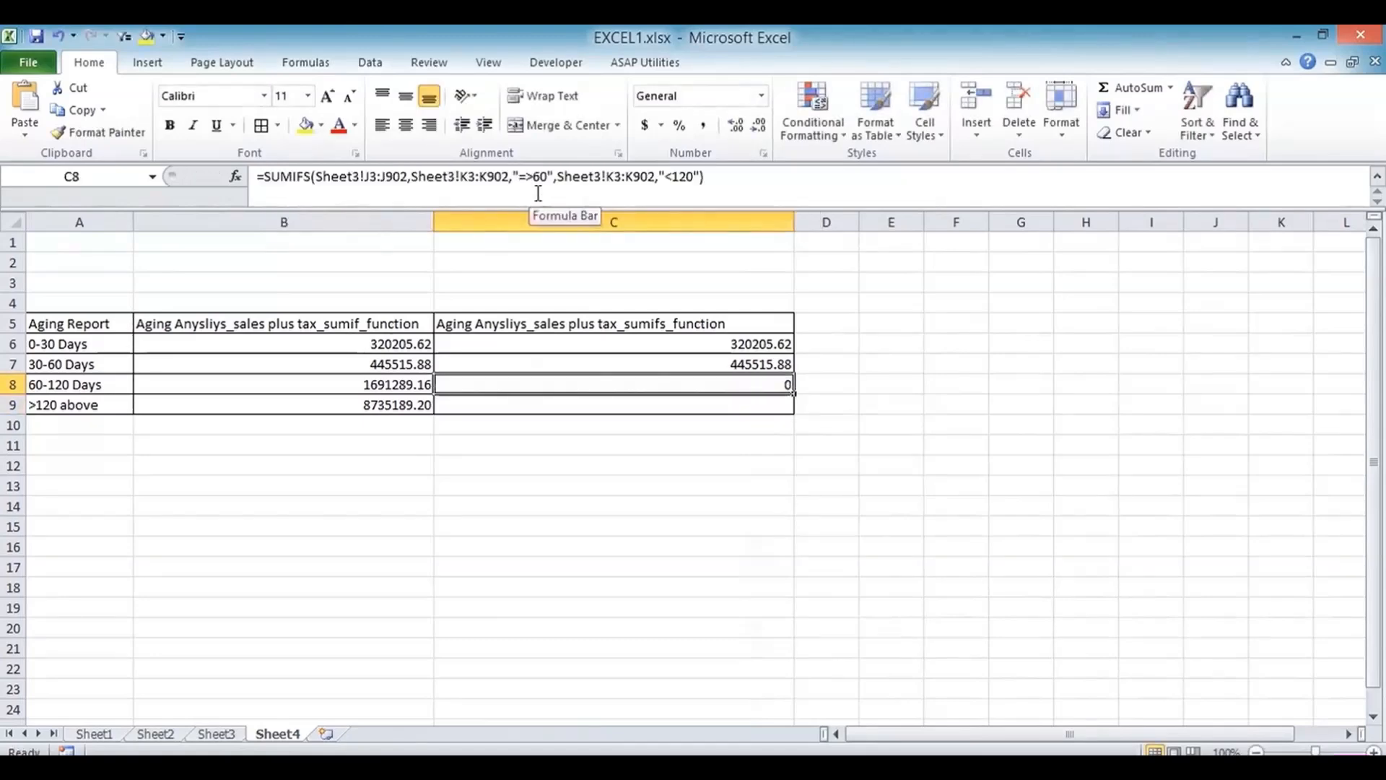
Step: Restore the first criterion in C8's SUMIFS formula to ">=60"
click(527, 179)
key(BackSpace)
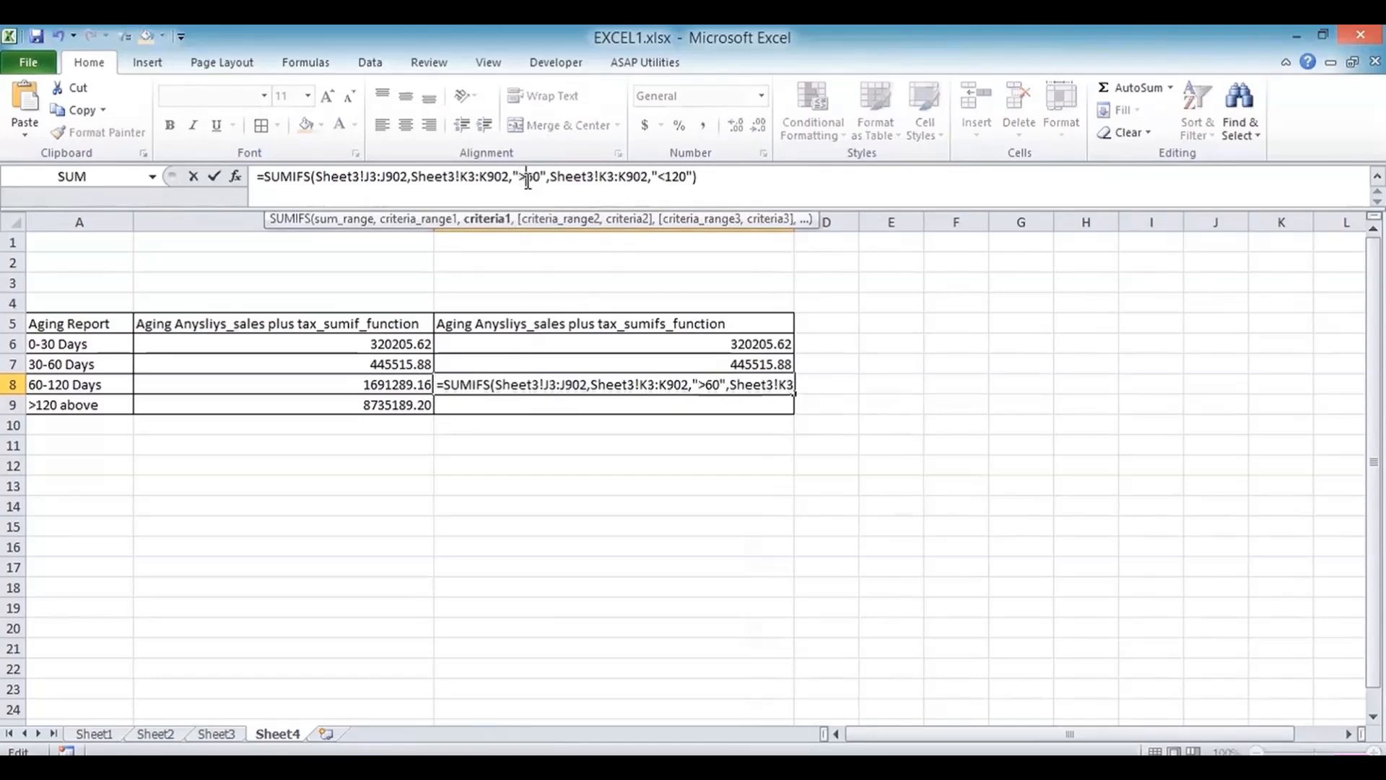
text(=)
key(ctrl+Return)
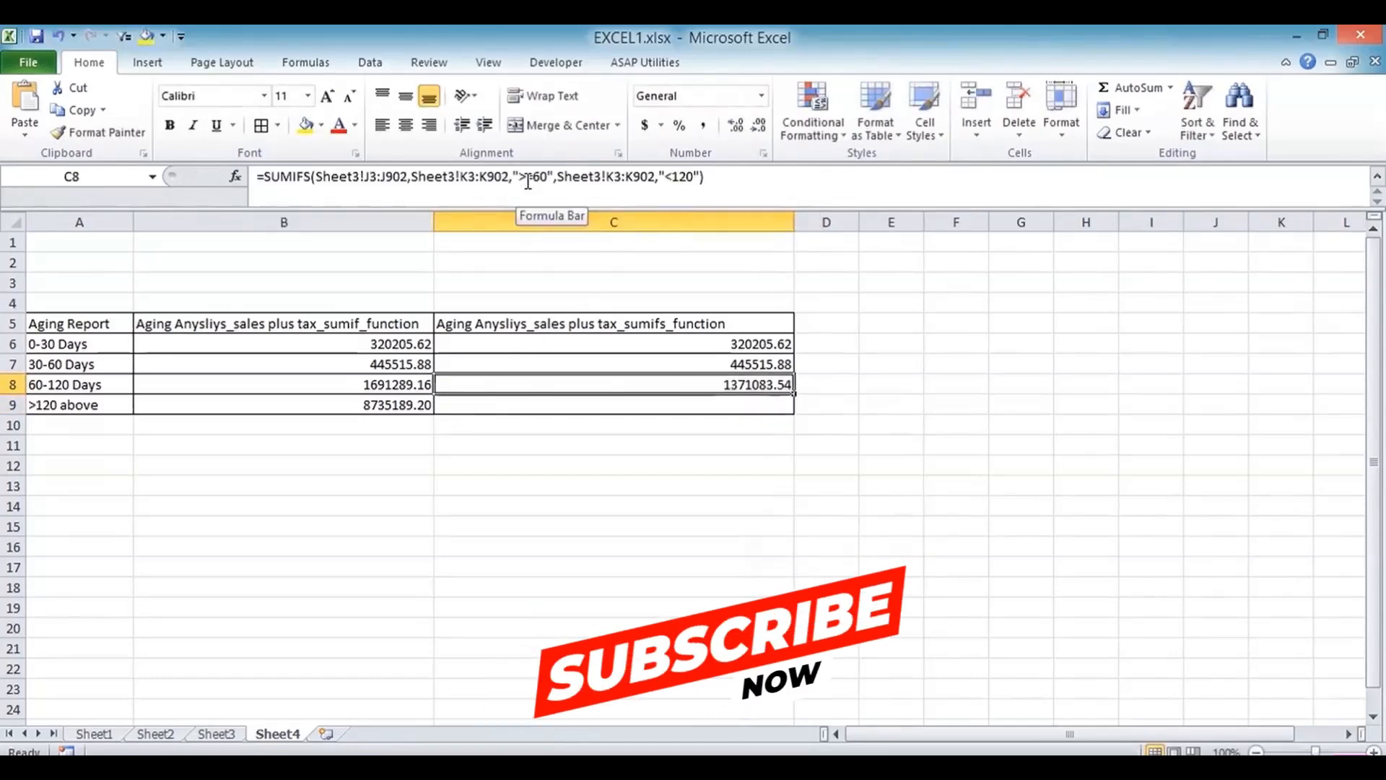
Step: Start a SUMIFS formula in C9 for >120 above, using Sheet3!J3:J902 as the sum range
key(Return)
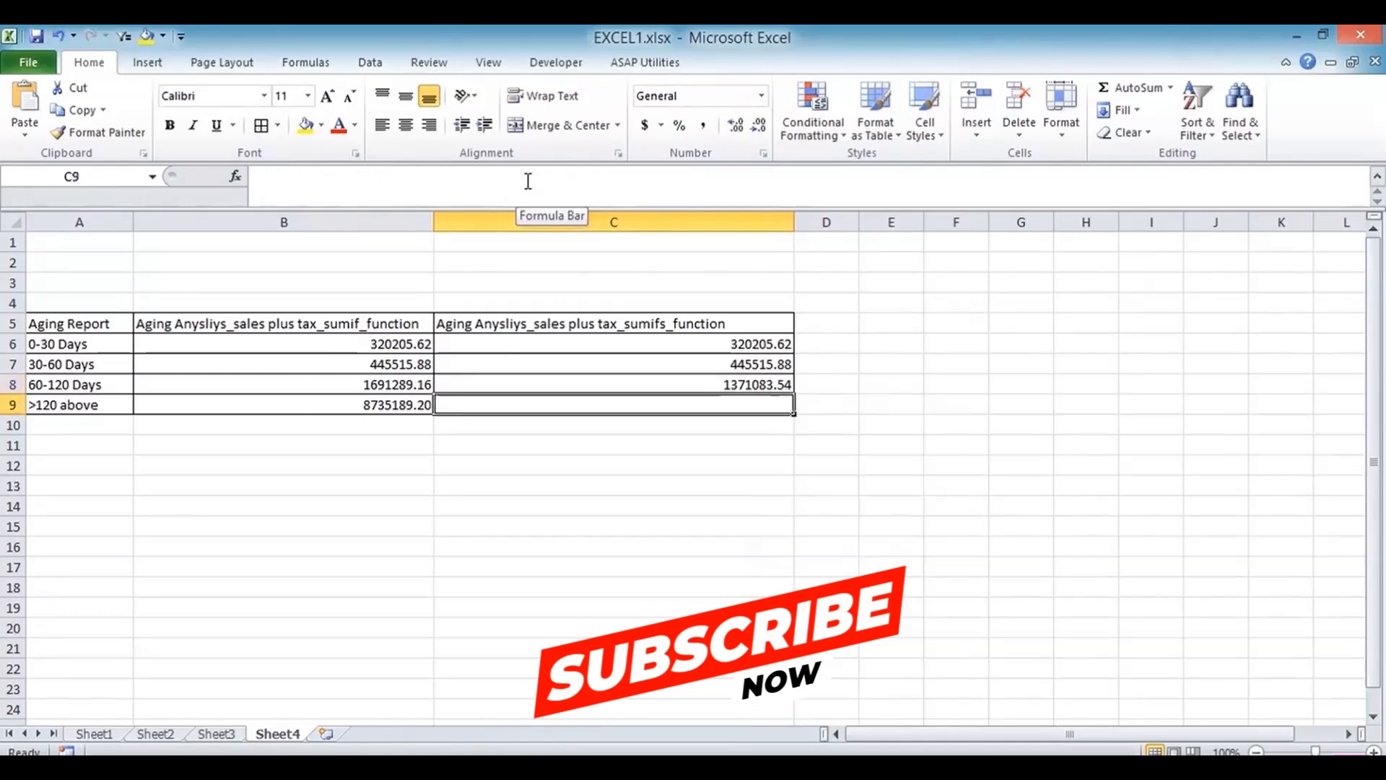
text(=)
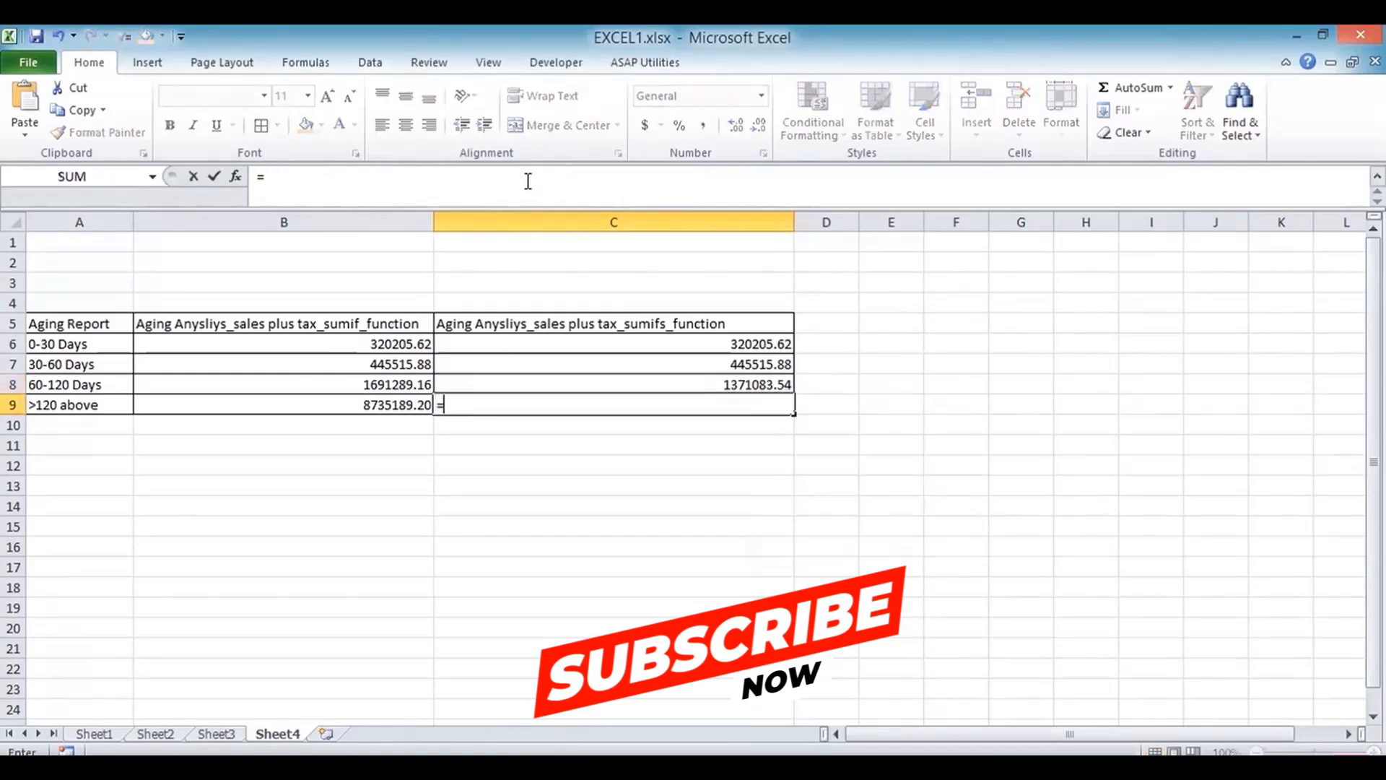
text(sumifs()
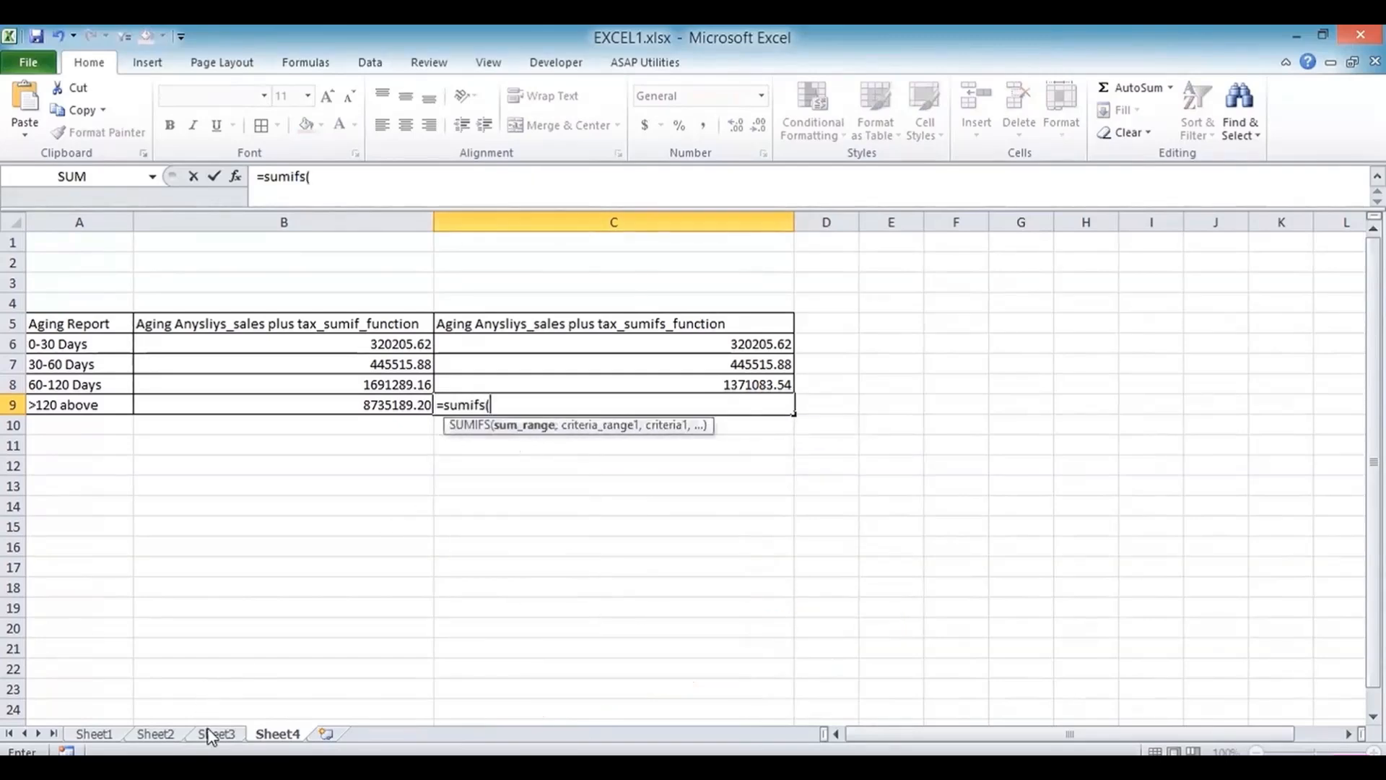
click(217, 733)
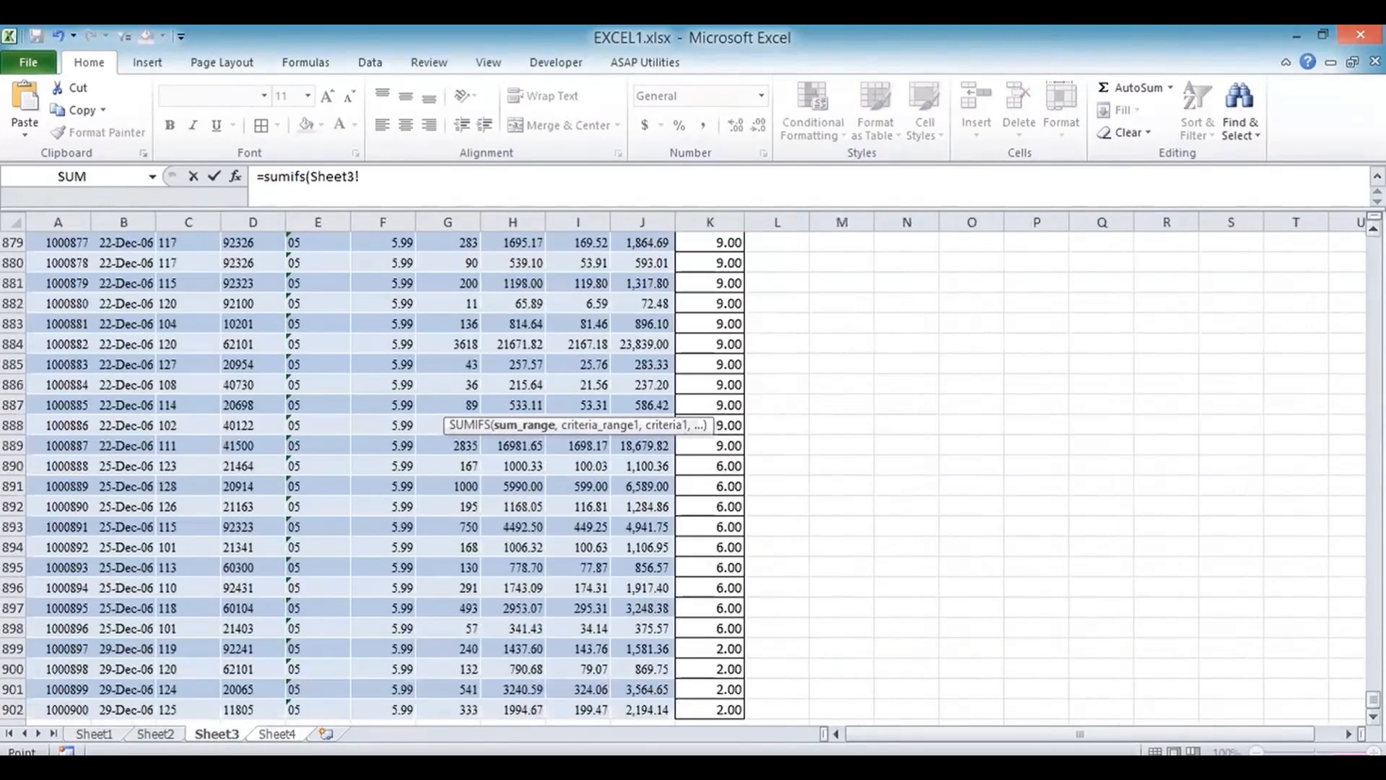
drag(1373, 699, 1353, 194)
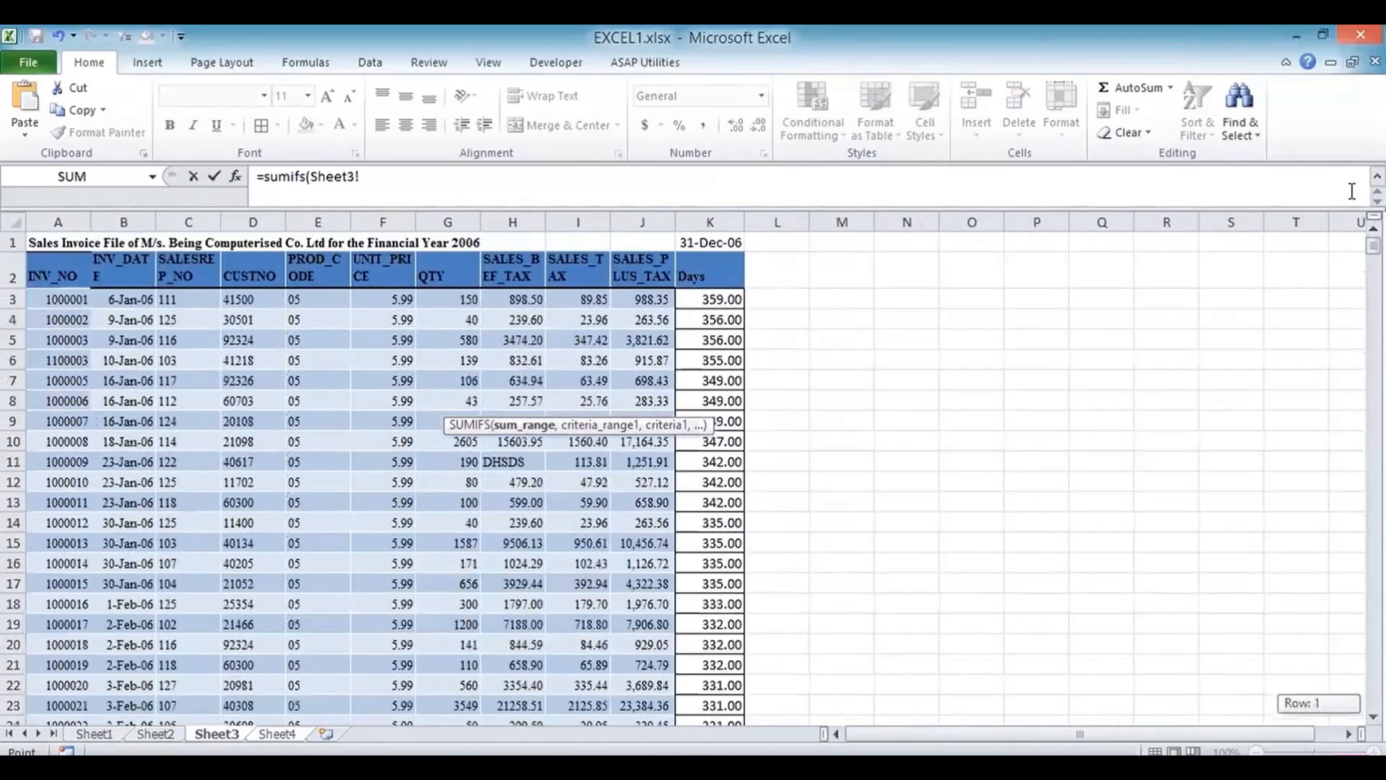
click(650, 303)
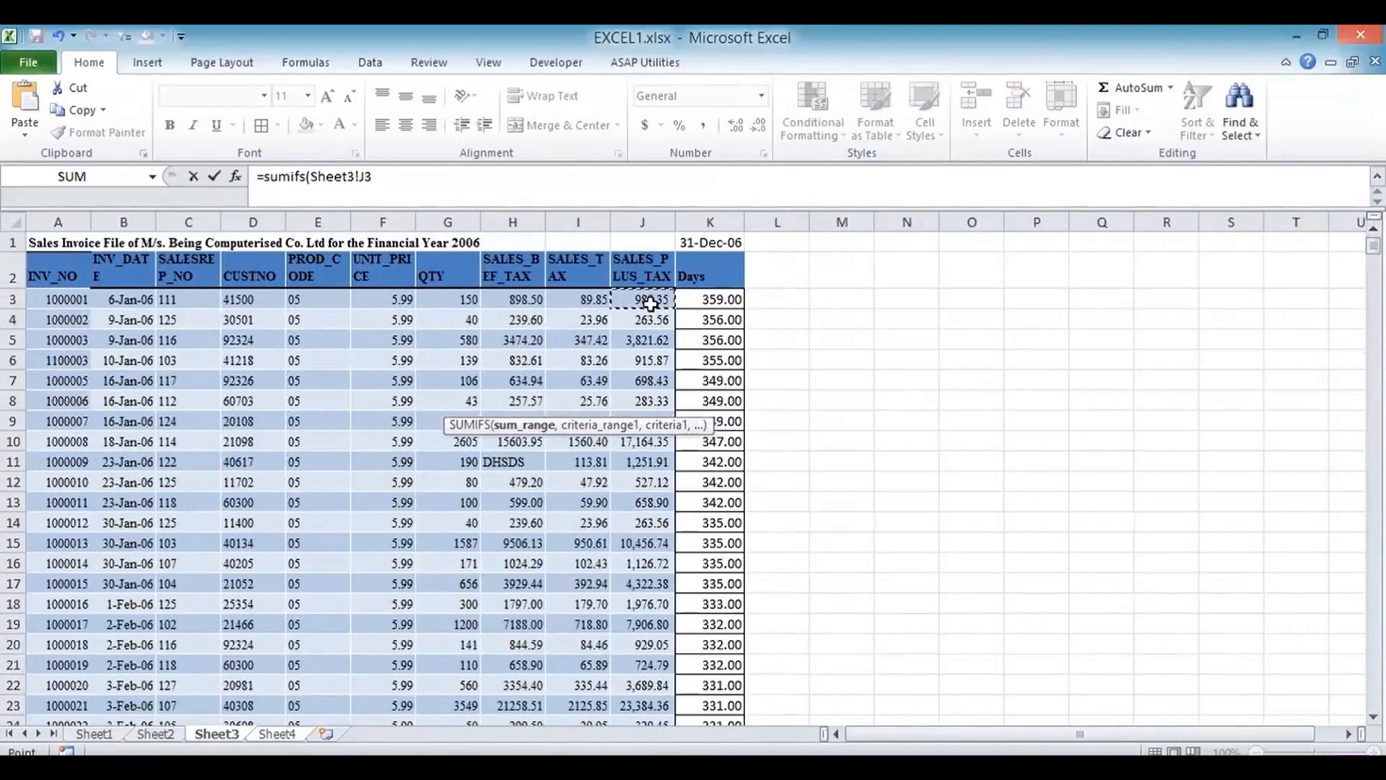
key(ctrl+shift+Down)
text(,)
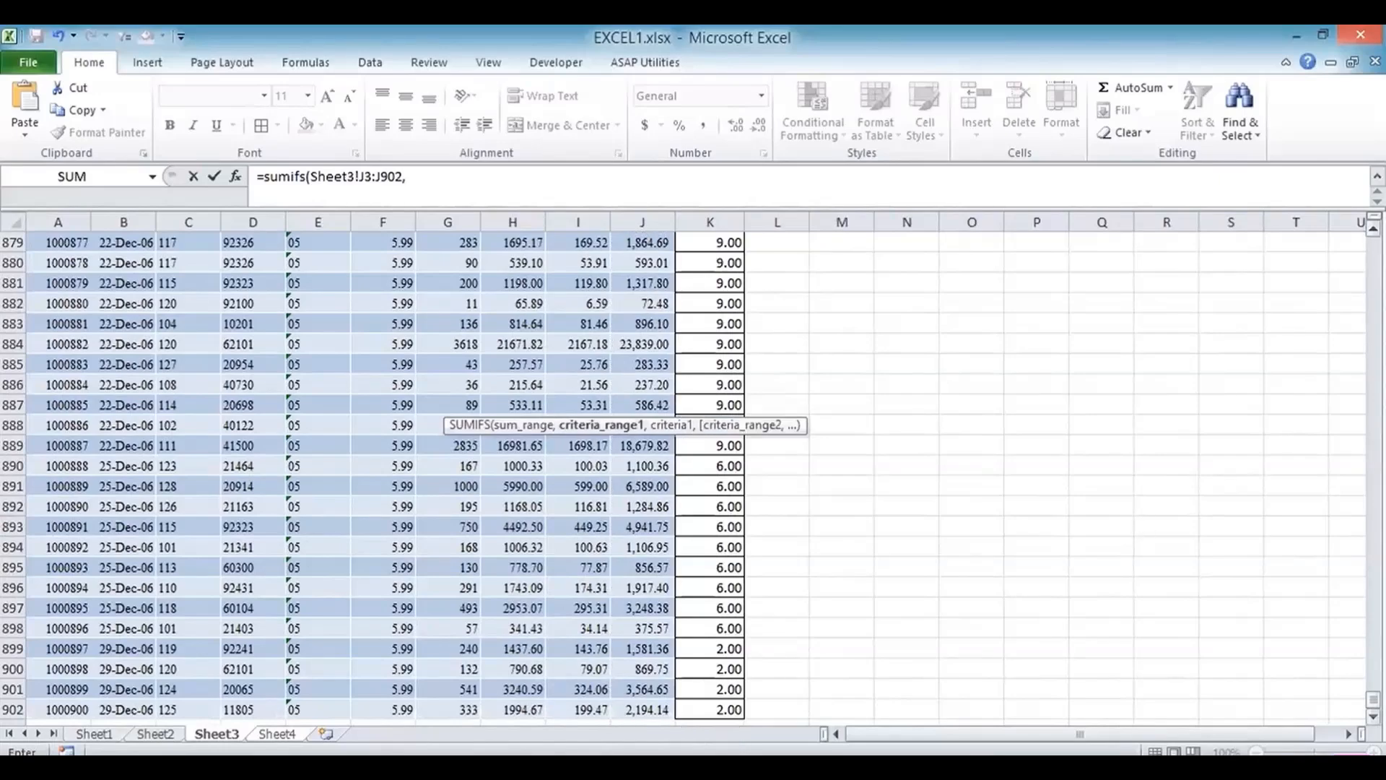
Step: Complete C9's SUMIFS formula with criteria range Sheet3!K3:K902 and criterion ">=120"
drag(1373, 698, 1372, 238)
click(723, 296)
key(ctrl+shift+Down)
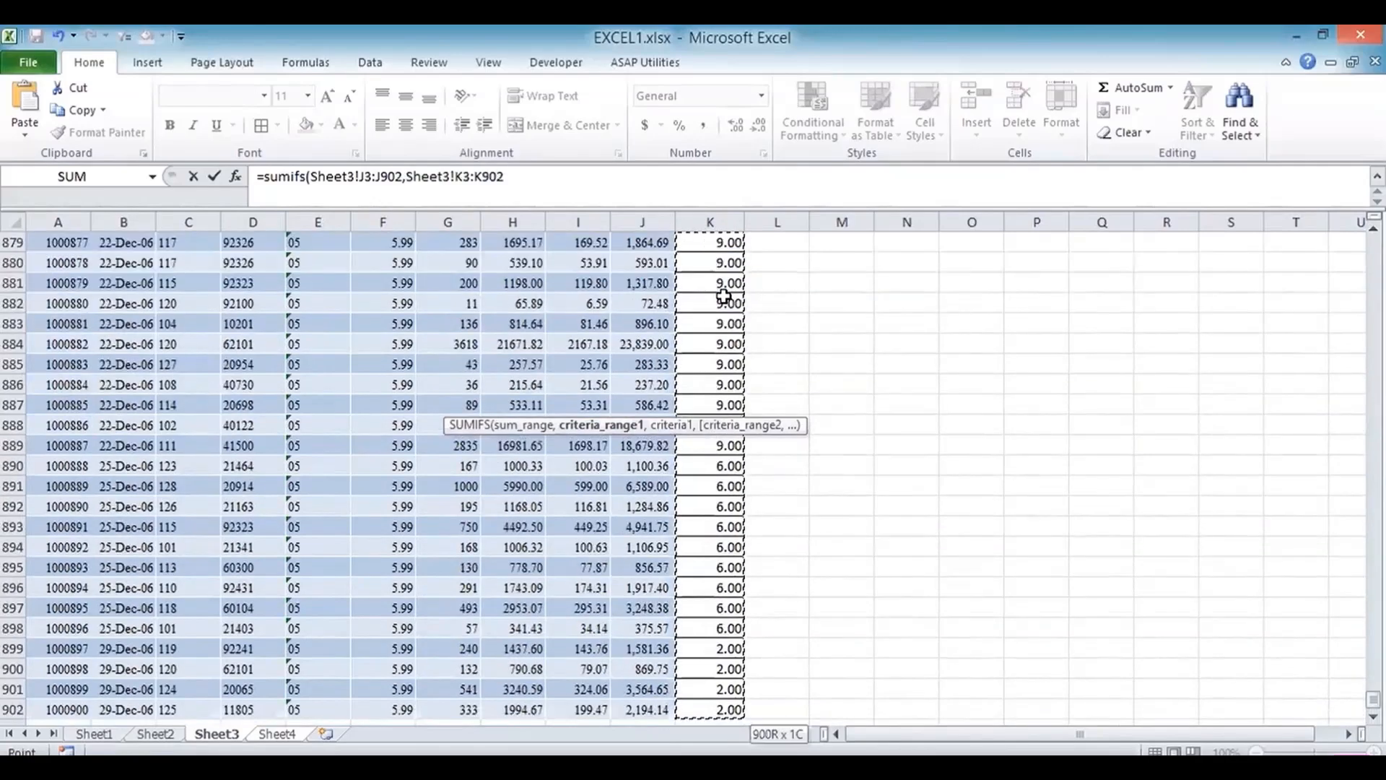
text(,">=120)
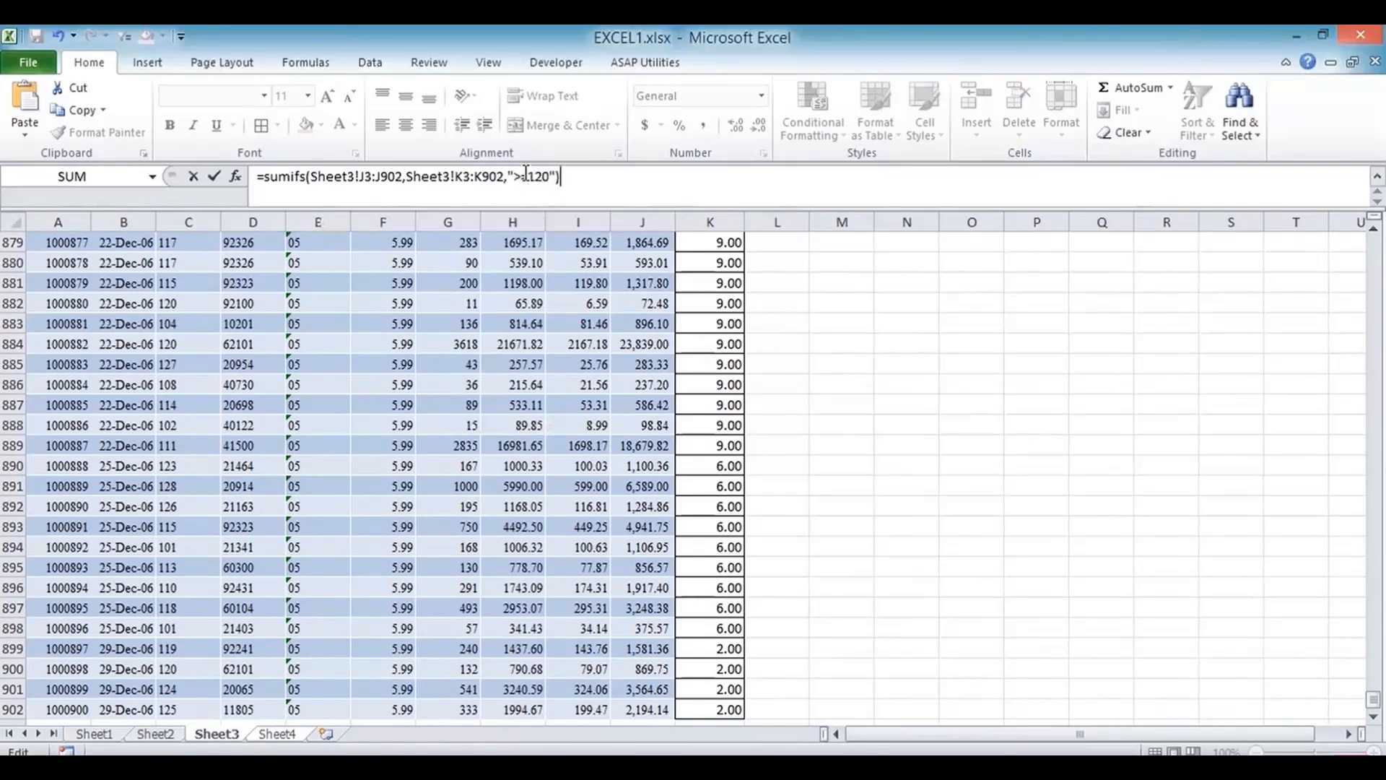
key(Return)
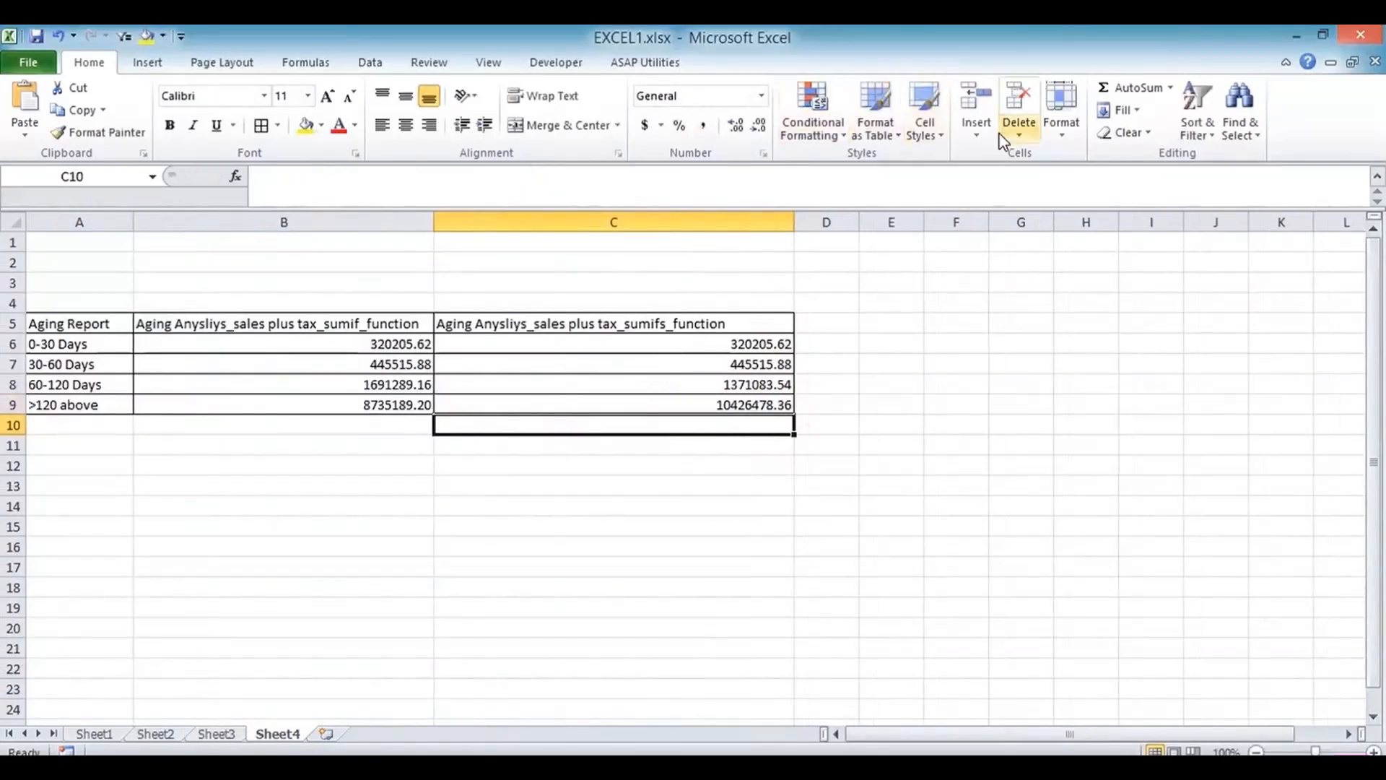
Step: Total the SUMIFS column in C10 with =SUM(C6:C9)
click(1130, 88)
click(1130, 90)
key(Up)
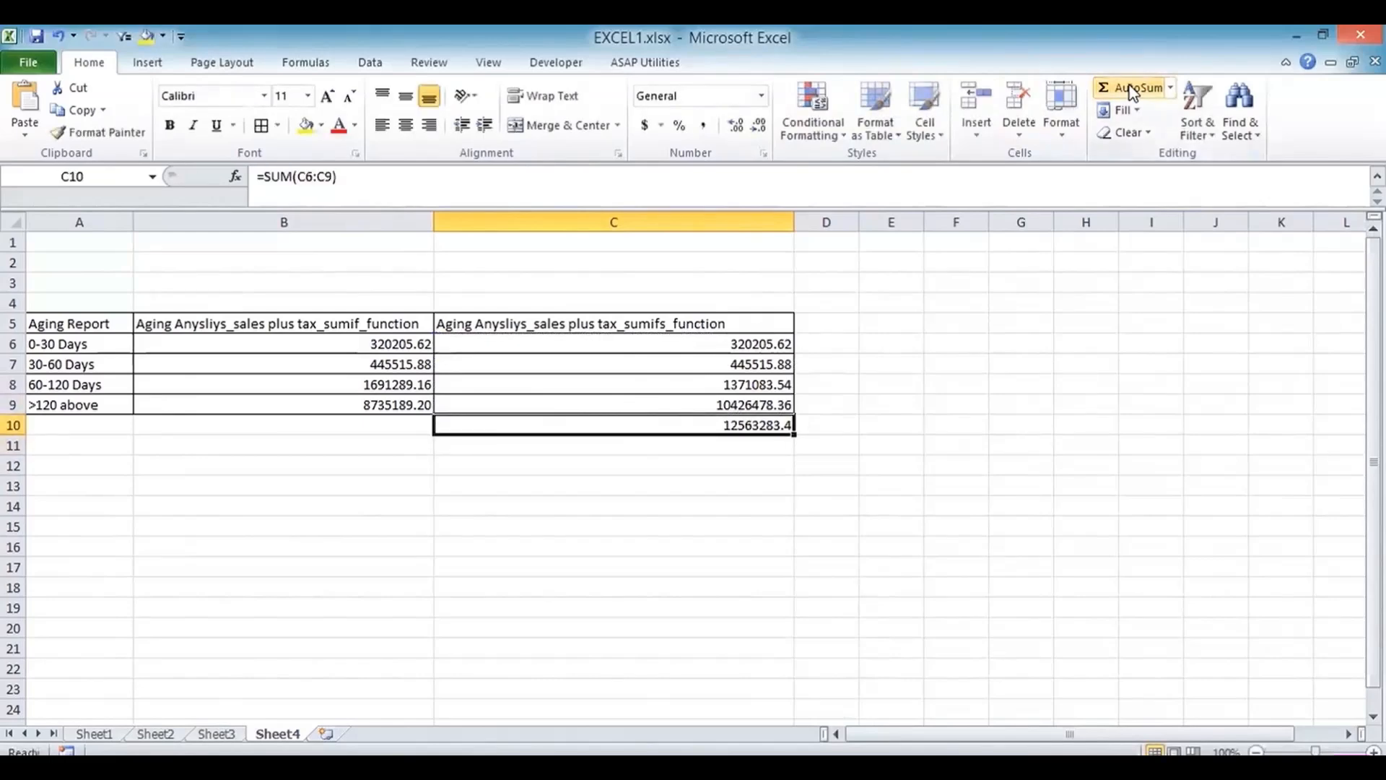
Step: Compare the SUMIF formulas in B8 and B9, and change B8's formula to subtract (B7+B6)
key(Left)
key(Left)
key(Right)
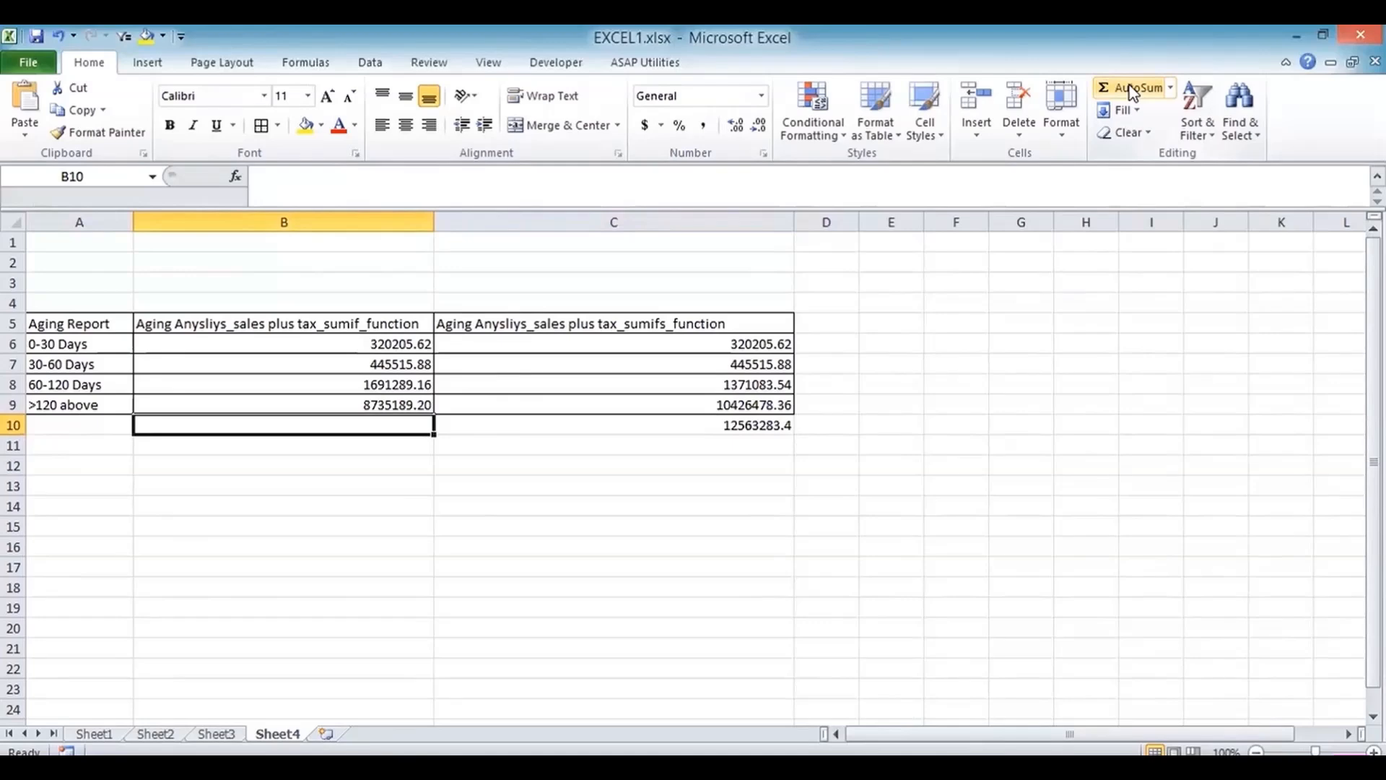
key(Up)
key(Up)
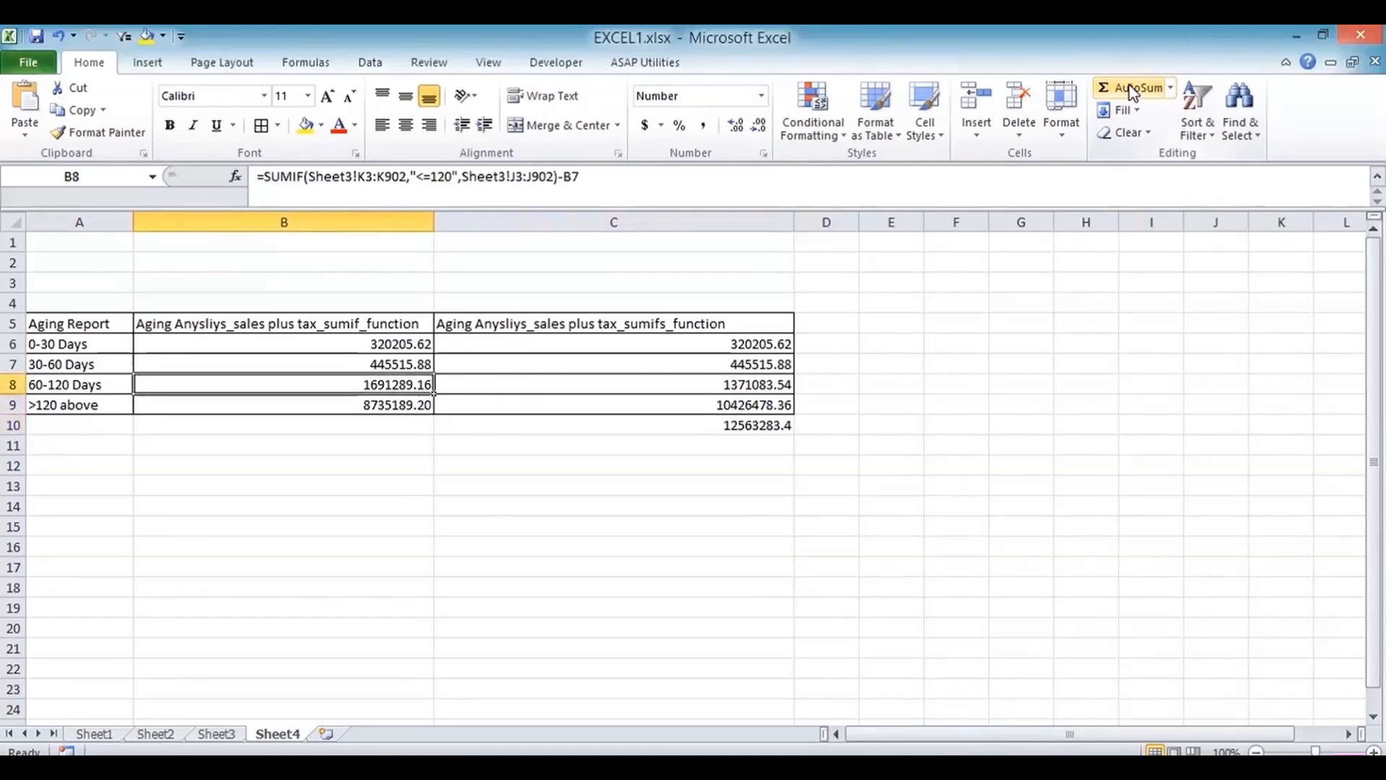
key(Down)
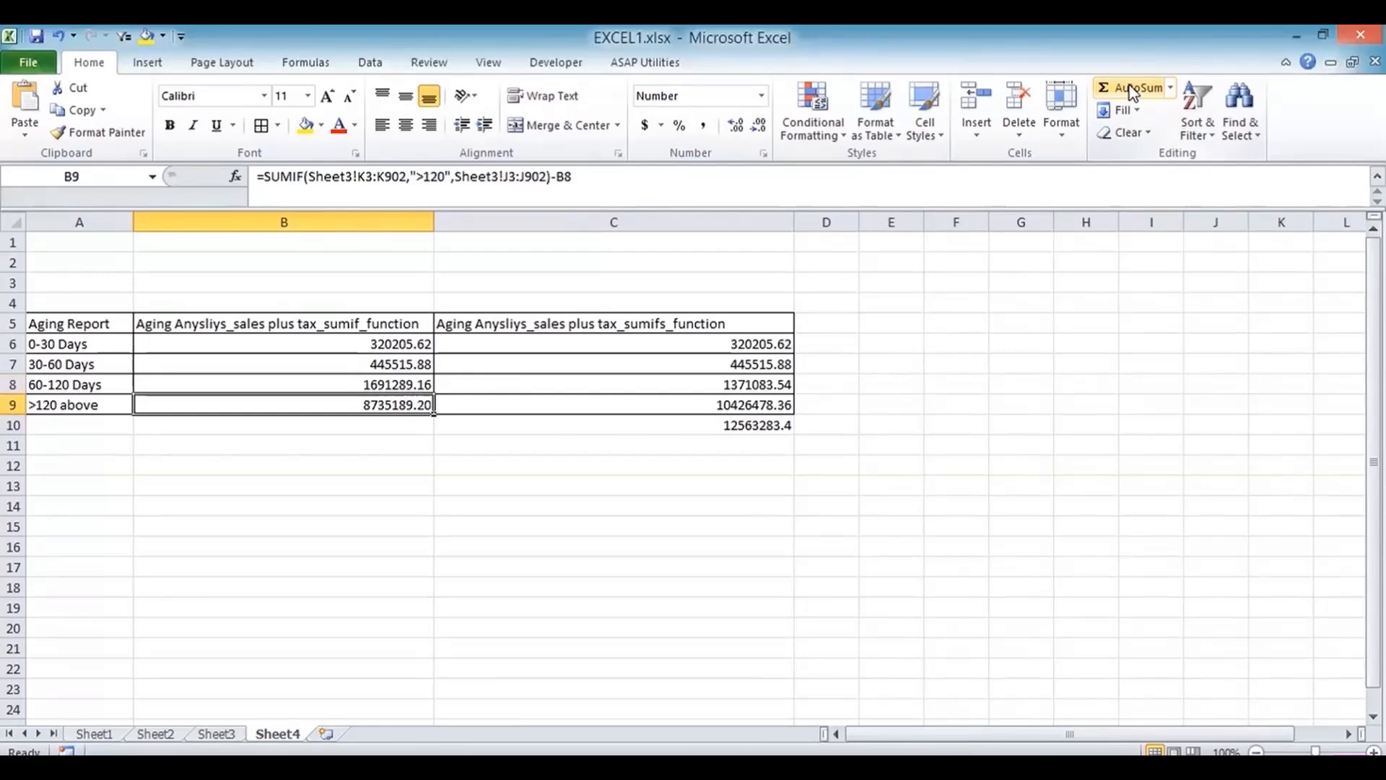
key(Up)
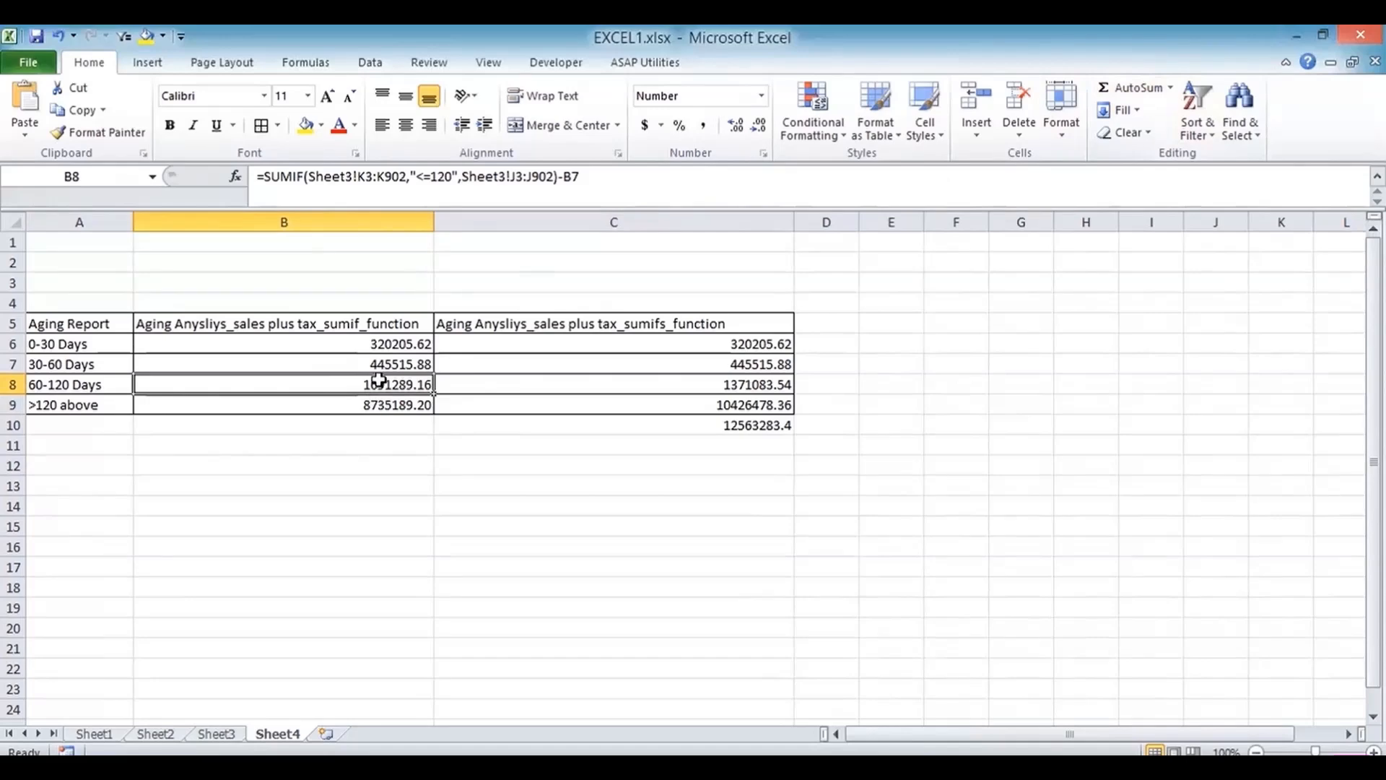
click(563, 175)
text(()
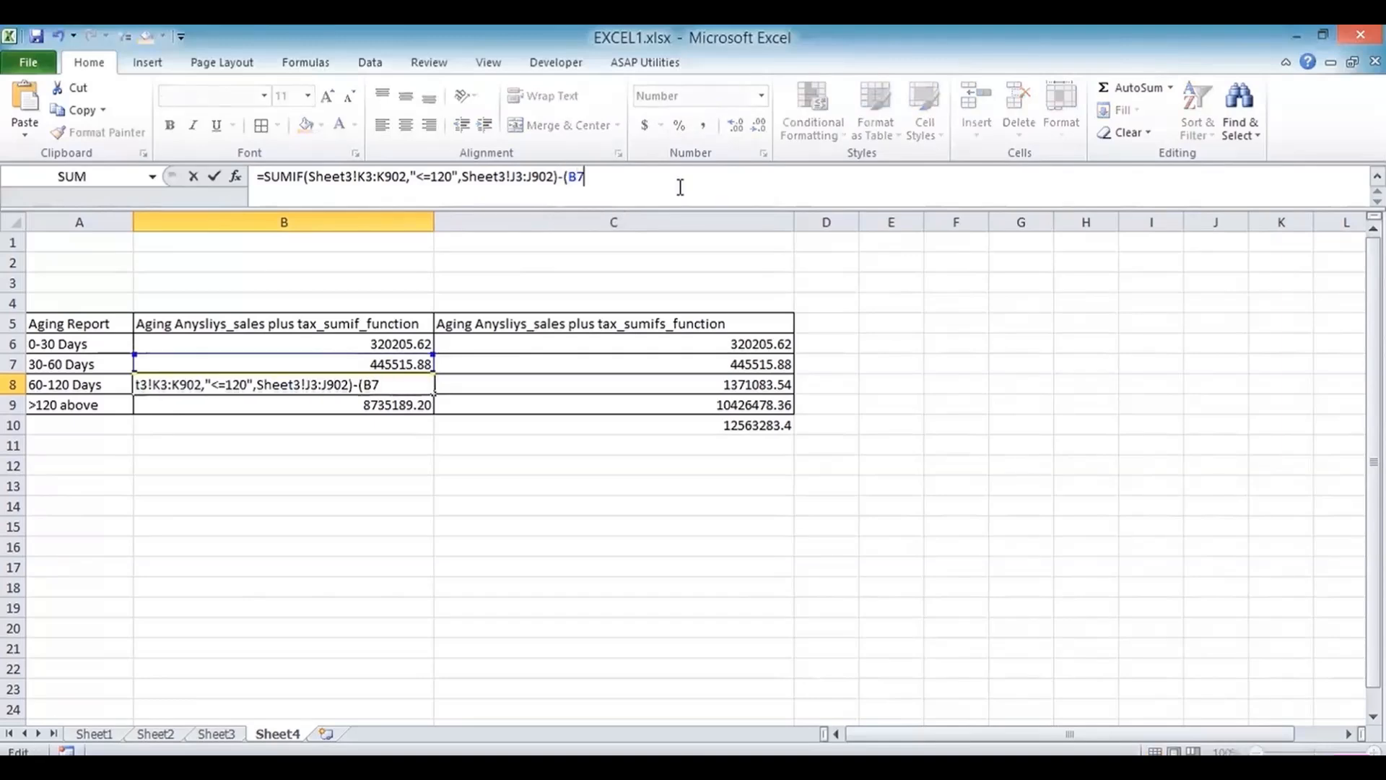
click(407, 336)
text())
key(Return)
key(Up)
Step: Re-enter the B8 reference that is subtracted in B9's SUMIF formula
key(Down)
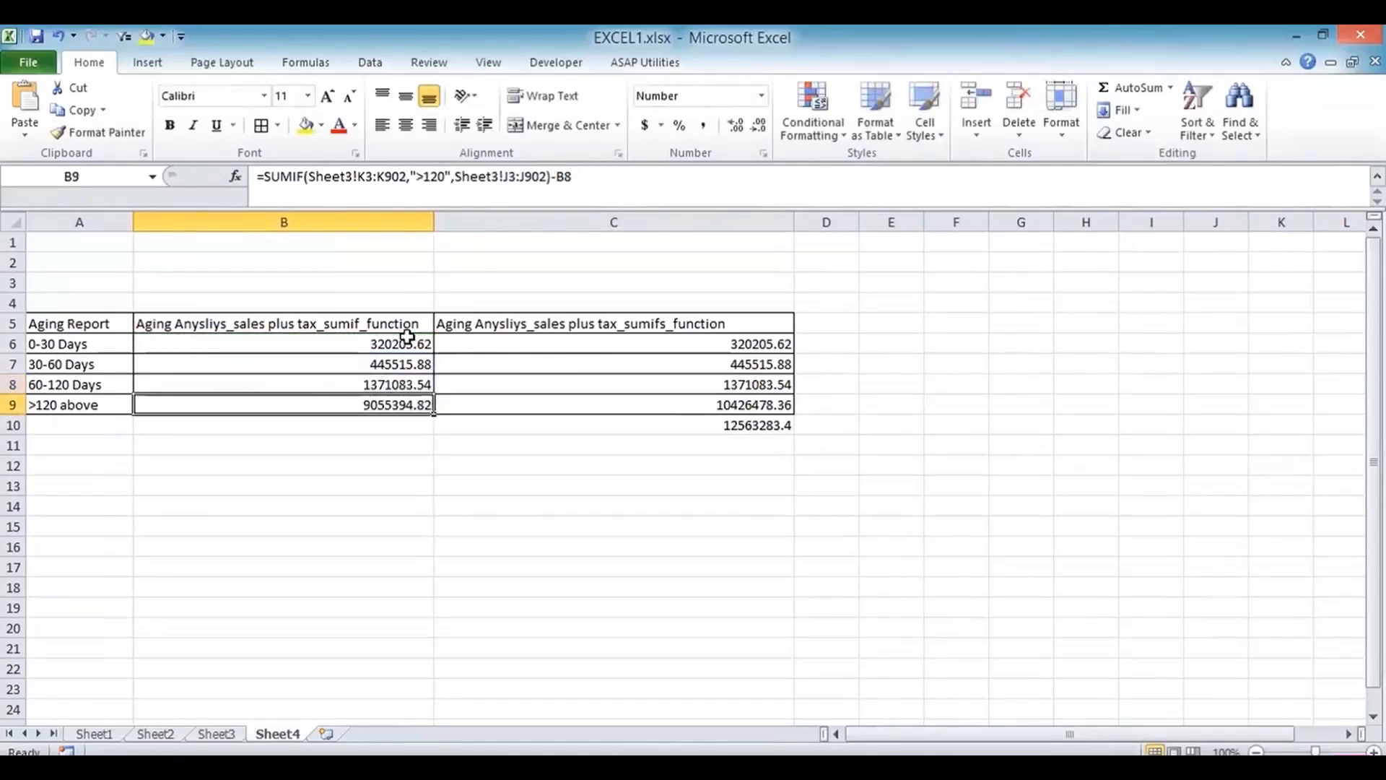
click(577, 178)
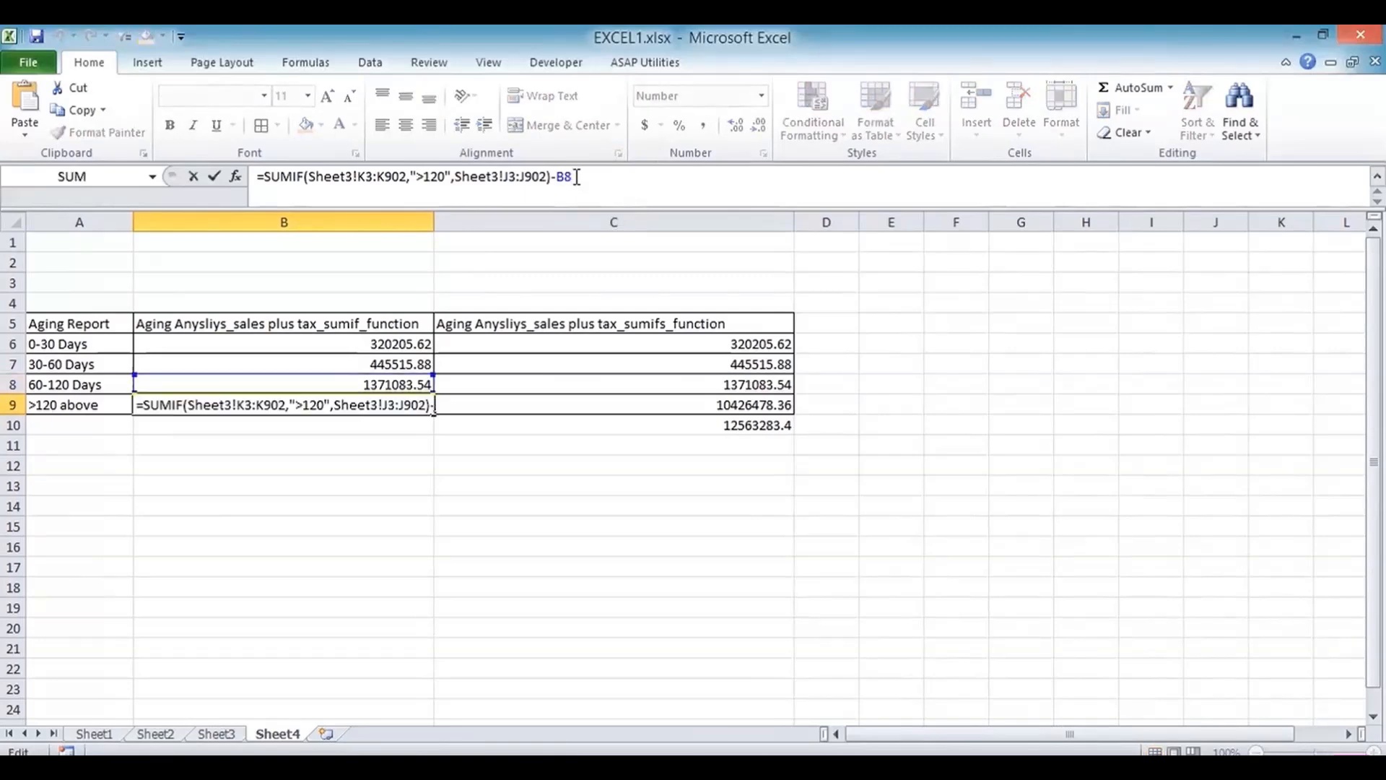
key(BackSpace)
key(Escape)
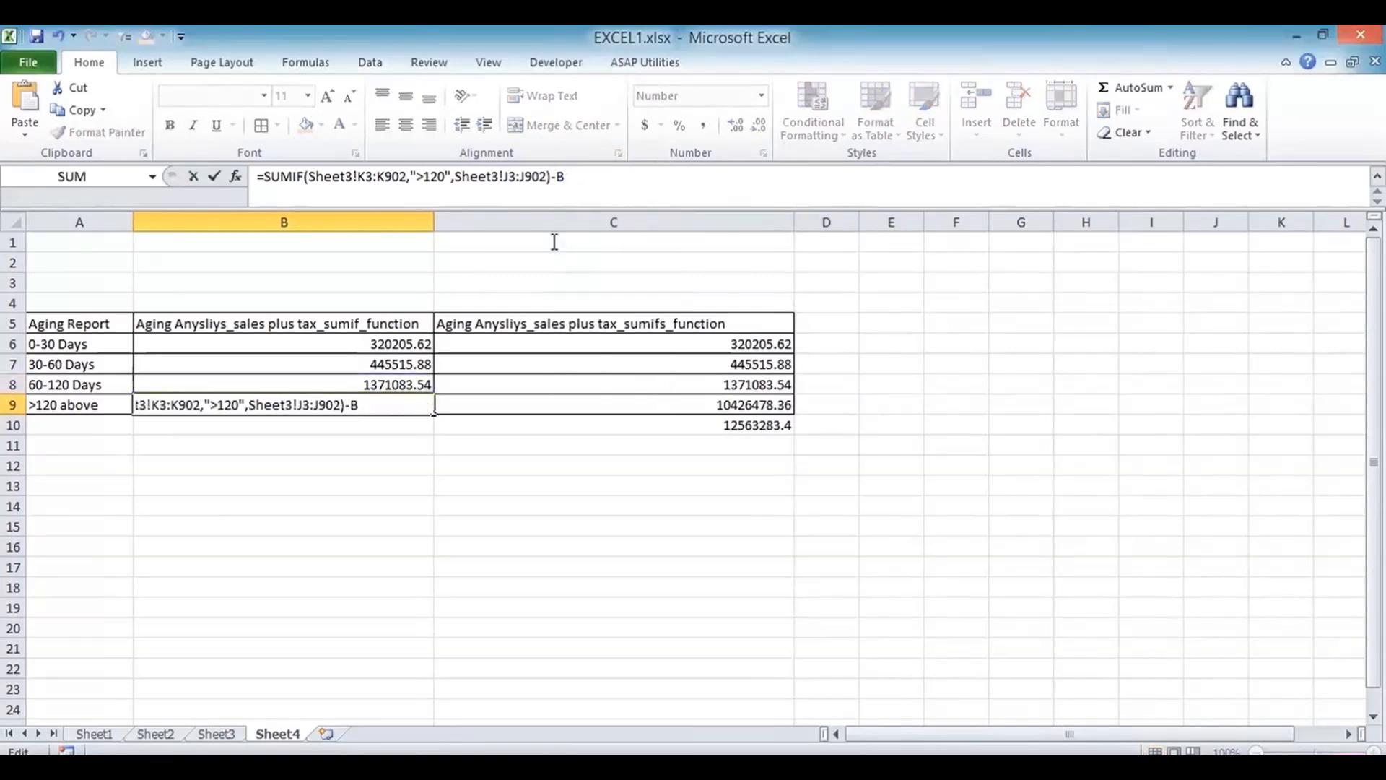
key(BackSpace)
click(390, 383)
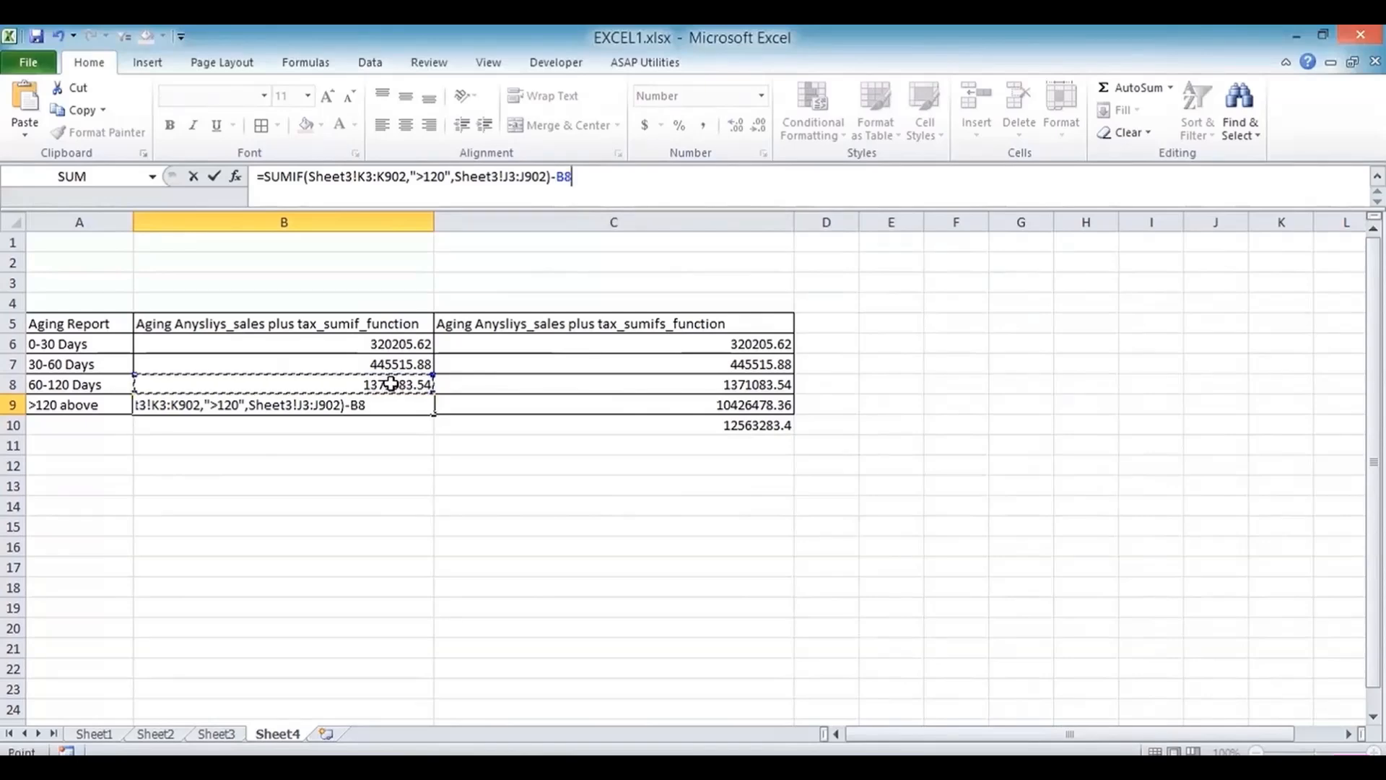
key(Return)
key(Up)
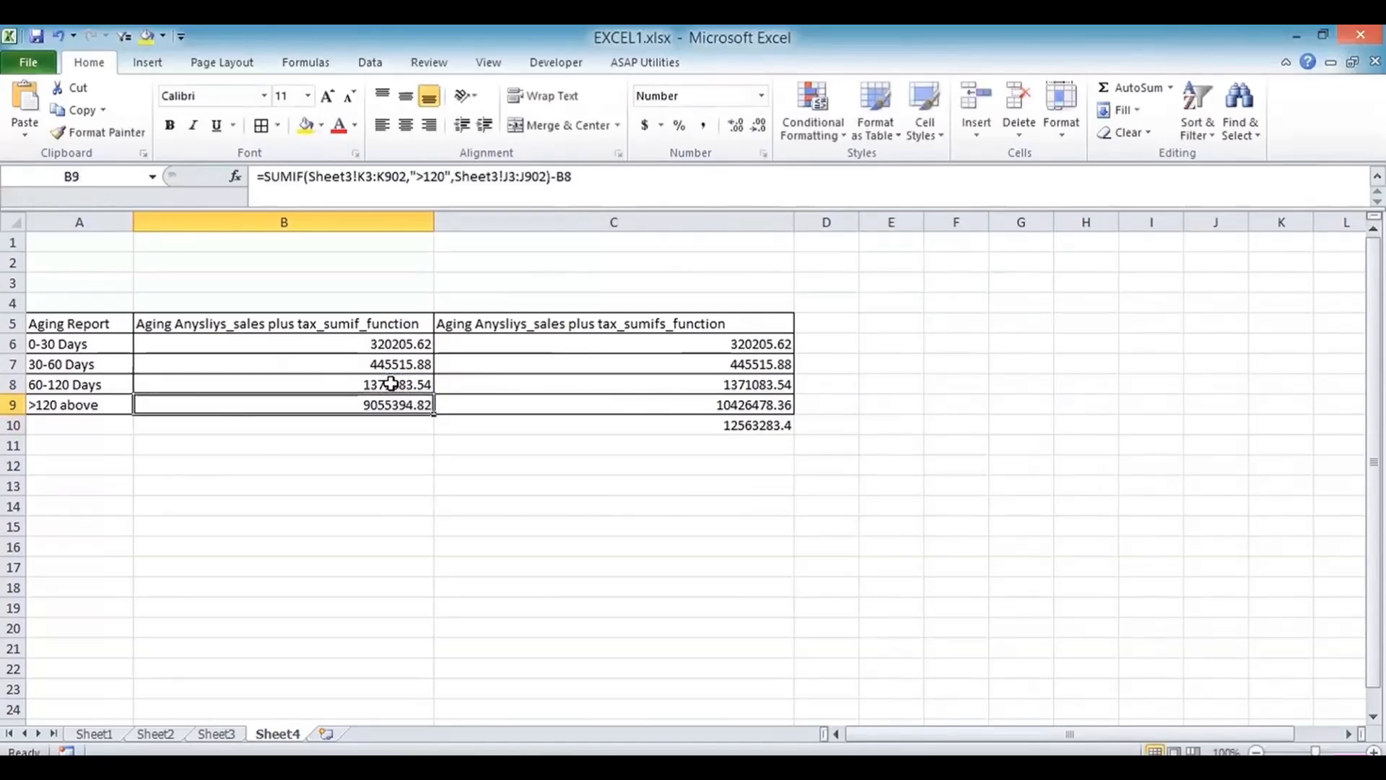
Step: Try subtracting (B8+B7+B6) in B9's SUMIF formula and accept the proposed correction
click(558, 178)
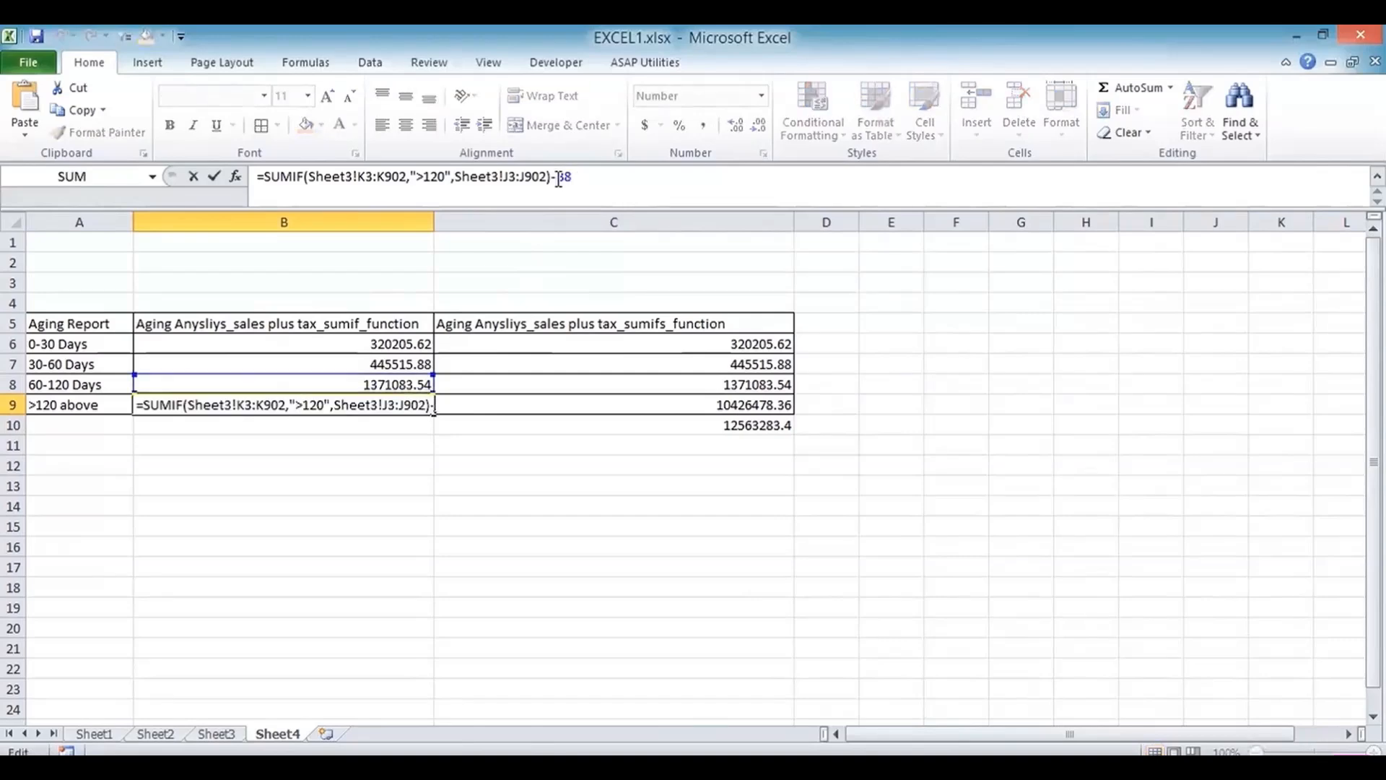
text((B8)
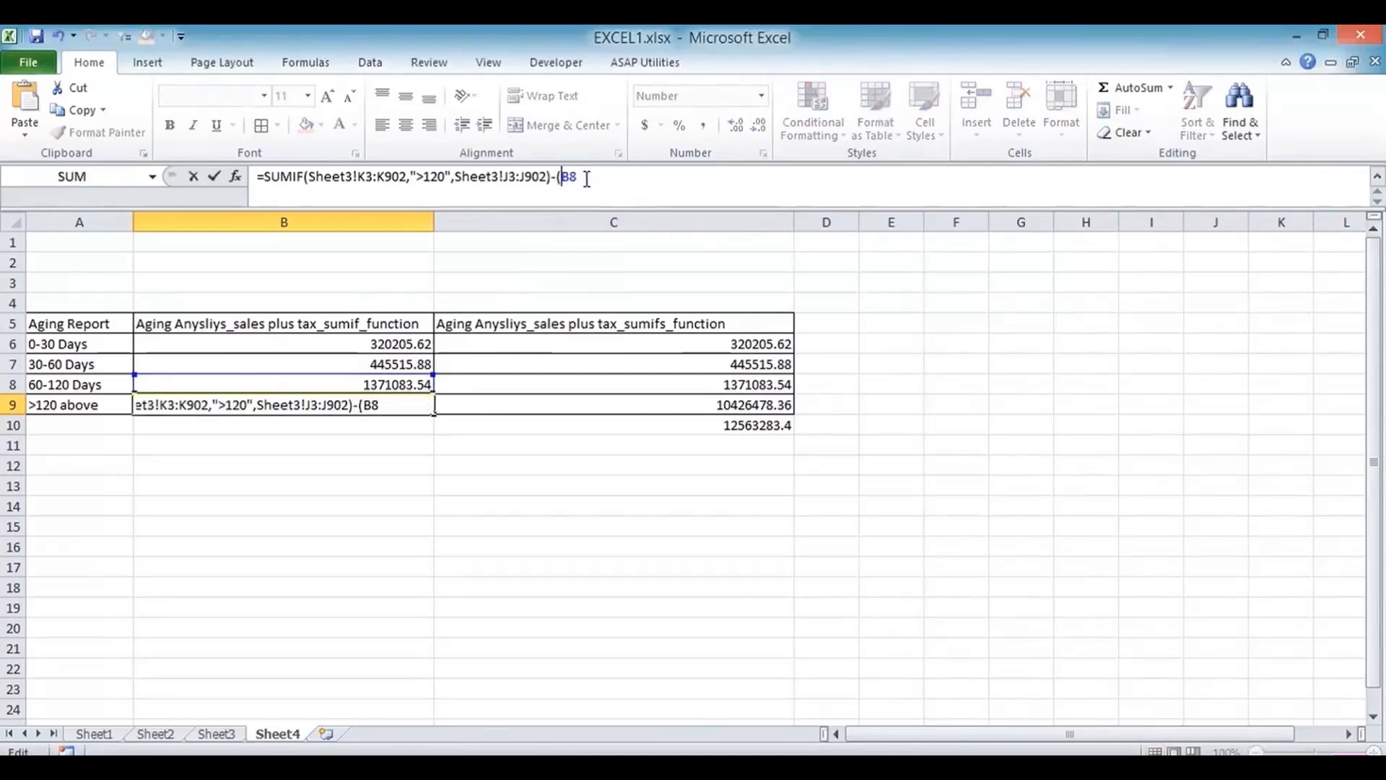
text(+)
click(392, 365)
text(+)
click(377, 344)
key(Return)
key(Return)
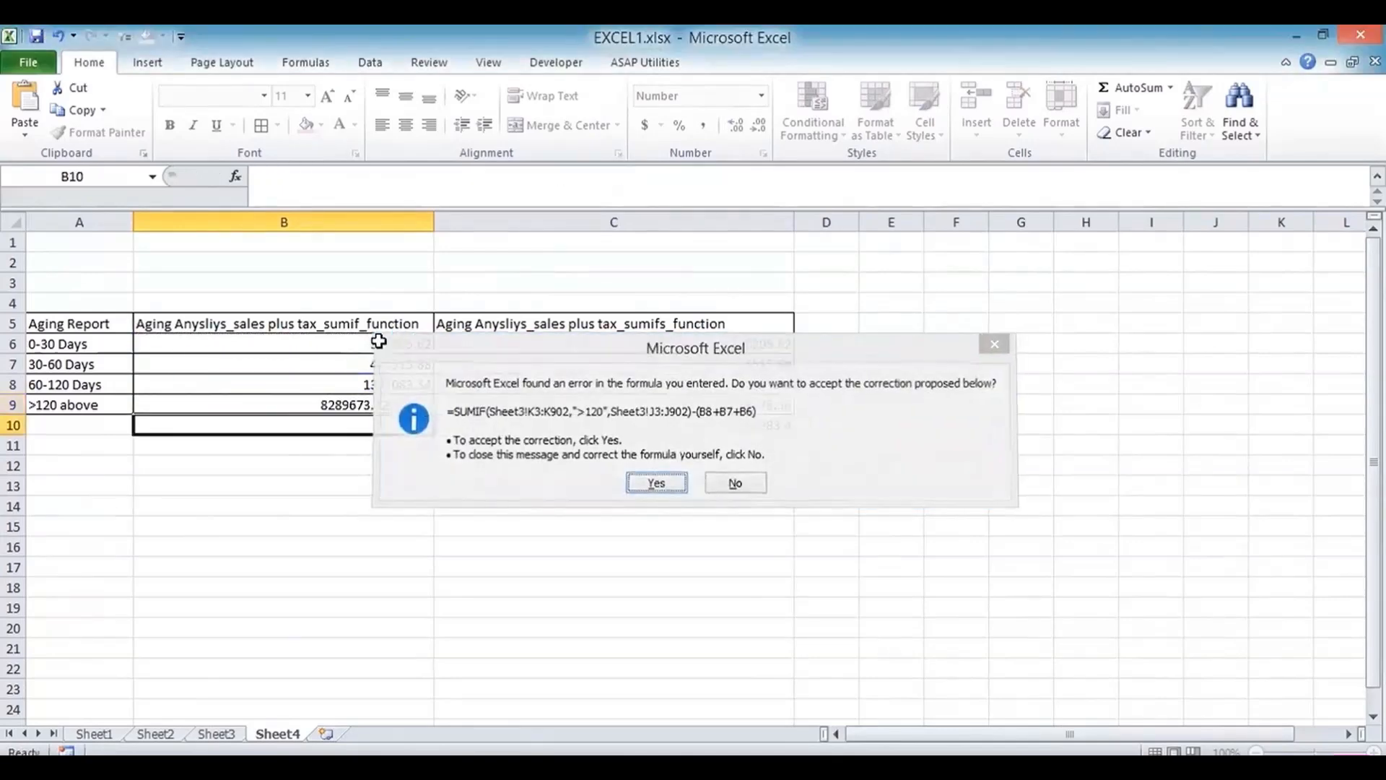
Step: Compare the SUMIF formulas in B8 and B9 with the SUMIFS column's total in C10
click(393, 402)
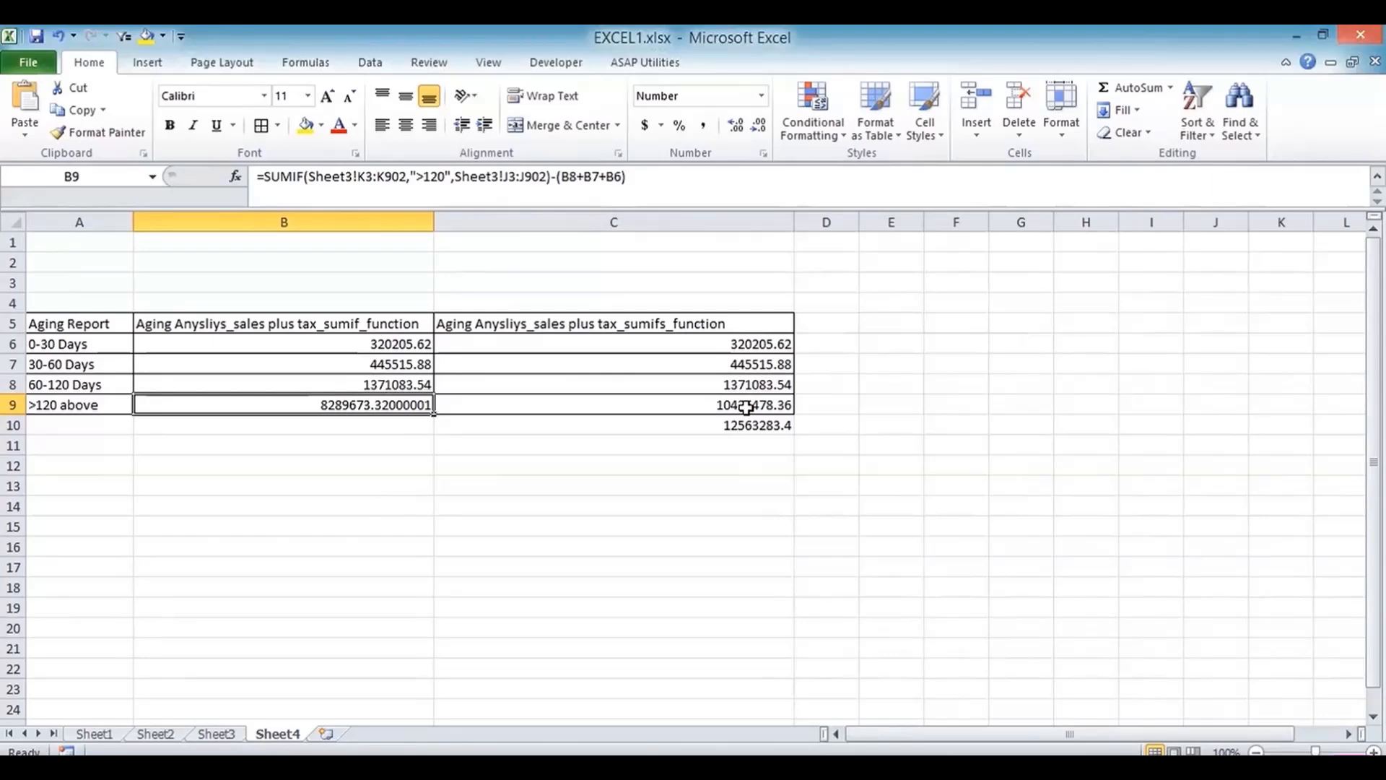
key(Up)
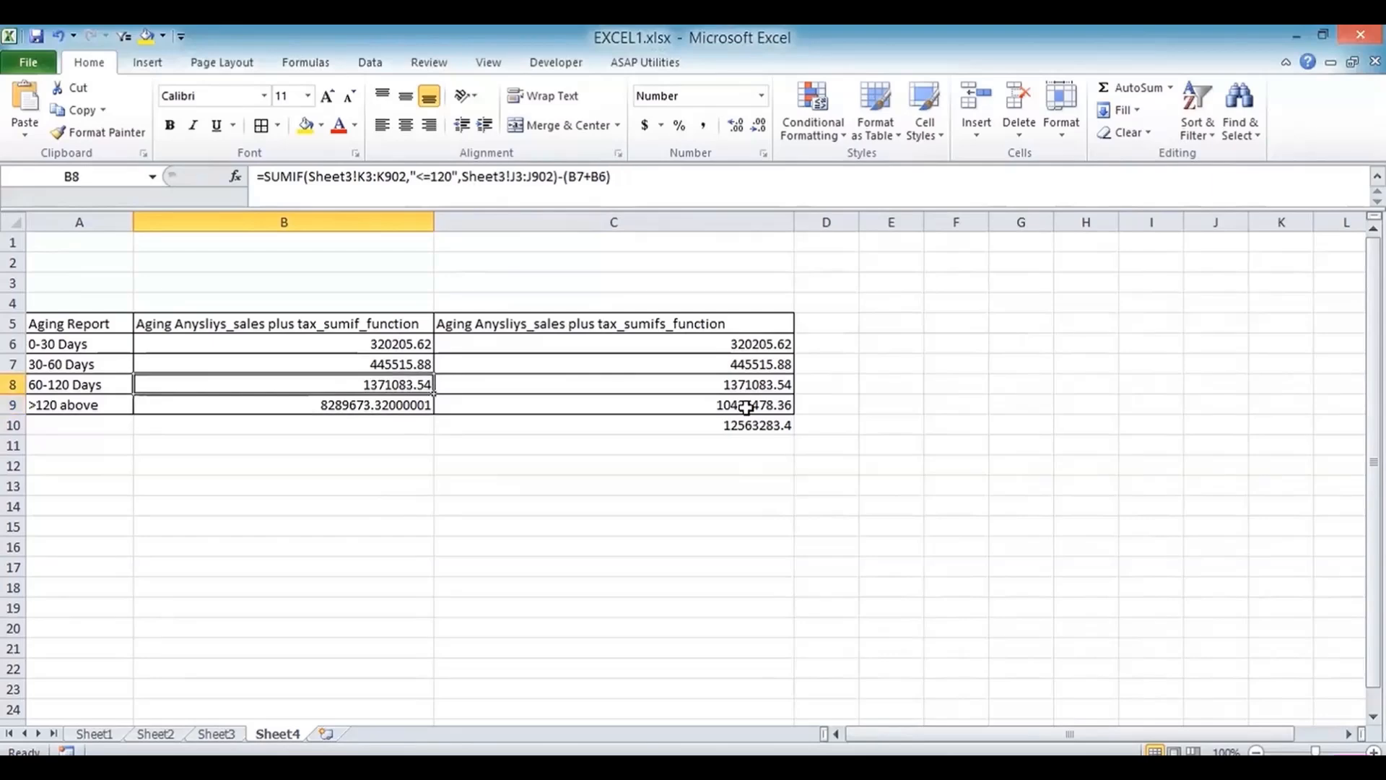
key(Down)
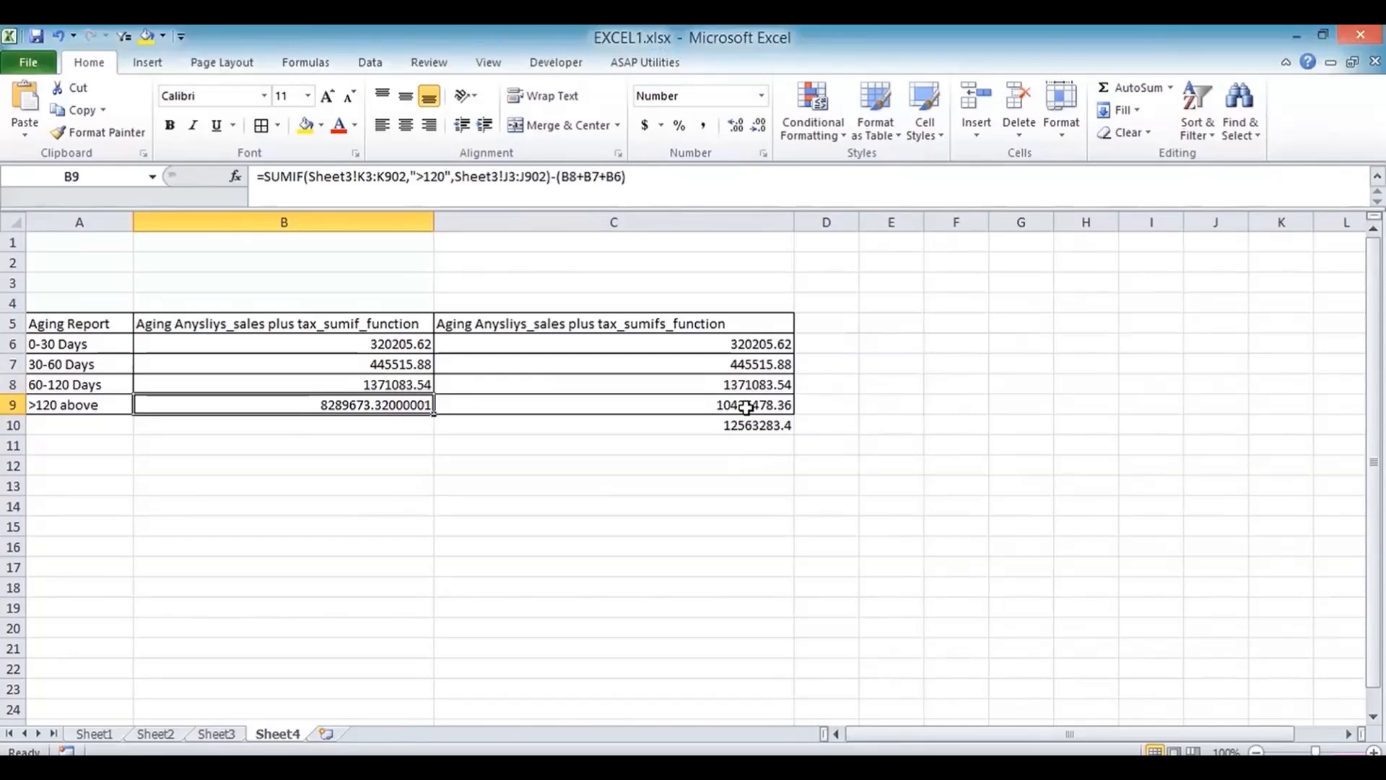
click(737, 423)
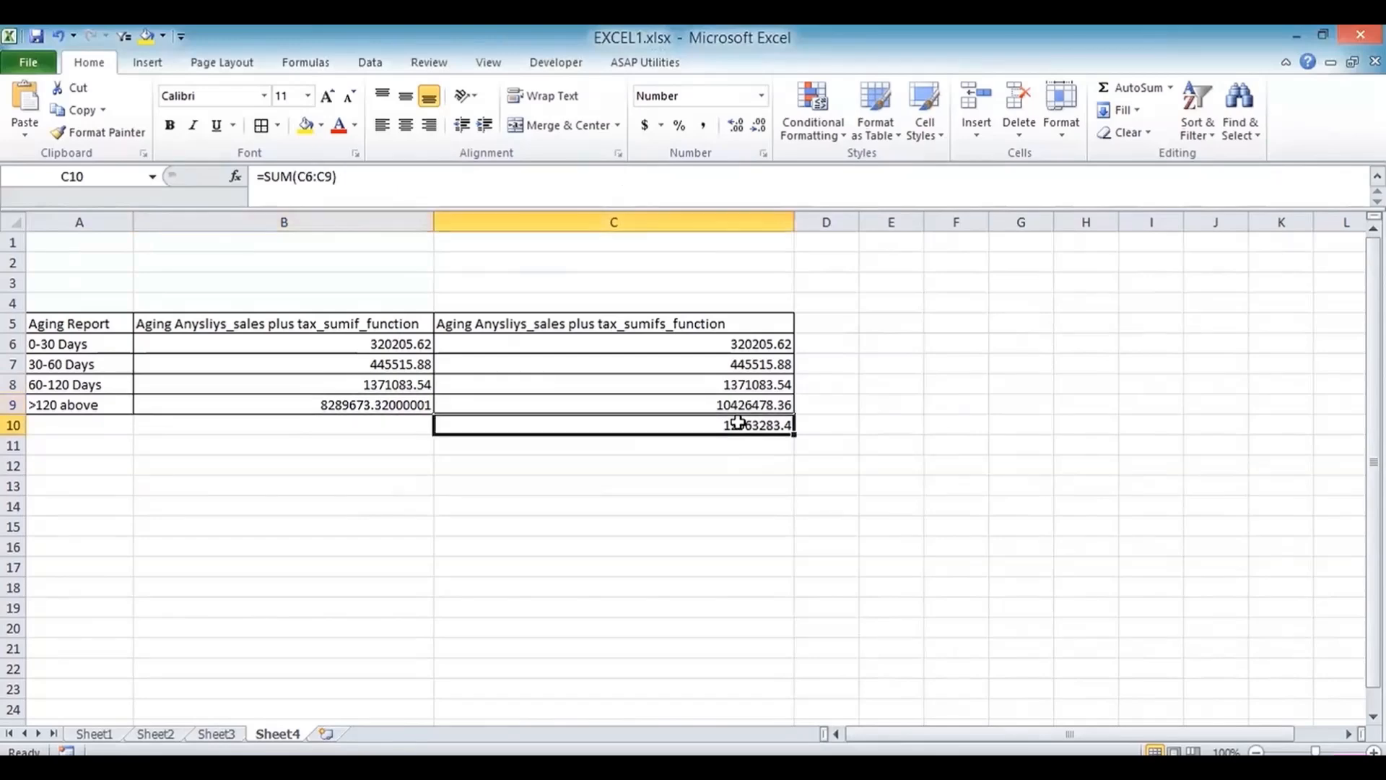
key(Left)
key(Left)
key(Up)
key(Up)
key(Up)
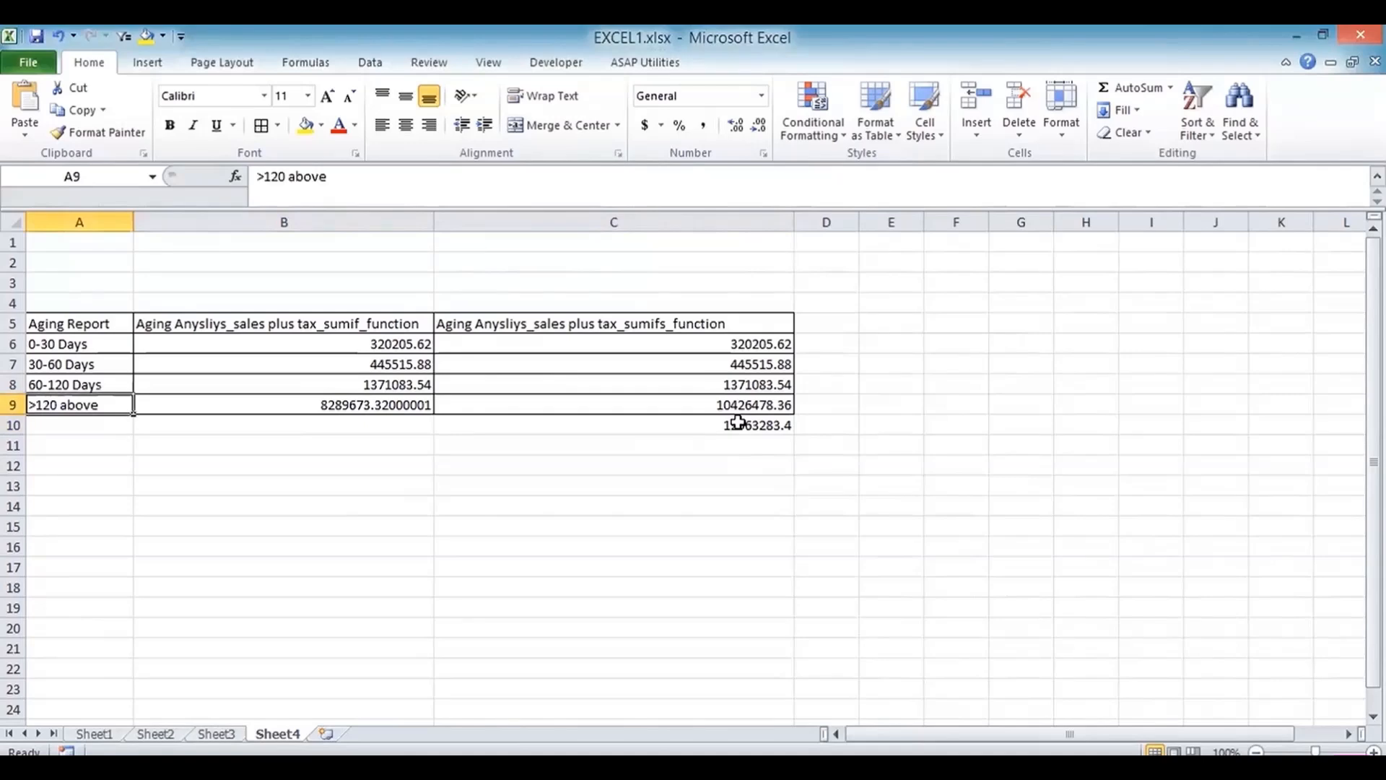
key(Down)
key(Right)
key(Right)
key(Down)
key(Left)
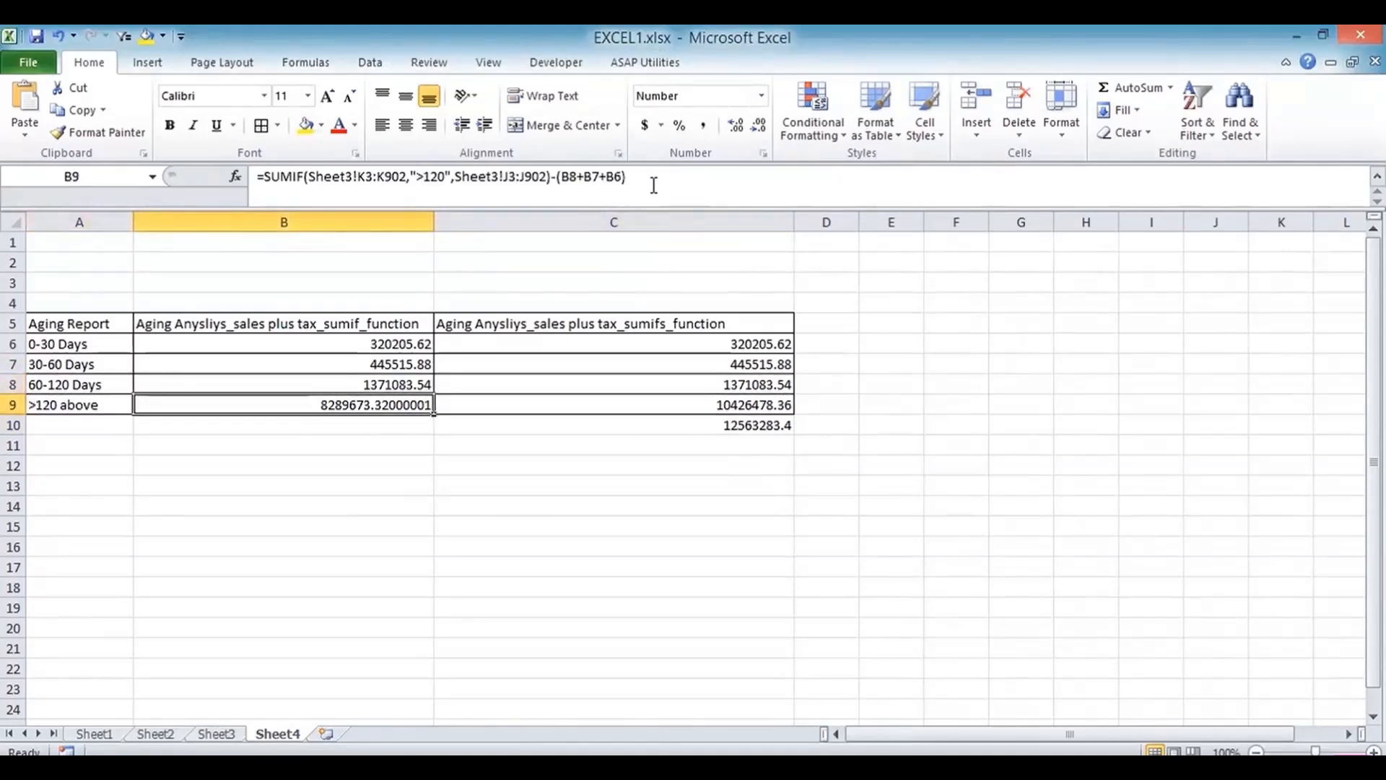
Step: Remove the subtraction from B9's formula so it reads =SUMIF(Sheet3!K3:K902,">120",Sheet3!J3:J902)
click(653, 185)
drag(627, 181, 562, 176)
key(BackSpace)
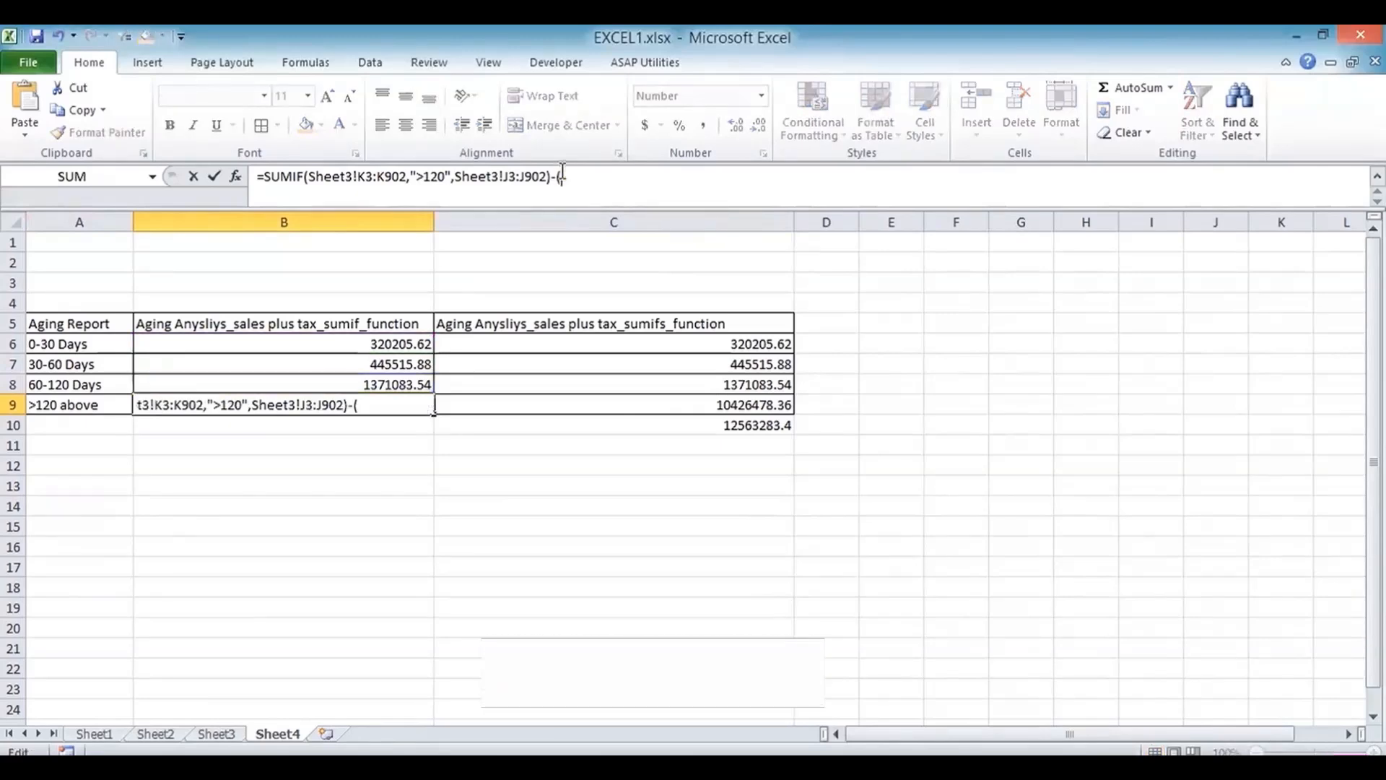
key(BackSpace)
key(BackSpace)
key(Return)
key(Up)
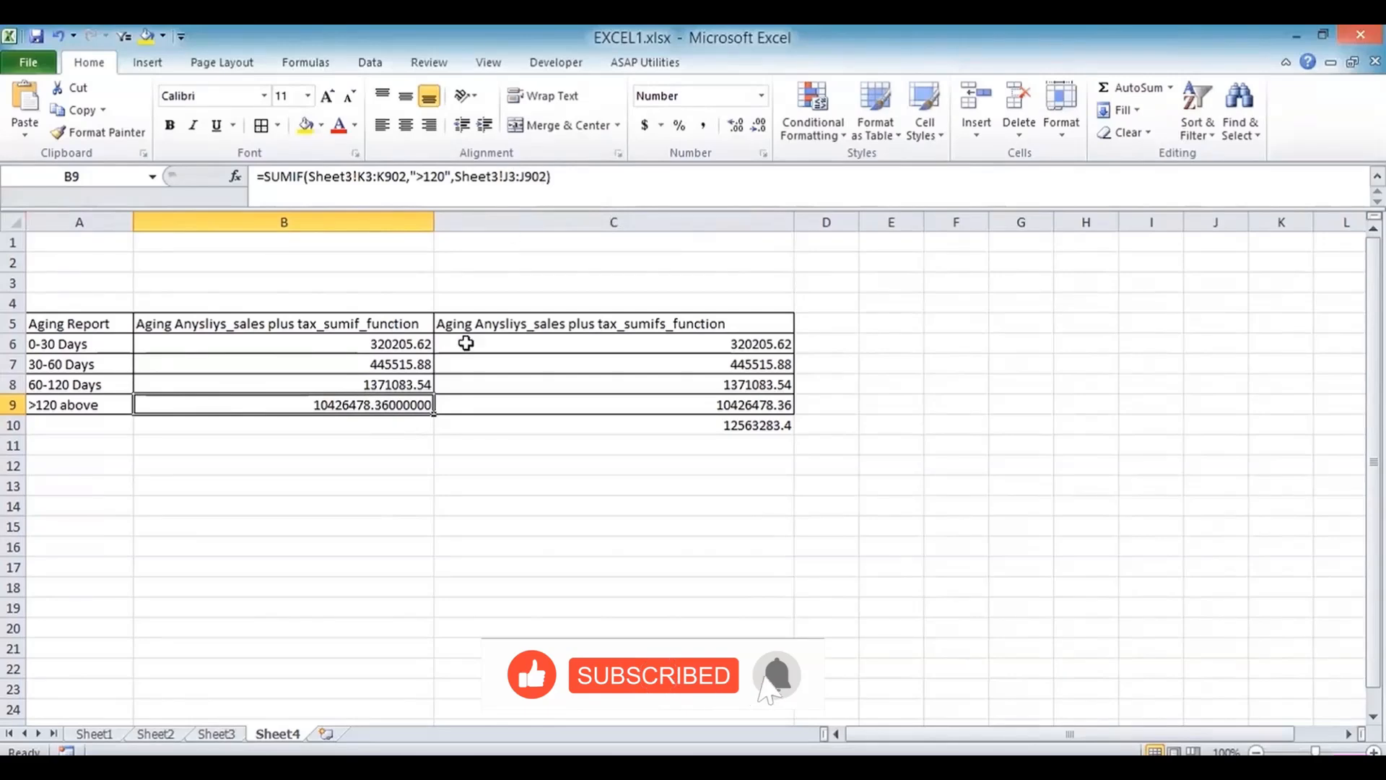
Step: Format the >120 above amount in B9 to show two decimal places
click(735, 126)
click(737, 127)
click(736, 127)
click(759, 127)
click(759, 127)
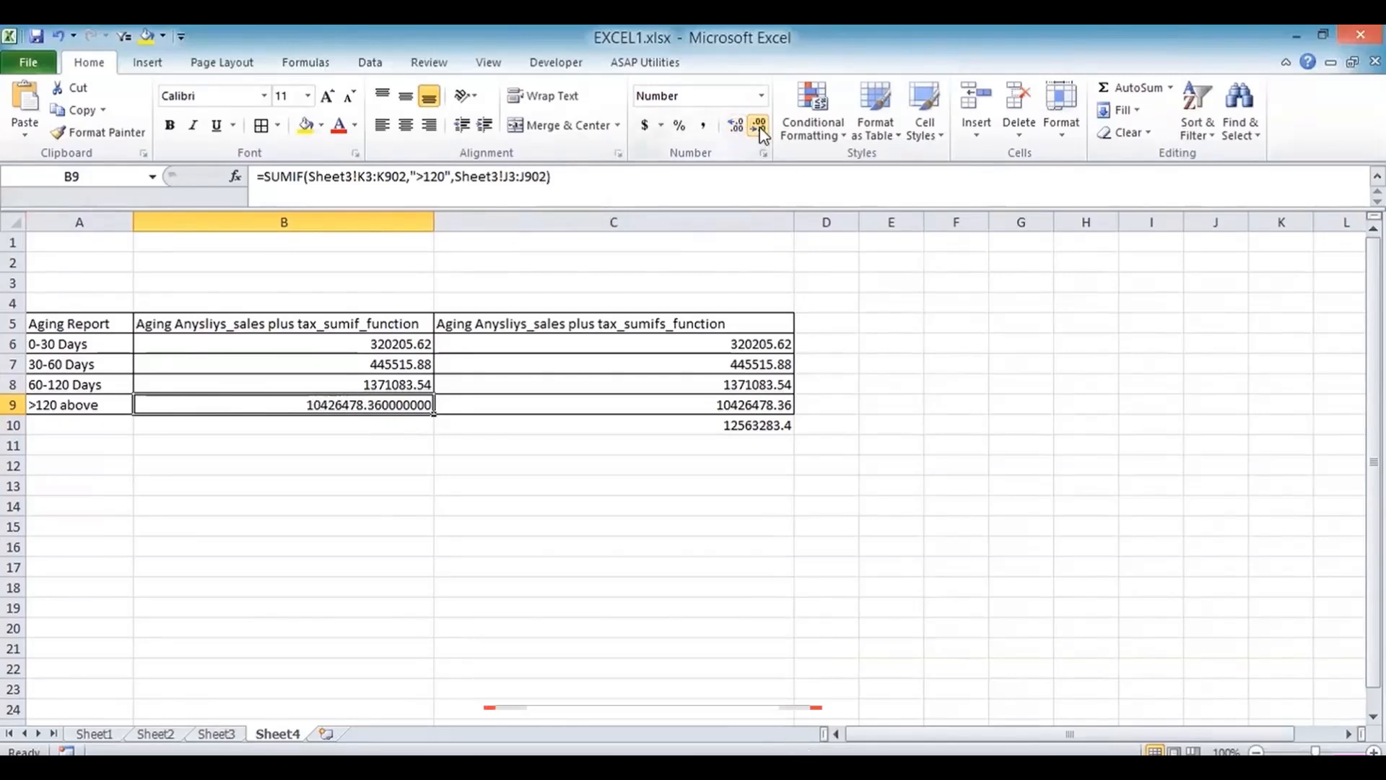
click(759, 127)
click(759, 127)
click(758, 127)
click(758, 127)
click(758, 127)
click(759, 127)
click(759, 127)
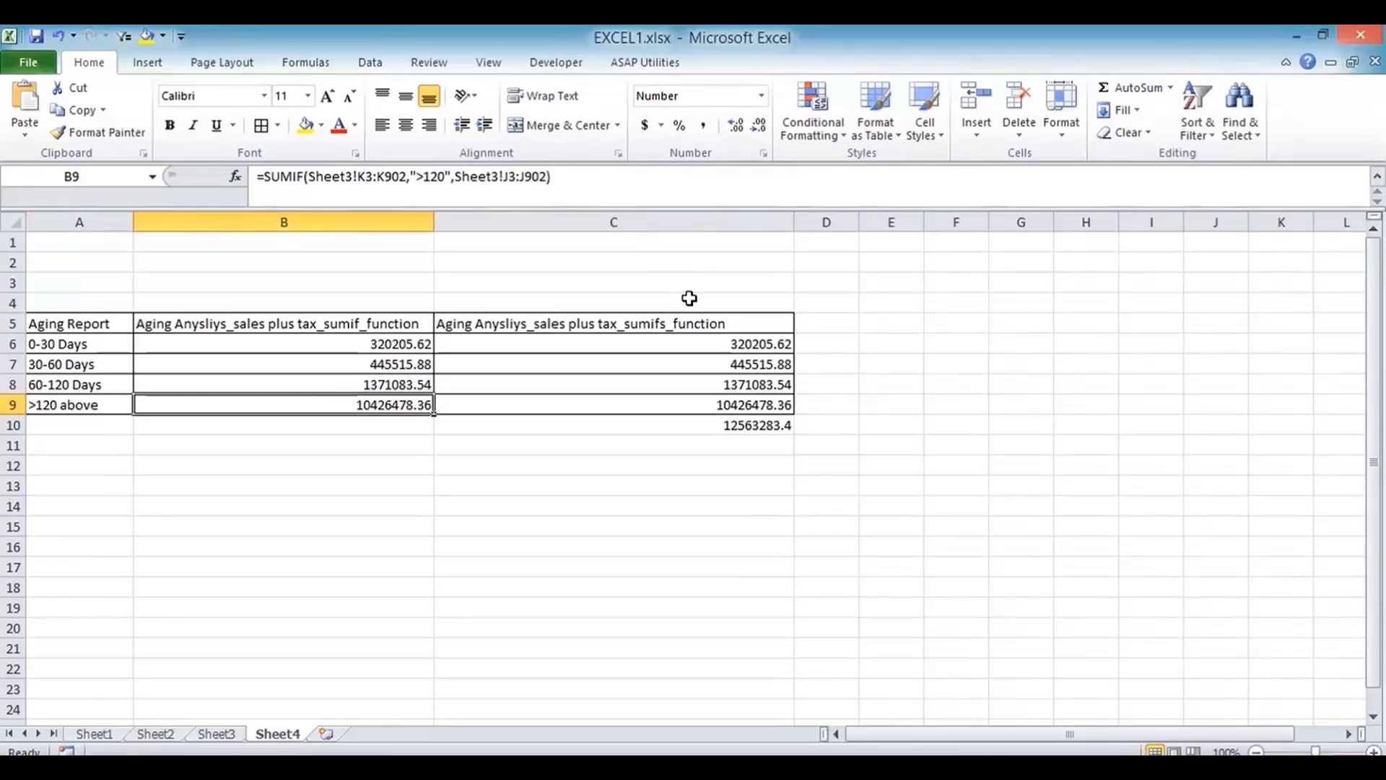
Step: Total the SUMIF column in B10 with =SUM(B6:B9)
key(Down)
click(1121, 93)
key(Return)
key(Up)
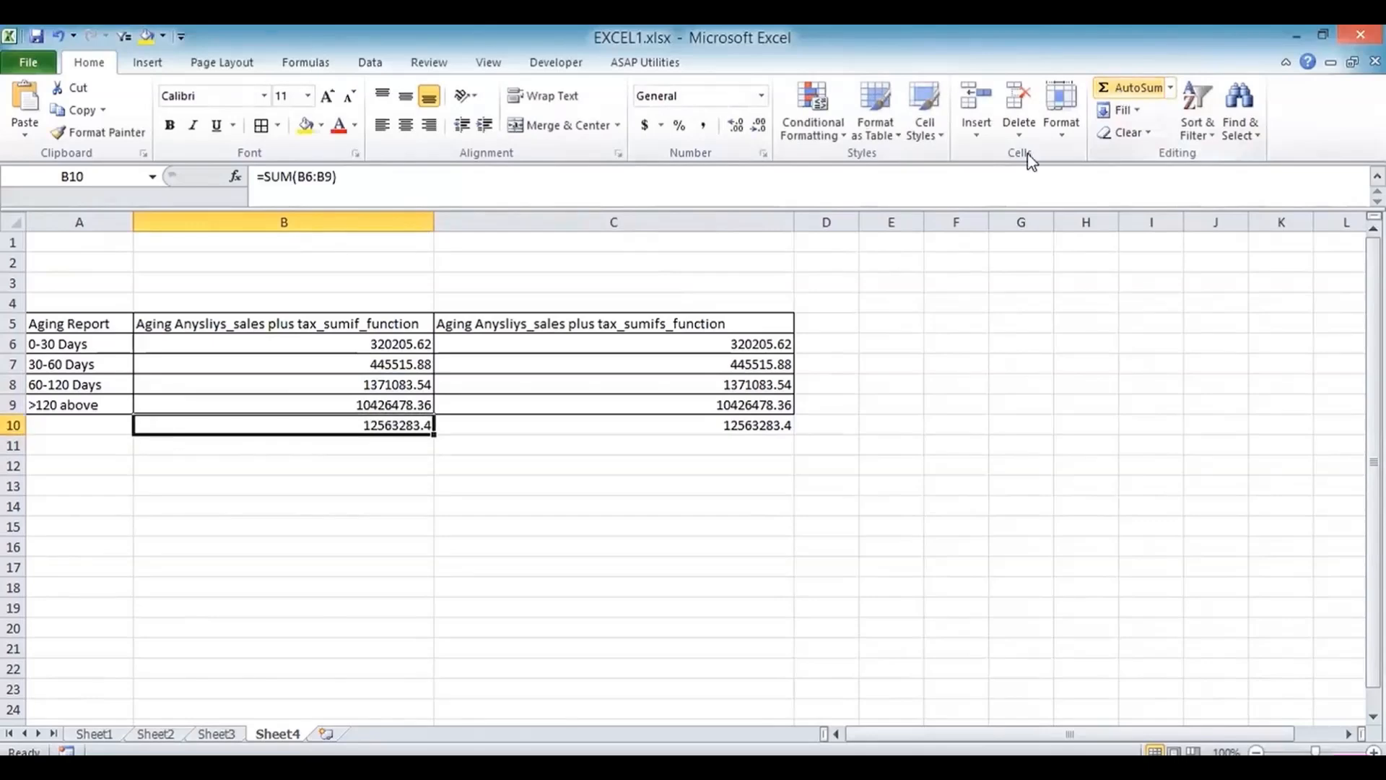
Step: Add cell borders to the two column totals in B10:C10
drag(347, 426, 584, 422)
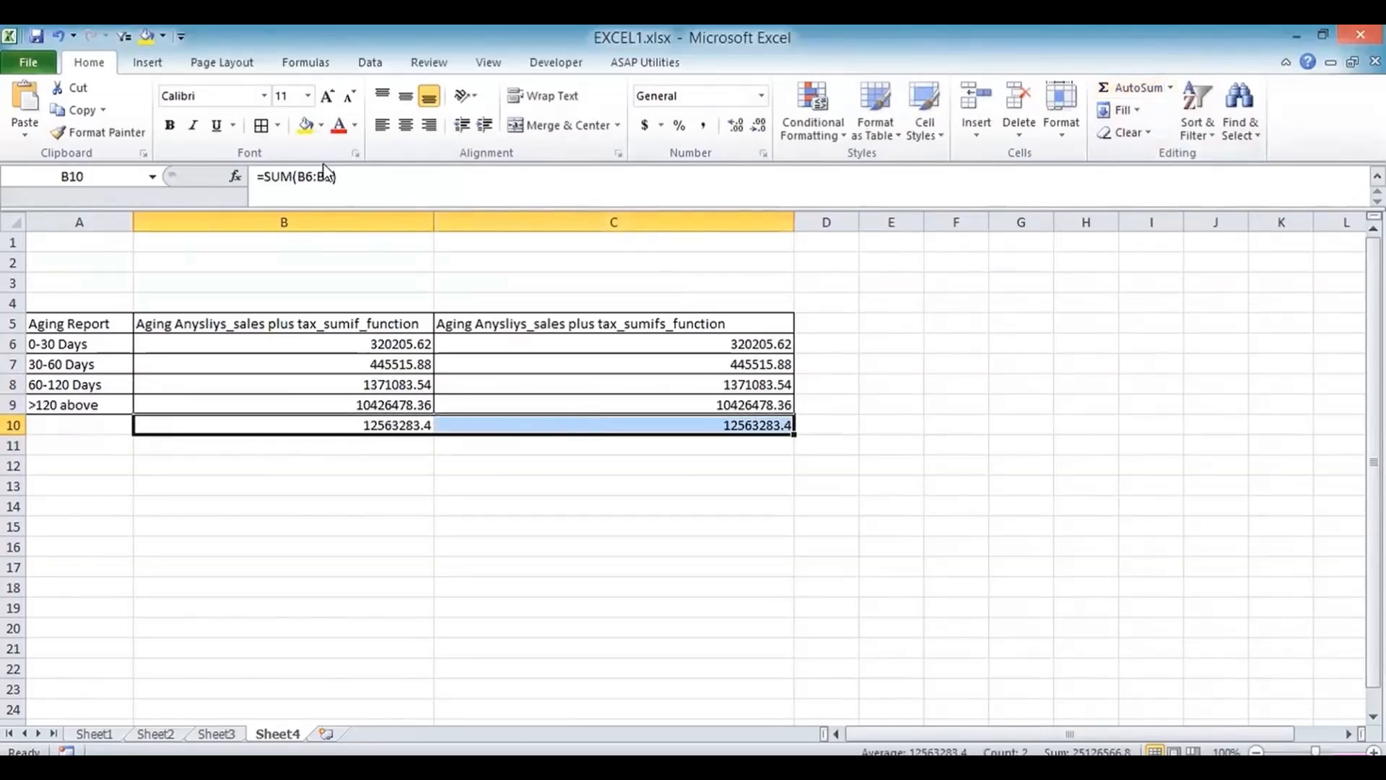
click(261, 124)
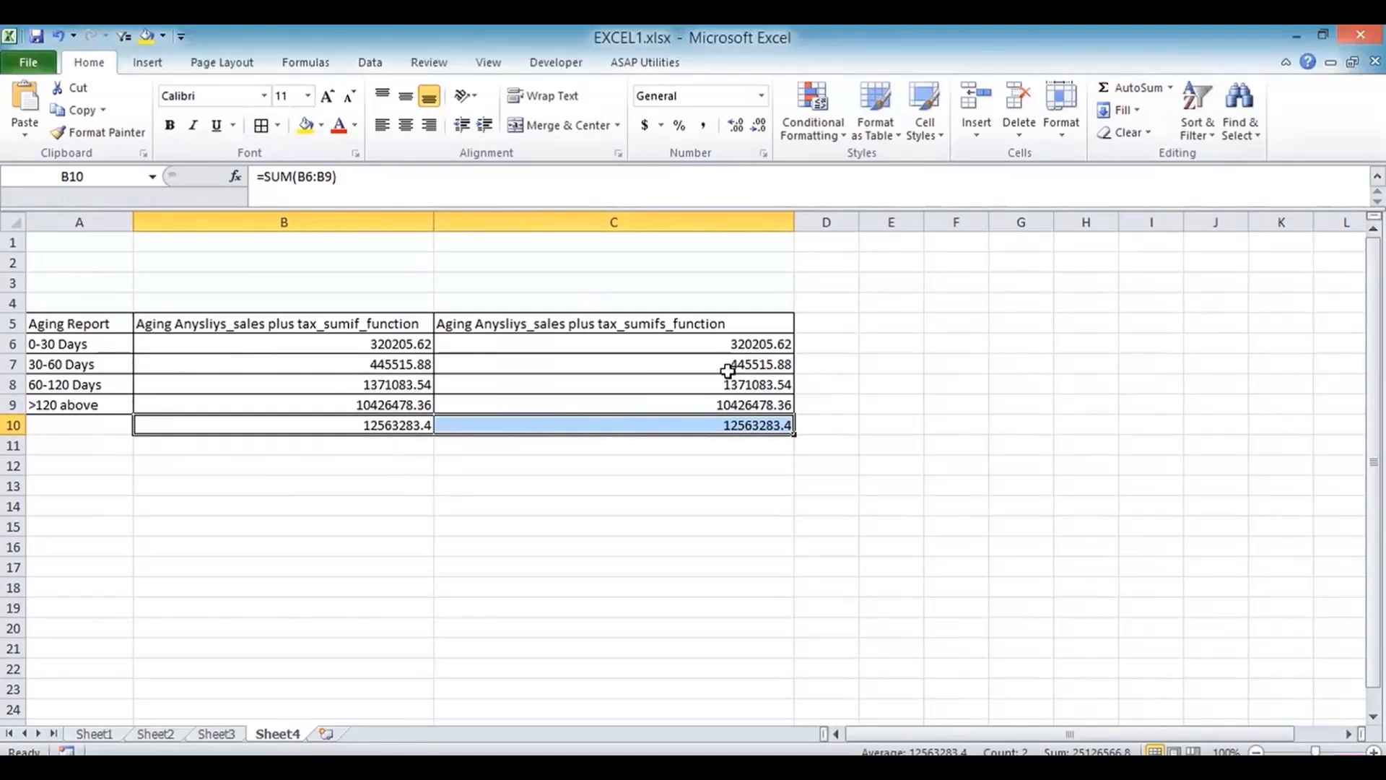
click(675, 349)
Step: Copy the aging labels in A6:A9 to A13:A16
click(80, 350)
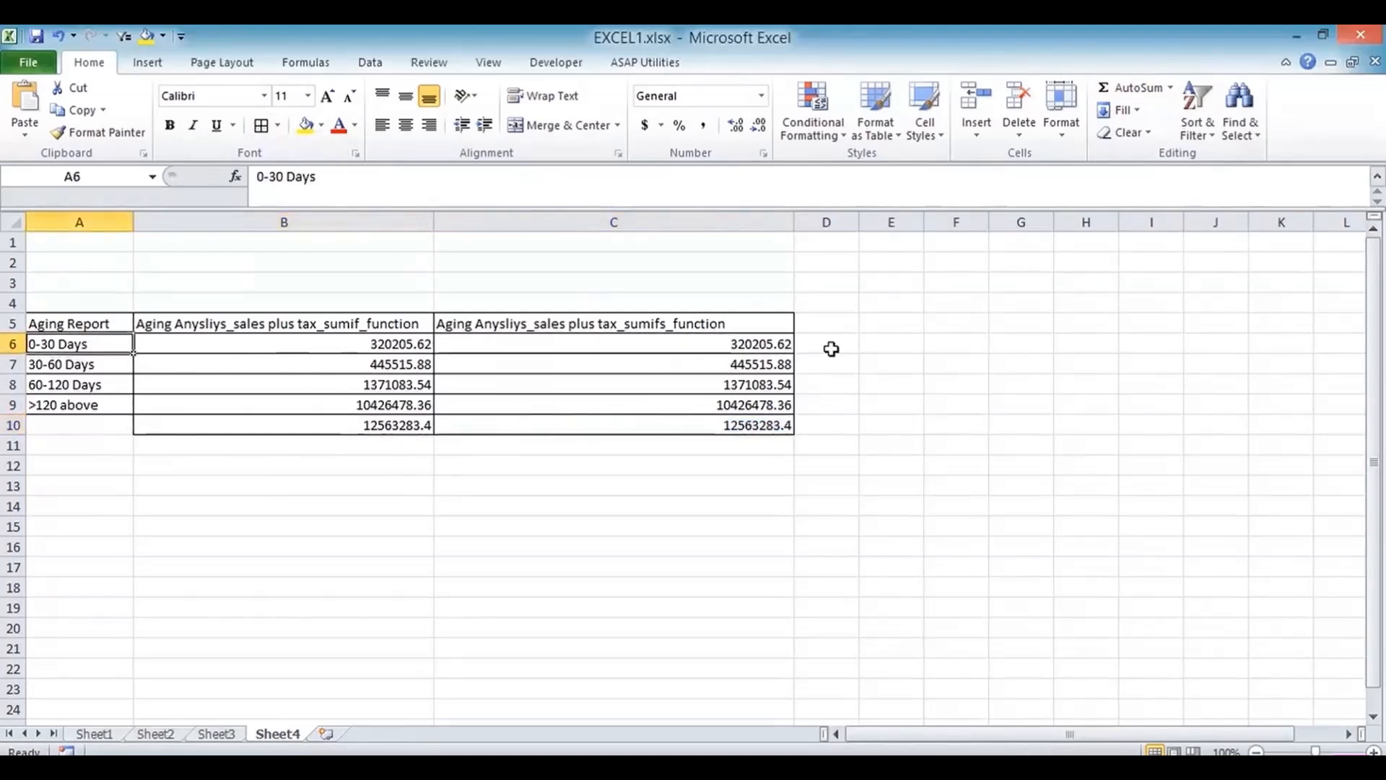
drag(102, 353, 102, 398)
click(752, 456)
drag(82, 349, 78, 396)
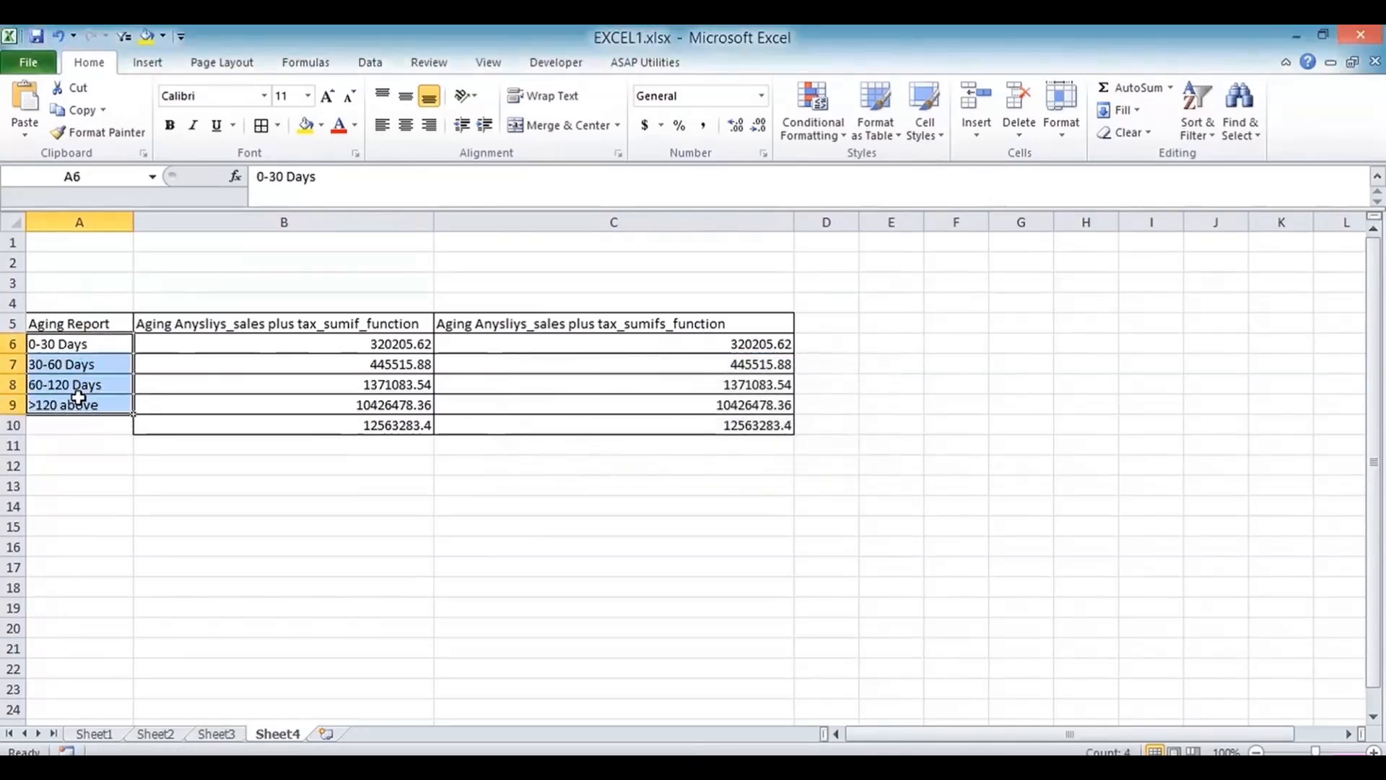
key(ctrl+c)
click(71, 482)
key(ctrl+v)
key(Escape)
Step: Change the copied label in A14 to 40-60 Days and clear the labels in A15:A16
click(62, 509)
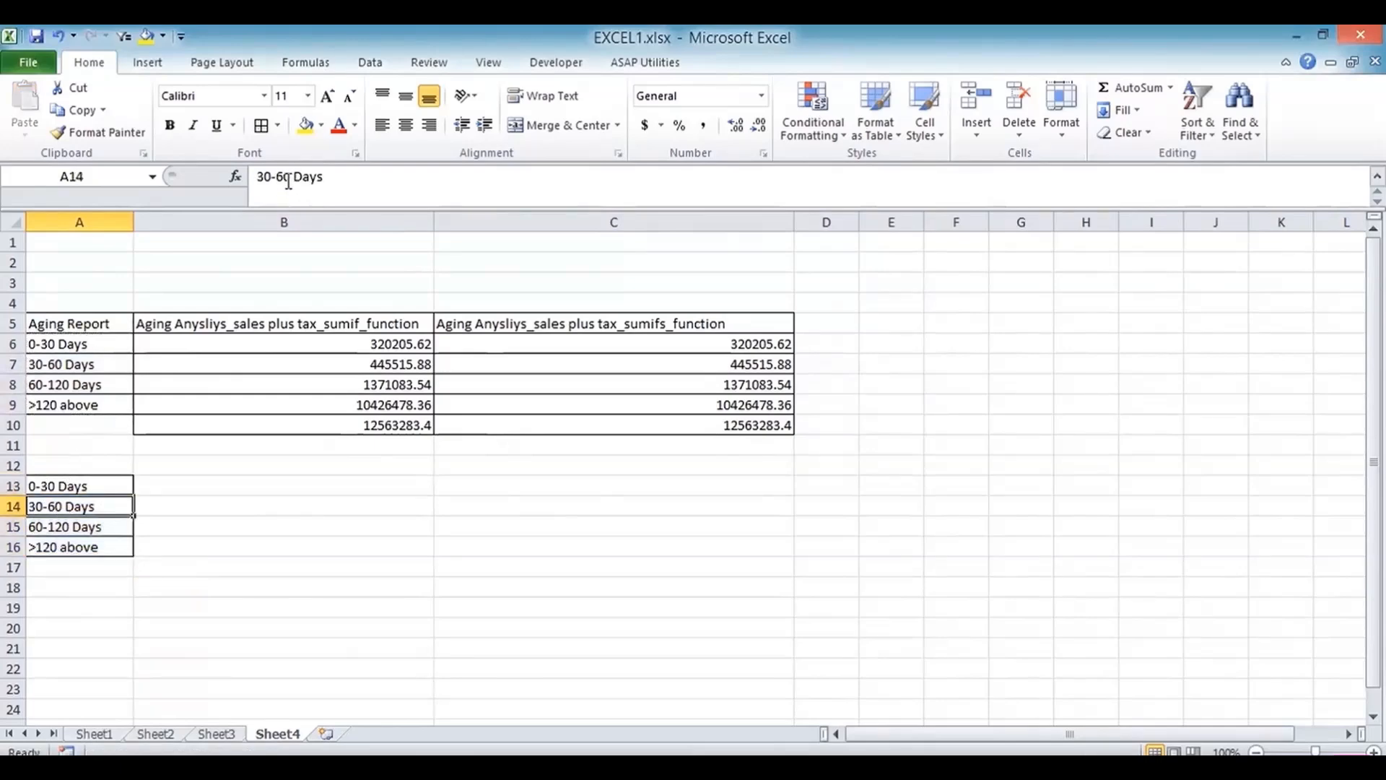
click(266, 177)
key(BackSpace)
text(4)
key(Return)
drag(75, 521, 68, 541)
key(Delete)
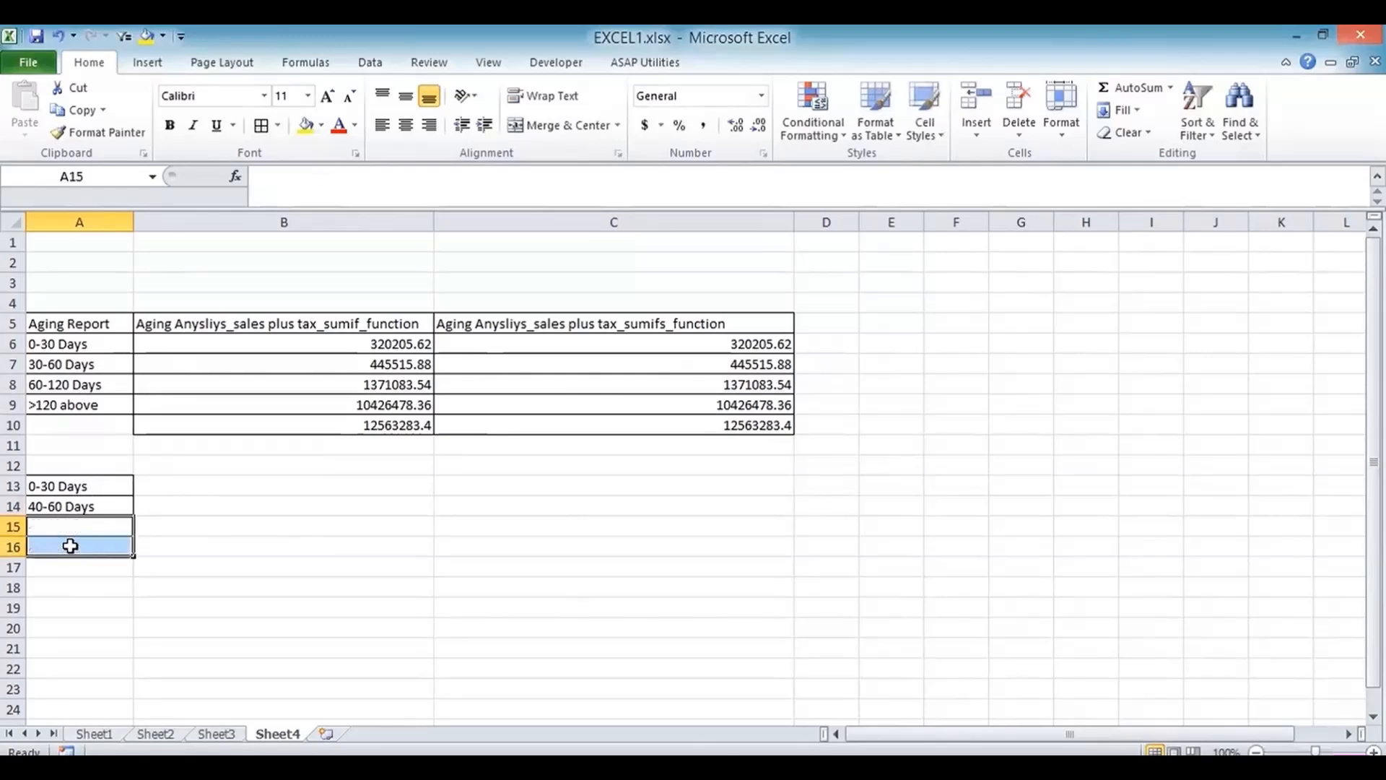
Step: Copy the SUMIF column heading from B5 into B12 as the second table's heading
click(249, 325)
key(ctrl+c)
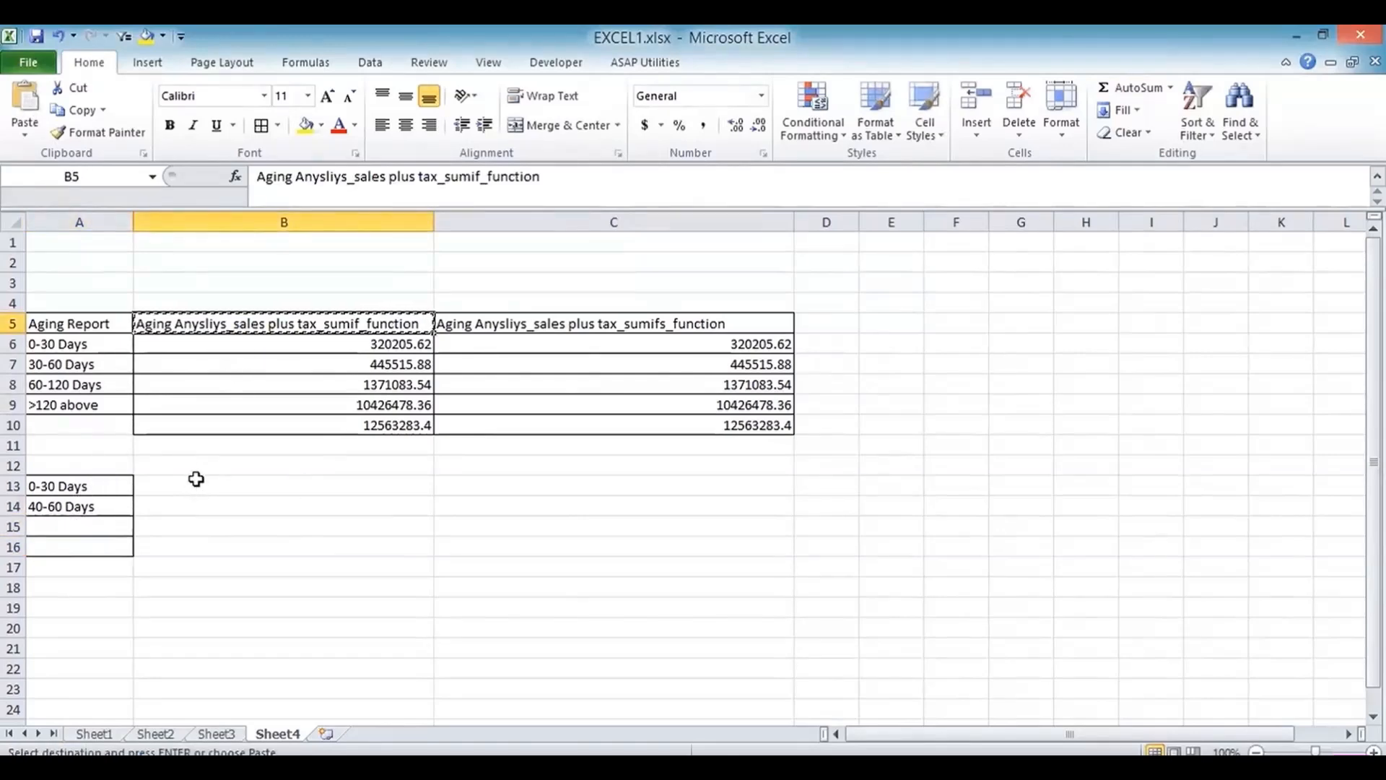
click(194, 471)
key(ctrl+v)
Step: Remove the borders from the empty cells A15:A16 and apply all borders to the labels in A13:A14
drag(77, 527, 72, 546)
click(278, 126)
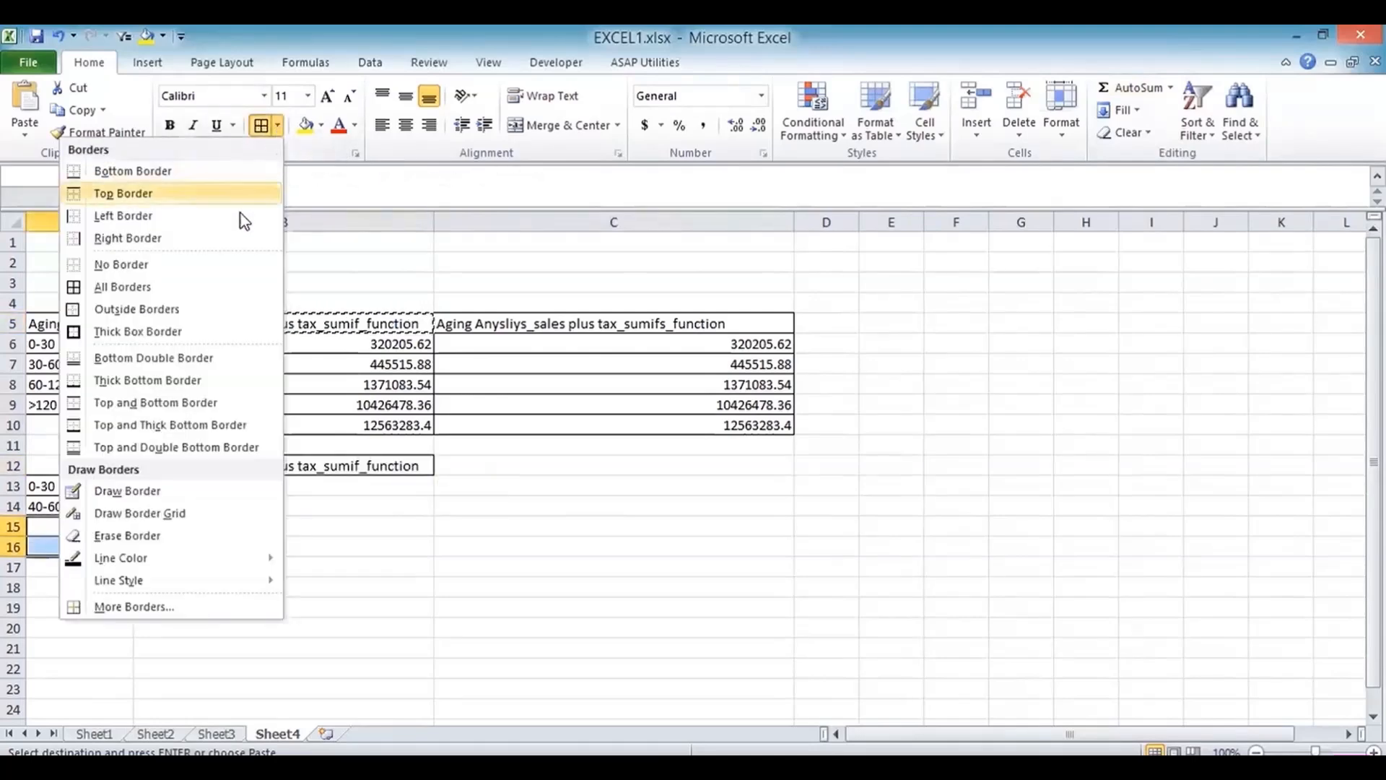
click(176, 265)
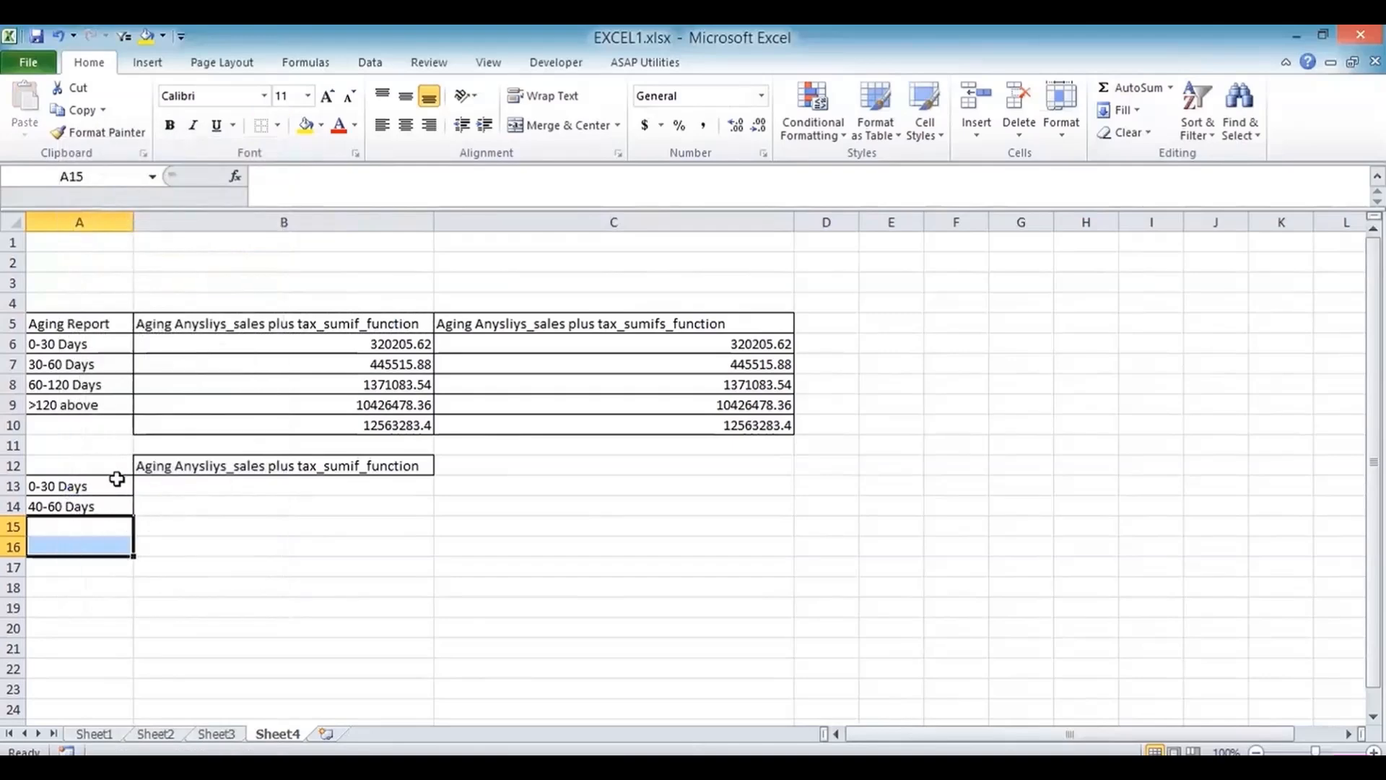
drag(117, 482, 108, 506)
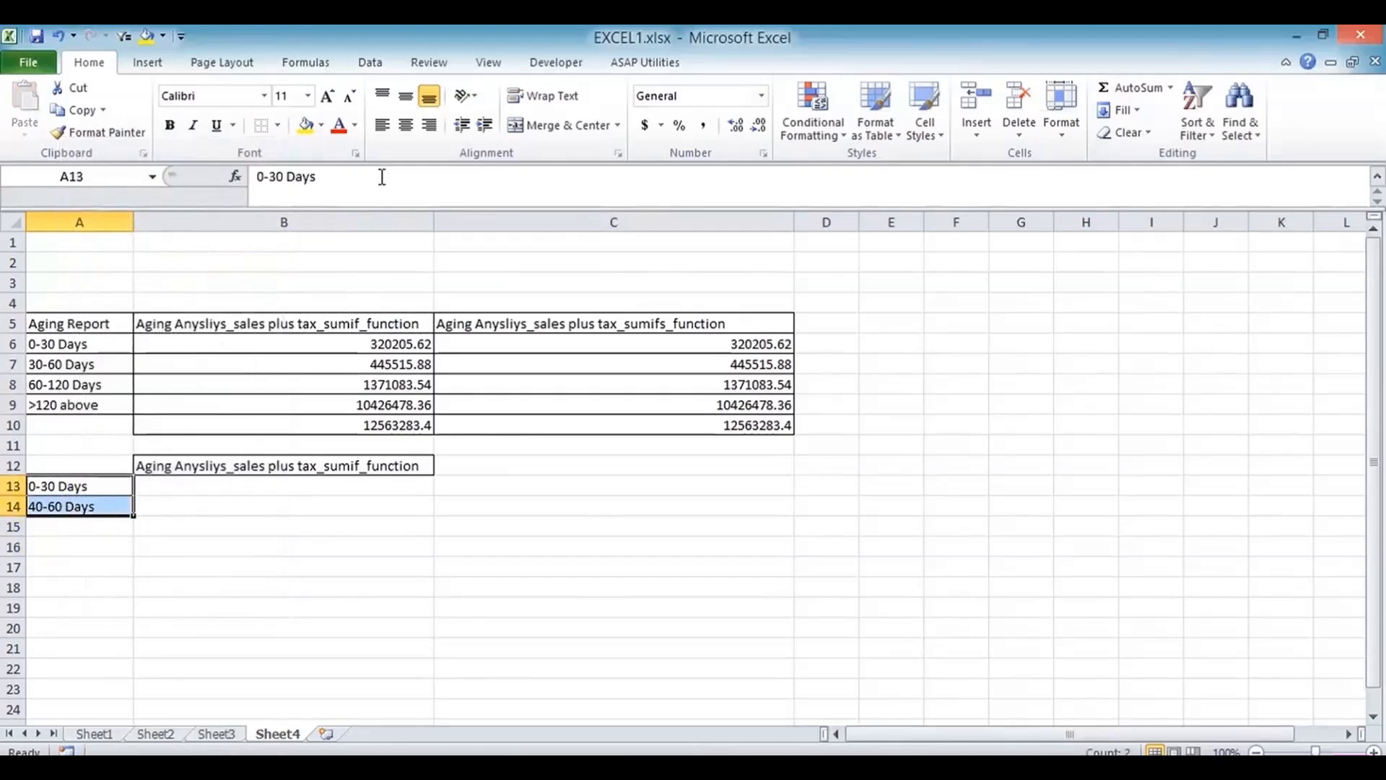
click(278, 126)
click(157, 290)
Step: Enter the note "sumif working" in B13 for the 0-30 Days range
click(218, 494)
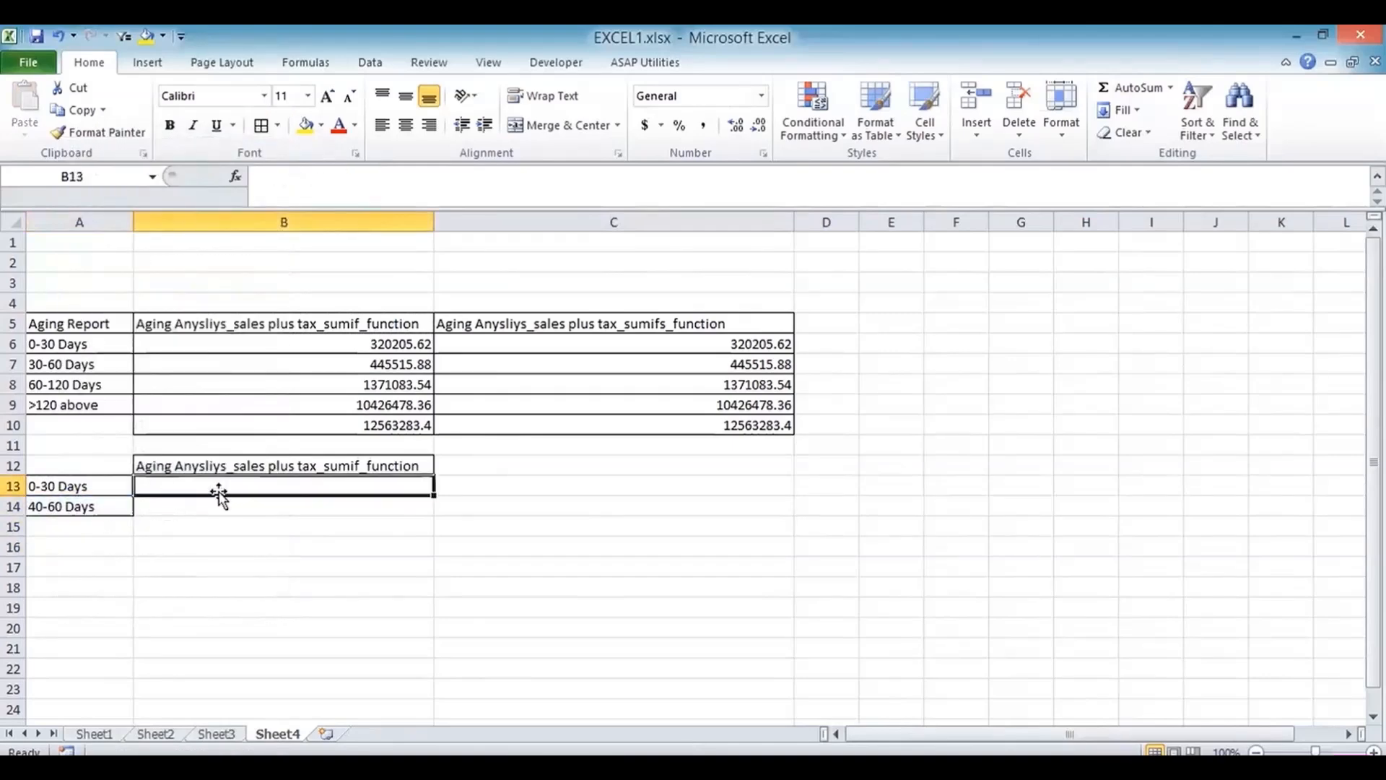
text(no)
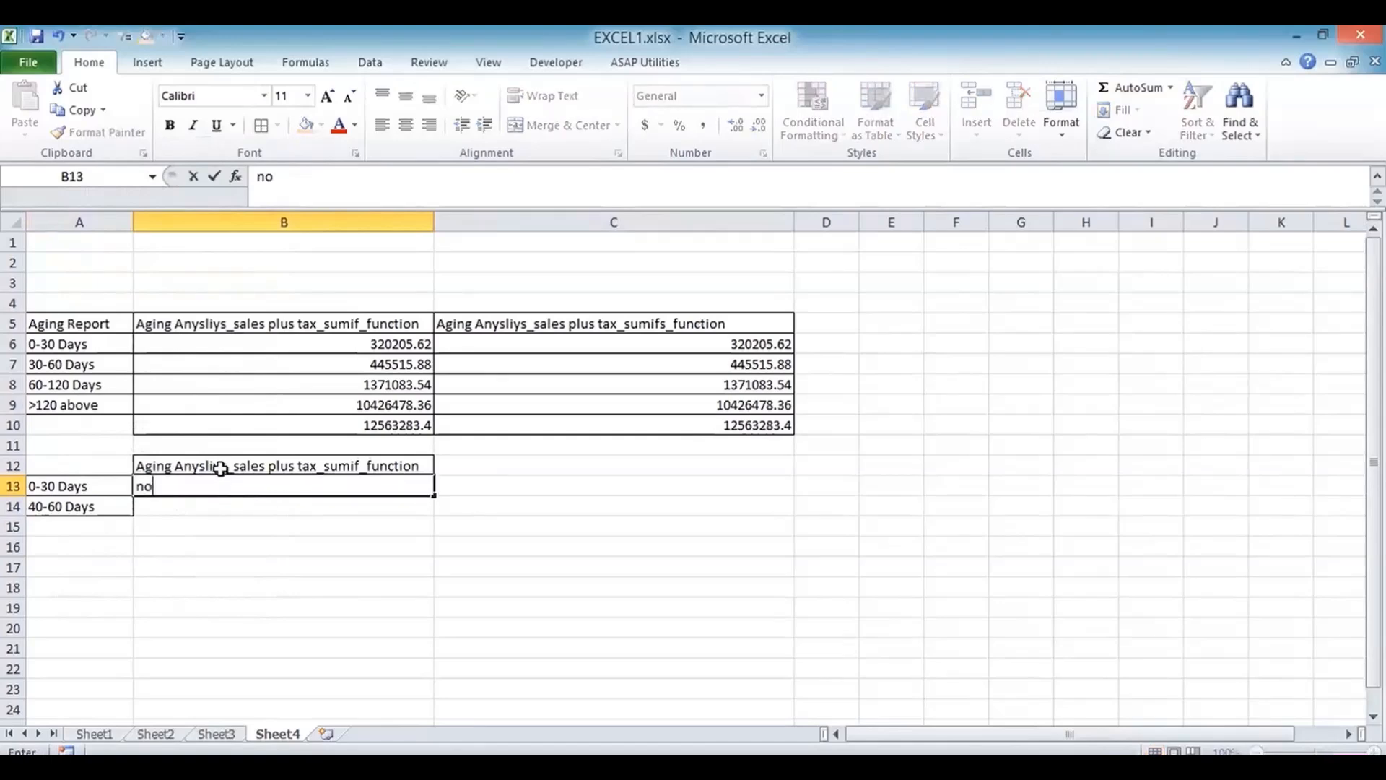
key(BackSpace)
text(suif work)
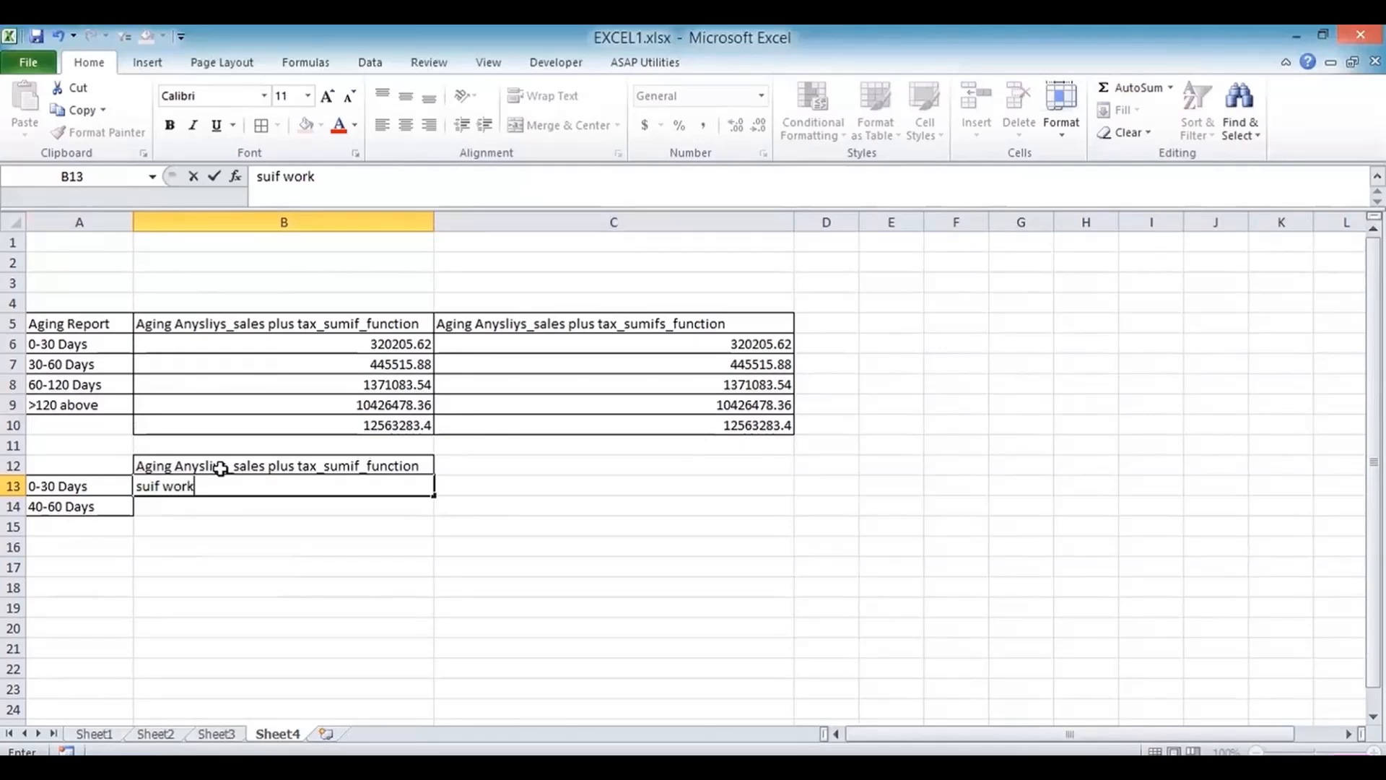
key(Return)
key(Up)
click(320, 176)
key(BackSpace)
key(BackSpace)
key(BackSpace)
key(BackSpace)
key(BackSpace)
key(BackSpace)
key(BackSpace)
key(BackSpace)
key(BackSpace)
text(sumif working)
key(Return)
Step: Enter the note "sumif is not working" in B14 and add cell borders to B13:B14
text(sumif is not working)
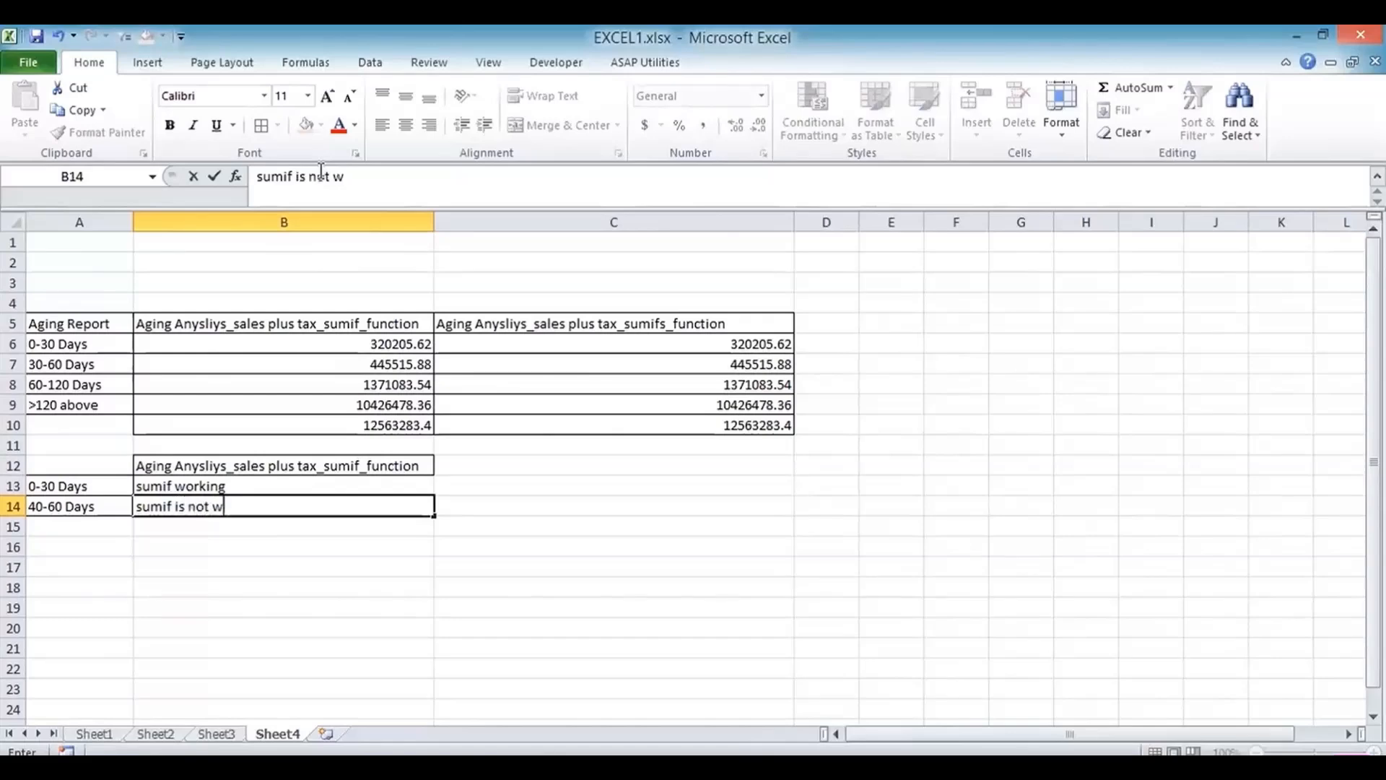
key(Return)
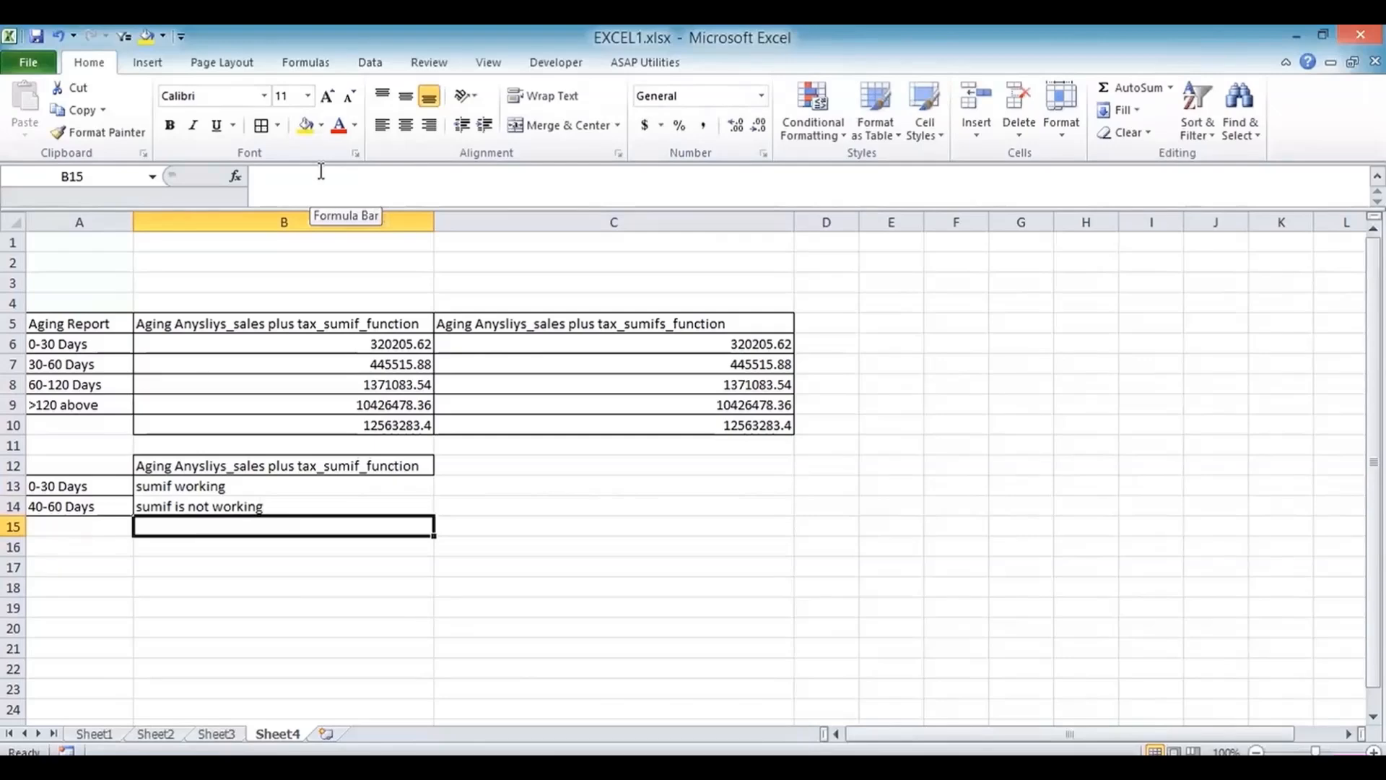
key(Up)
key(Up)
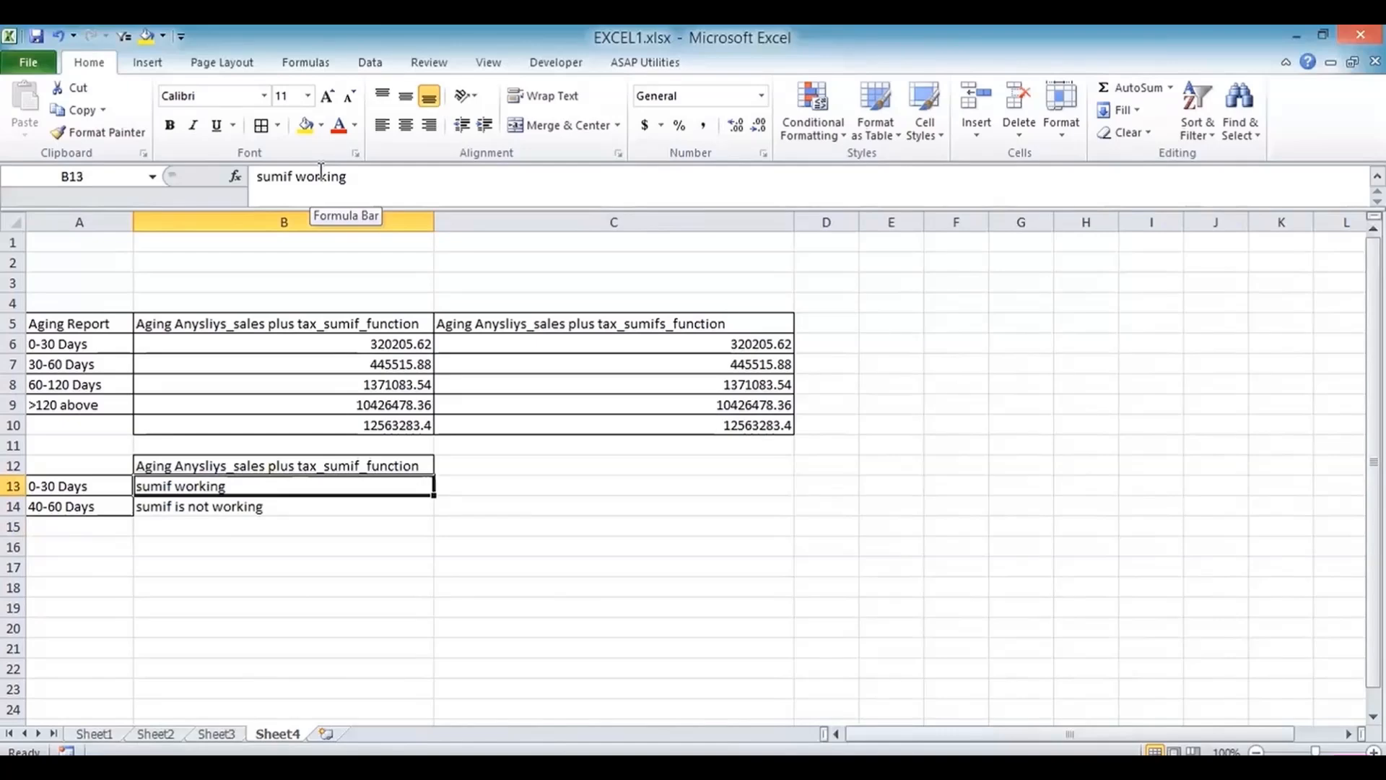
mouse_move(340, 486)
mouse_down()
mouse_move(336, 522)
mouse_move(337, 508)
mouse_up()
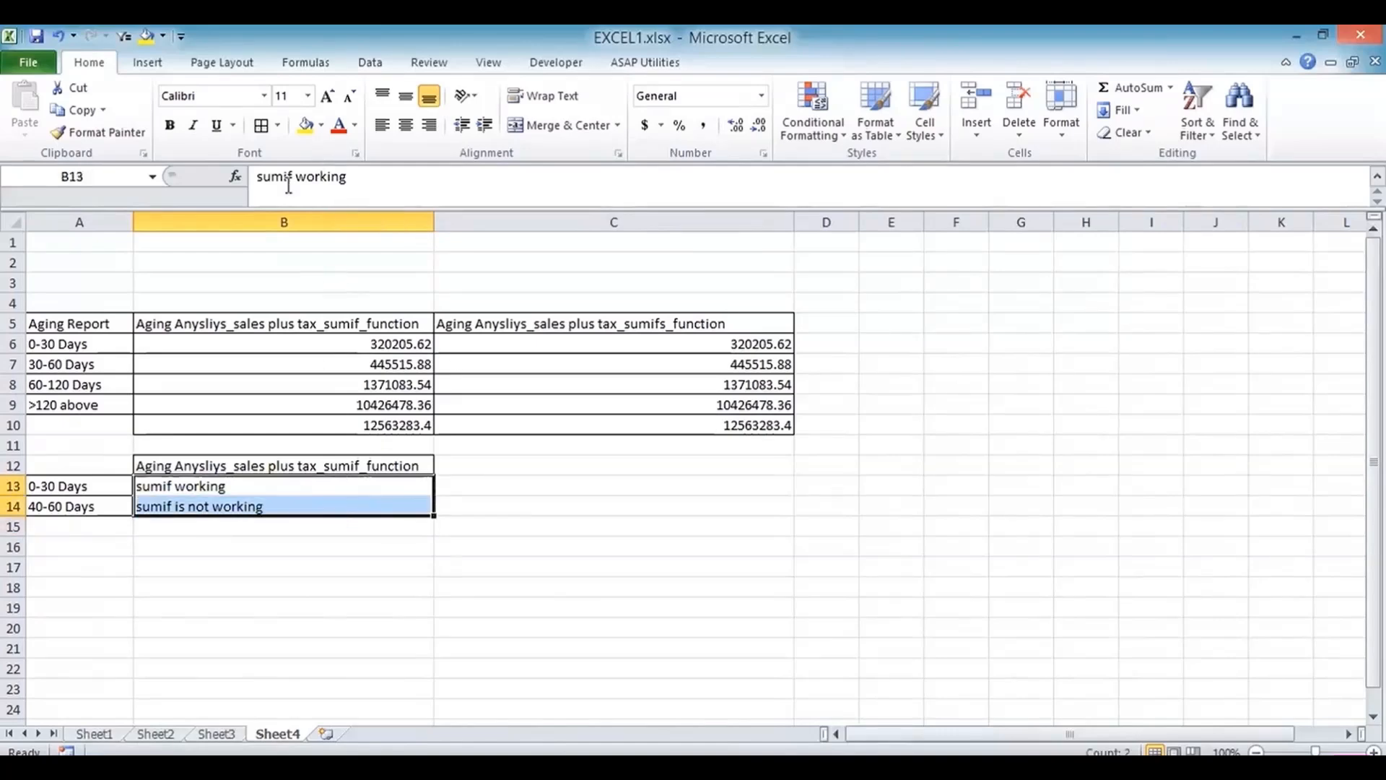
Step: Enter the note "sumifs work" in both C13 and C14
click(490, 481)
text(sumi)
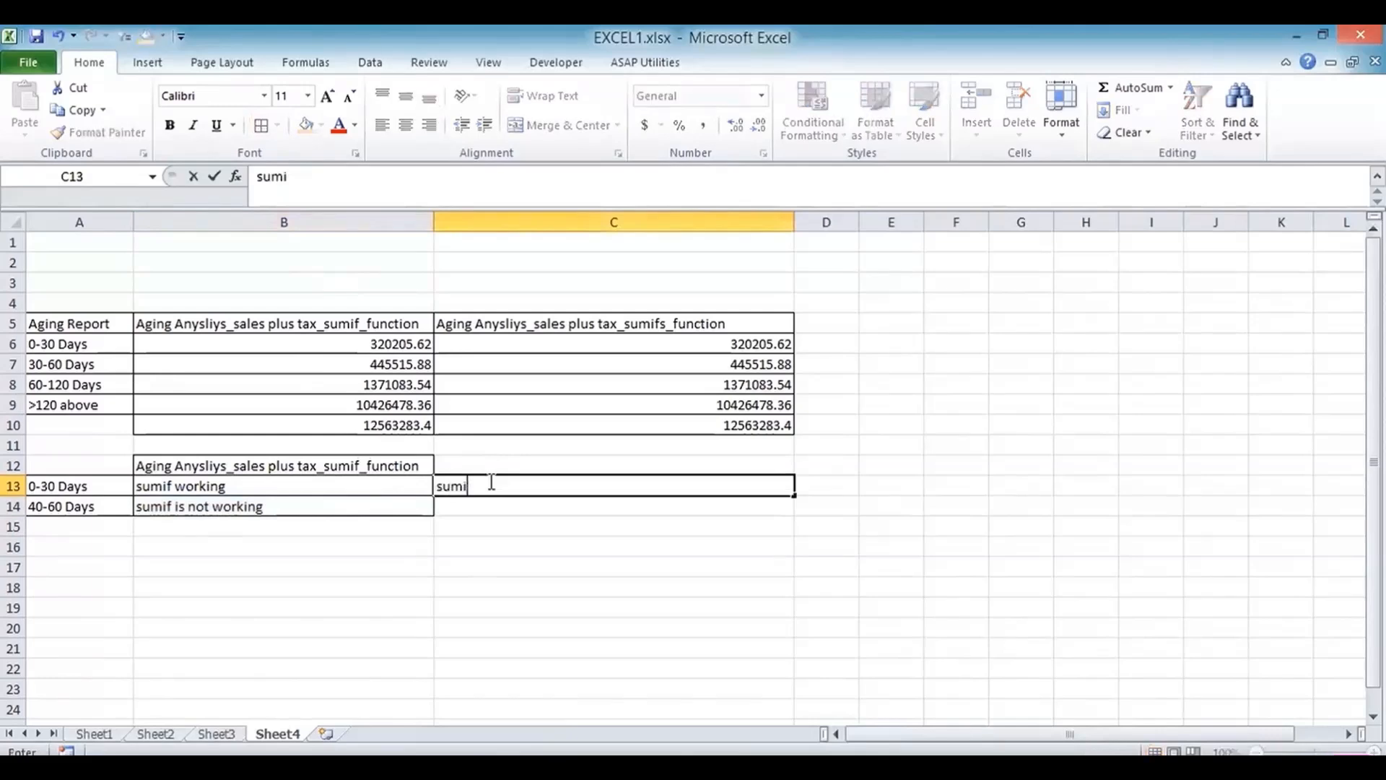
text(fs)
text( work)
key(Return)
text(sumifs)
key(Tab)
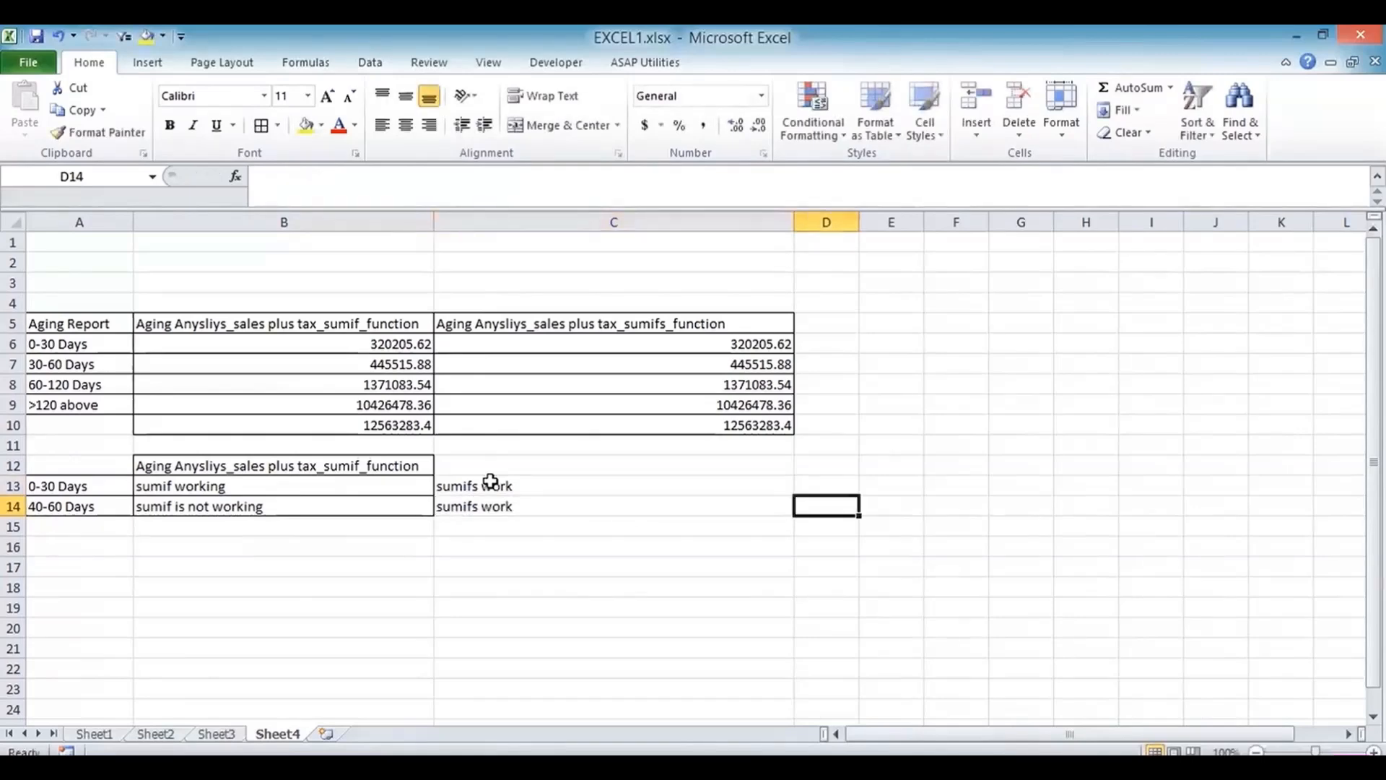
Step: Add cell borders to the SUMIFS notes in C13:C14
key(Left)
key(Left)
click(490, 481)
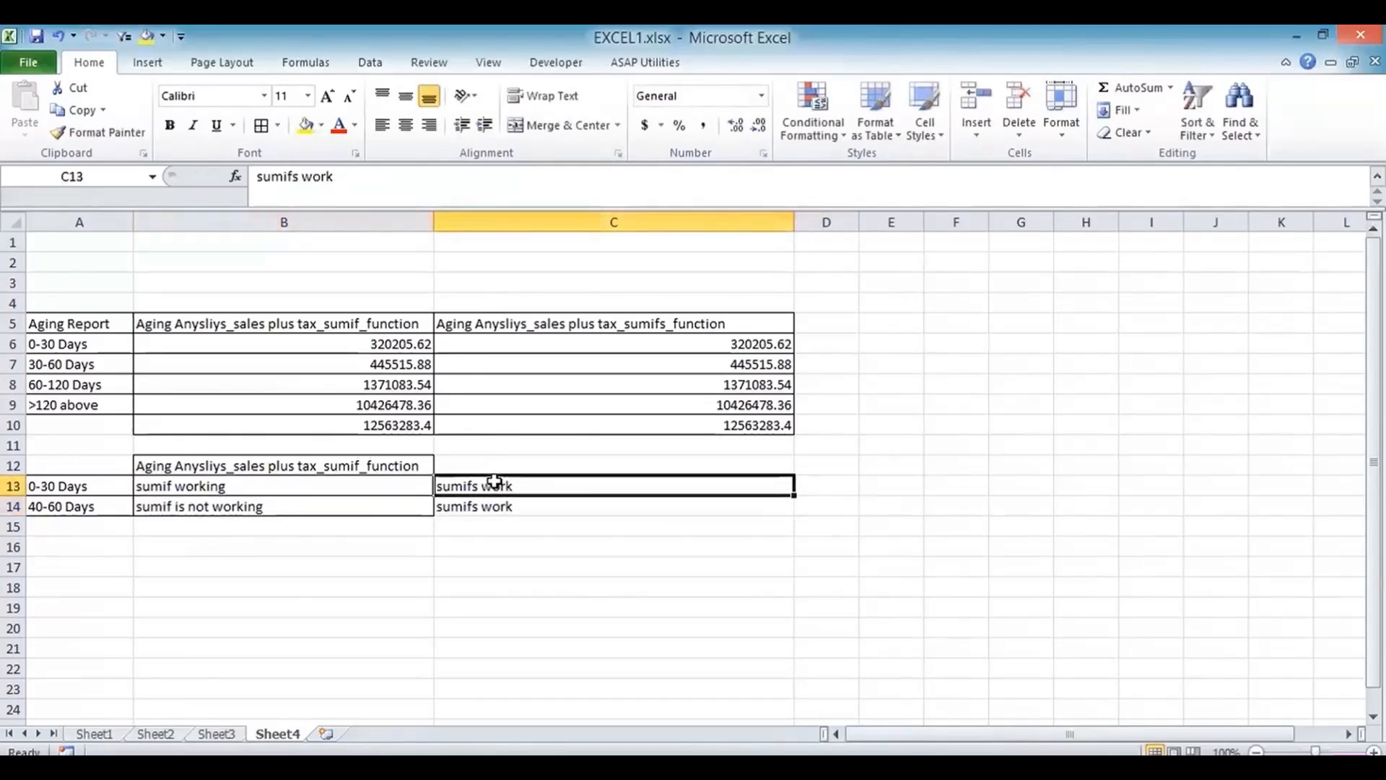
drag(494, 482, 494, 505)
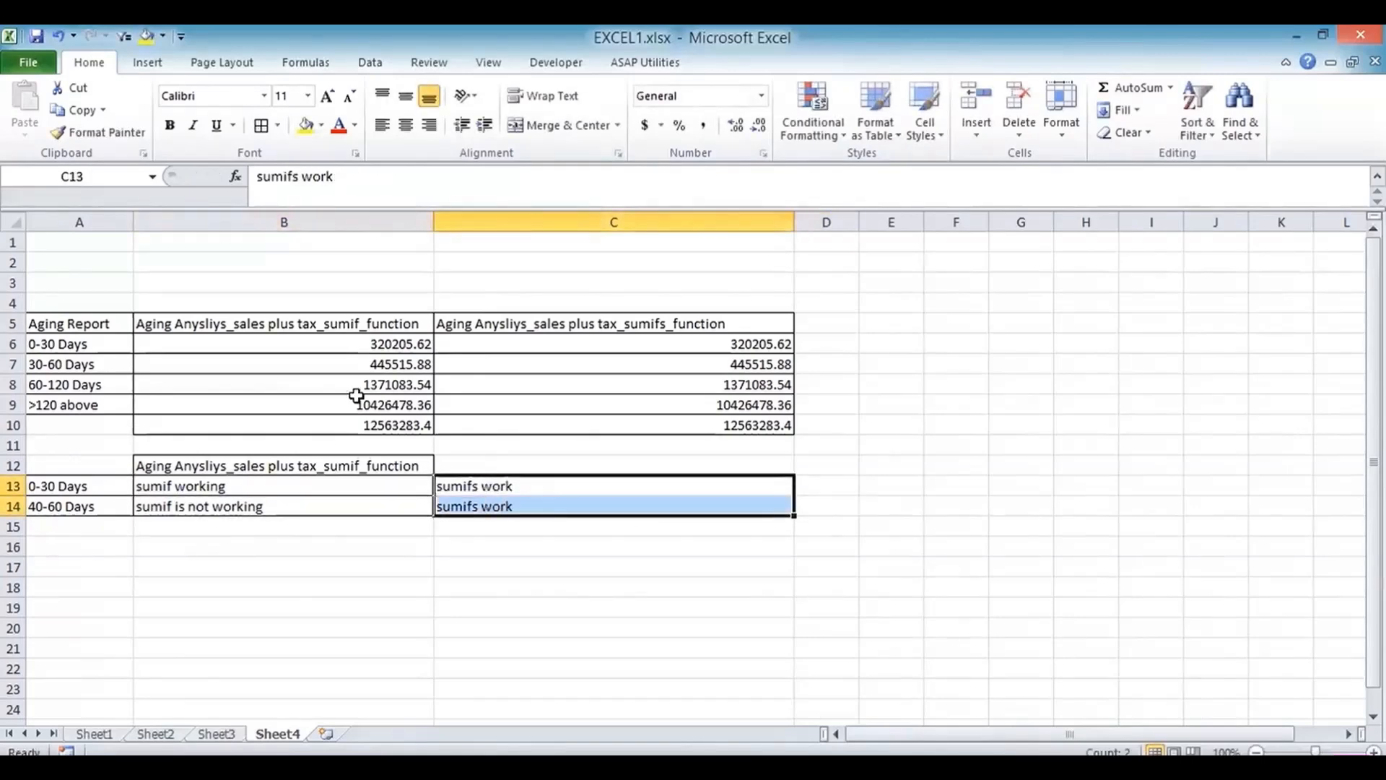
click(367, 464)
Step: Copy the SUMIFS column heading from C5 into C12
click(569, 330)
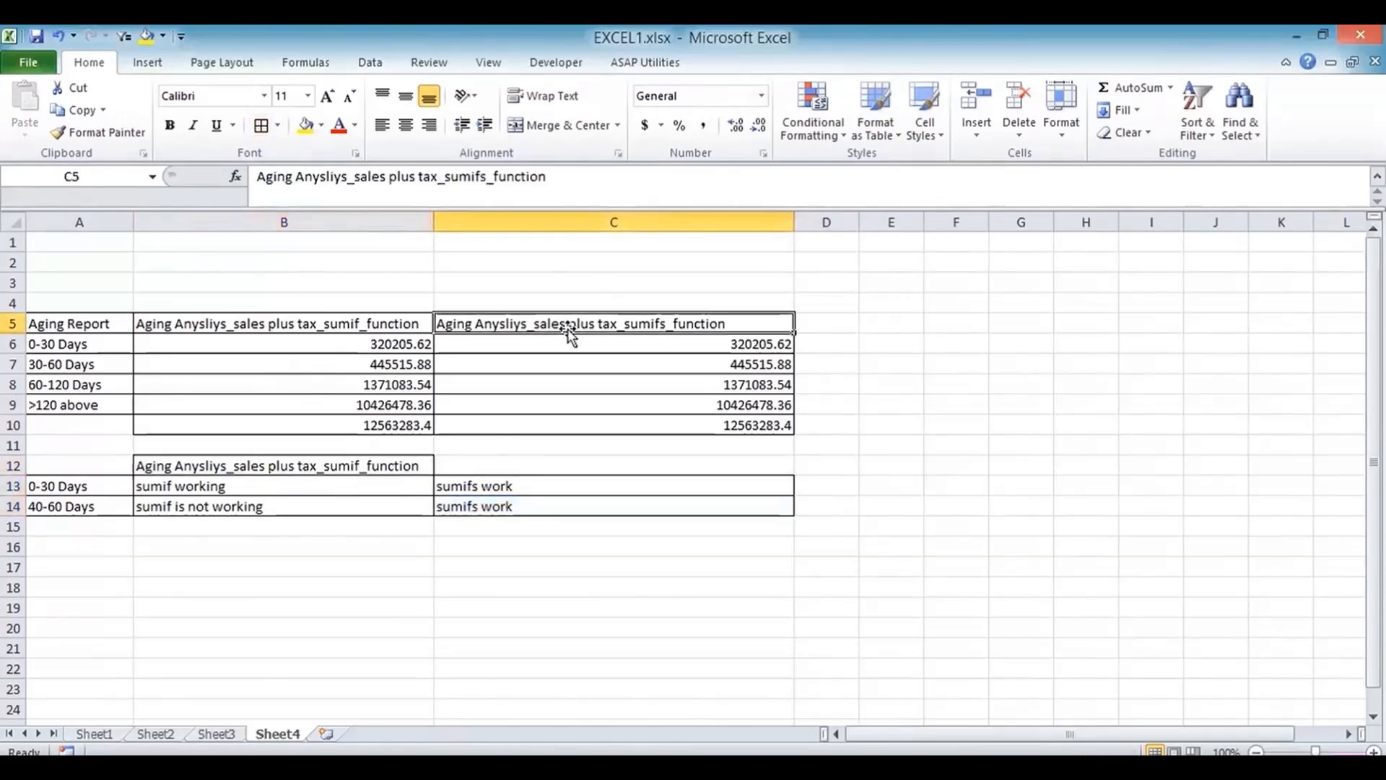
key(ctrl+c)
key(Down)
key(Down)
key(Down)
key(Down)
key(Down)
key(Down)
key(Down)
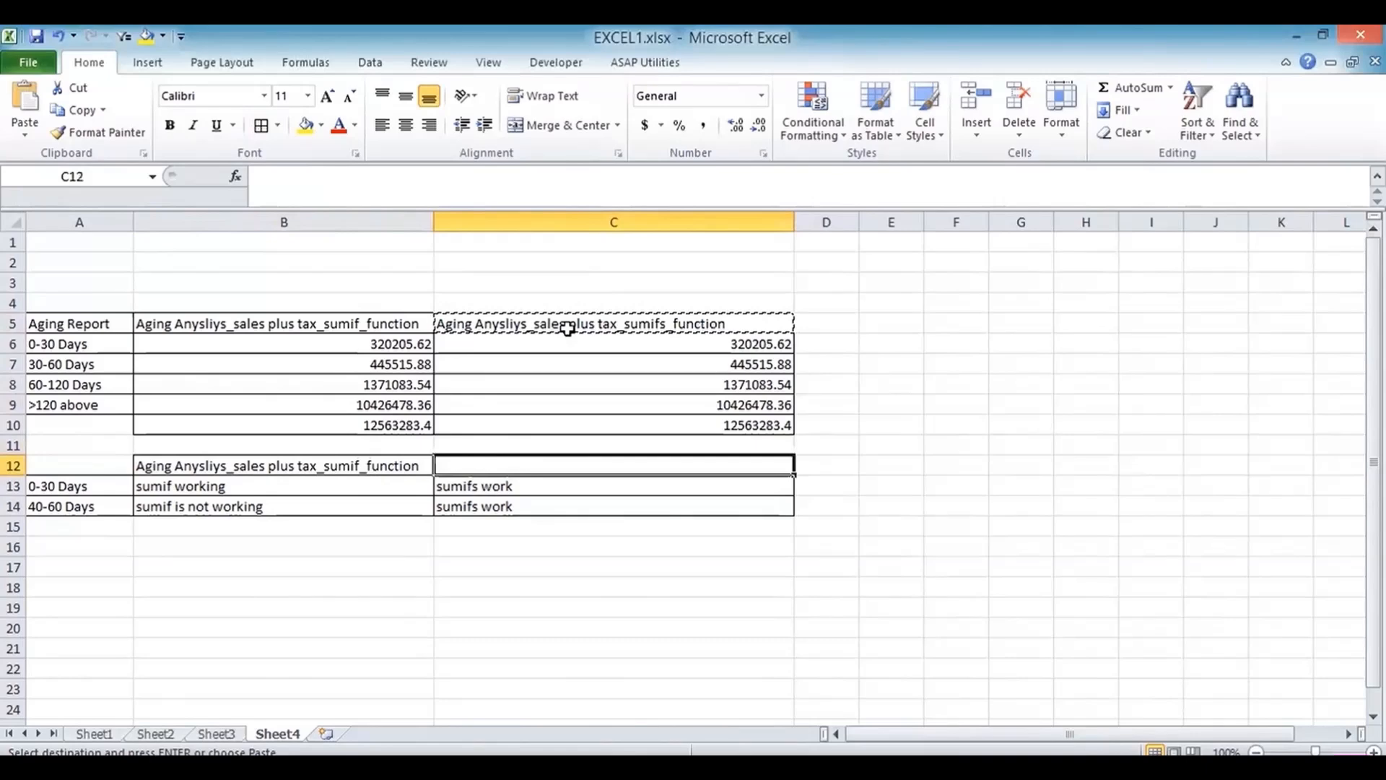
key(ctrl+v)
key(Escape)
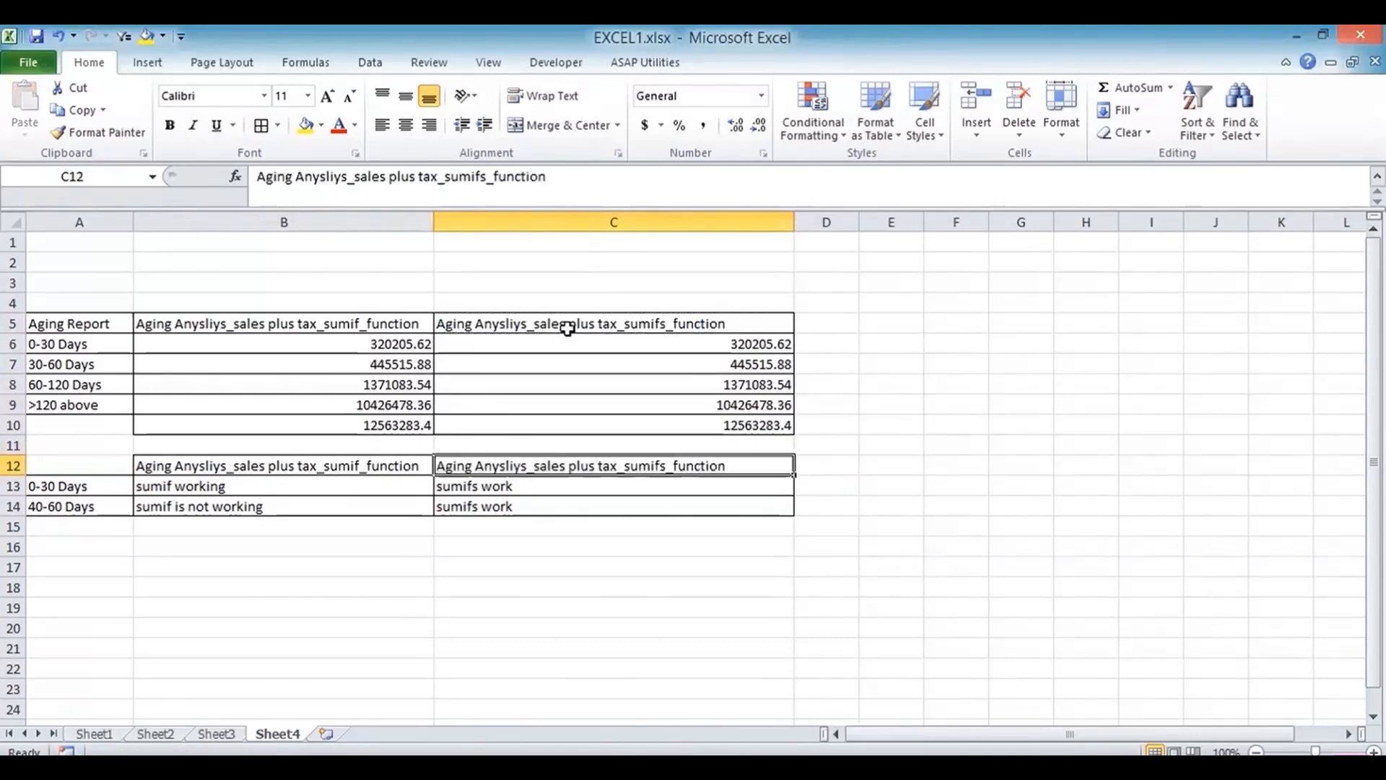
Step: Start a SUMIFS formula in D13 with Sheet3!J3:J902, the sales plus tax column, as the sum range
key(Down)
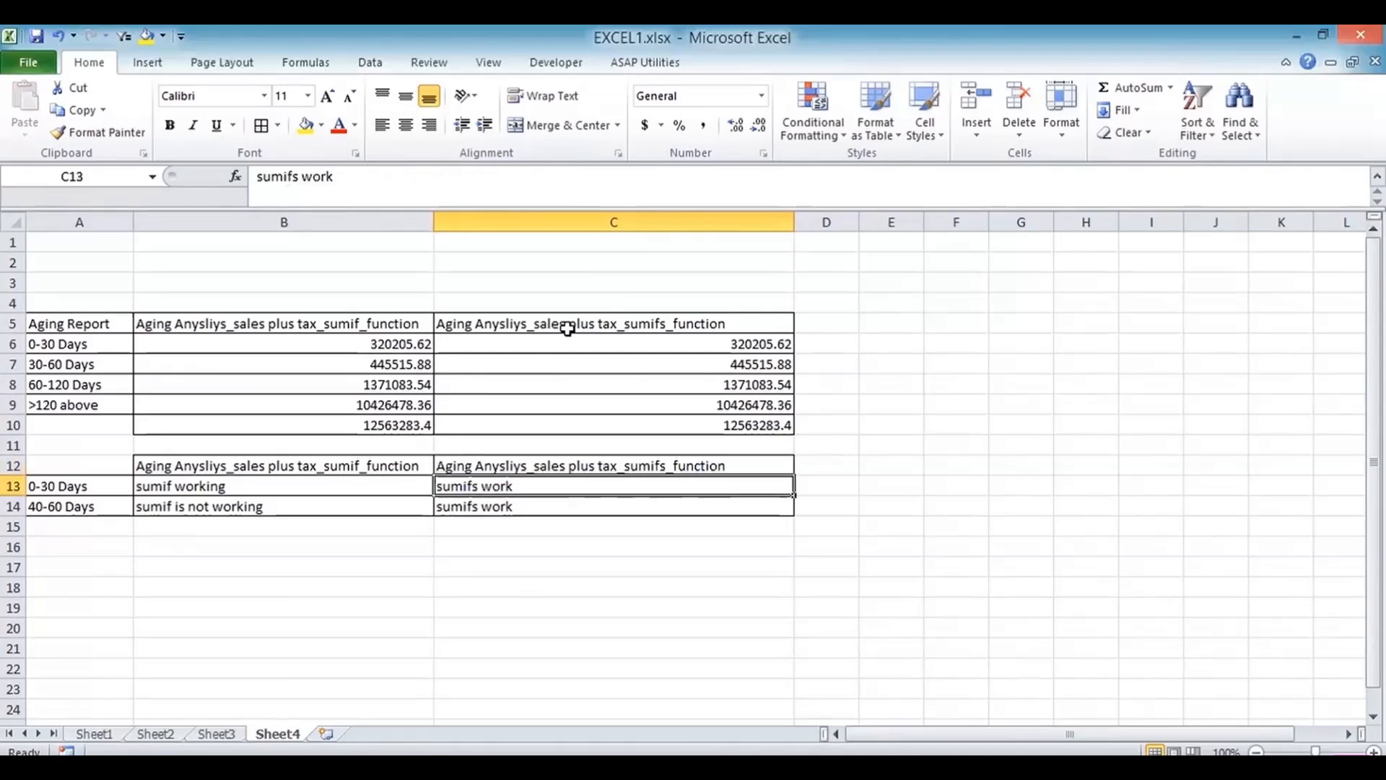
key(Right)
text(=sumifs)
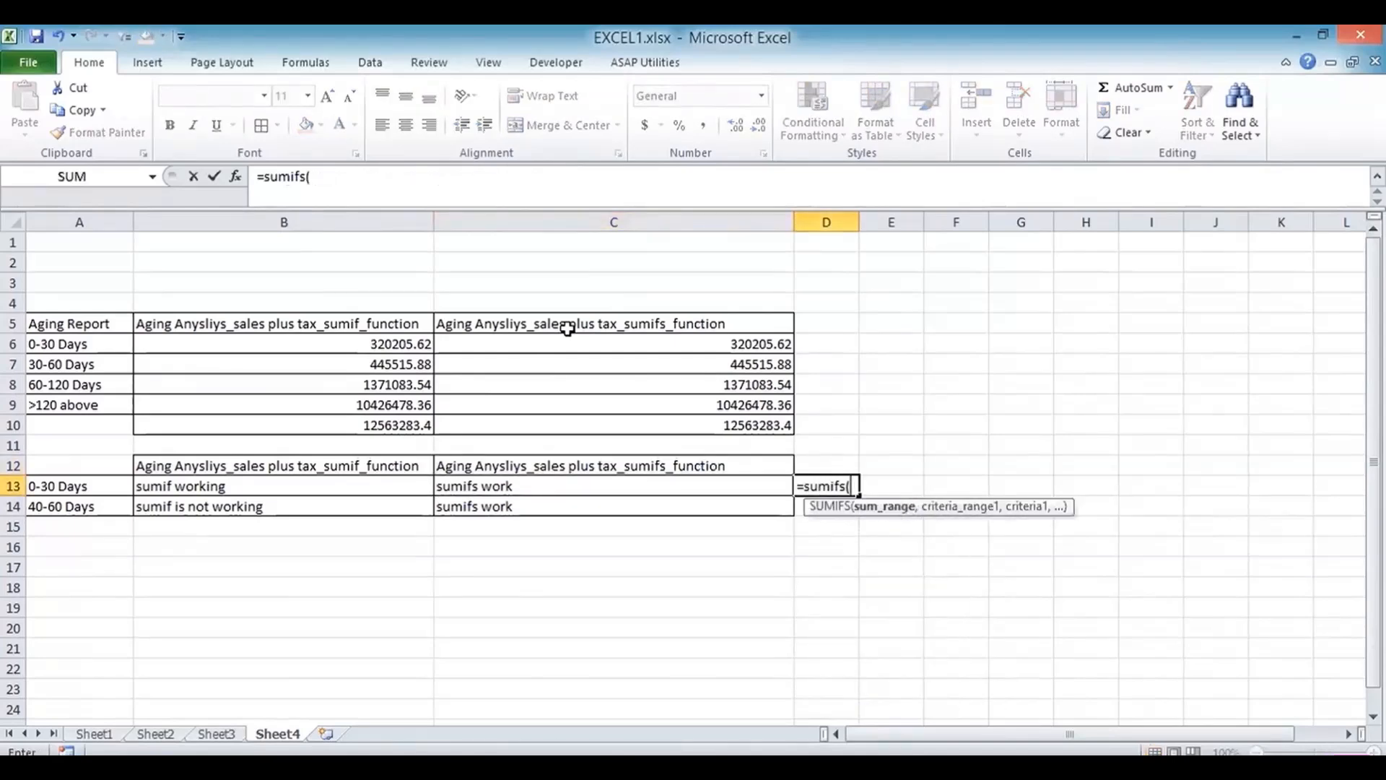
click(220, 734)
drag(1373, 699, 1373, 238)
click(646, 302)
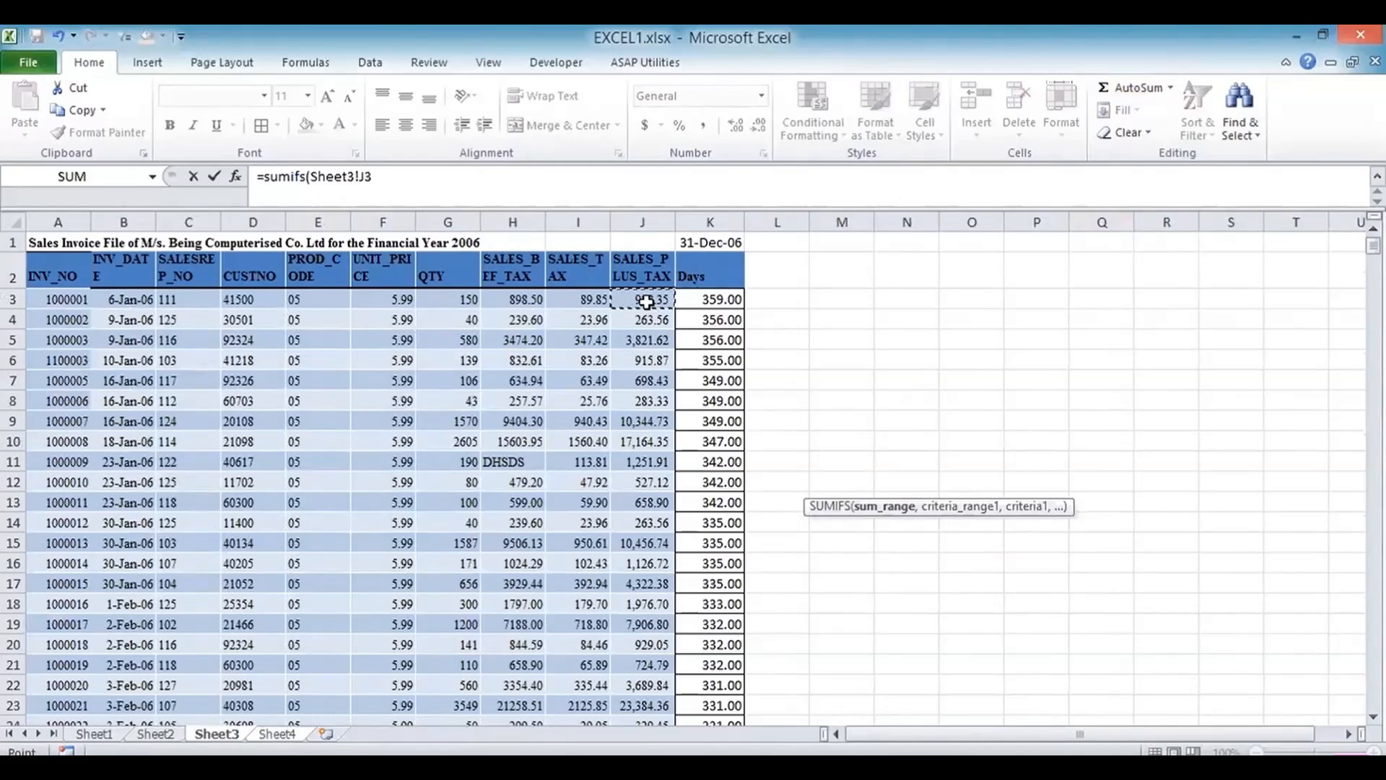
key(ctrl+shift+Down)
text(,)
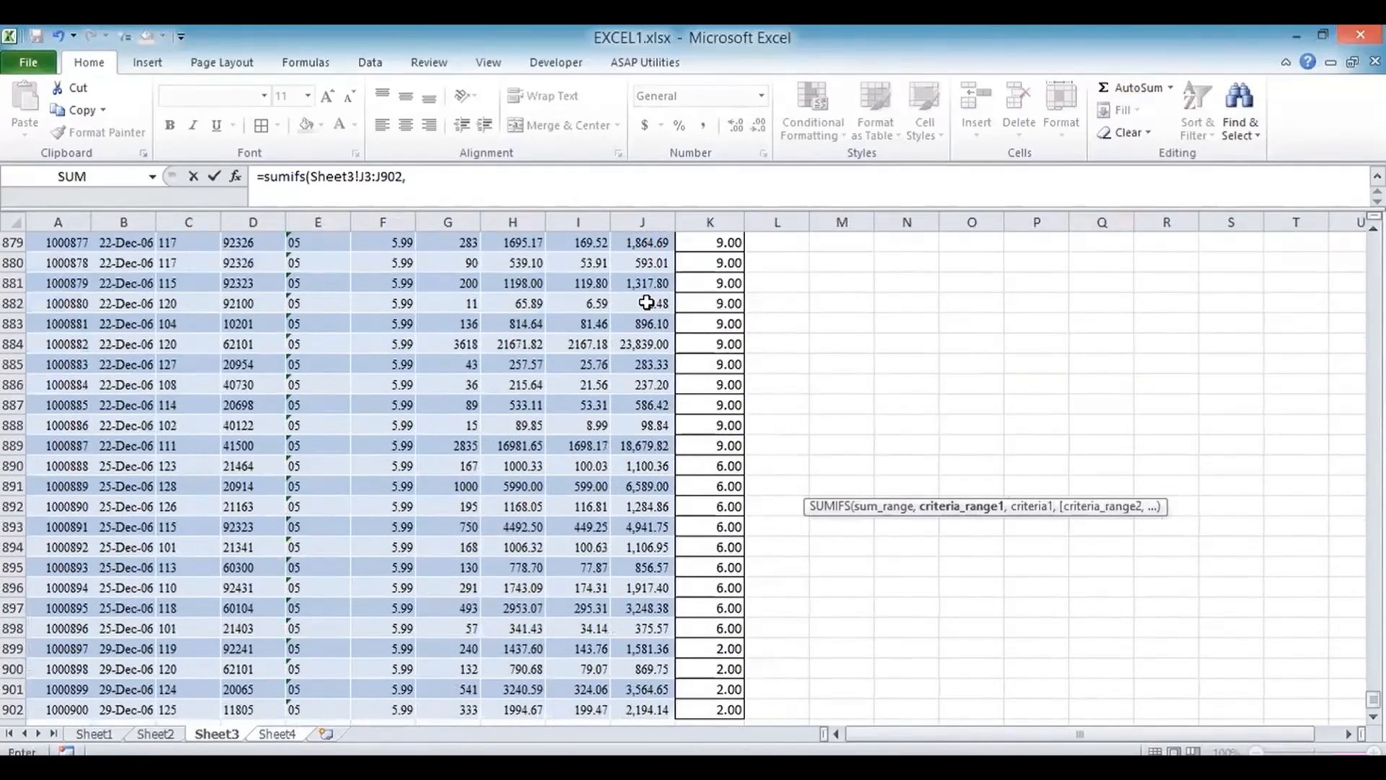
Step: Complete the D13 formula with the Days column Sheet3!K3:K902 as criteria range and "<=30" as the criterion
drag(1374, 699, 1374, 241)
click(710, 299)
key(ctrl+shift+Down)
text(,"<)
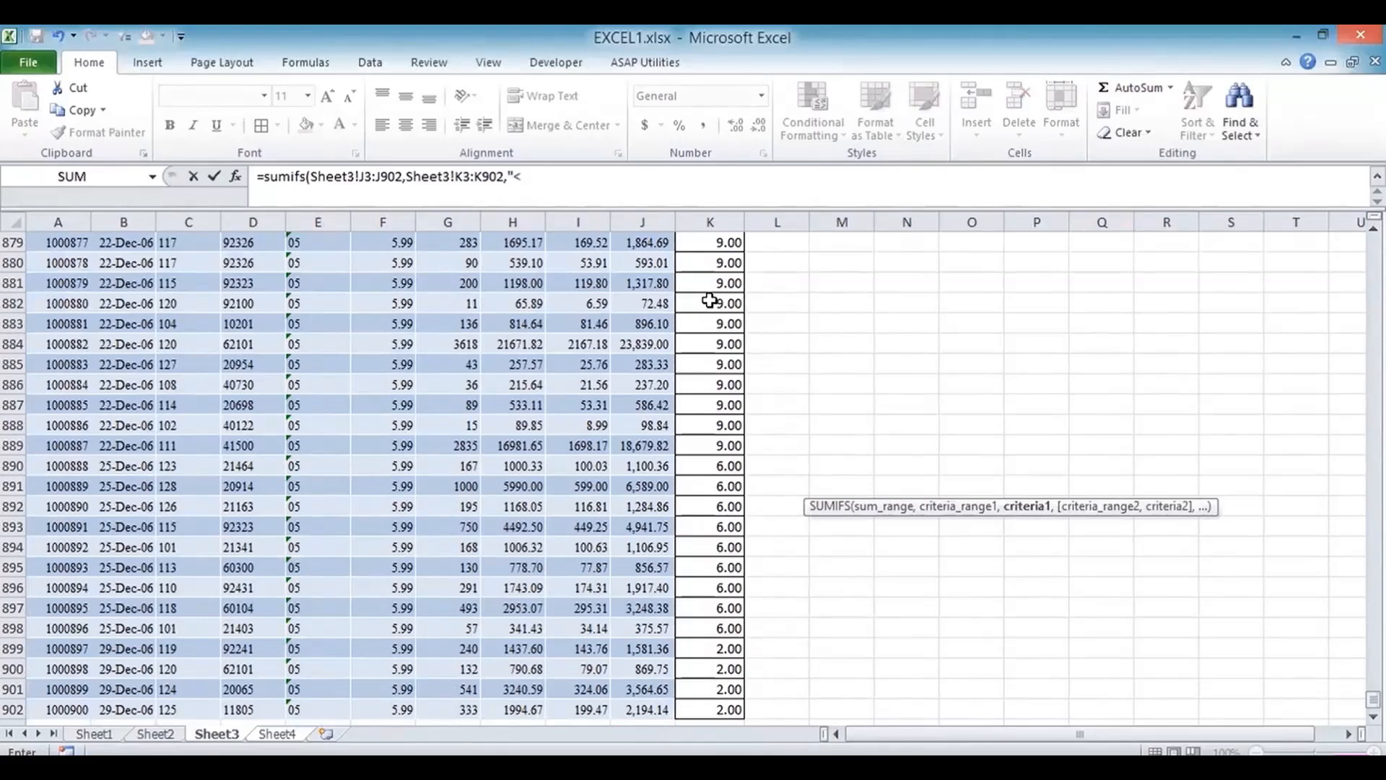
text(=30)
key(Return)
key(Up)
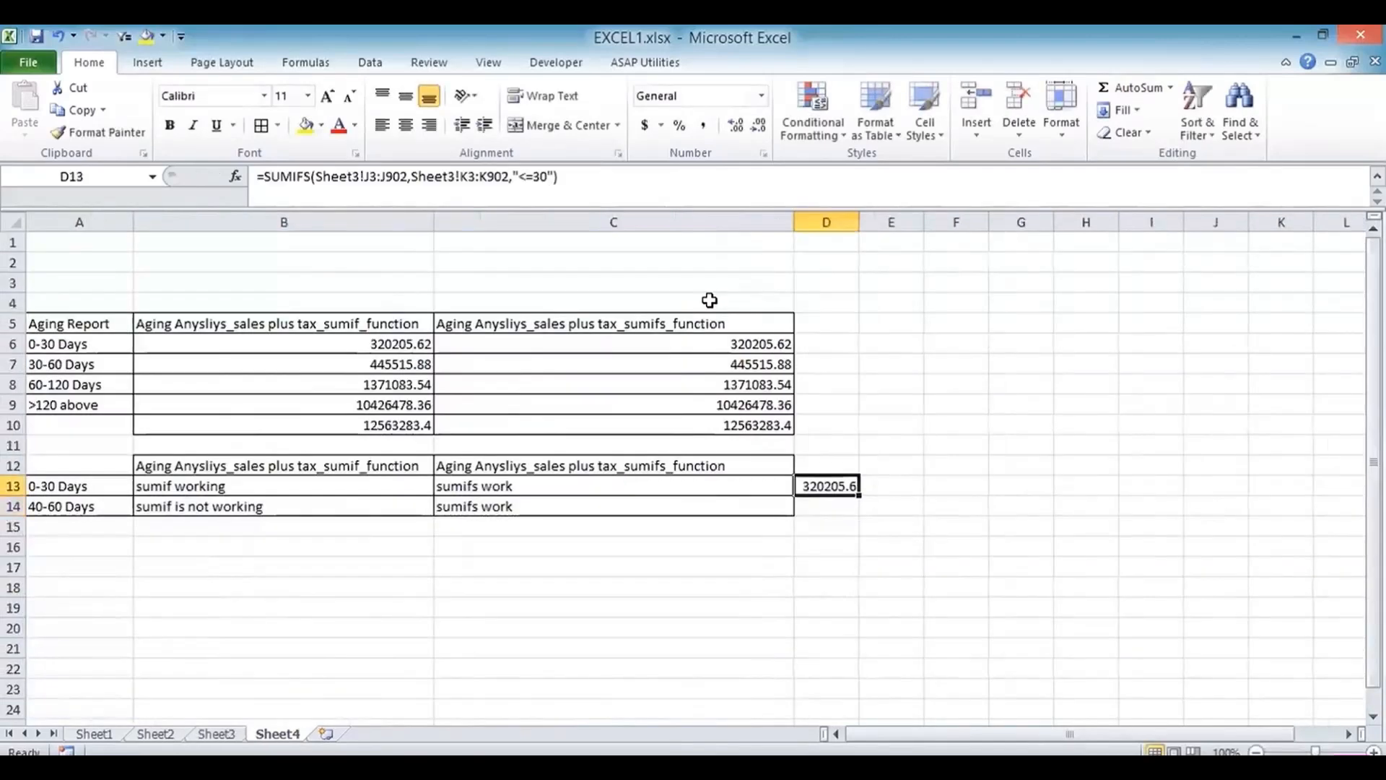
key(Down)
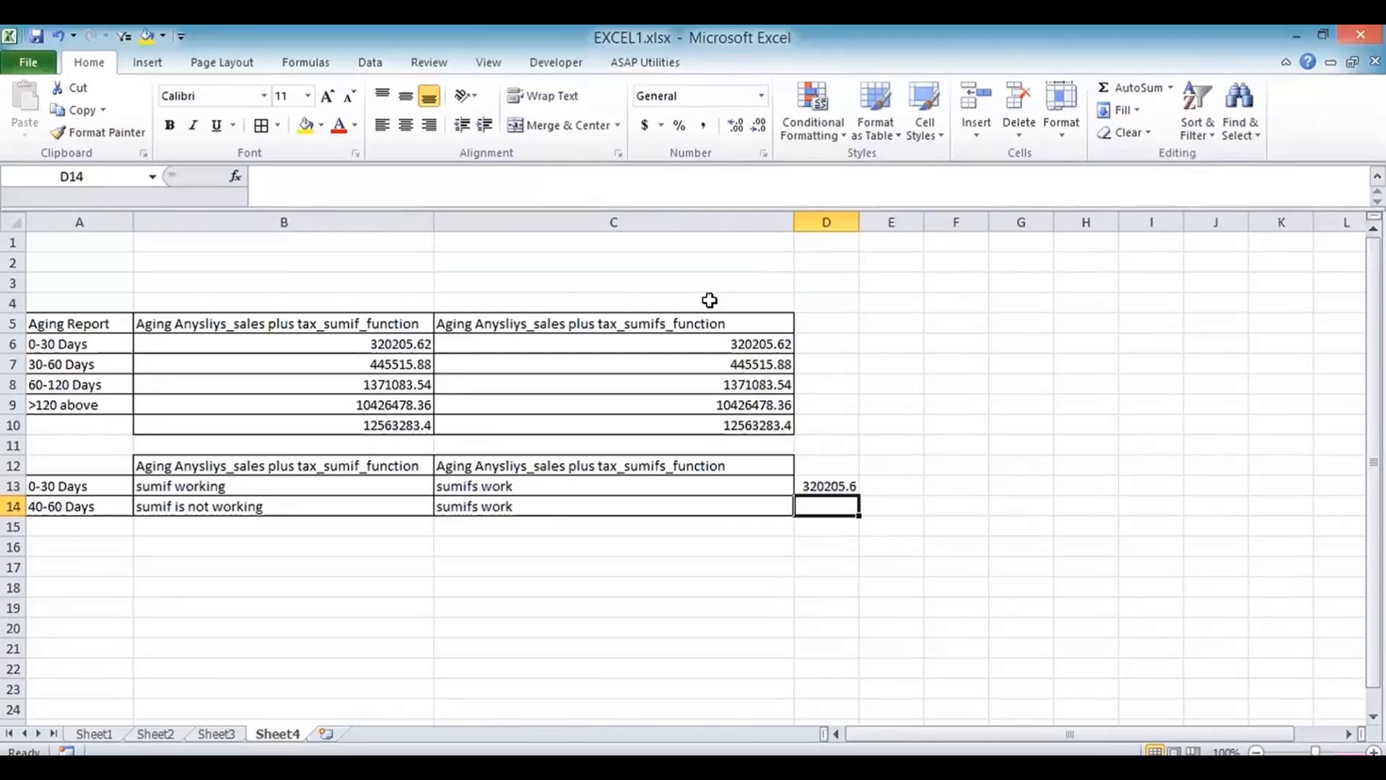
Step: Copy the SUMIFS heading from C12 into D12
click(646, 463)
key(ctrl+c)
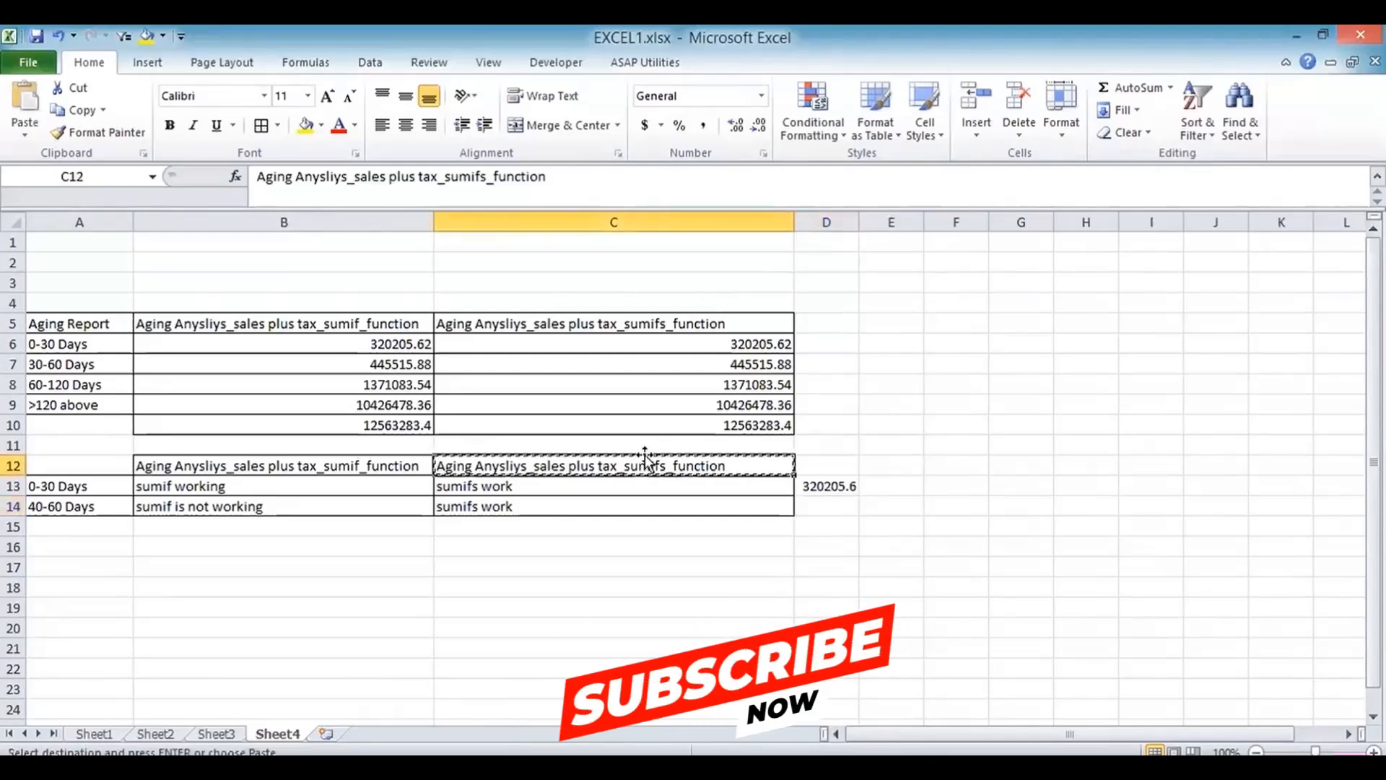
key(Right)
key(ctrl+v)
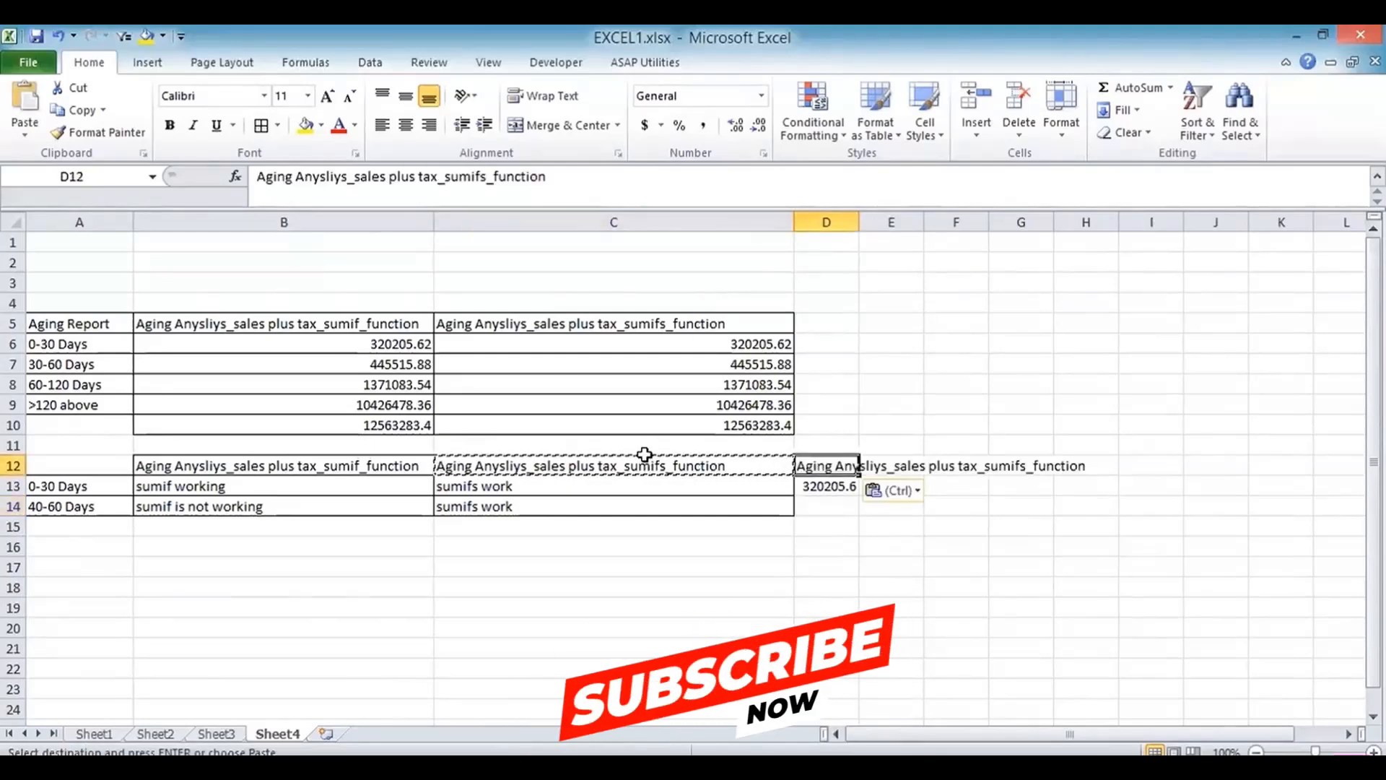
Step: Start a SUMIFS formula in D14 for the 40-60 Days range, summing Sheet3!J3:J902
click(823, 505)
text(=sum)
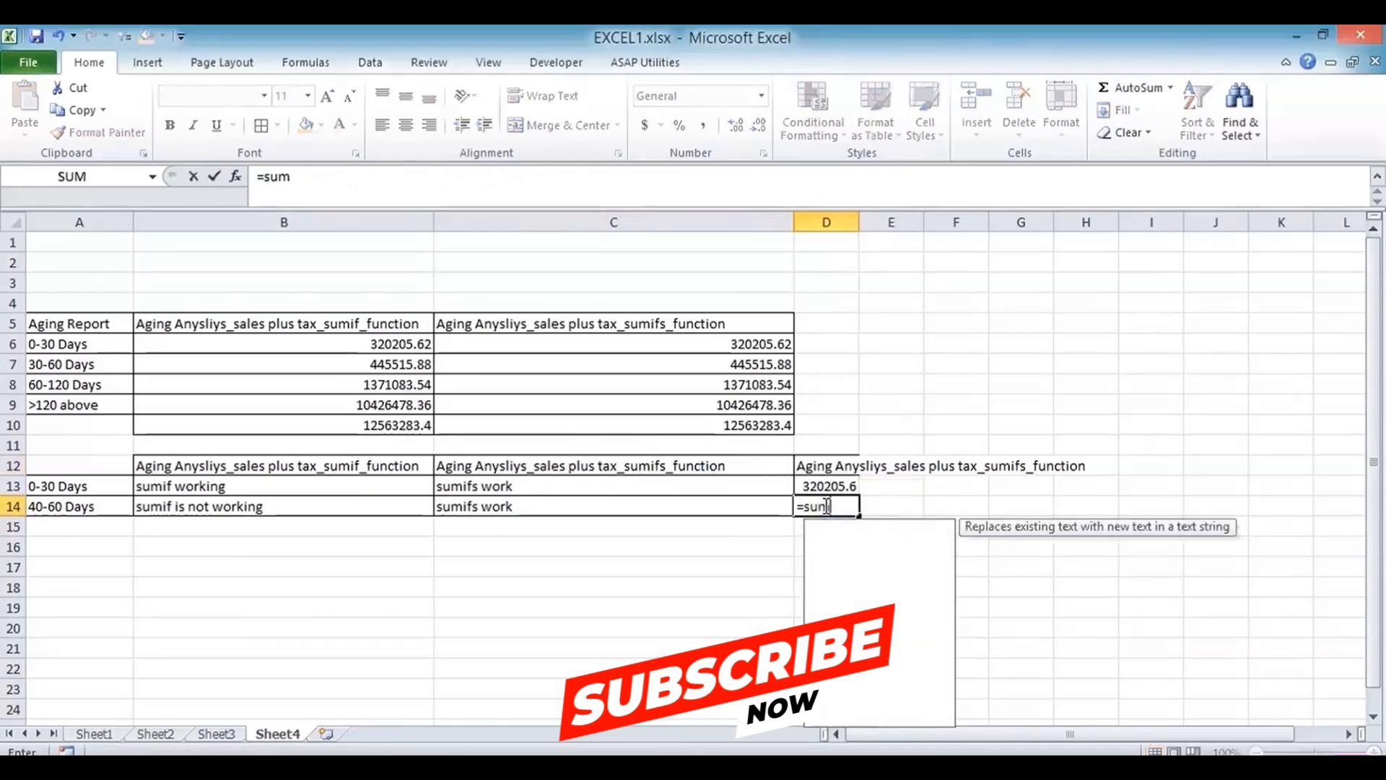
text(ifs()
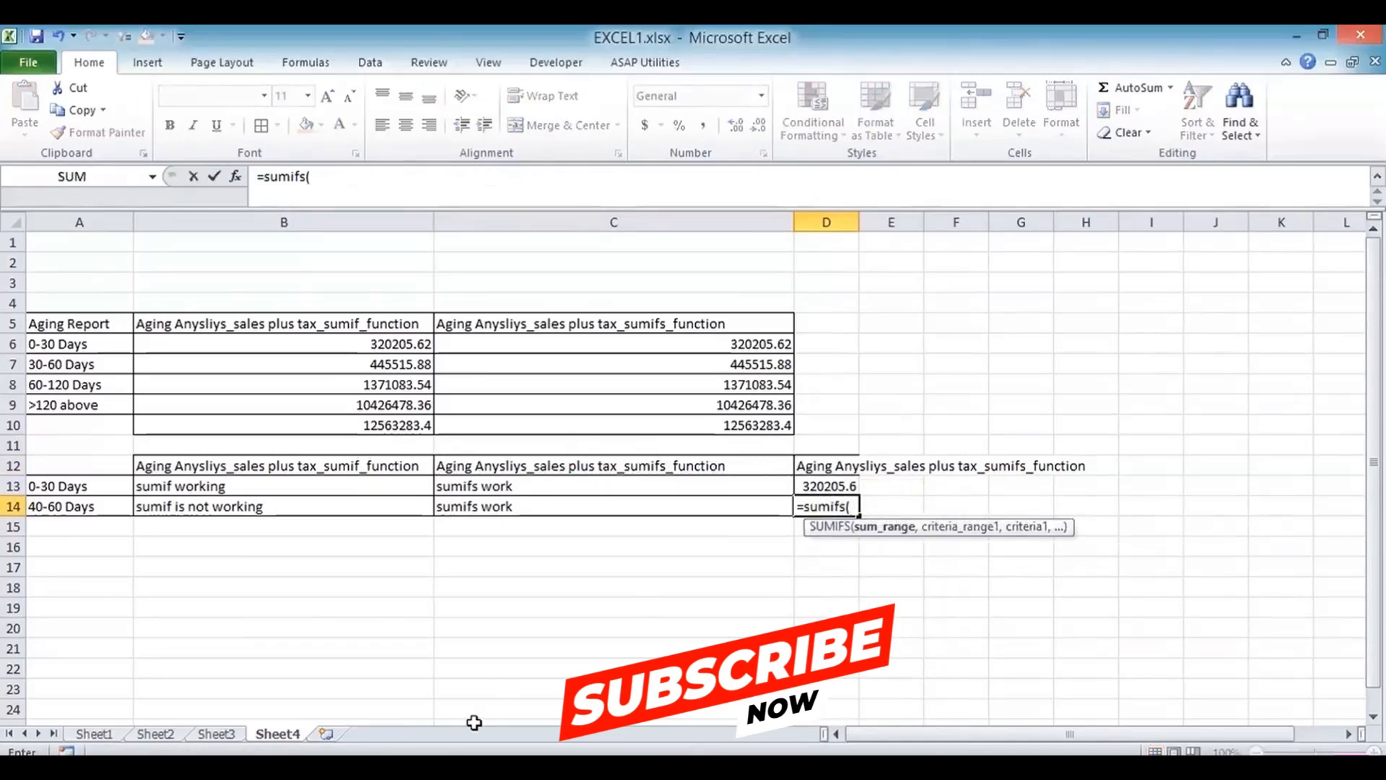
click(216, 733)
drag(1373, 699, 1372, 246)
click(618, 298)
key(ctrl+shift+Down)
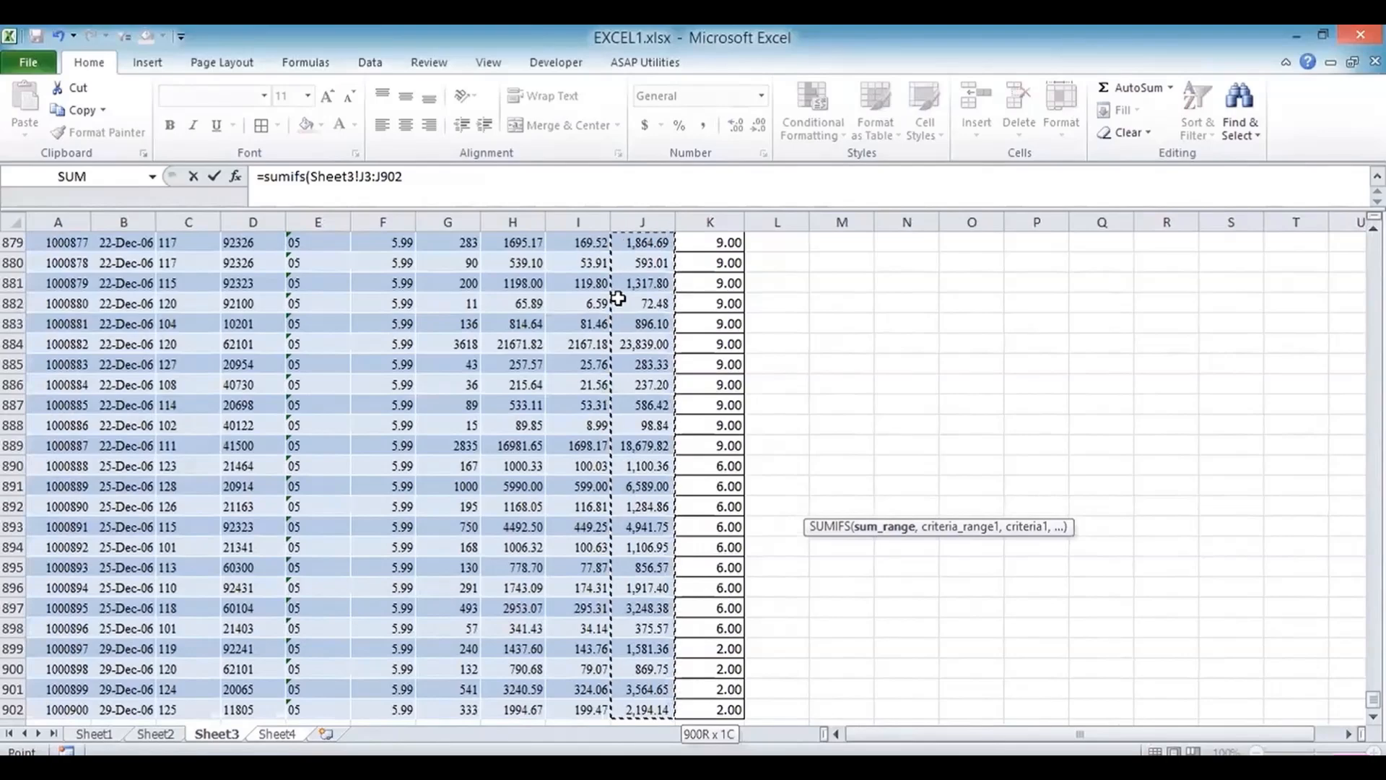
text(,)
Step: Add the Days column Sheet3!K3:K902 as the first criteria range in D14's formula, with the criterion ">40"
drag(1373, 699, 1372, 245)
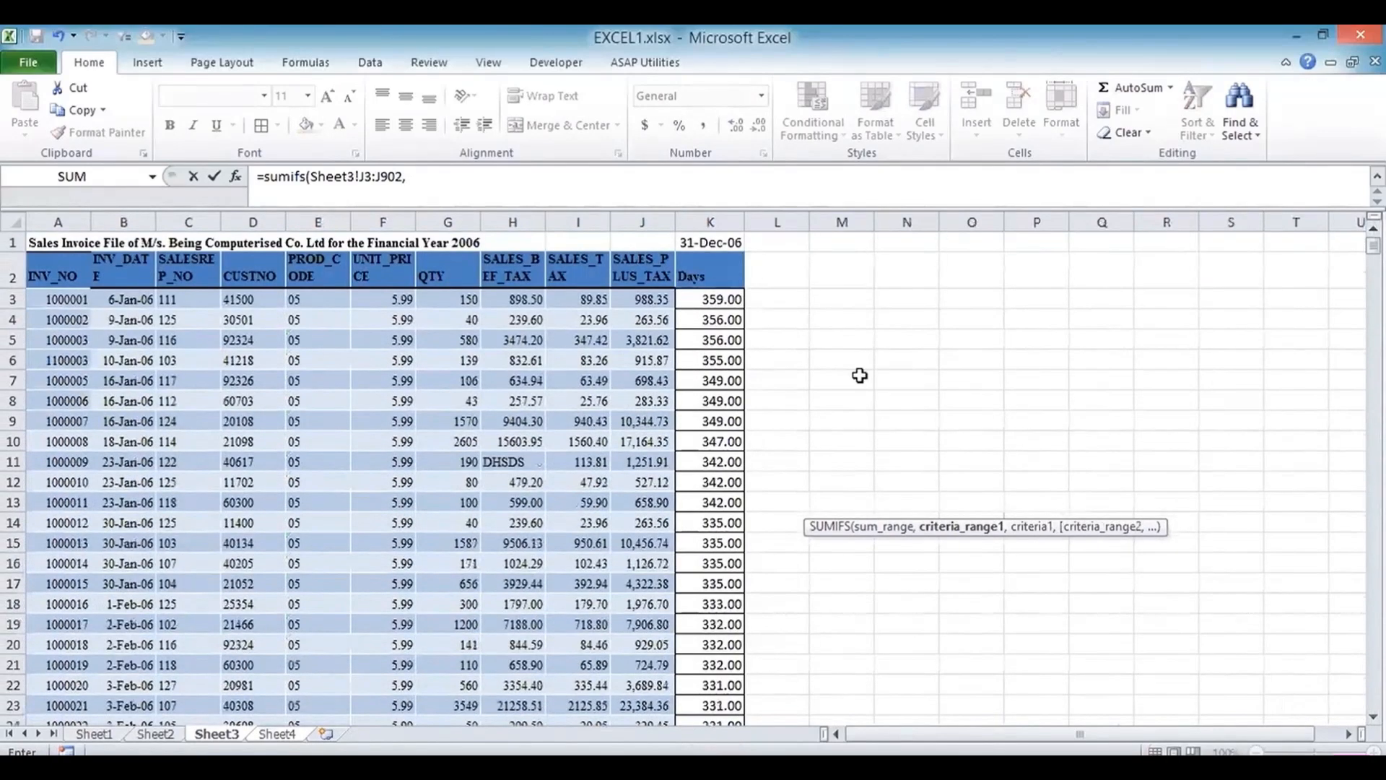
click(708, 296)
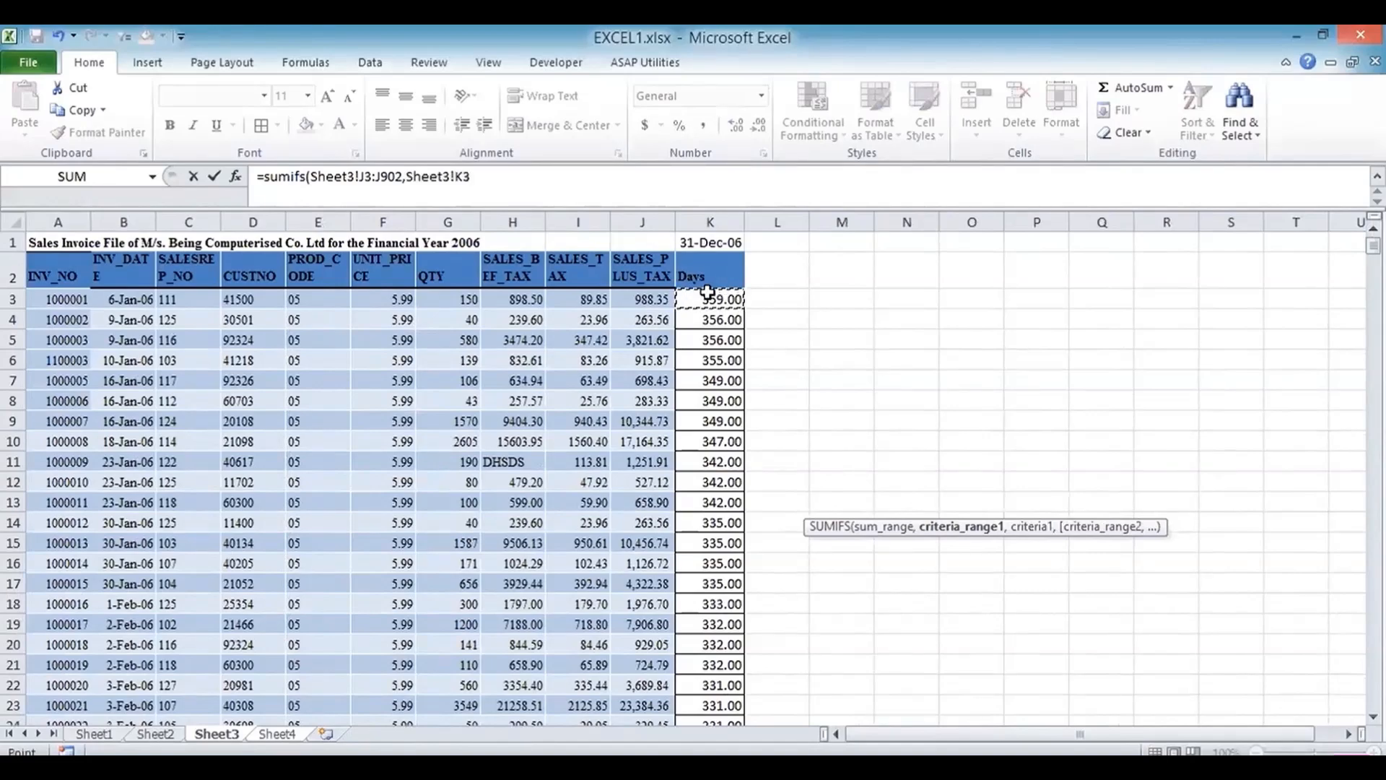
key(ctrl+shift+Down)
text(,)
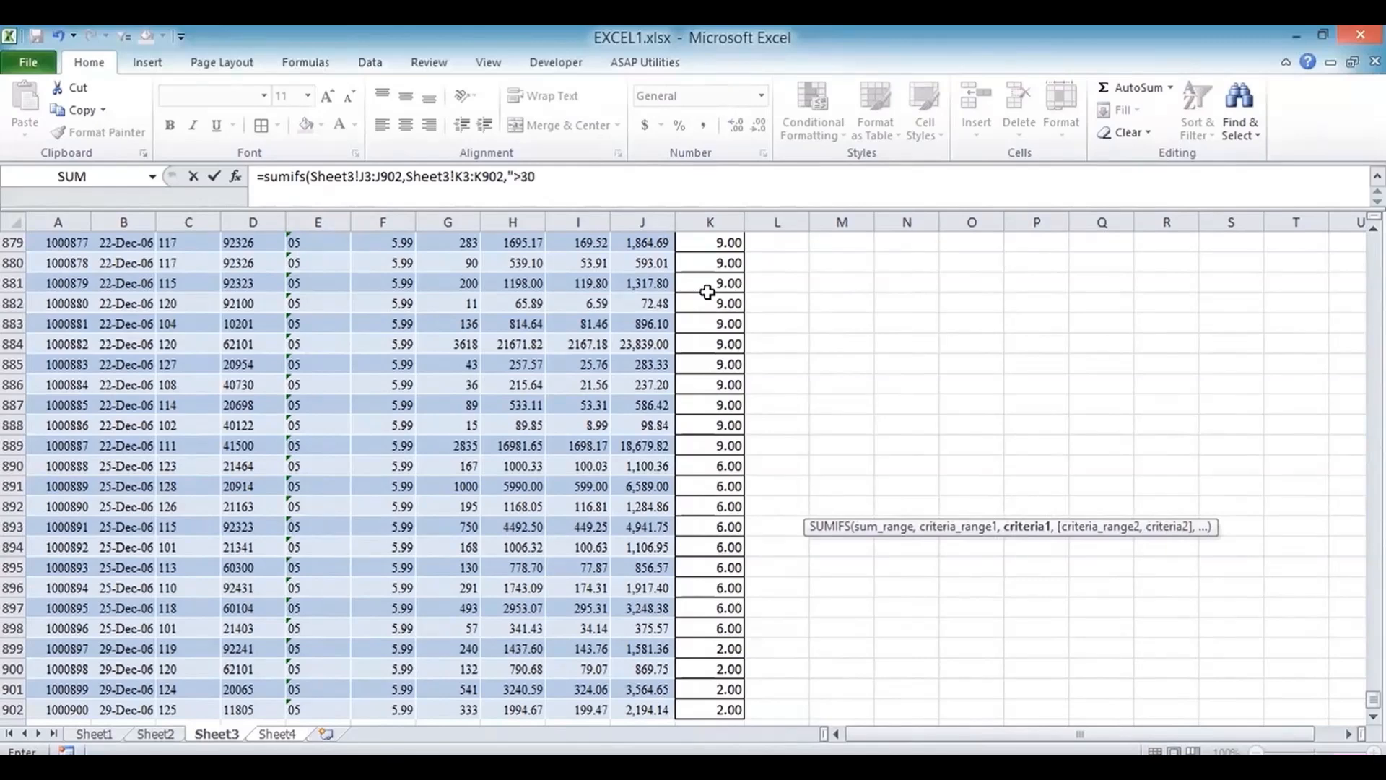
text(">40",)
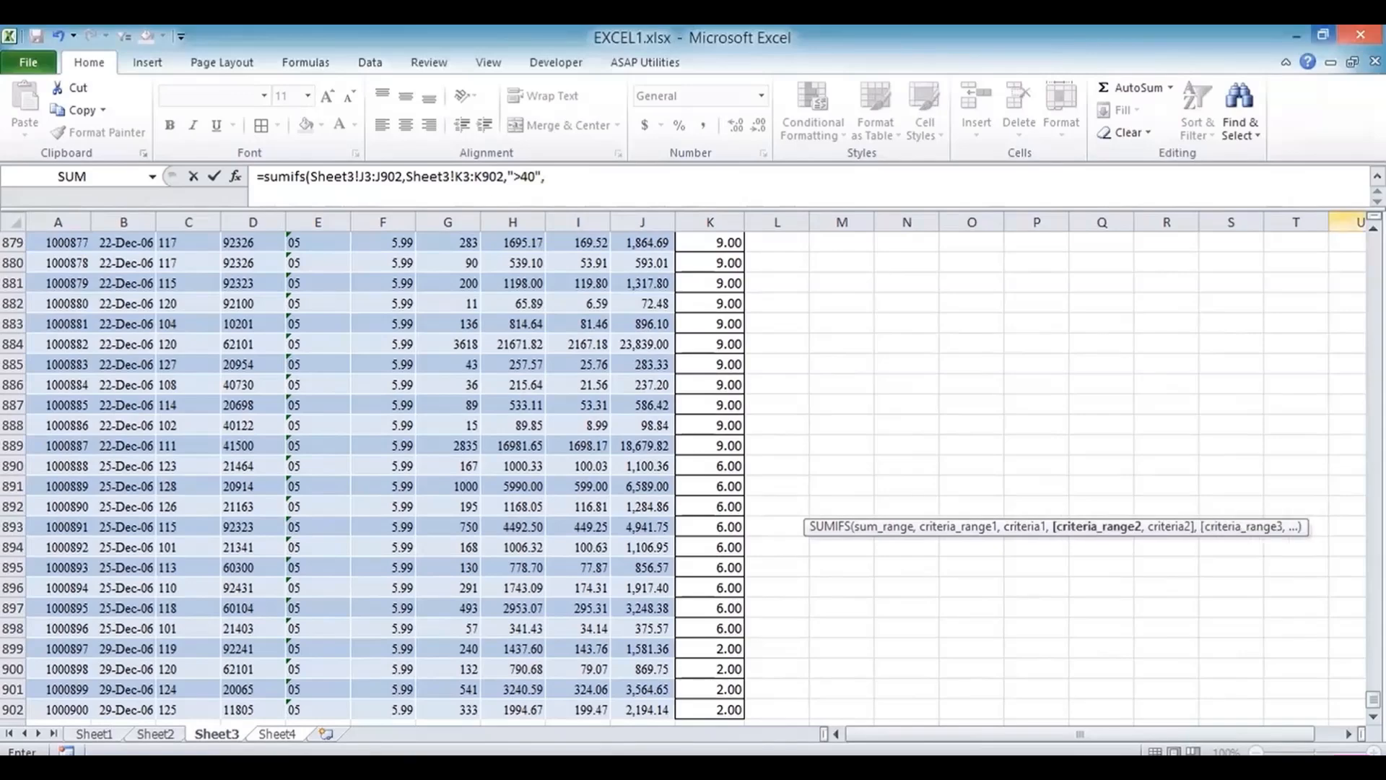
Step: Complete D14's SUMIFS formula with the Days column Sheet3!K3:K902 as second criteria range and "<=60" as its criterion
drag(1373, 699, 1374, 243)
click(695, 301)
key(ctrl+shift+Down)
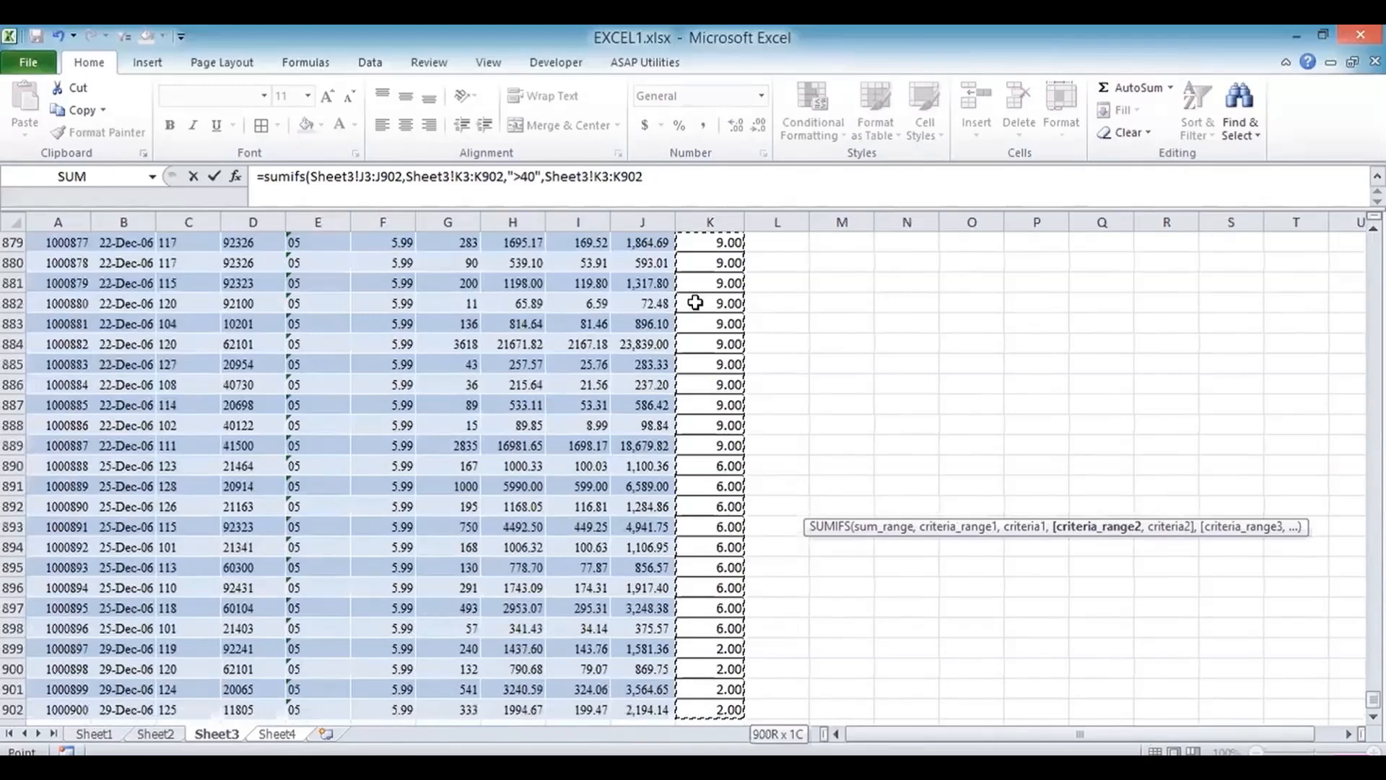
text(,)
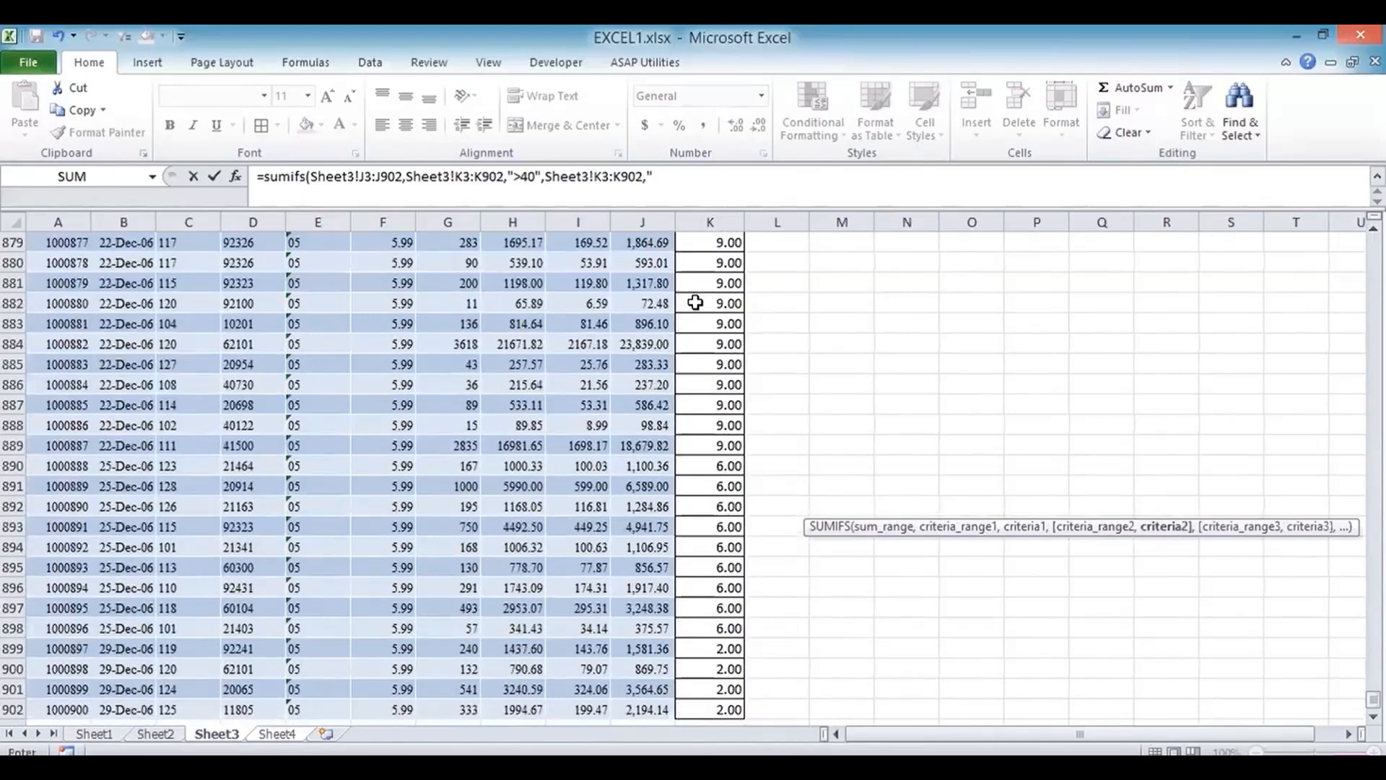
text("<=60"))
key(Return)
key(Up)
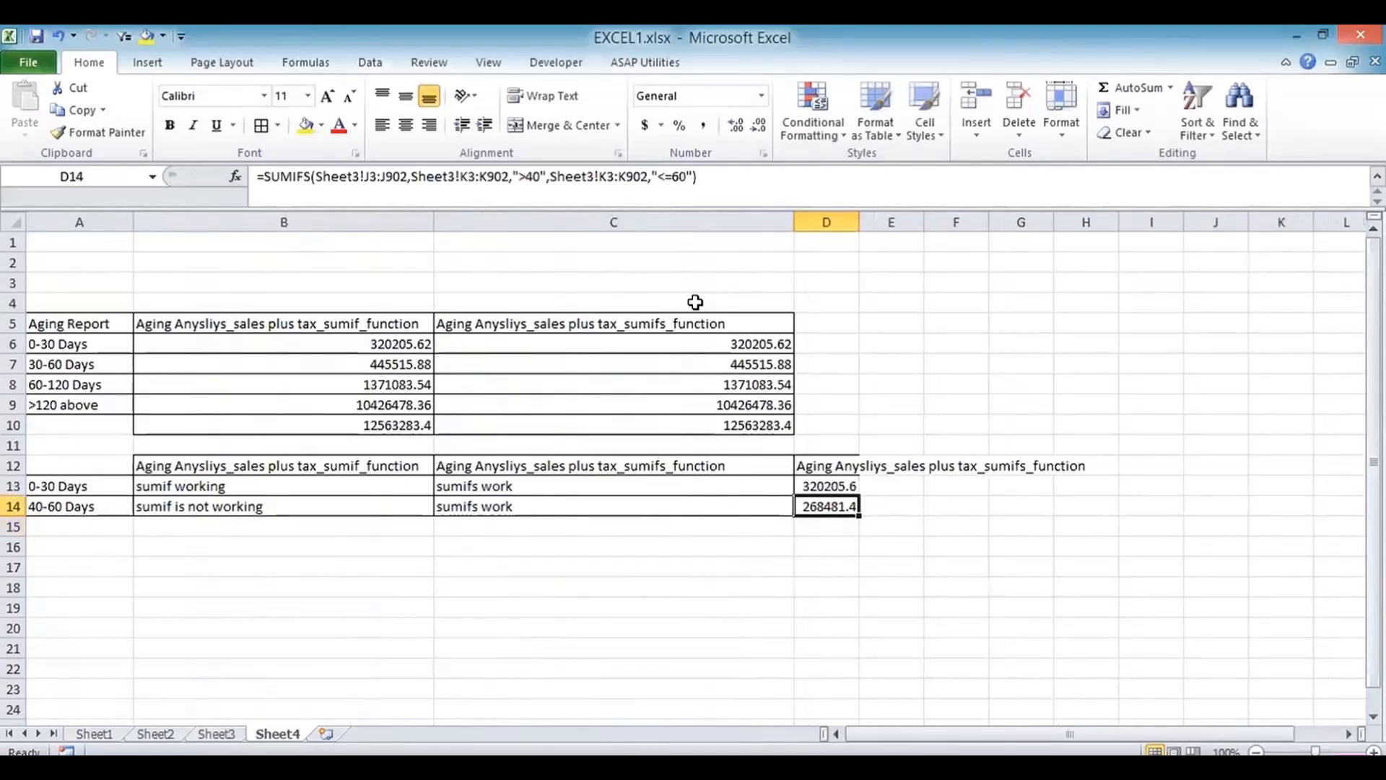
Step: Add borders around the SUMIFS results in D13:D14 and widen column D toward the length of its heading
mouse_move(830, 485)
mouse_down()
mouse_move(825, 547)
mouse_move(821, 509)
mouse_up()
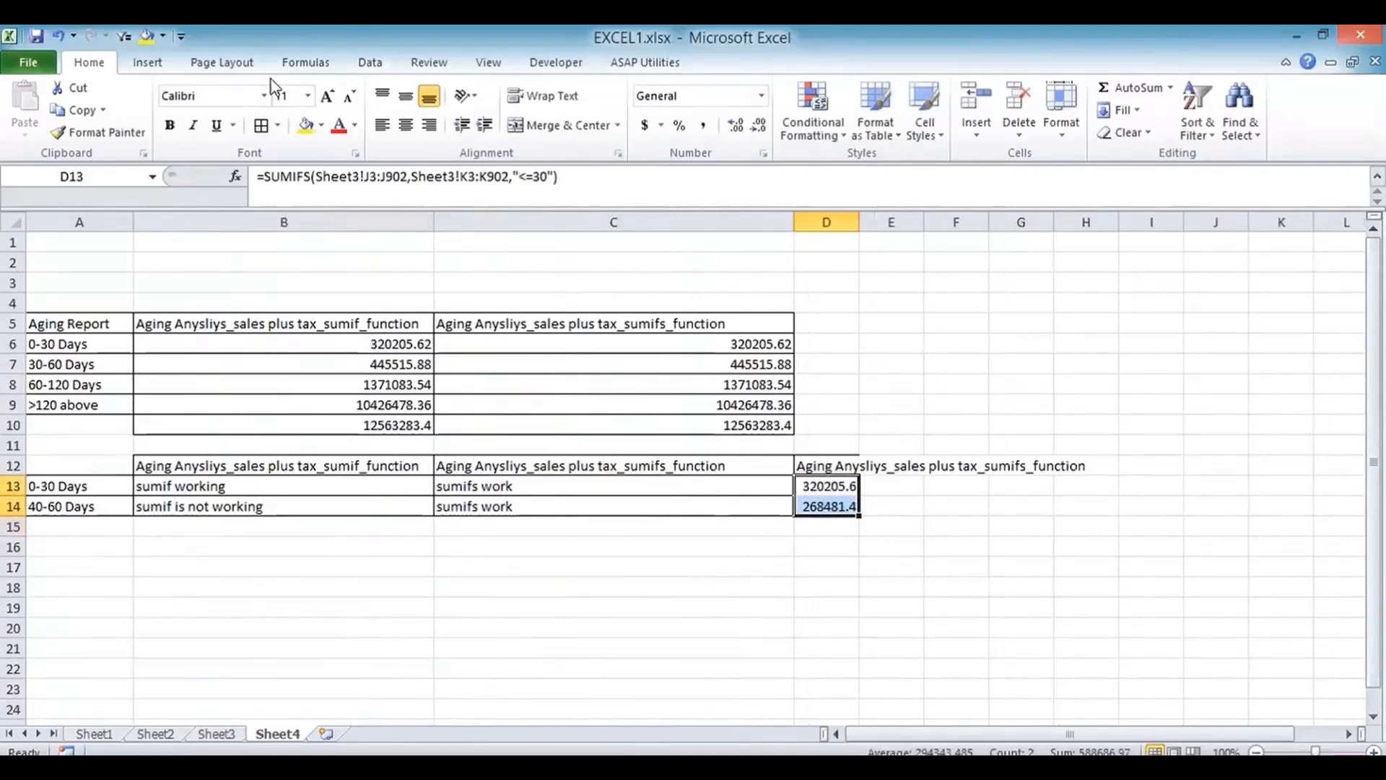
click(262, 129)
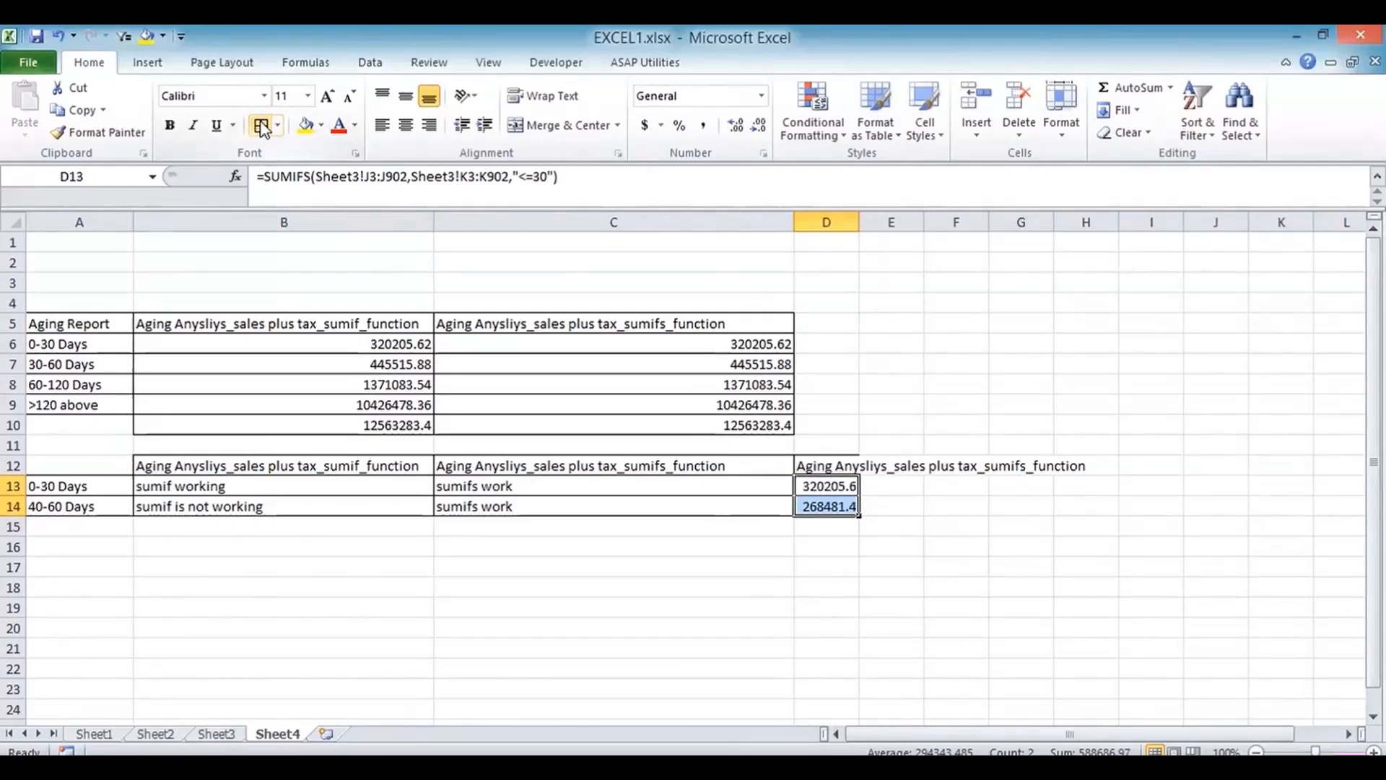
key(Down)
key(Down)
key(Down)
key(Up)
key(Up)
key(Up)
key(Up)
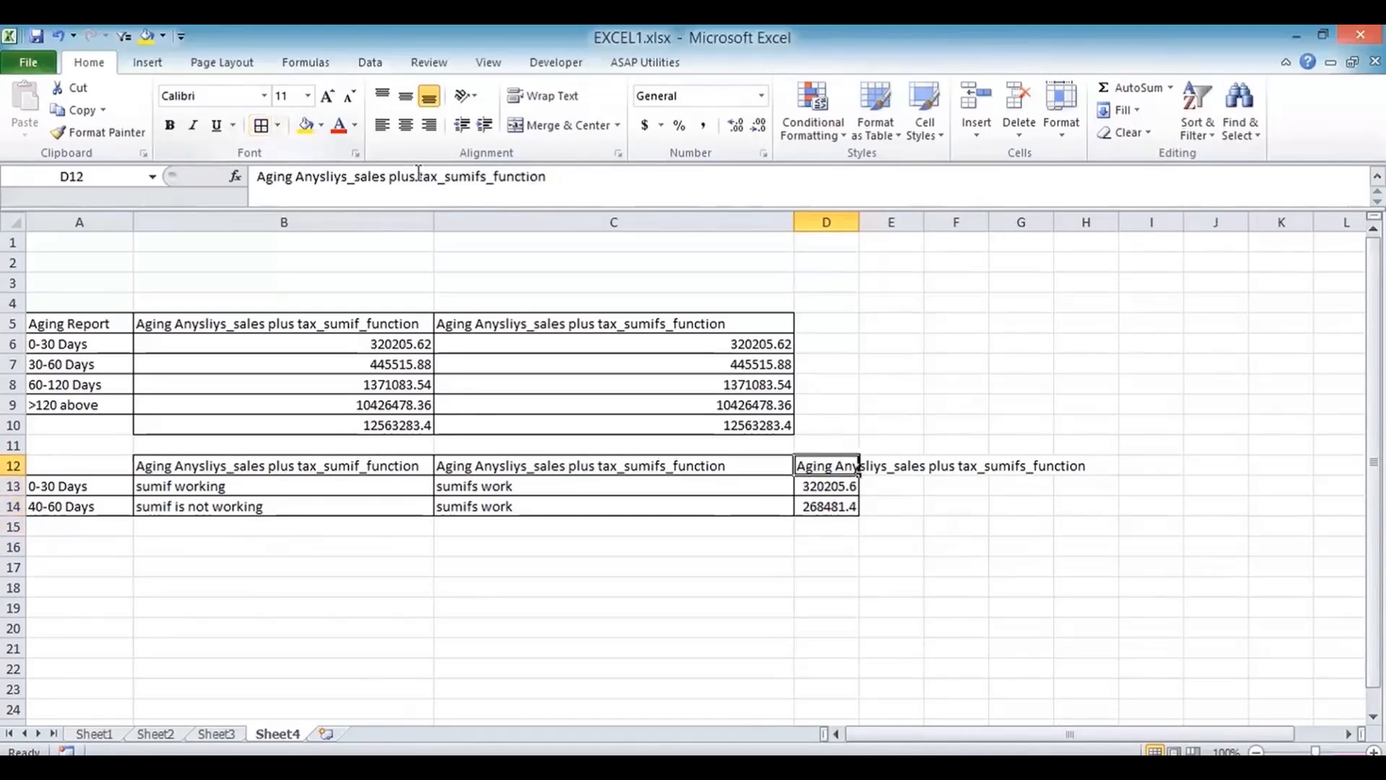
drag(859, 223, 1065, 260)
click(157, 289)
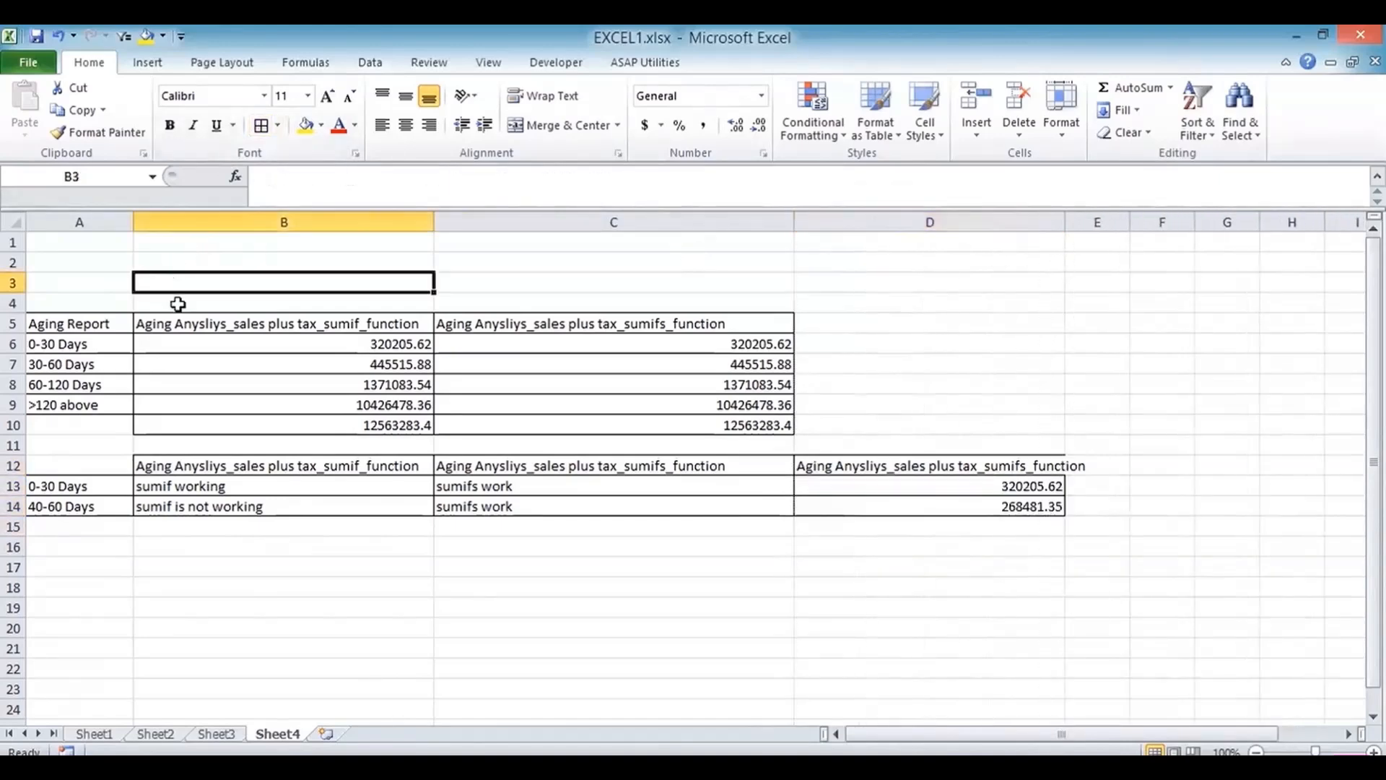
Step: Enter the note "data in sum if is different" in A17, below the second table
click(112, 563)
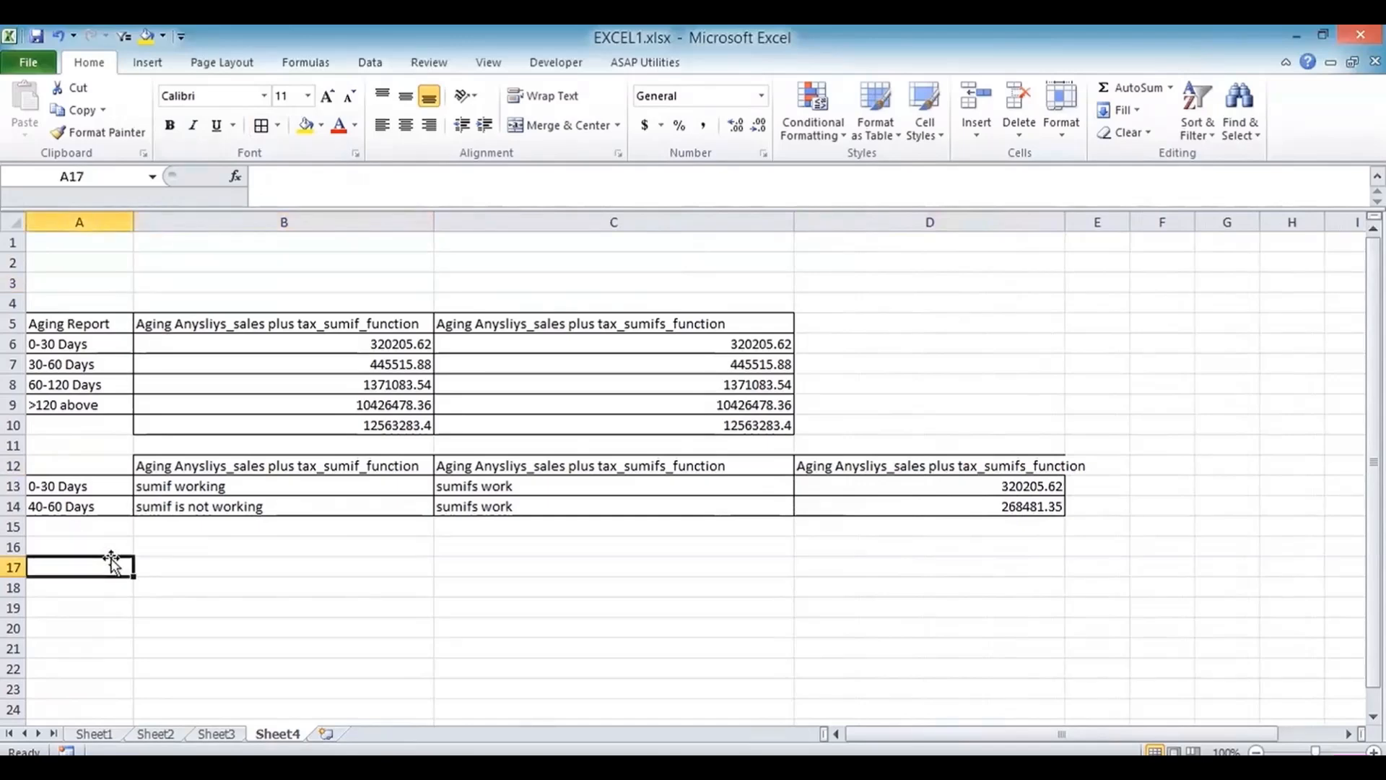
text(crit)
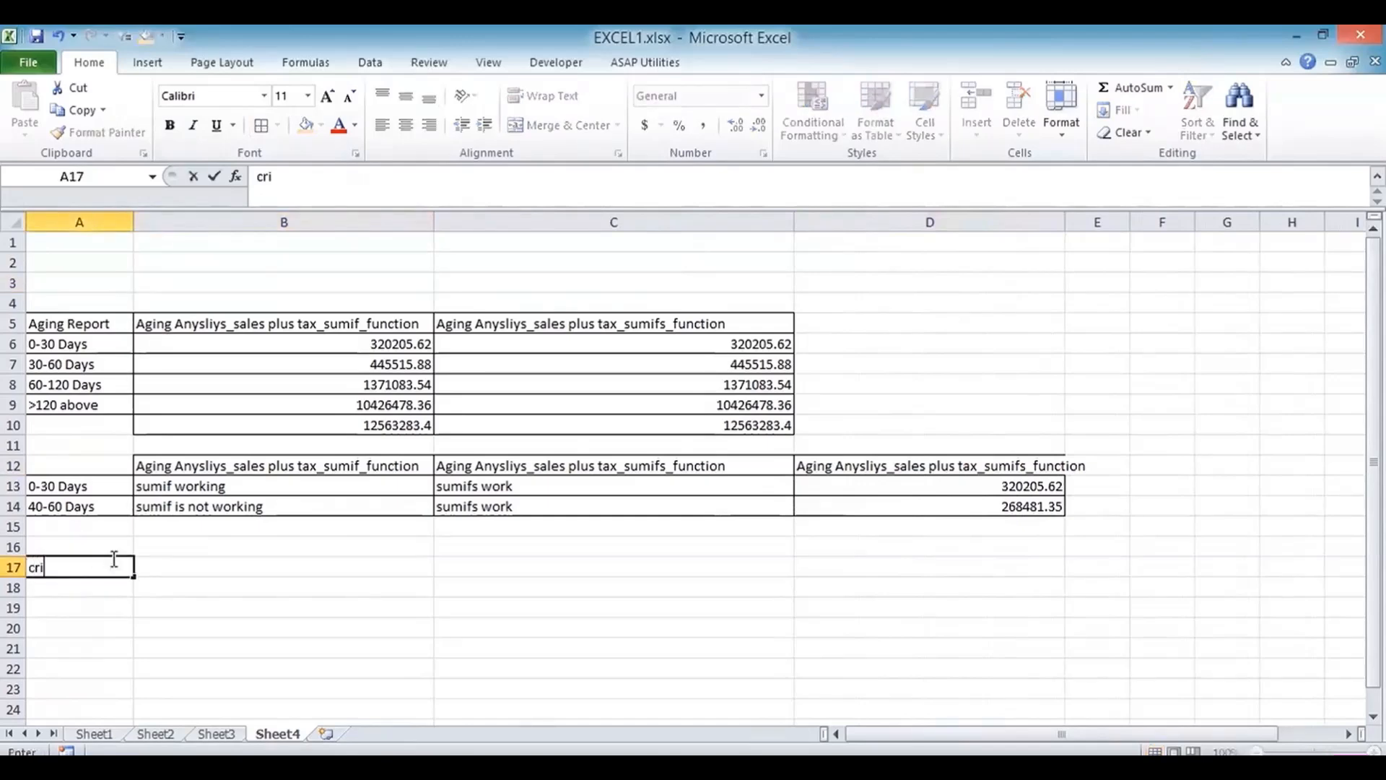
key(BackSpace)
key(BackSpace)
key(BackSpace)
key(BackSpace)
text(data in sum if is)
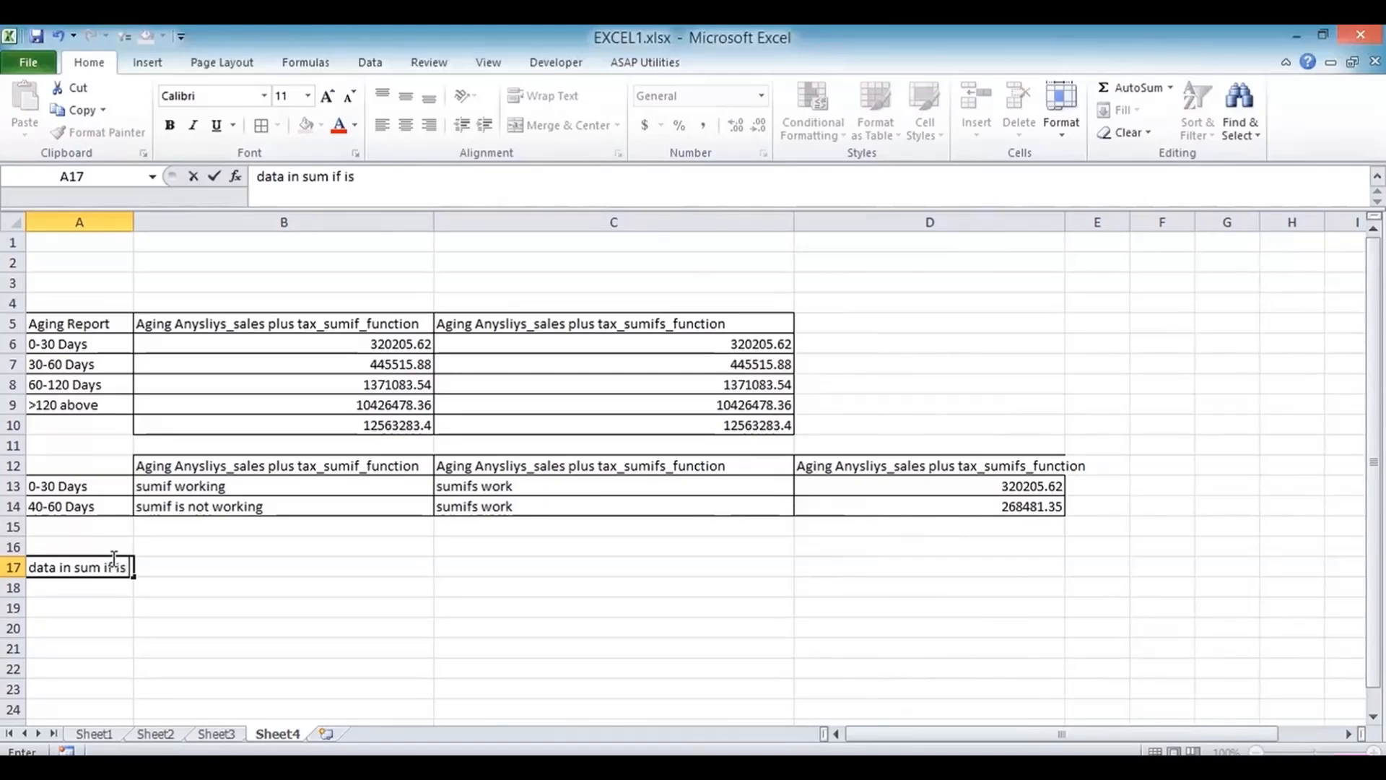
text( differant)
key(Return)
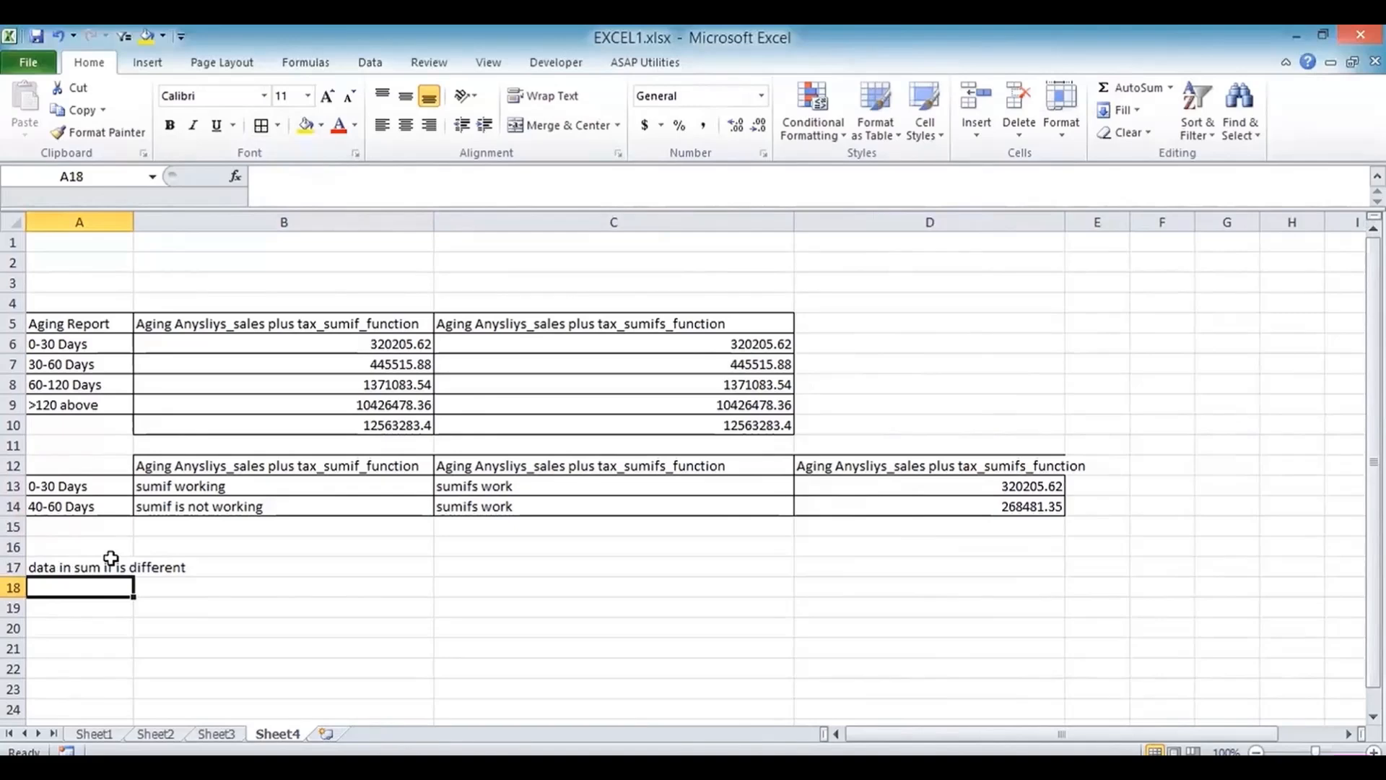
Step: Enter the label "0-30 days" in A20
key(Return)
key(Return)
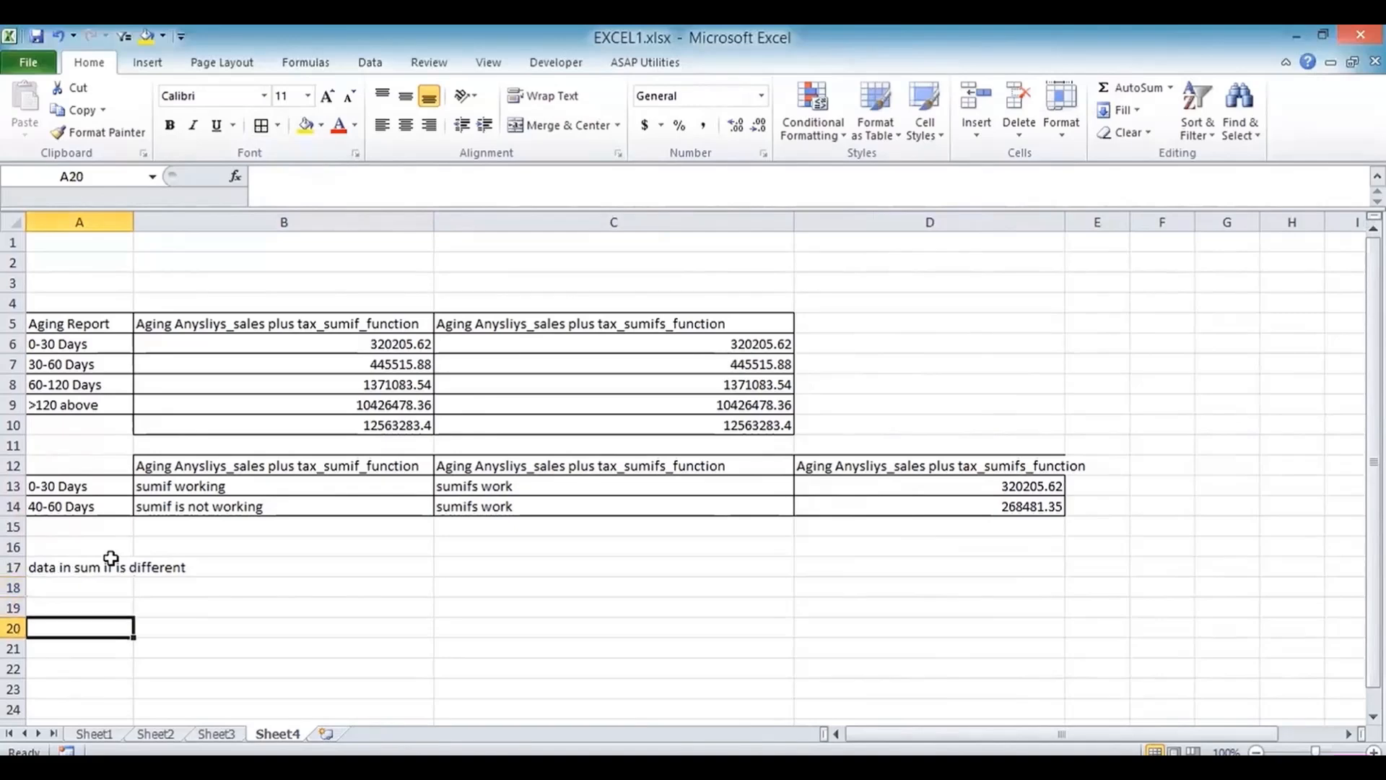
text(0-30)
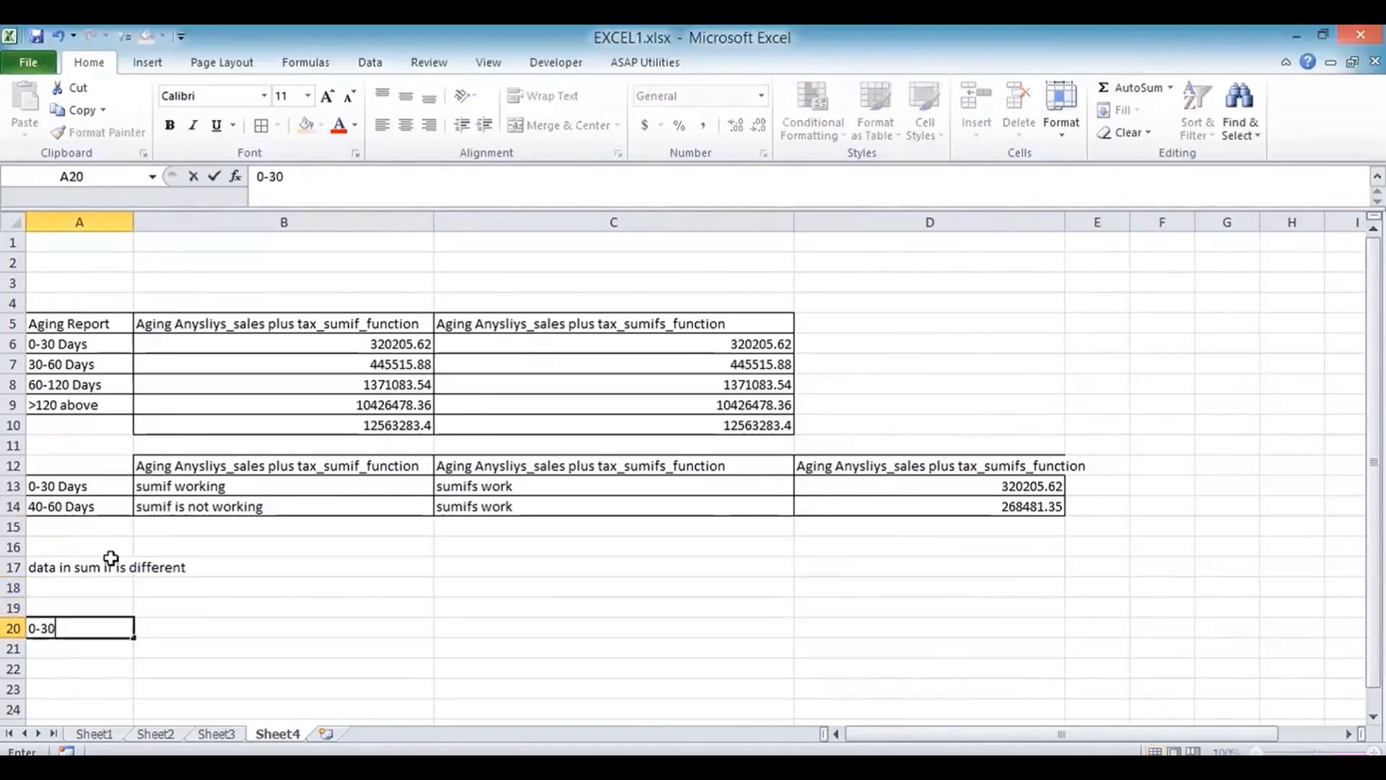
text( days)
key(Up)
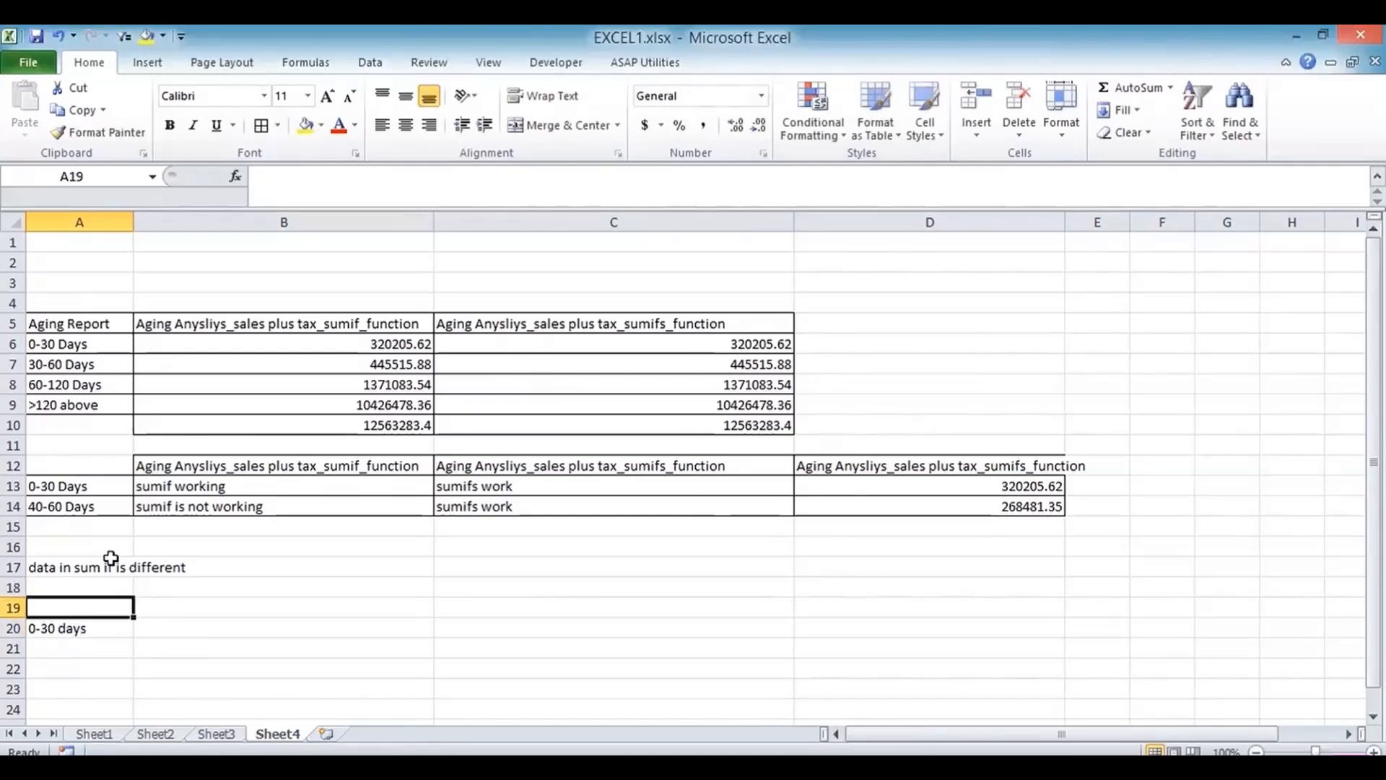
Step: Check the sales data on Sheet3 for a second condition and enter "product code is only 05" in Sheet4's B20
key(Down)
key(Right)
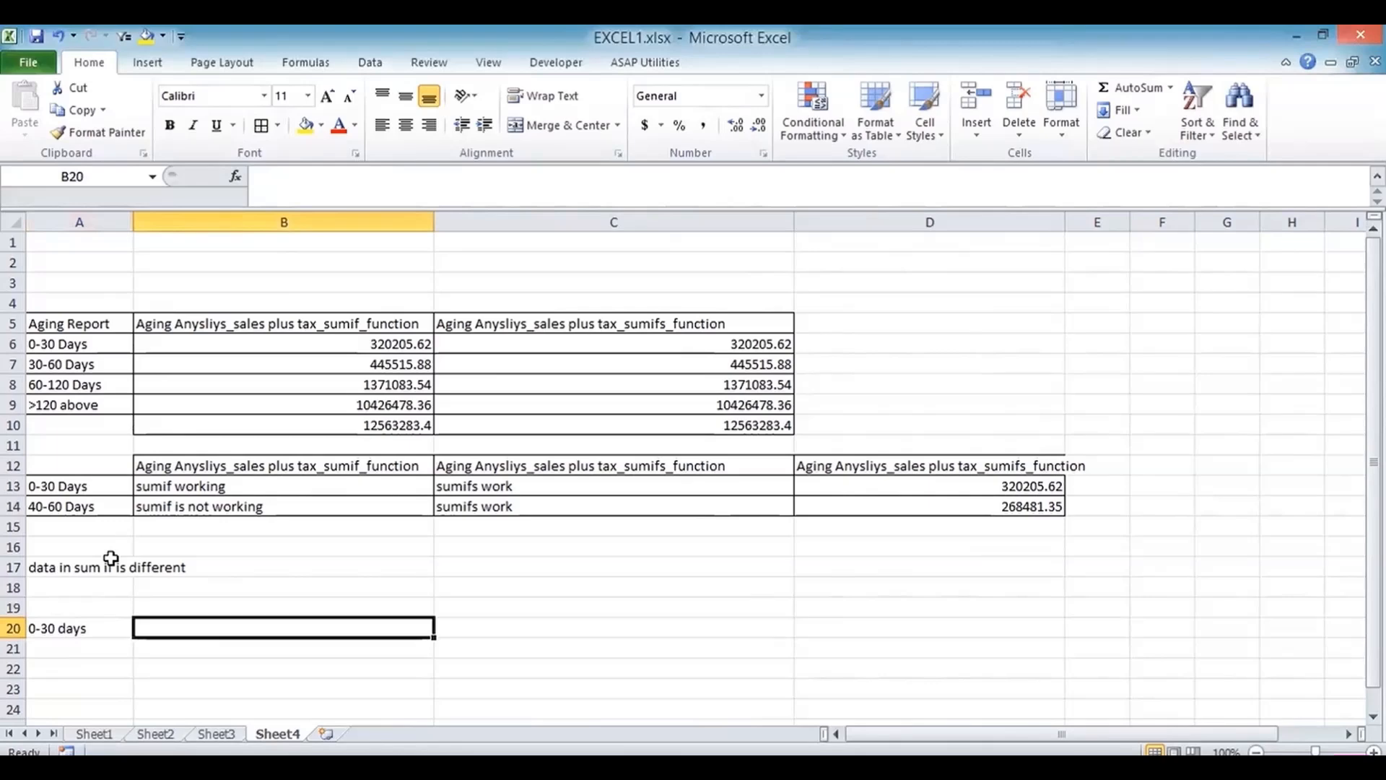
click(209, 733)
click(354, 483)
key(Left)
key(ctrl+Up)
scroll(352, 483, up, 1)
key(Down)
click(278, 733)
text(produ)
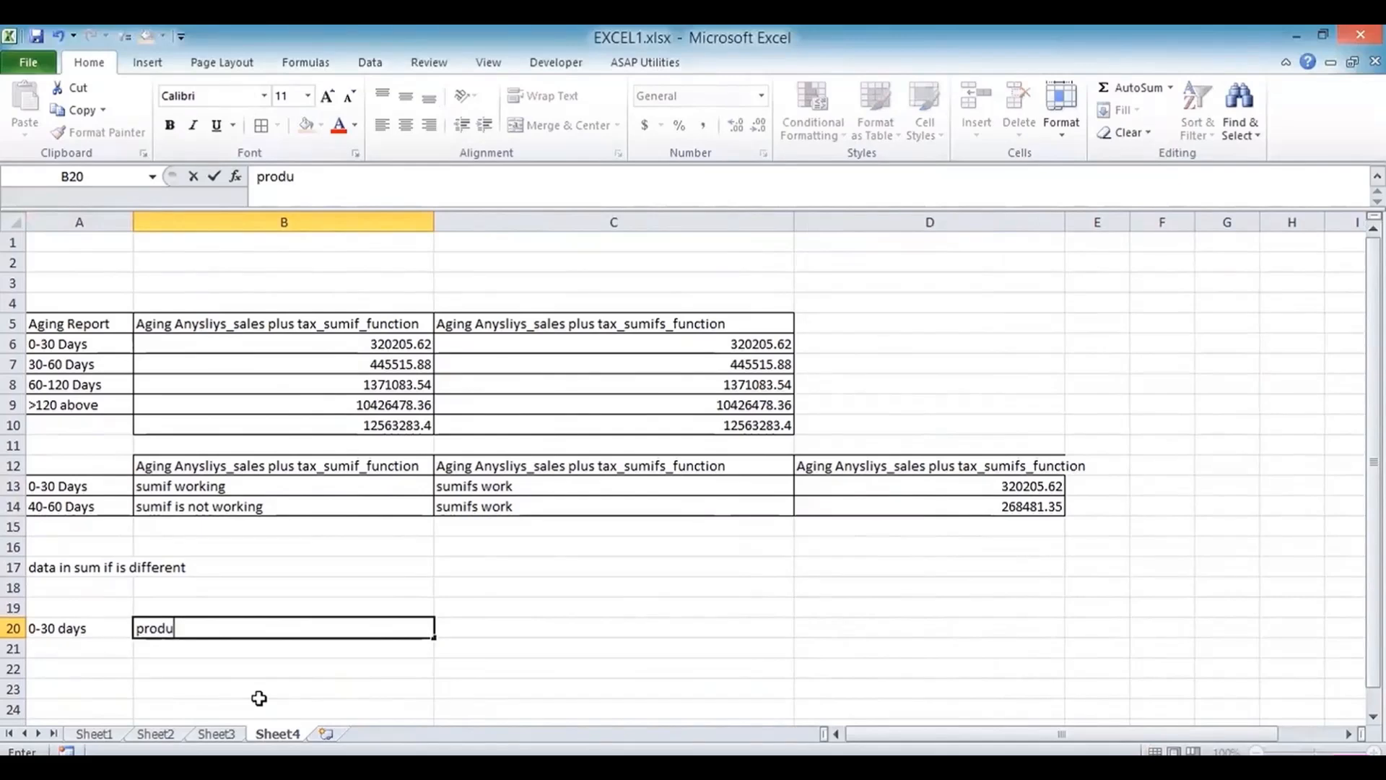
text(ct code )
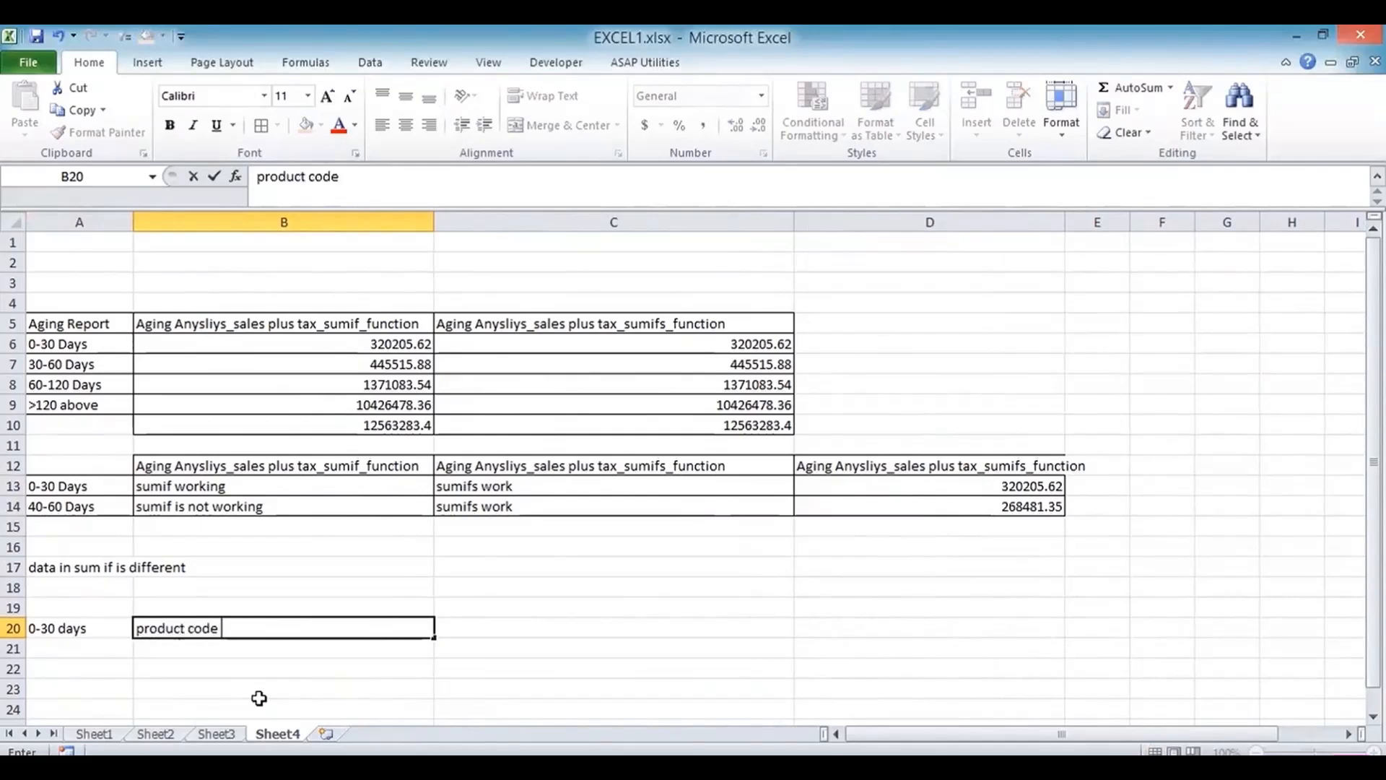
text(is only 05)
key(Return)
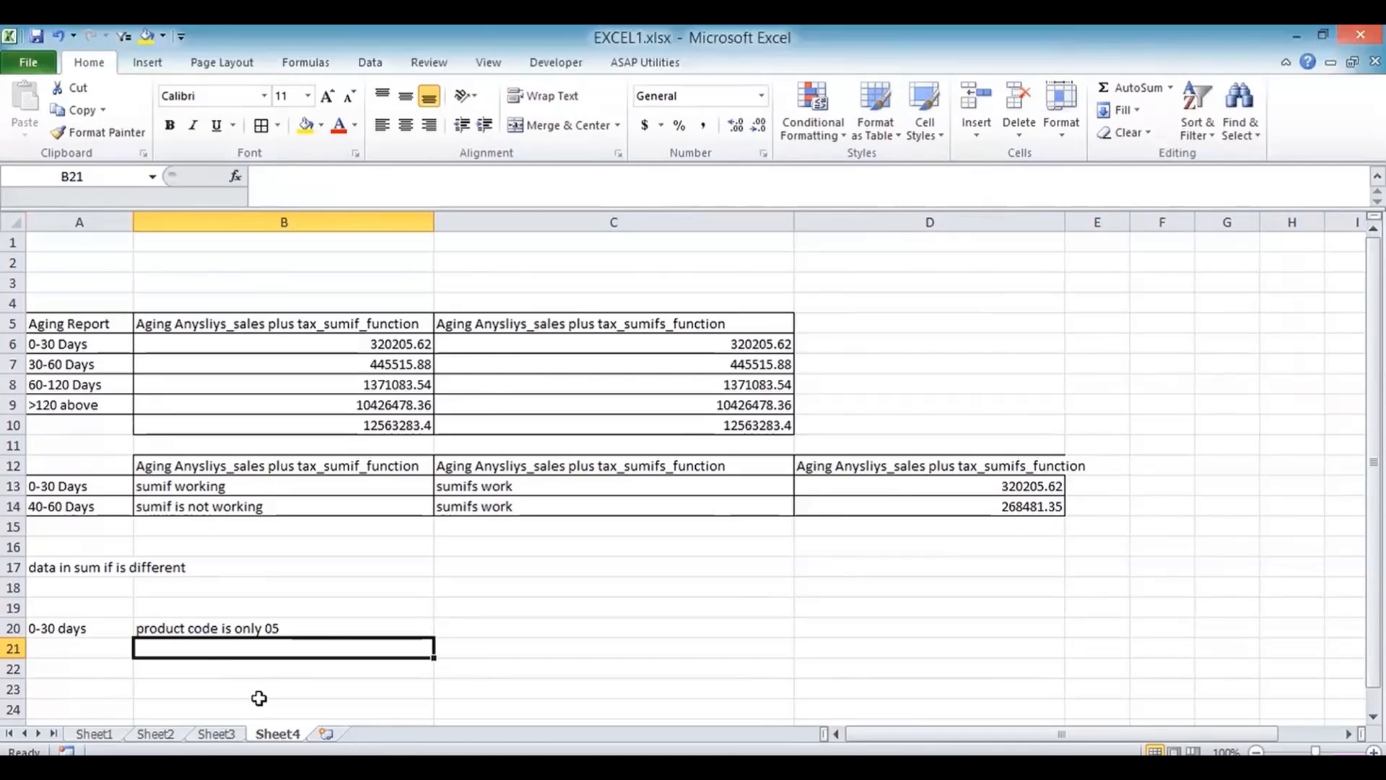
Step: Start a SUMIFS formula in B21 with the sales plus tax column Sheet3!J3:J902 as the sum range
text(=)
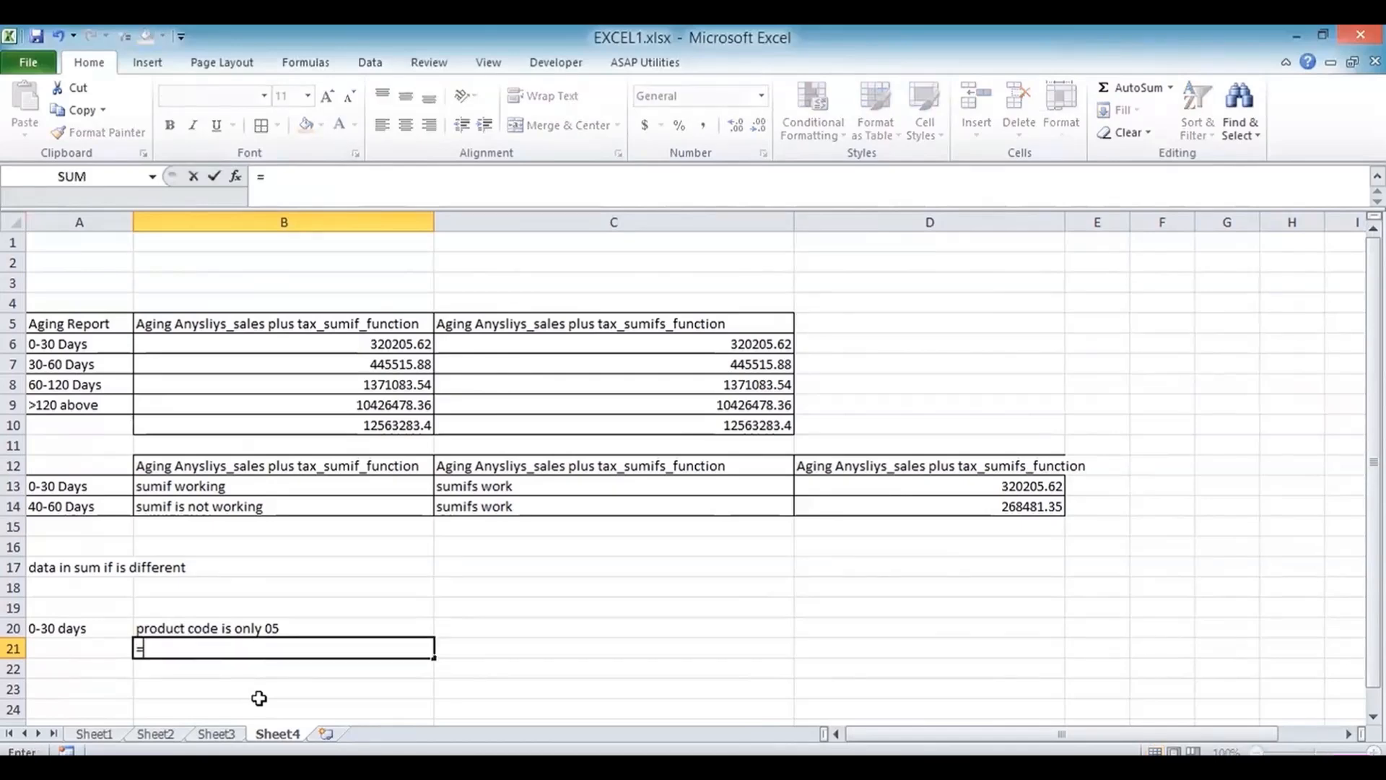
text(sumifs)
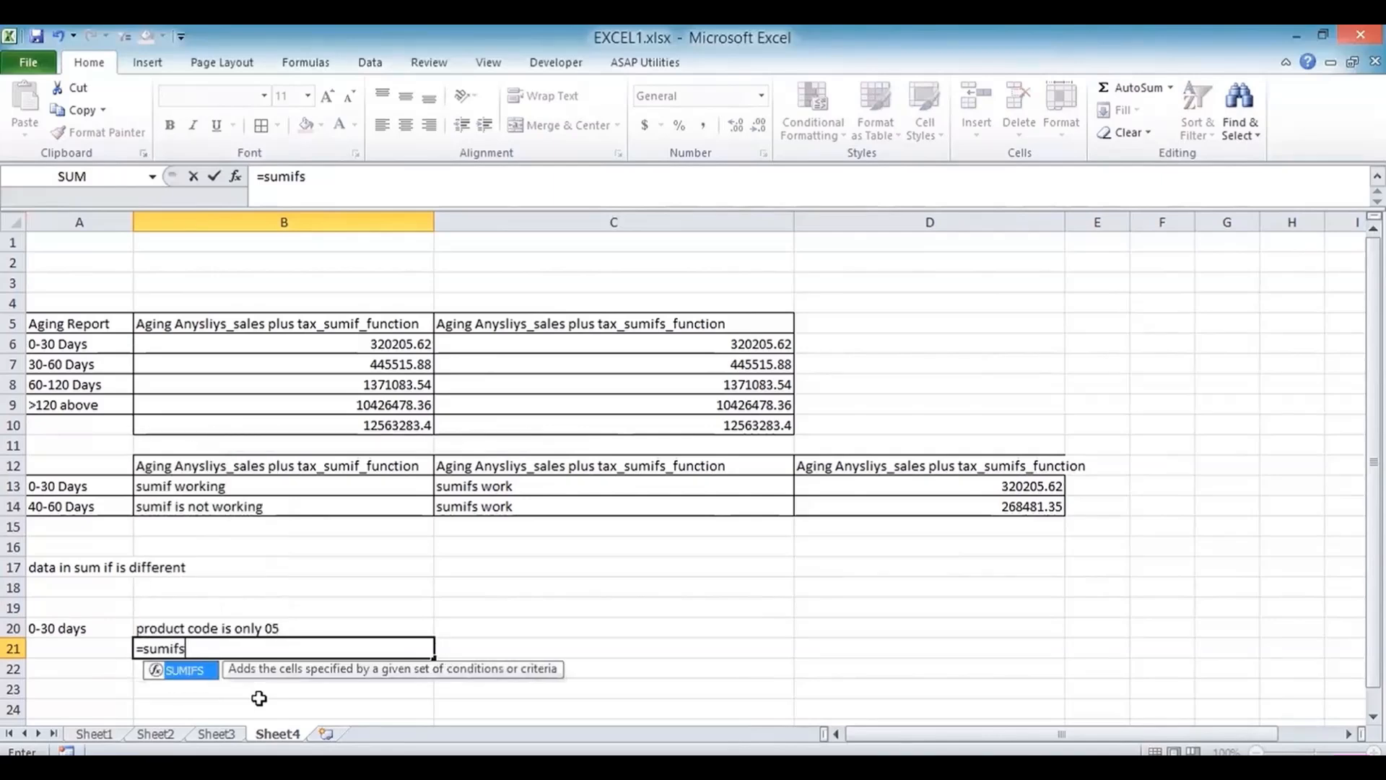
text(()
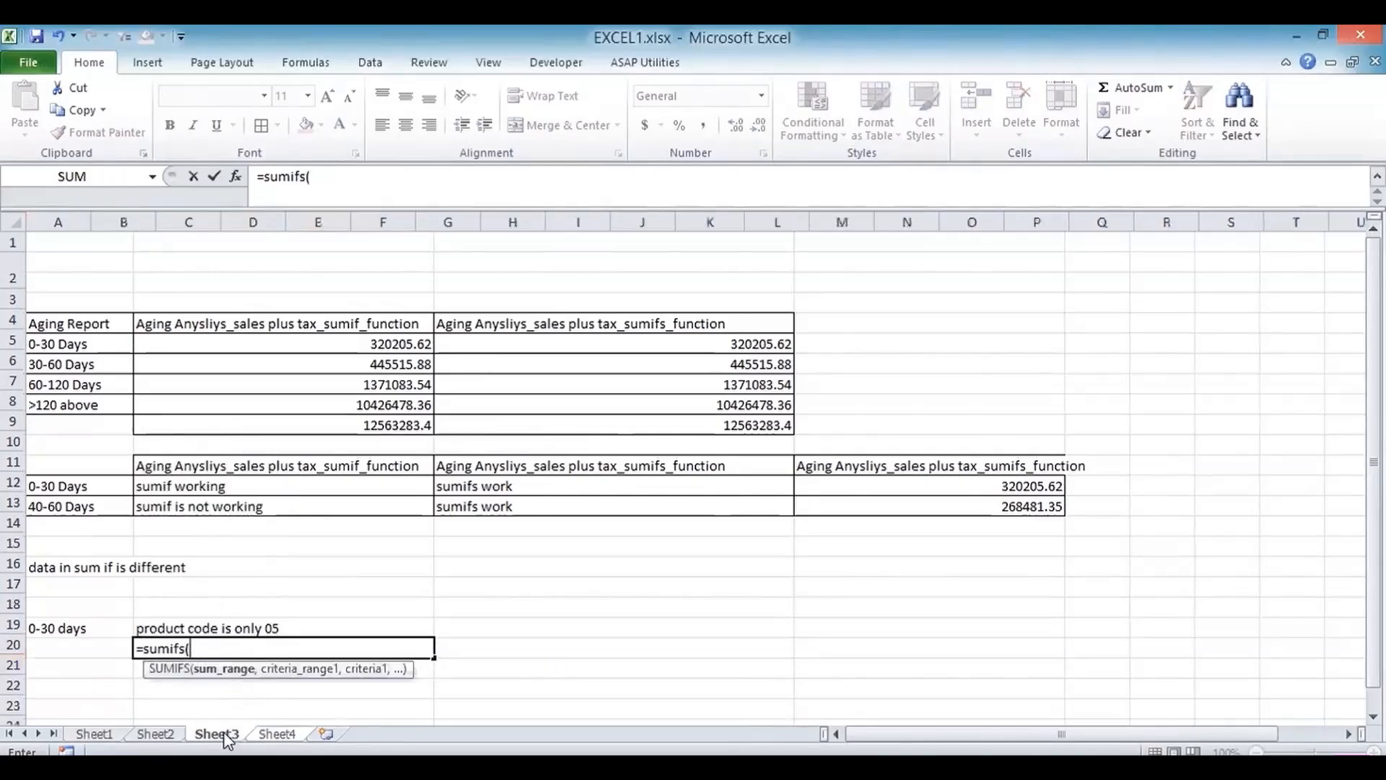
click(217, 733)
click(641, 301)
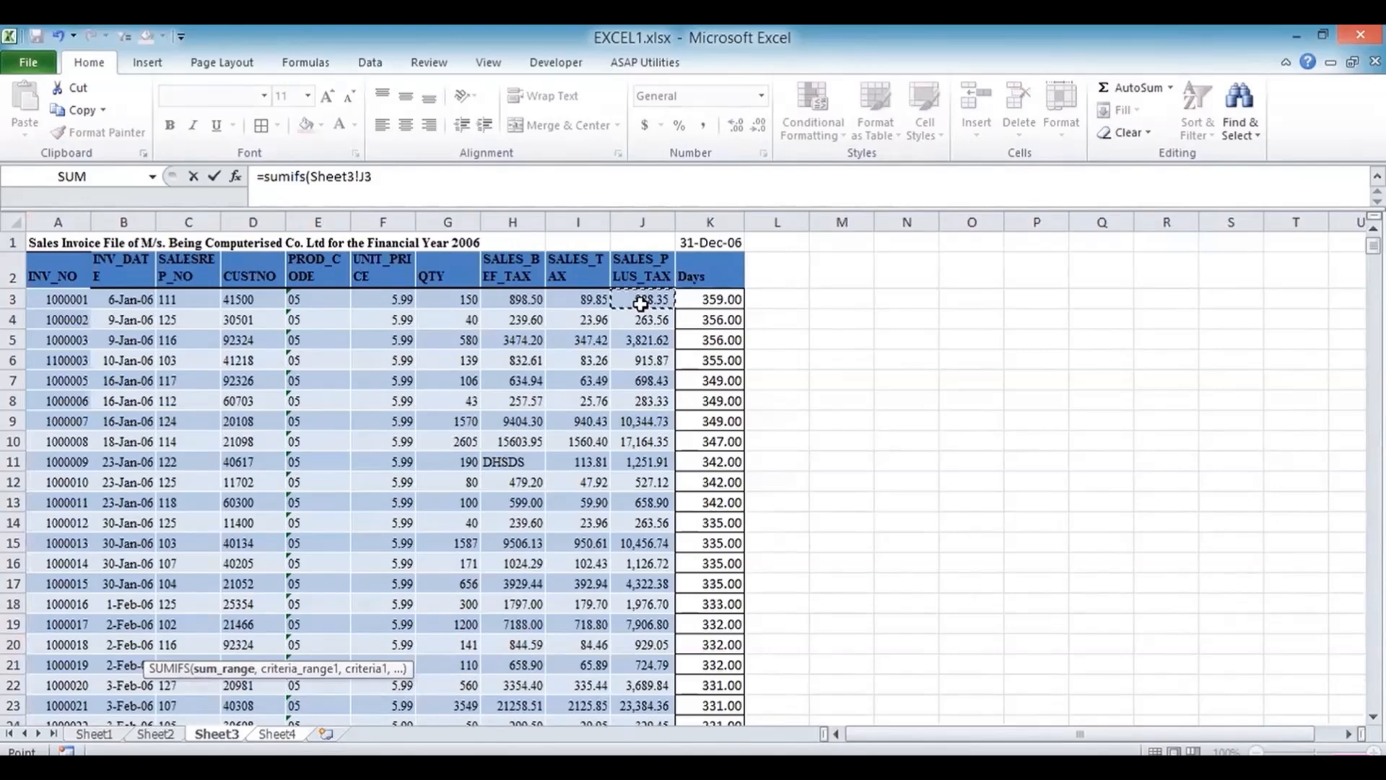
key(ctrl+shift+Down)
text(,)
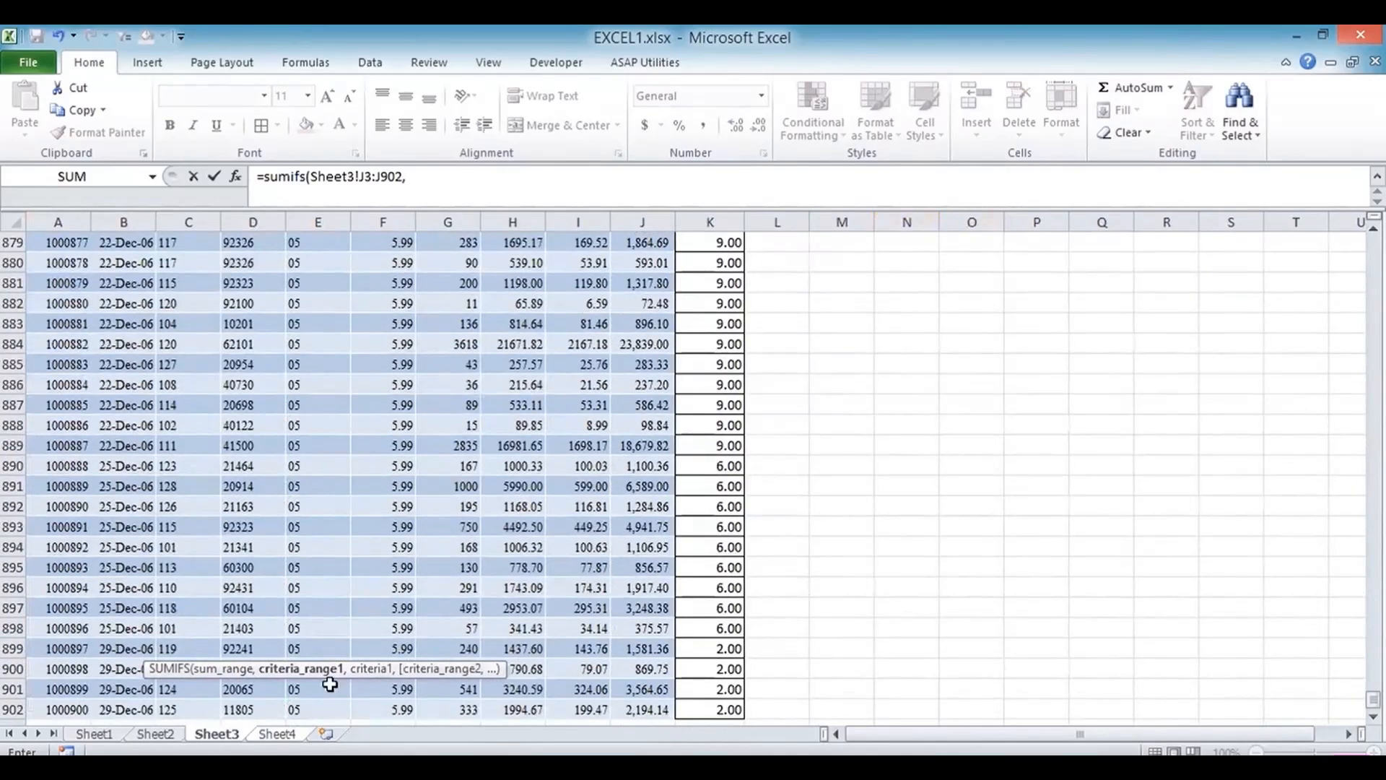
Step: Add the Days column Sheet3!K3:K902 as the first criteria range in B21's formula, with the criterion "<=30"
drag(1373, 699, 1311, 234)
click(736, 298)
key(ctrl+shift+Down)
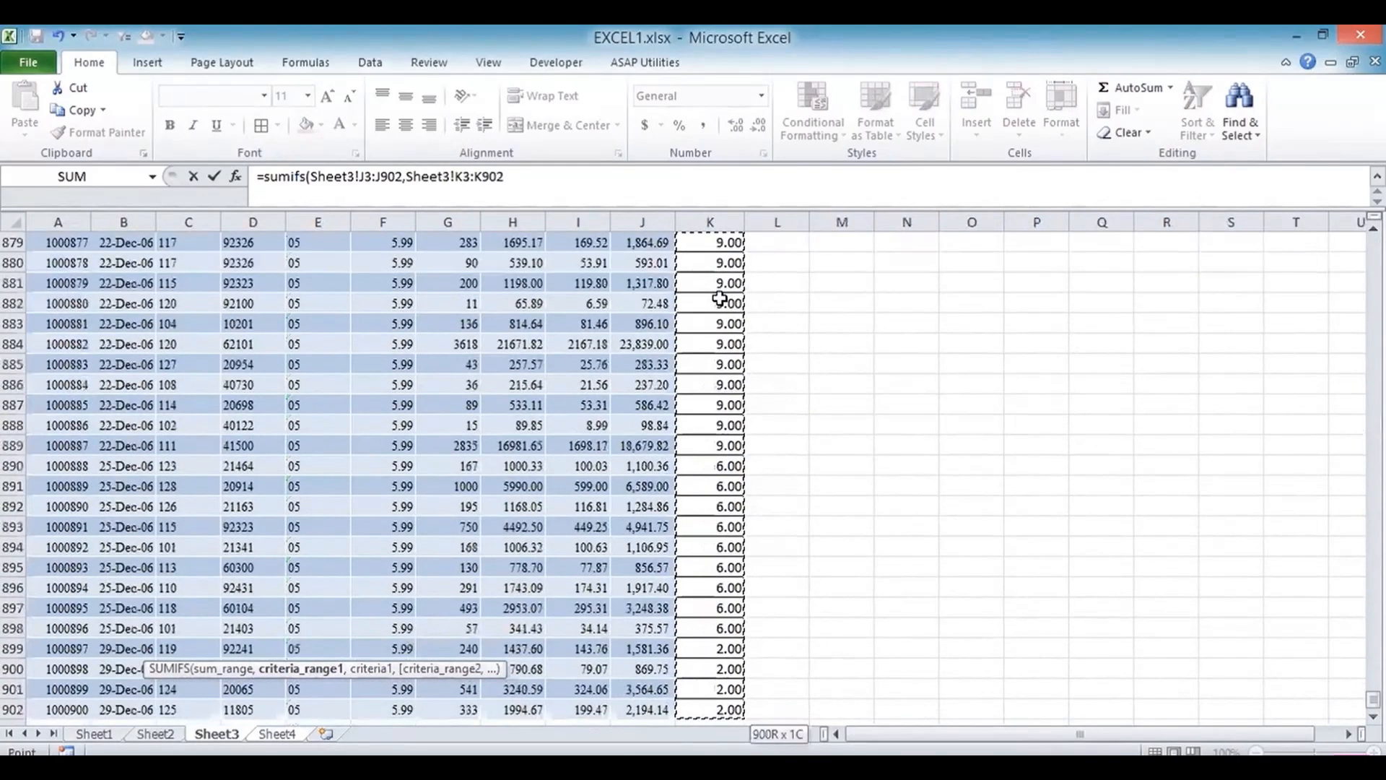
text(,"<)
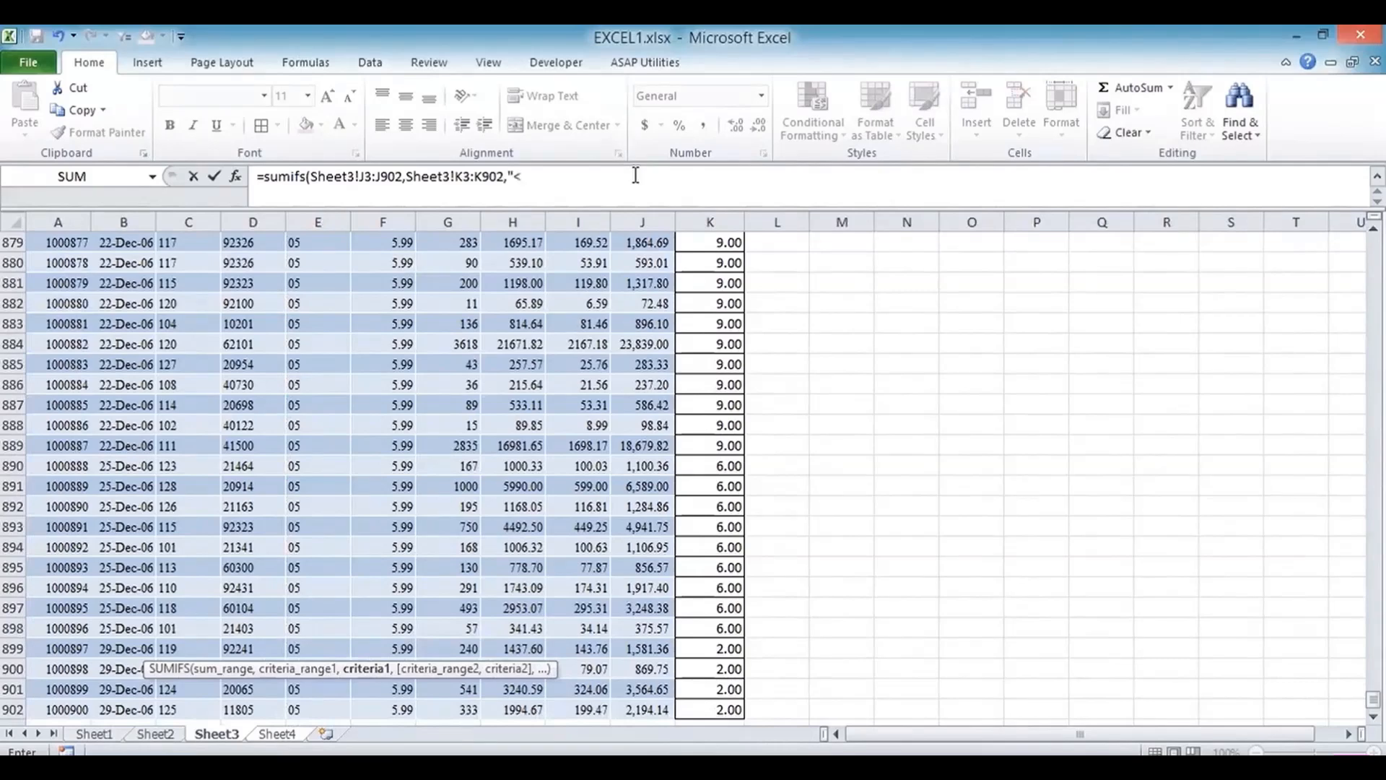
text(=30",)
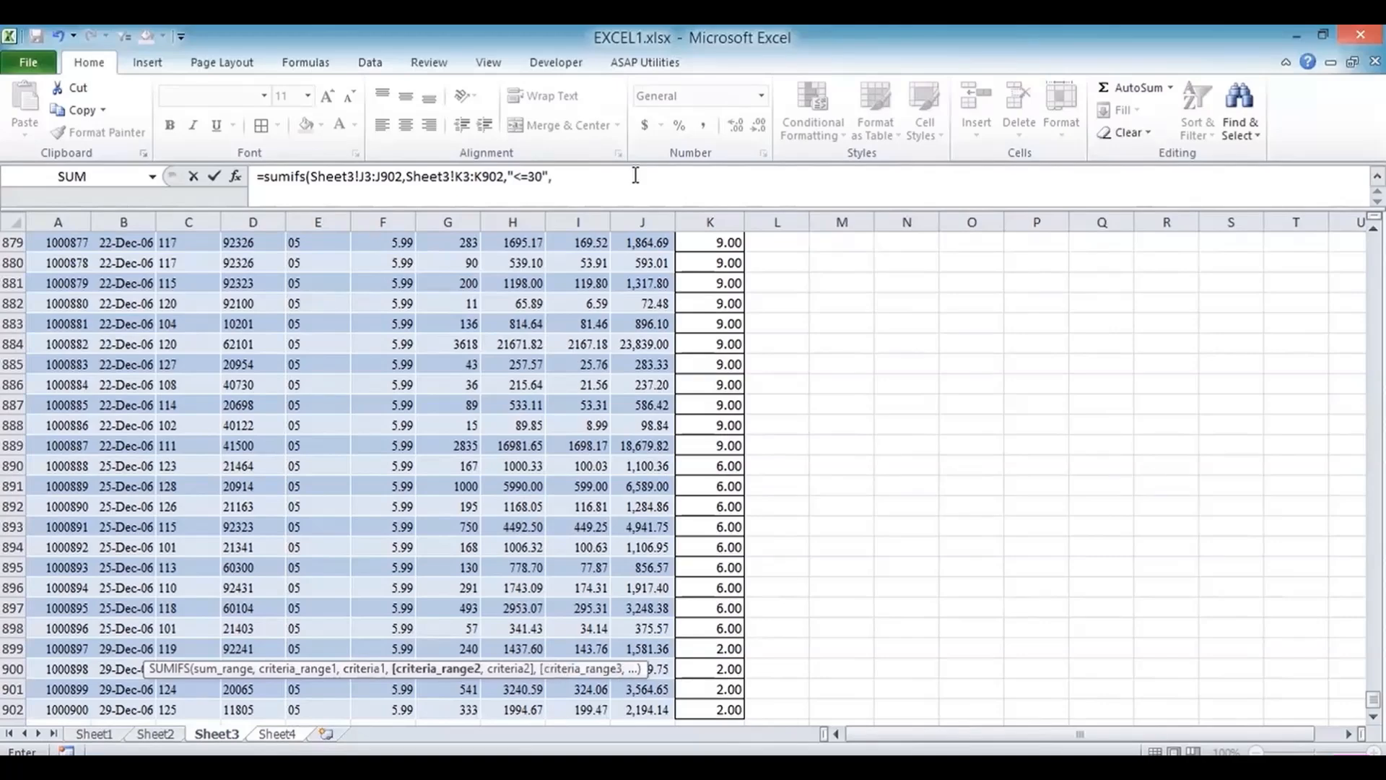
Step: Complete B21's formula with the product code column Sheet3!E3:E902 as second criteria range and "05" as its criterion
drag(1373, 699, 1338, 178)
click(317, 293)
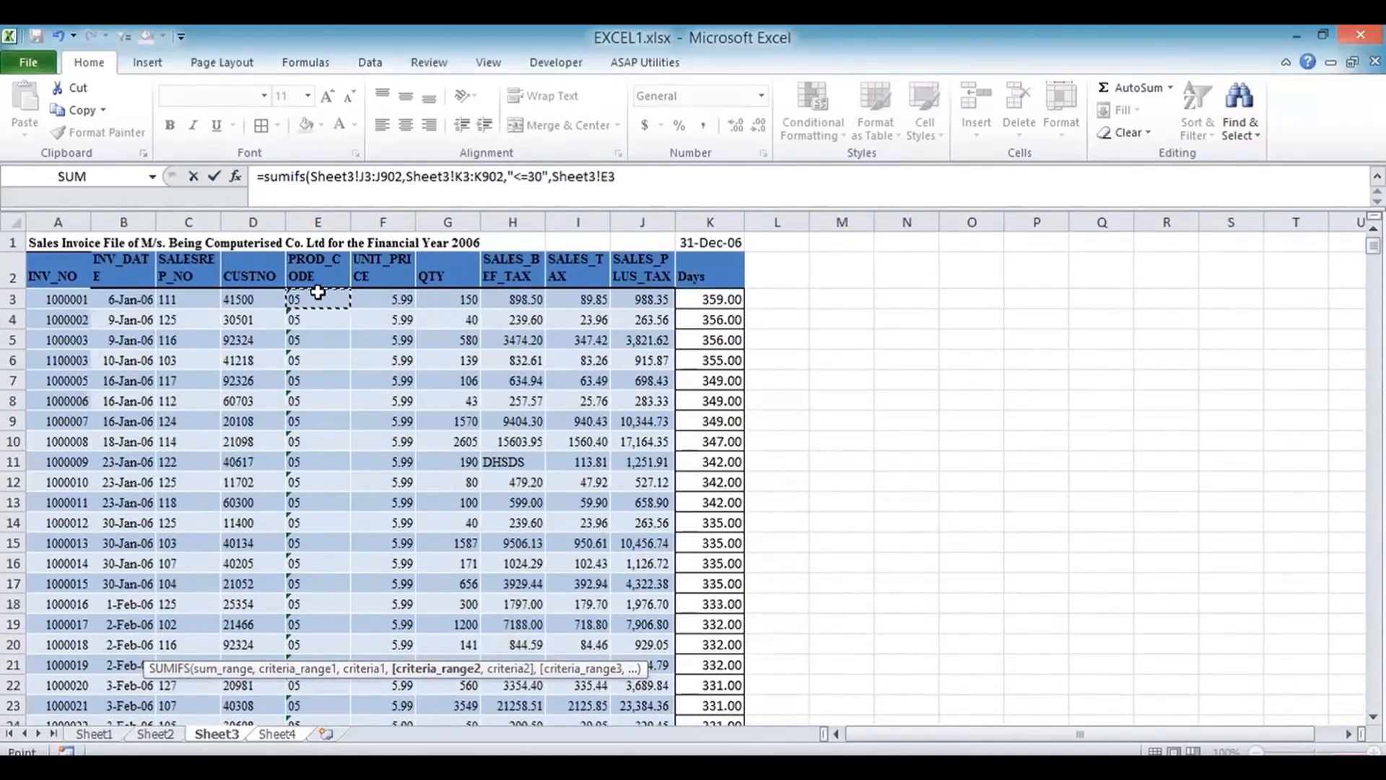
key(ctrl+shift+Down)
text(,")
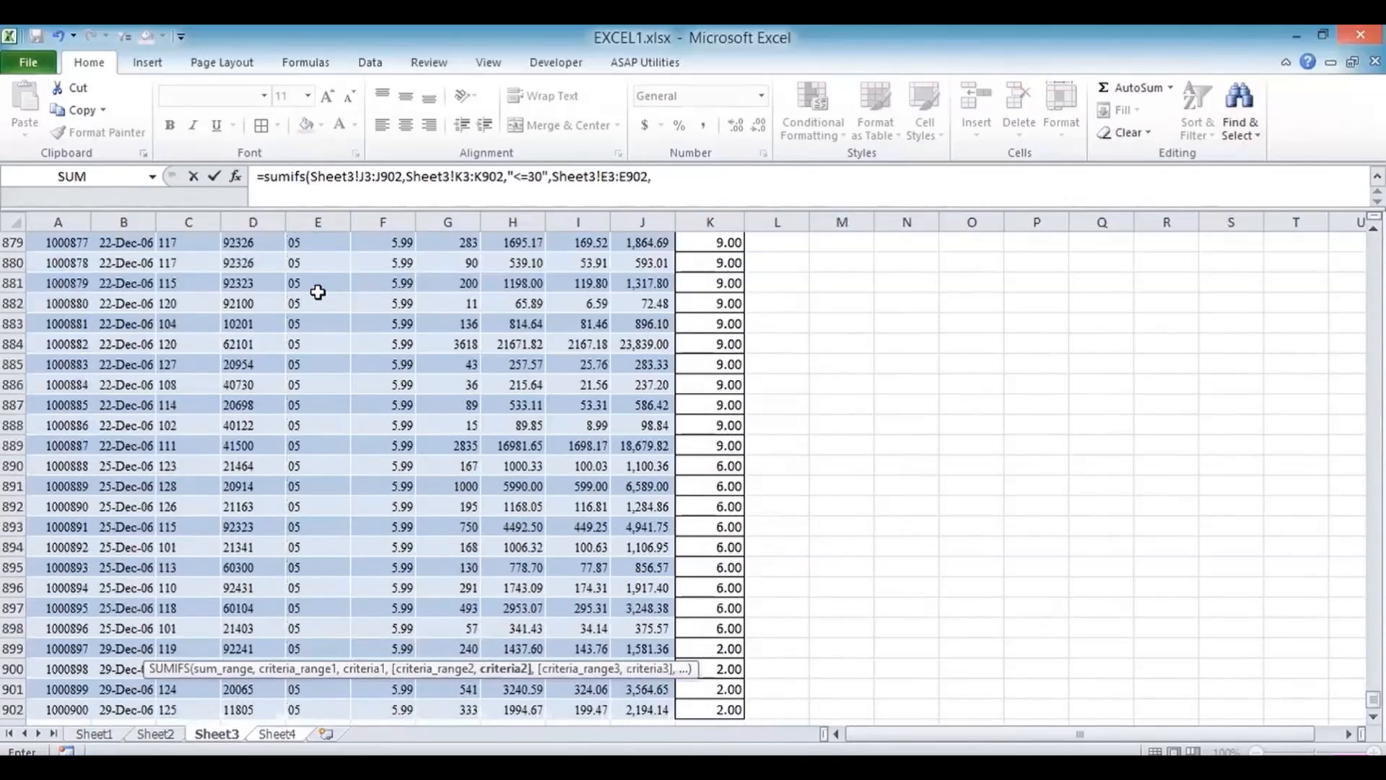
text(05"))
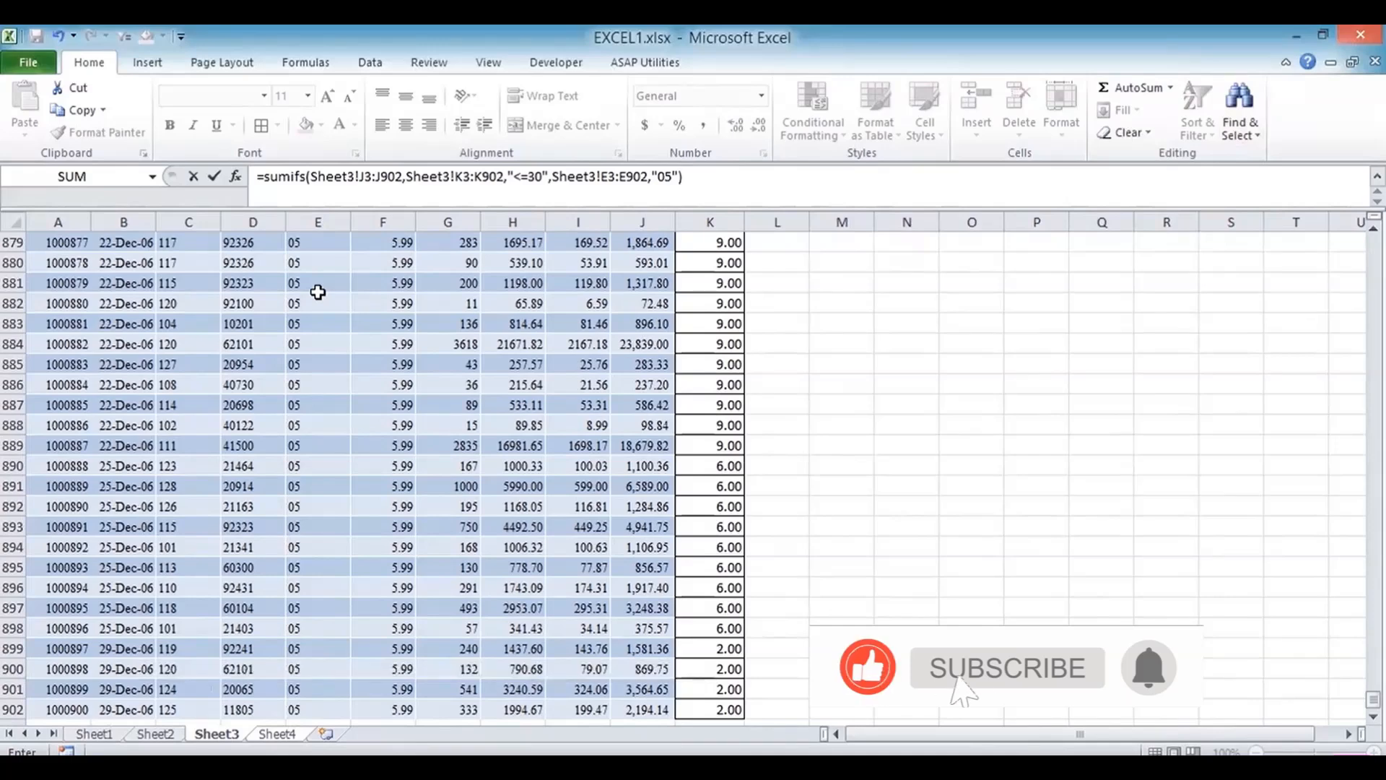
key(Return)
key(Up)
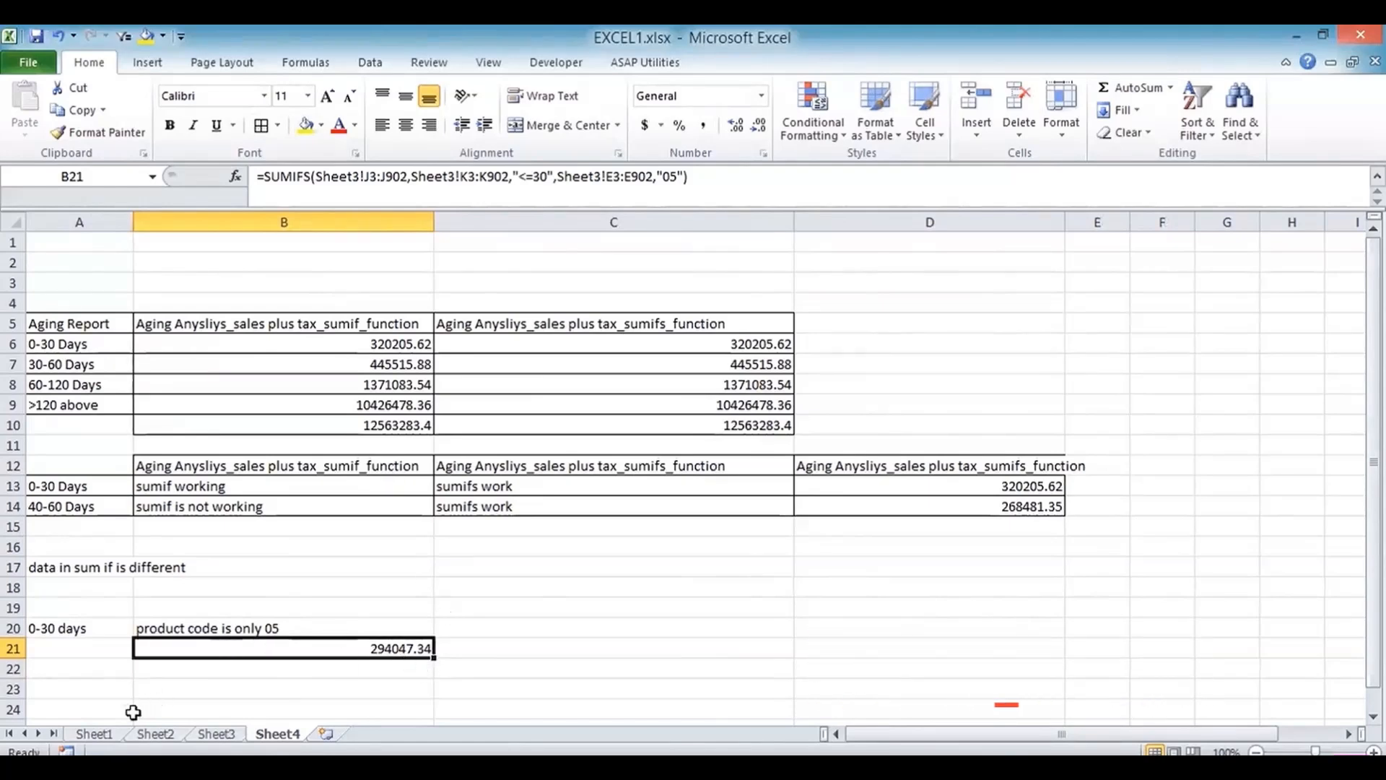
Step: Examine the product codes of the most recent invoices in Sheet3's column E, and return to the student data on Sheet1
click(102, 735)
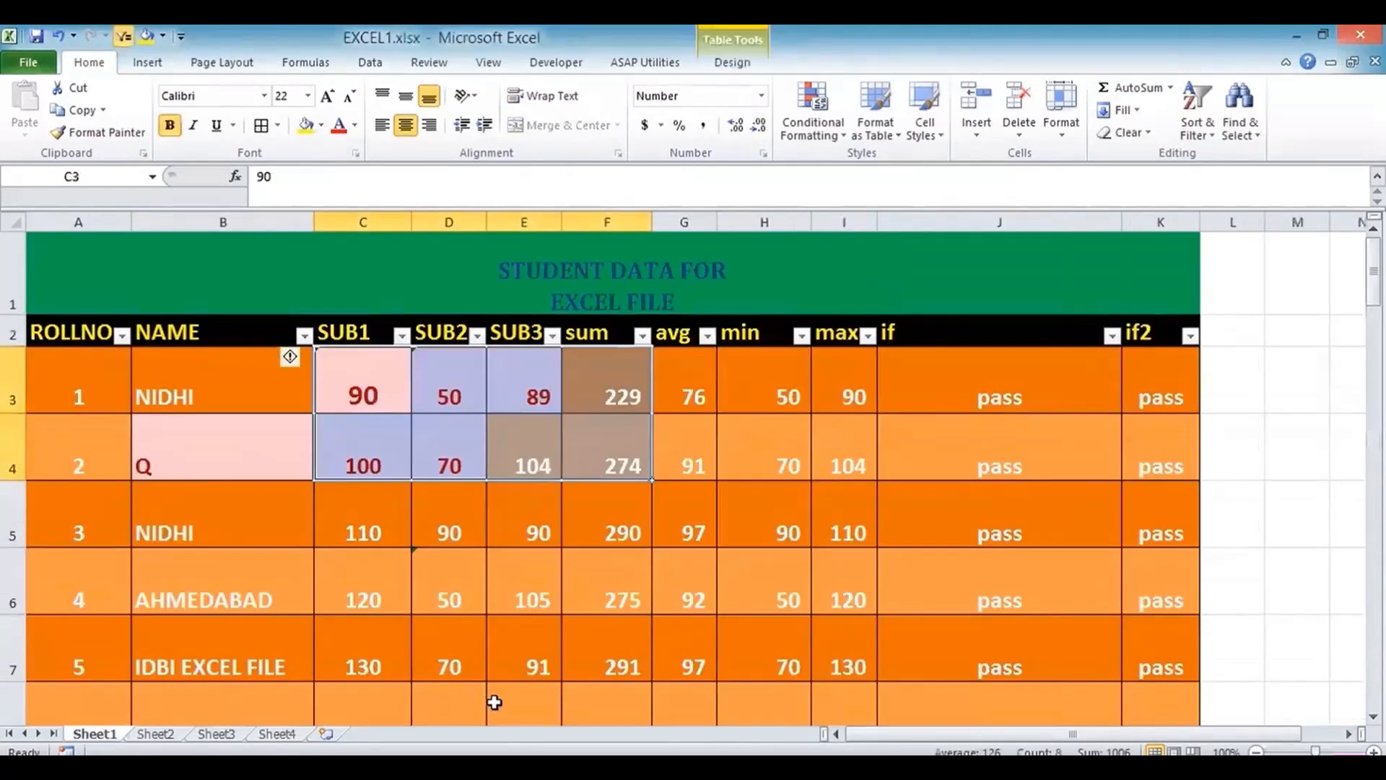
click(237, 735)
click(303, 644)
key(Down)
key(Down)
key(Down)
key(Down)
key(Up)
key(Up)
key(Up)
key(Up)
key(Up)
key(Up)
key(Up)
key(Up)
key(Up)
key(Up)
key(Up)
key(Up)
key(Up)
key(Up)
key(Up)
key(Up)
key(Up)
key(Up)
key(Up)
key(Up)
key(Up)
key(Up)
key(Up)
key(Up)
key(Up)
key(Up)
key(Up)
key(Up)
key(Up)
key(Up)
key(Up)
key(Up)
key(Up)
key(Up)
key(Up)
key(Up)
key(Up)
key(Up)
key(Up)
key(Up)
key(Up)
key(Up)
key(Up)
key(Up)
key(Up)
key(Up)
key(Up)
key(Up)
key(Up)
key(Up)
key(Up)
key(Up)
key(Up)
key(Up)
key(Up)
key(Up)
key(Up)
key(Up)
key(Up)
key(Up)
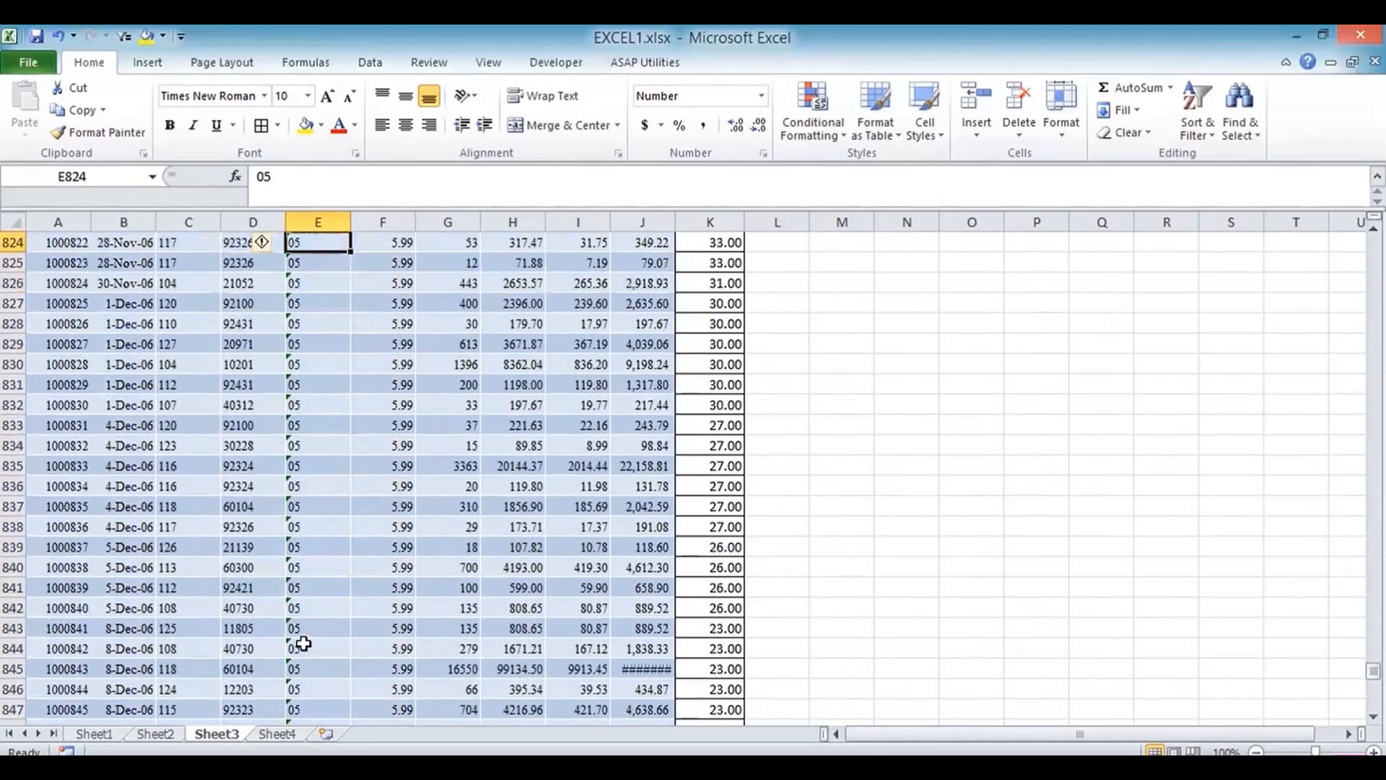
click(276, 732)
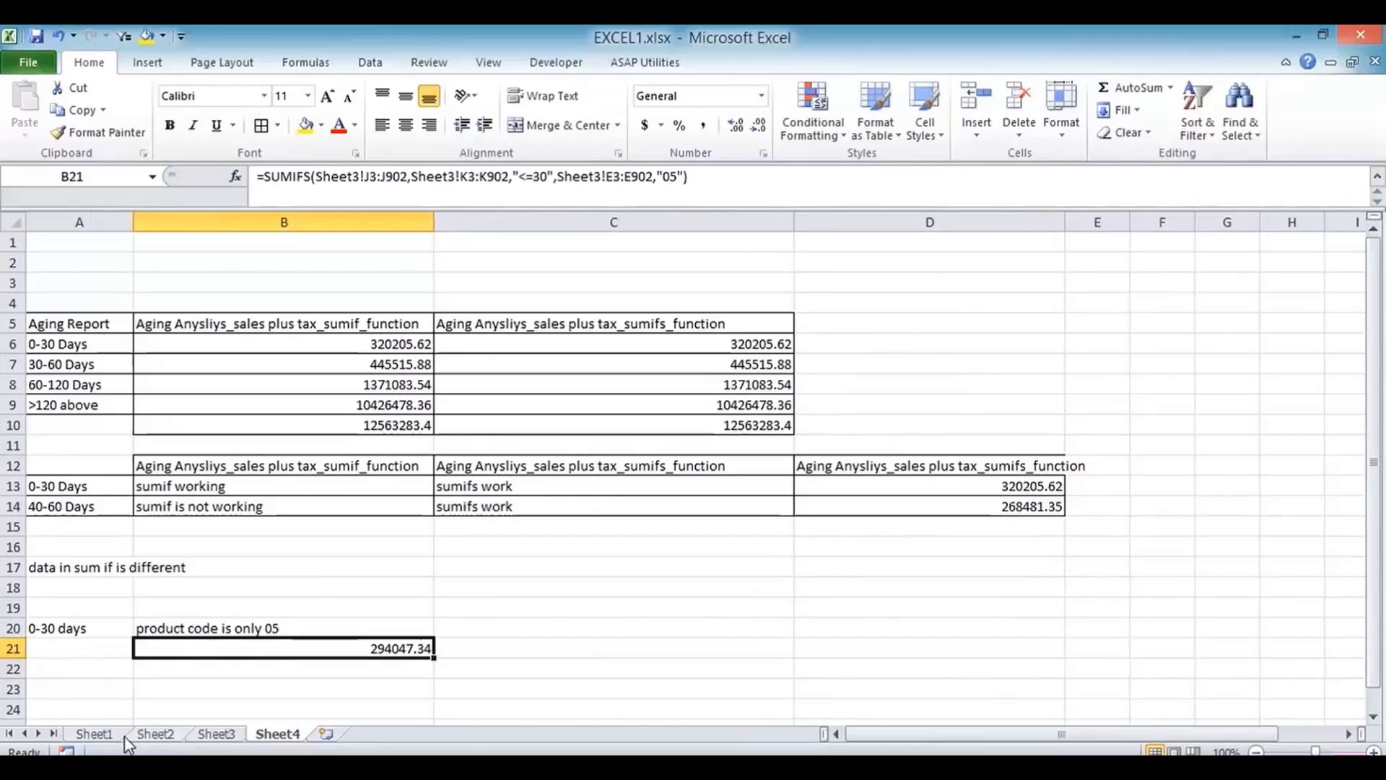
click(86, 733)
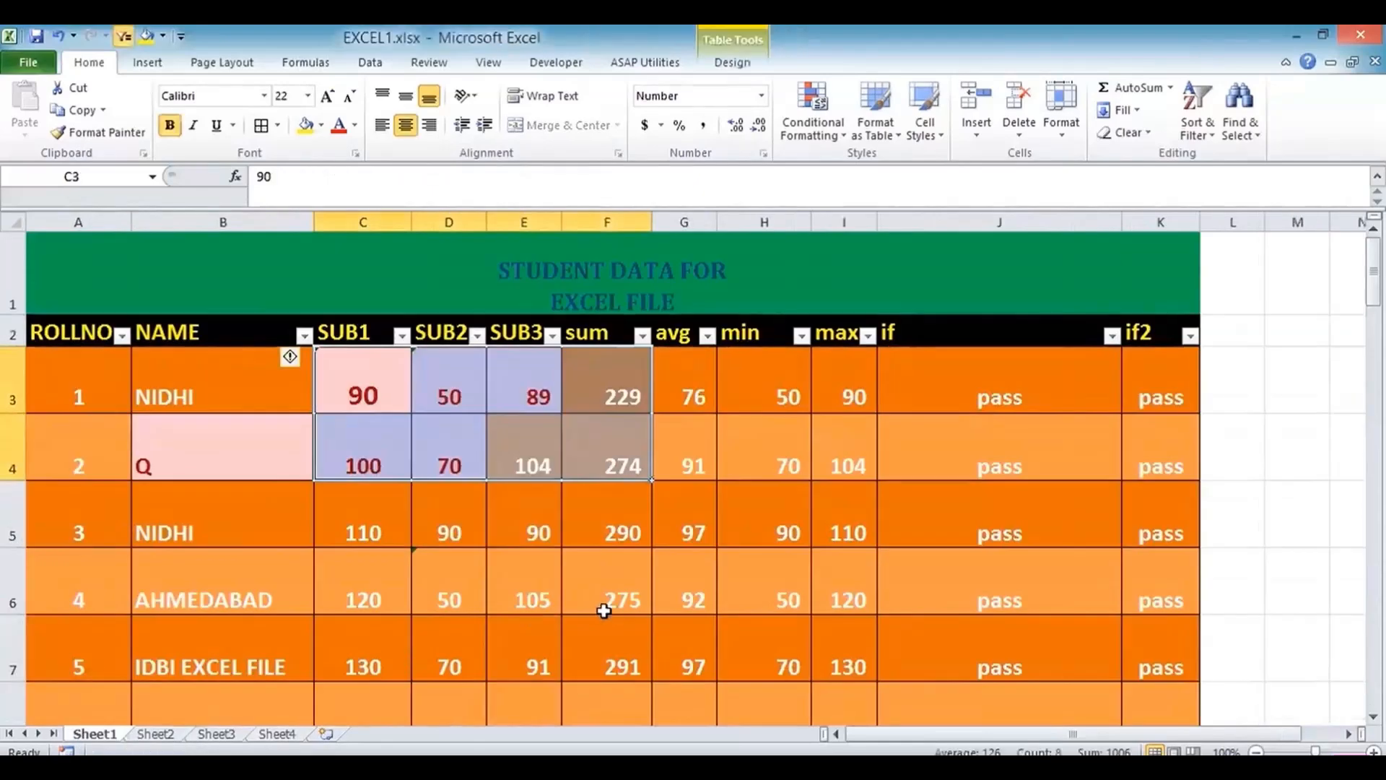
Step: Examine the product codes of the invoices aged 30 days or less on Sheet3, selecting E827:E902
click(216, 733)
key(Down)
key(Down)
key(Down)
key(Down)
key(Down)
key(Down)
key(Down)
key(Down)
key(Down)
key(Down)
key(Down)
key(Down)
key(Down)
key(Down)
key(Down)
key(Down)
key(Down)
key(Down)
key(Down)
key(Down)
key(Up)
key(Up)
key(Up)
key(Up)
key(Up)
key(Up)
key(Up)
key(Up)
key(Up)
key(Up)
key(Up)
key(Up)
key(Up)
key(Up)
key(Up)
key(Up)
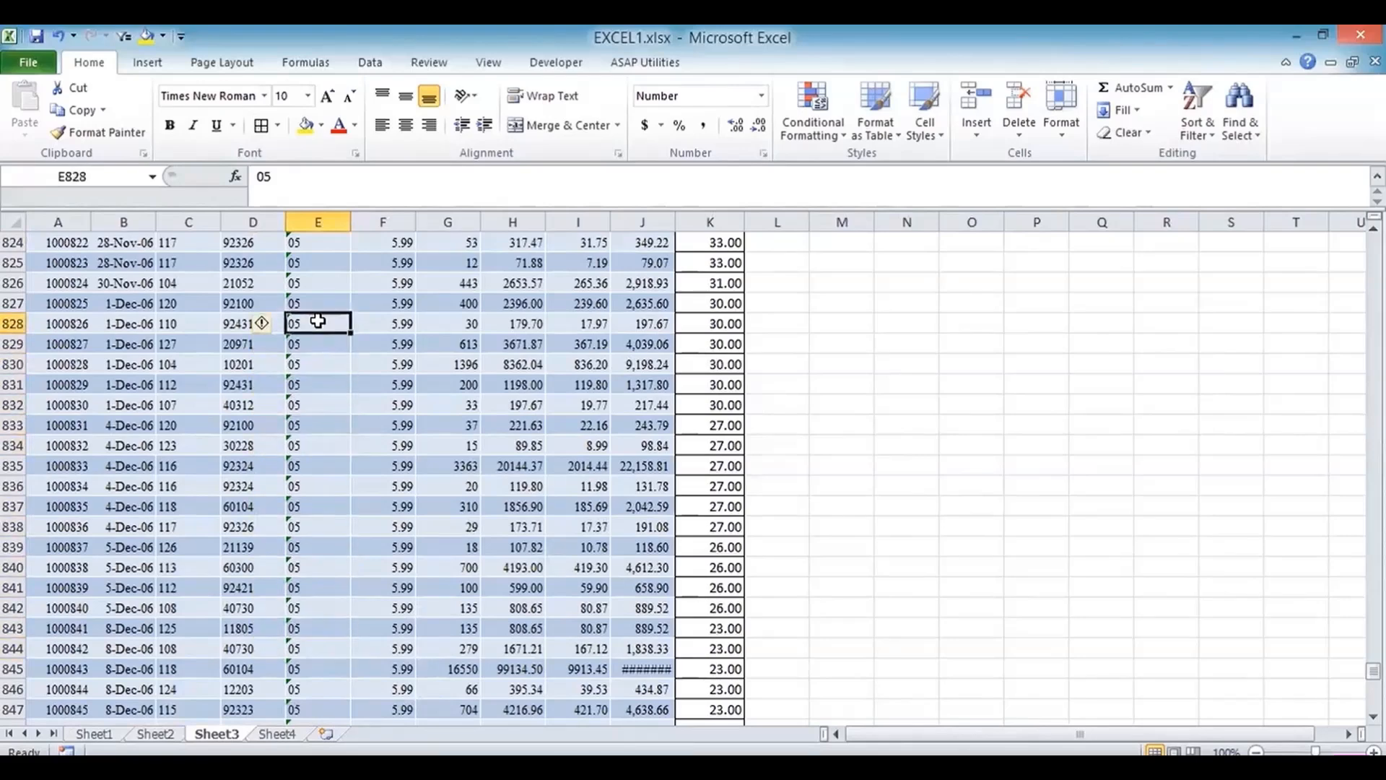
key(Up)
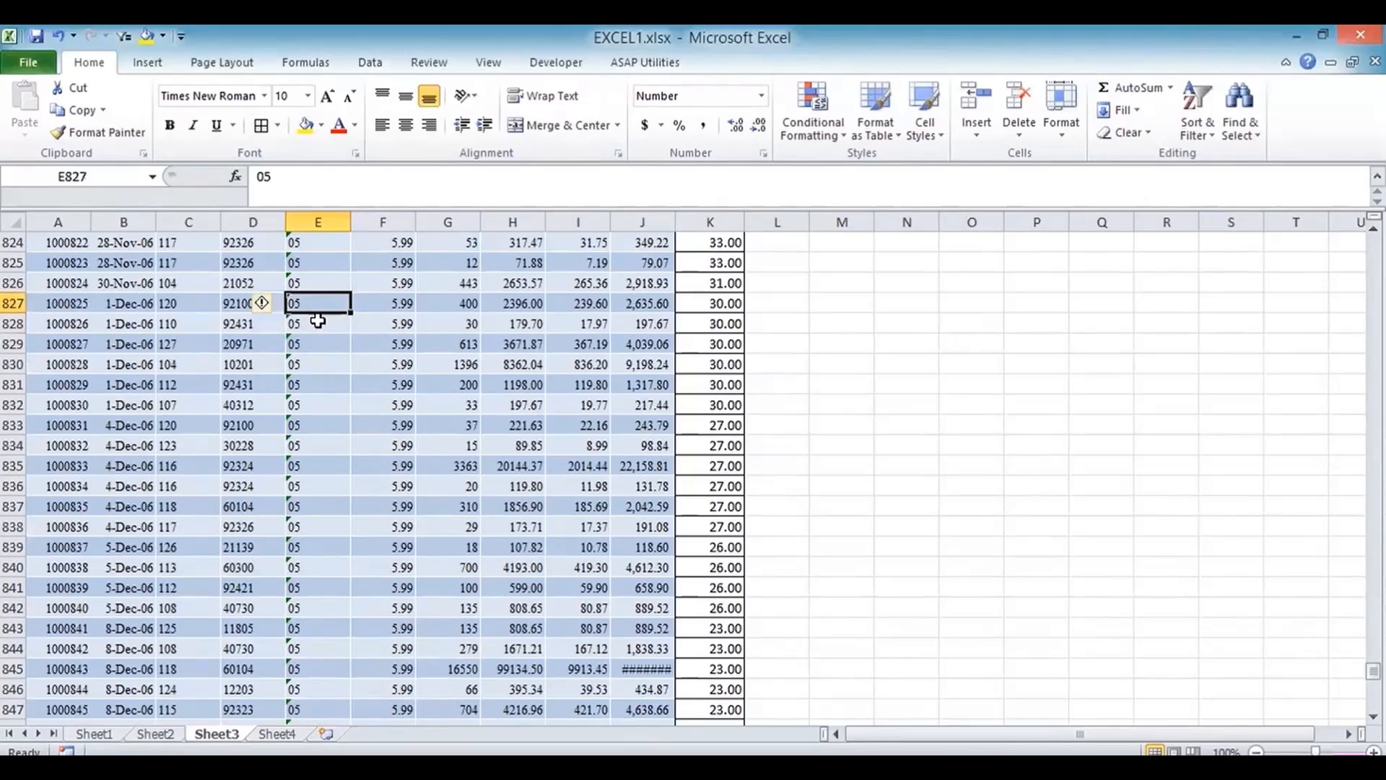
key(ctrl+shift+Down)
drag(317, 321, 318, 321)
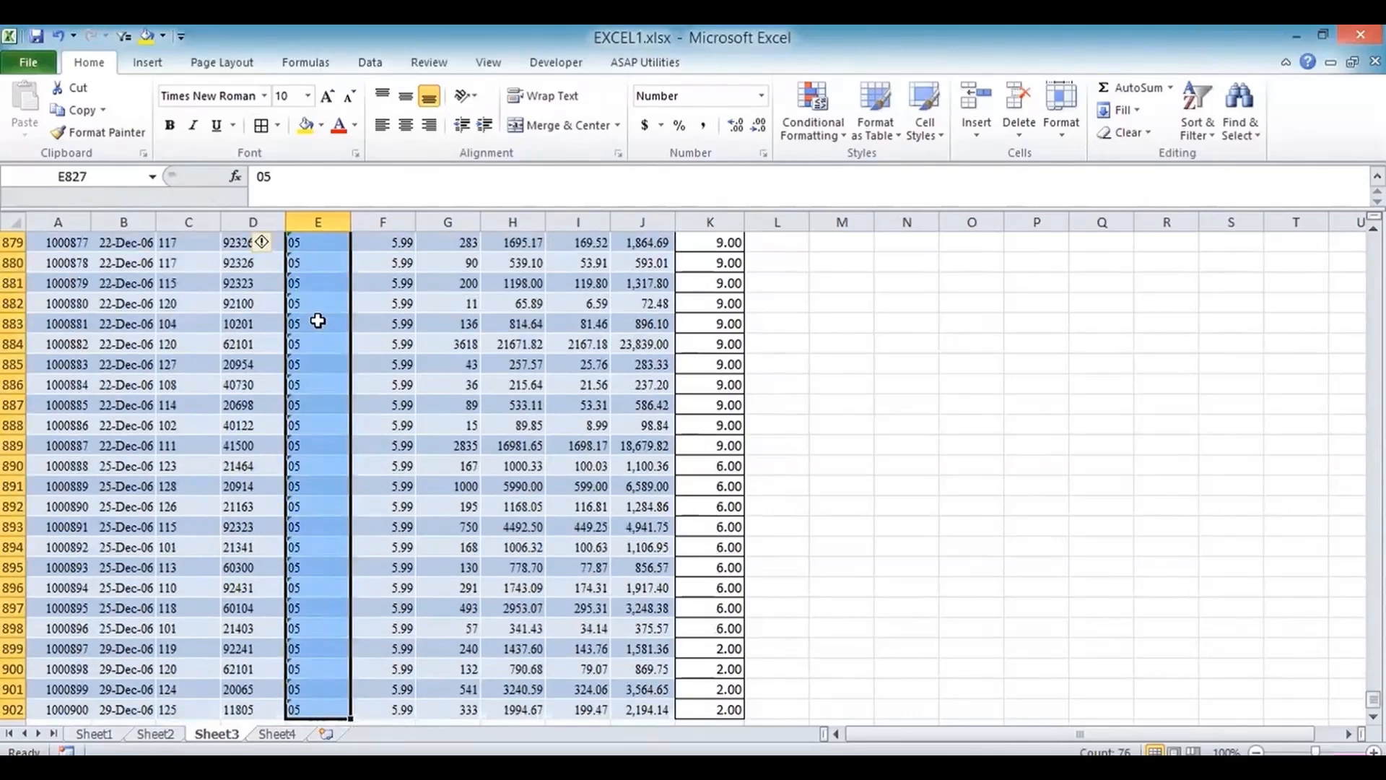
Step: Check the sum of the sales plus tax amounts in J827:J902 on Sheet3, and return to the aging report on Sheet4
key(Up)
key(Up)
key(Up)
key(Up)
key(Down)
key(Down)
key(Down)
key(Down)
key(Right)
key(Right)
key(Right)
key(Right)
key(Right)
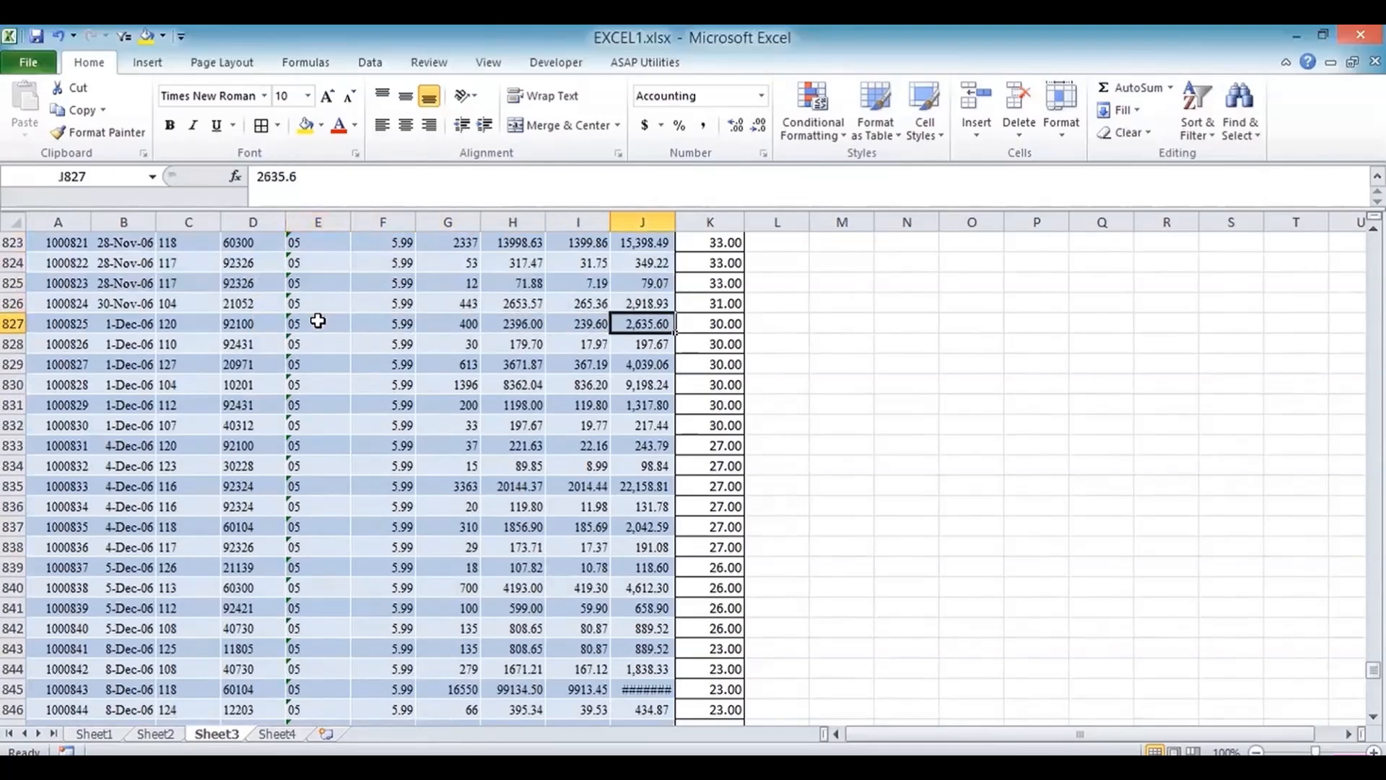
key(ctrl+shift+Down)
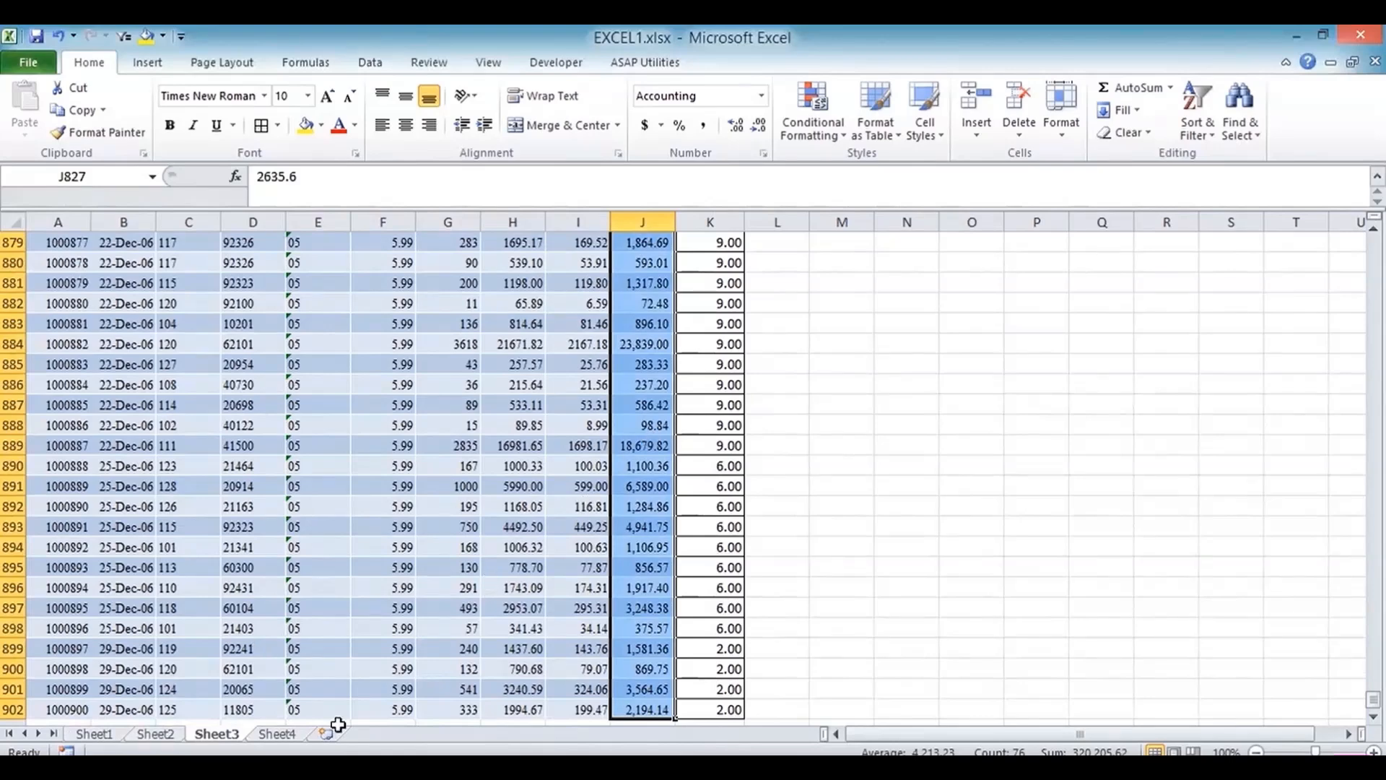
click(276, 734)
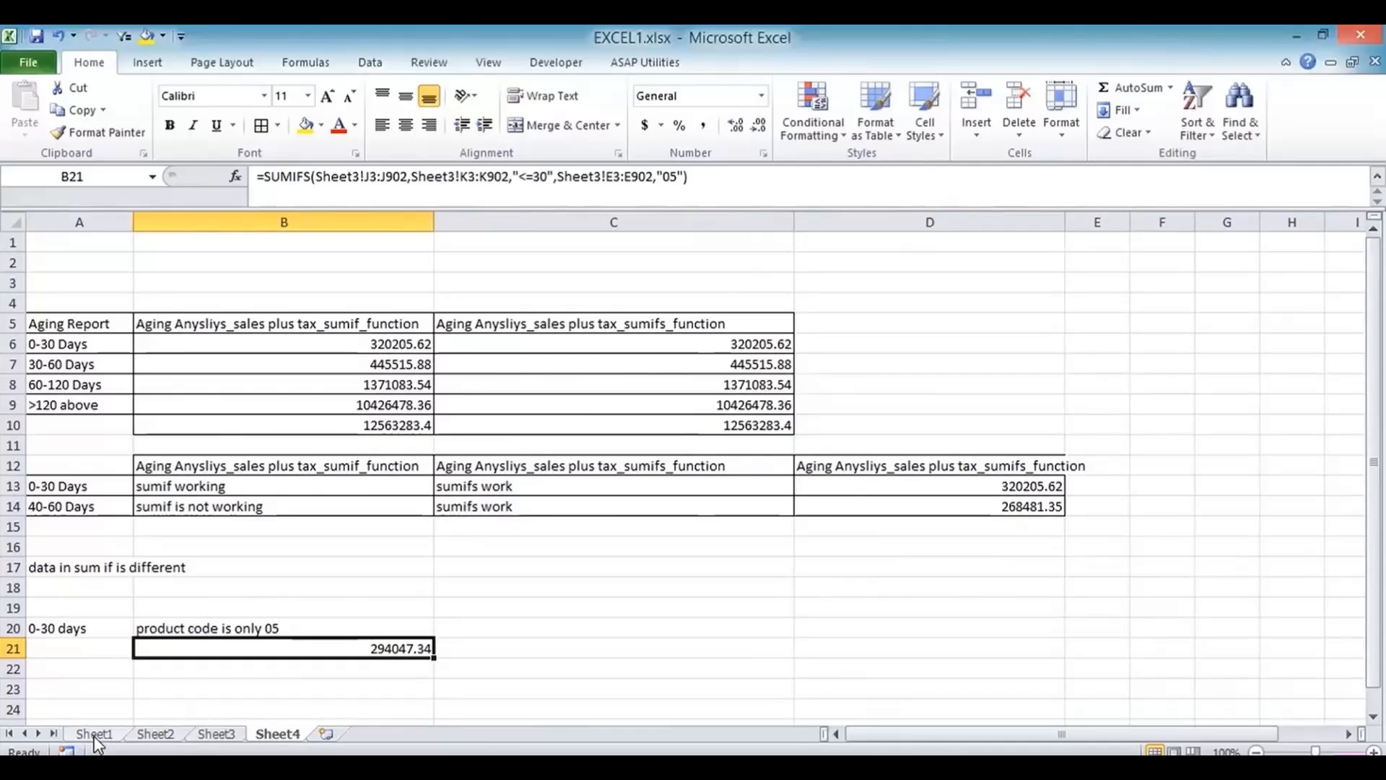
Step: Change the product code criterion in B21's SUMIFS formula to the plain number 5
key(F2)
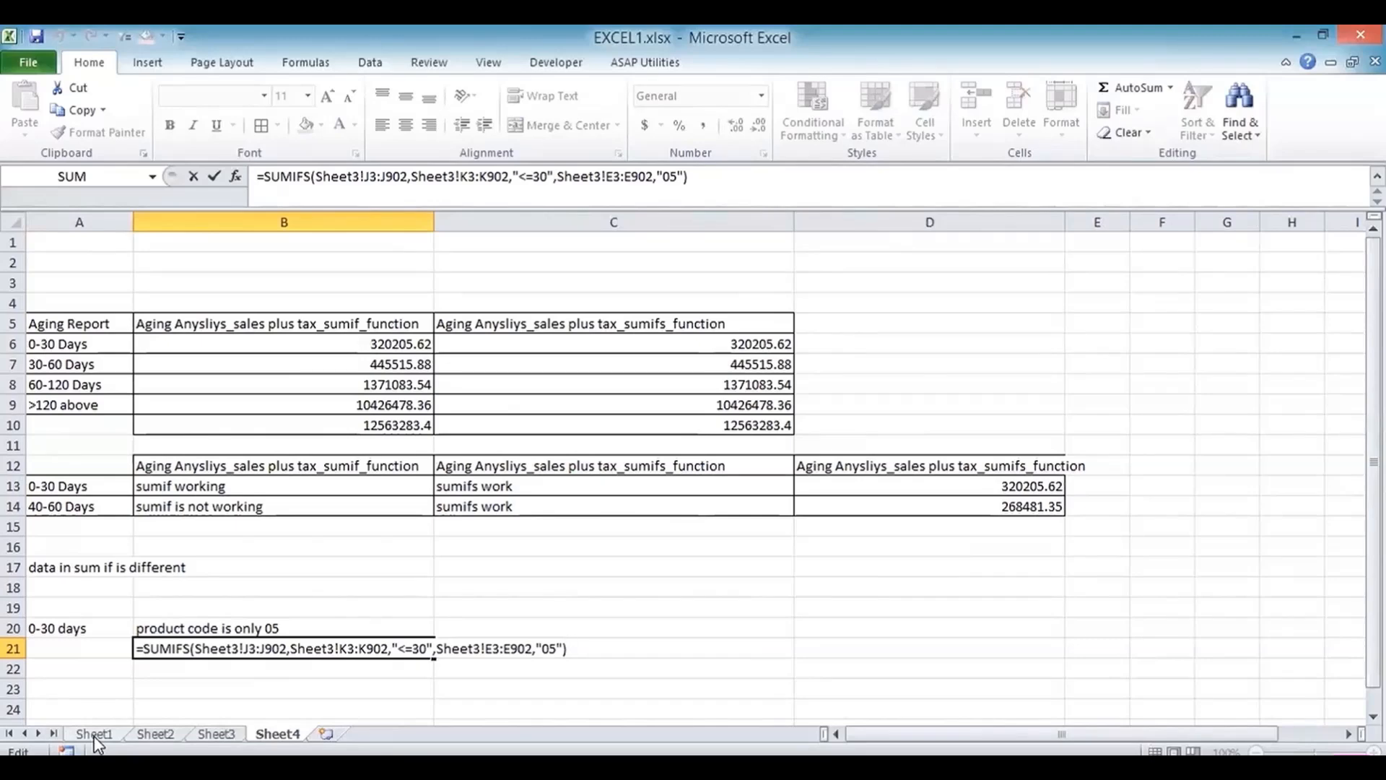
key(Left)
key(Left)
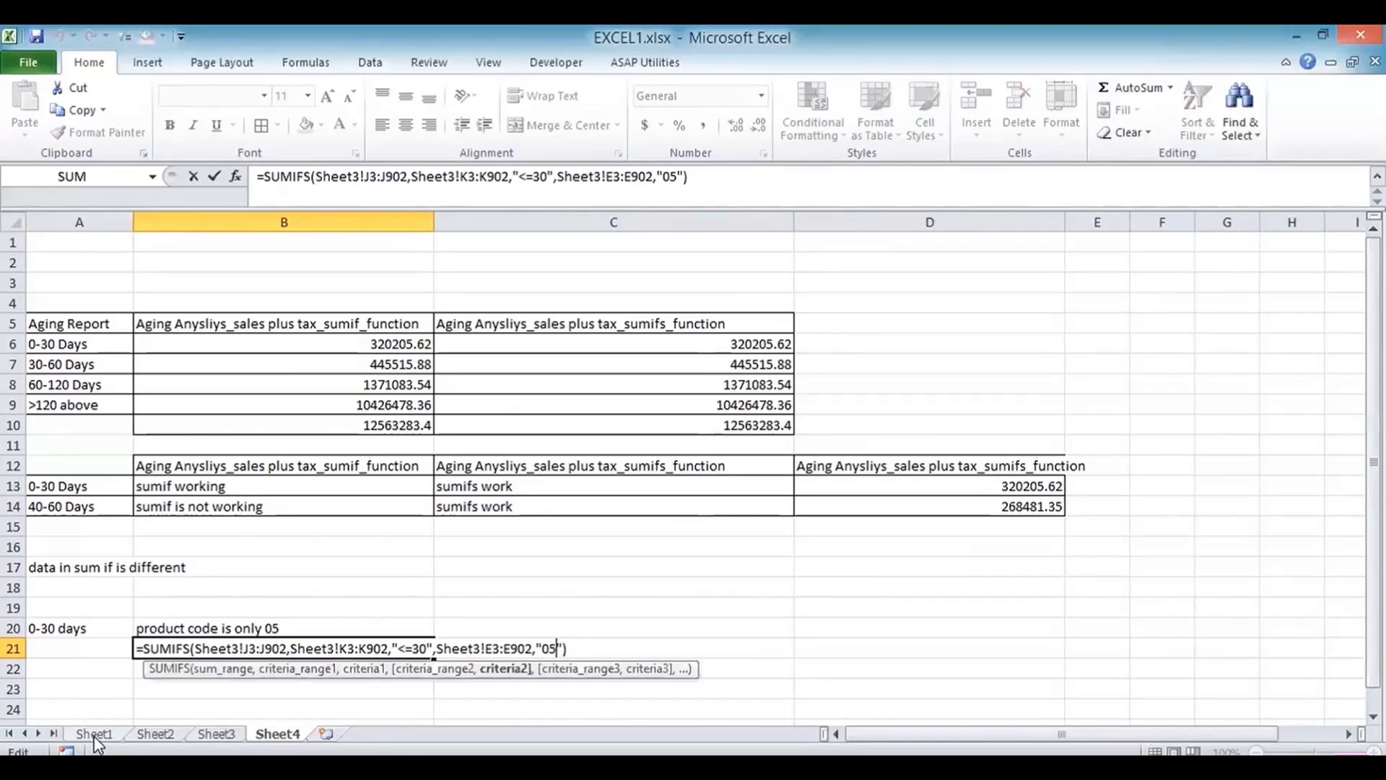
key(BackSpace)
key(BackSpace)
key(Return)
key(Up)
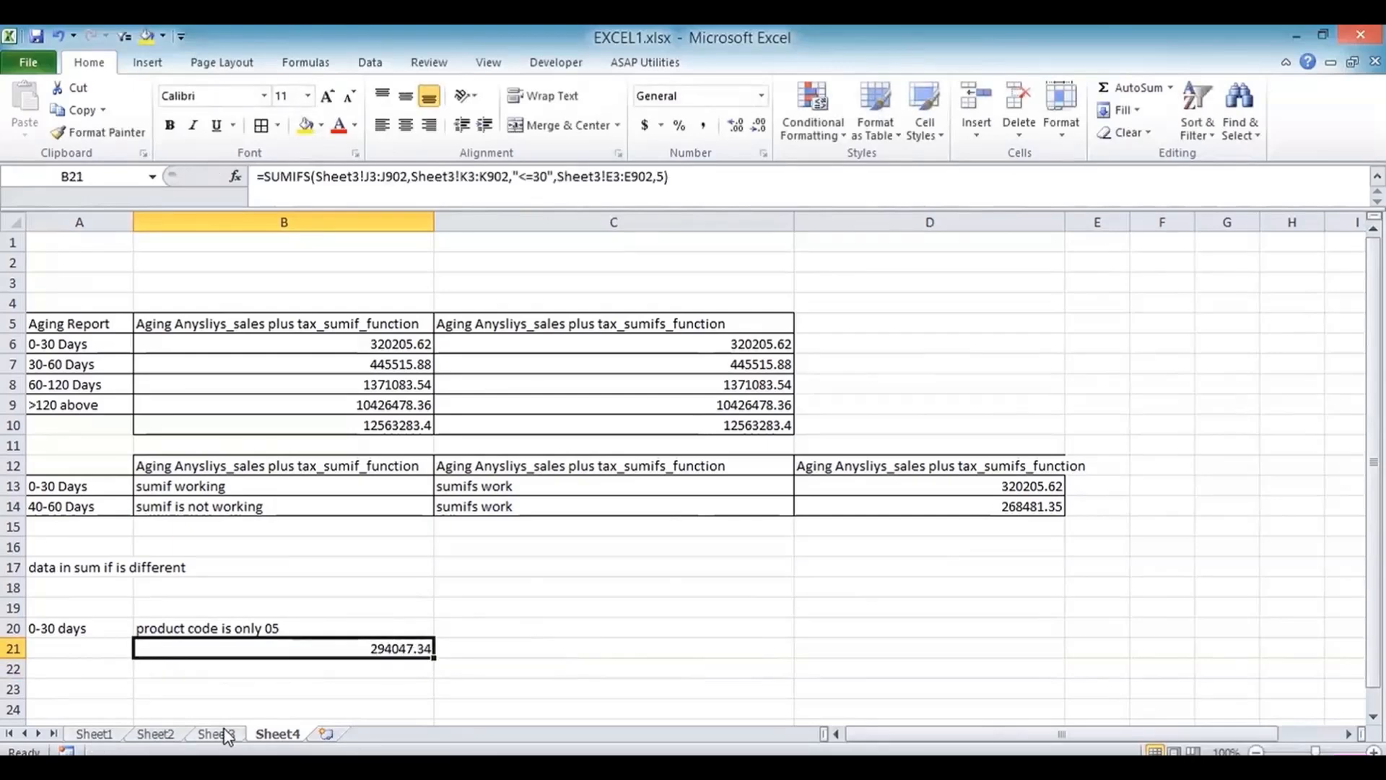
Step: Look through the December invoices on Sheet3 up to row 855, and return to Sheet4
key(F2)
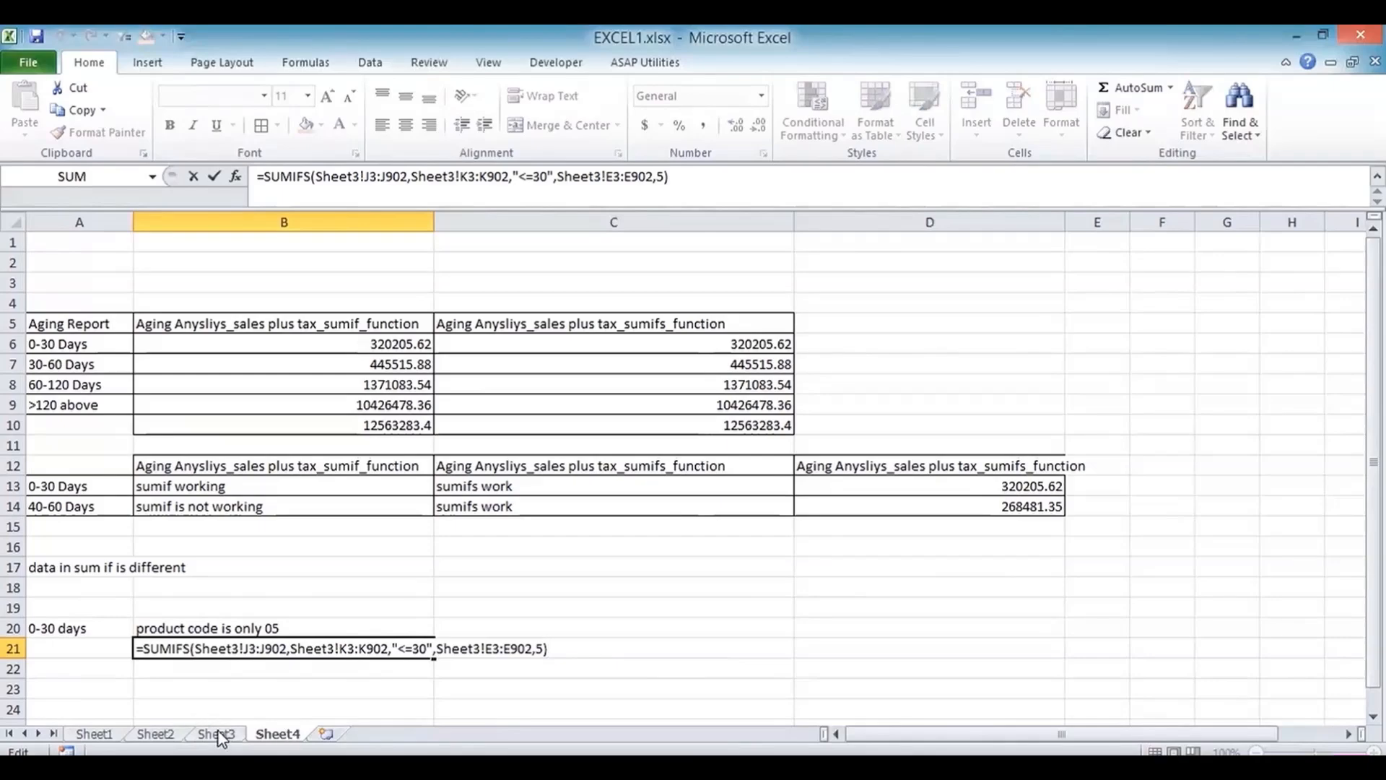
click(217, 734)
click(662, 529)
key(Up)
key(Up)
key(Up)
key(Up)
key(Up)
key(Up)
key(Up)
key(Up)
key(Up)
key(Up)
key(Up)
key(Up)
key(Up)
key(Up)
key(Up)
key(Up)
key(Up)
key(Up)
key(Up)
key(Up)
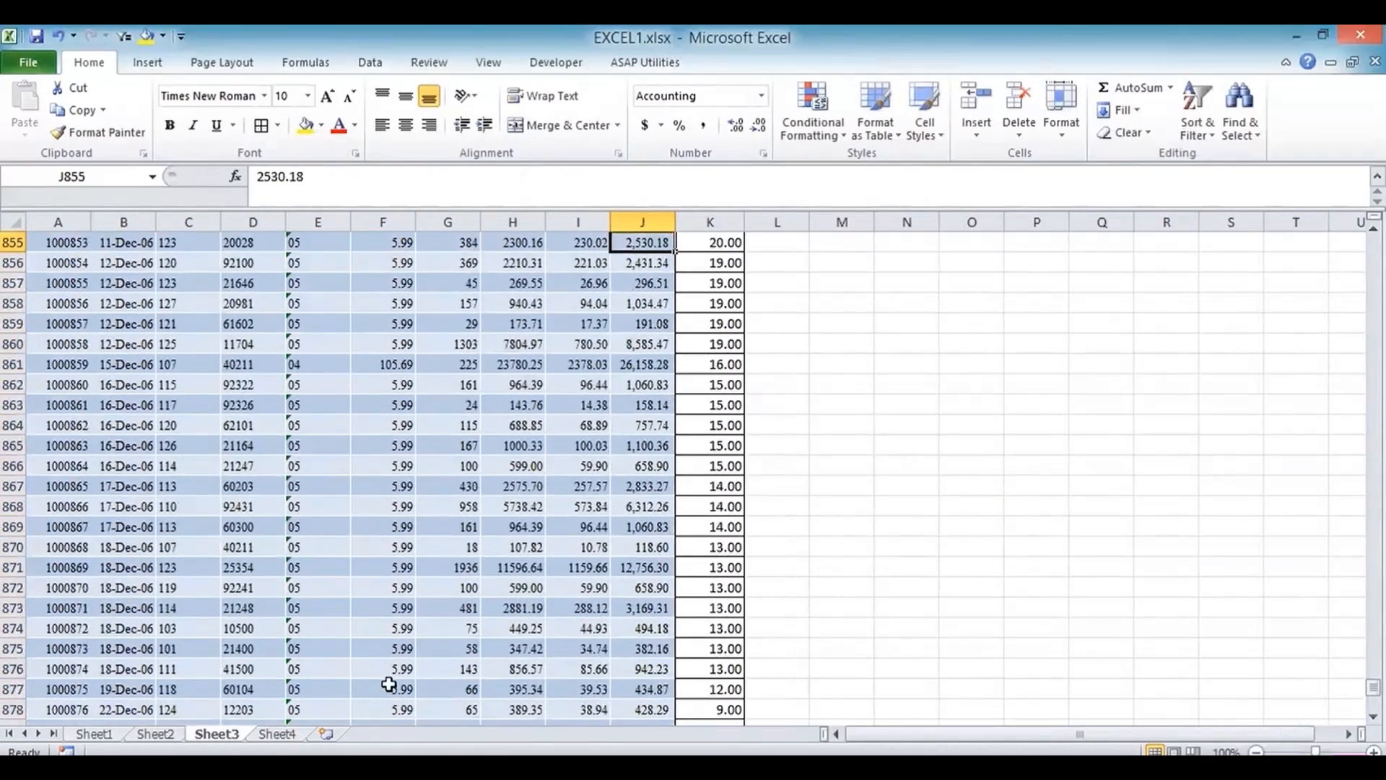
click(290, 734)
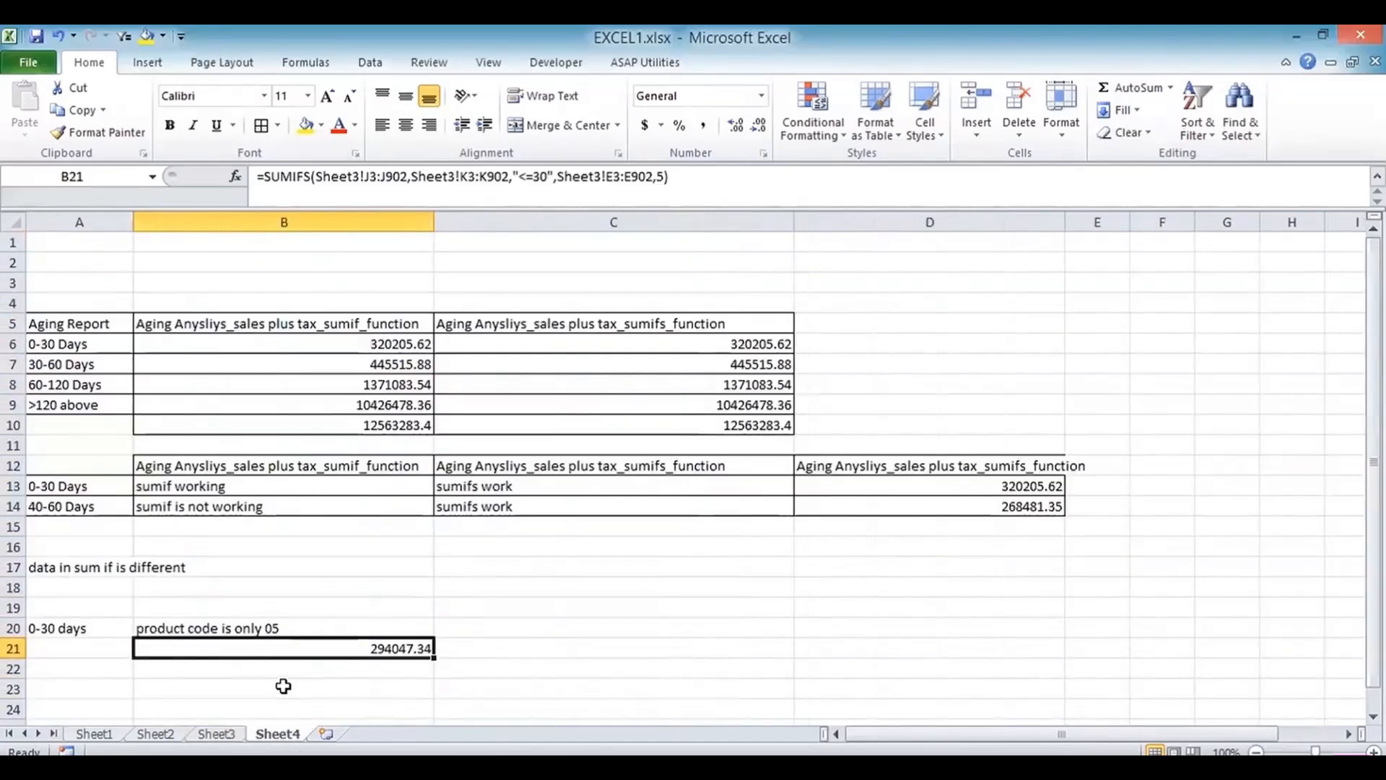
click(285, 668)
text(=sumi)
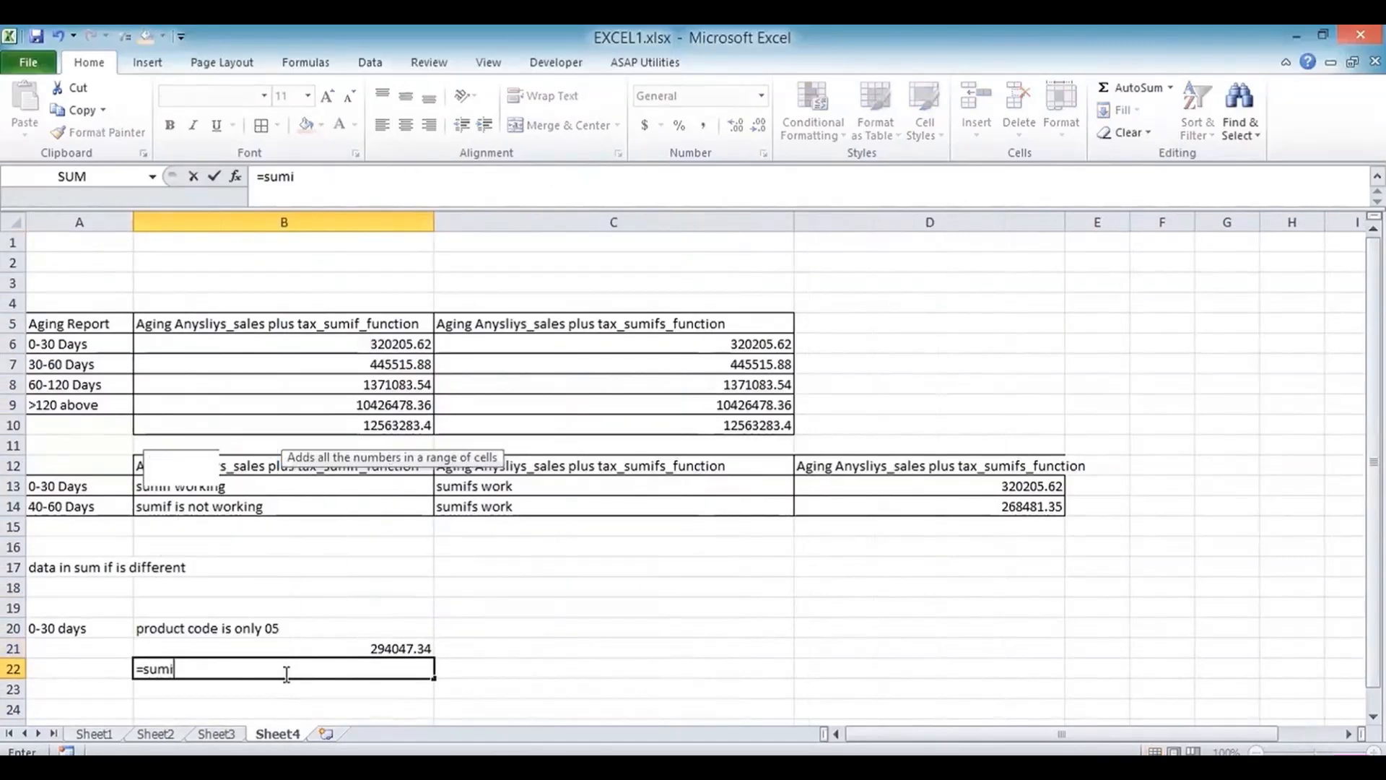
key(Escape)
key(Up)
click(285, 670)
text(=sumi)
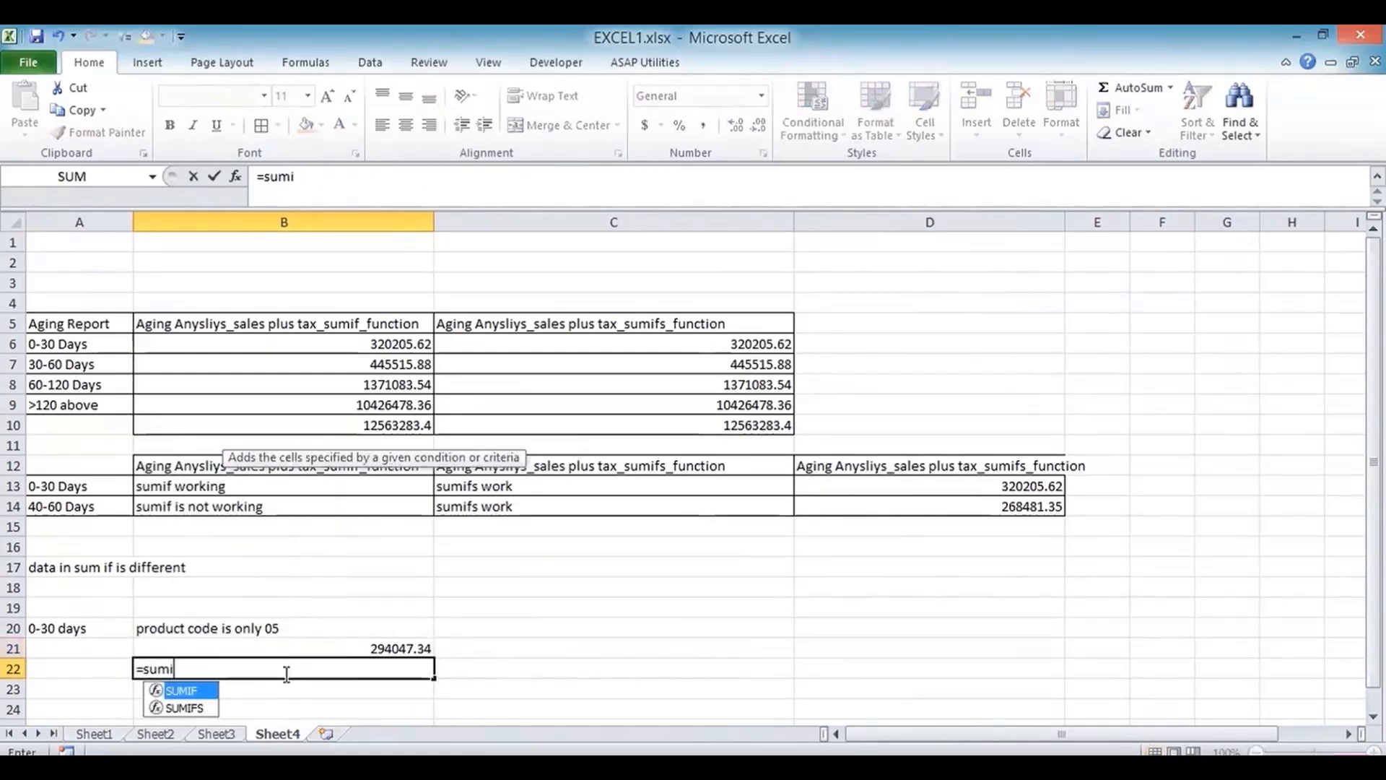
text(fs()
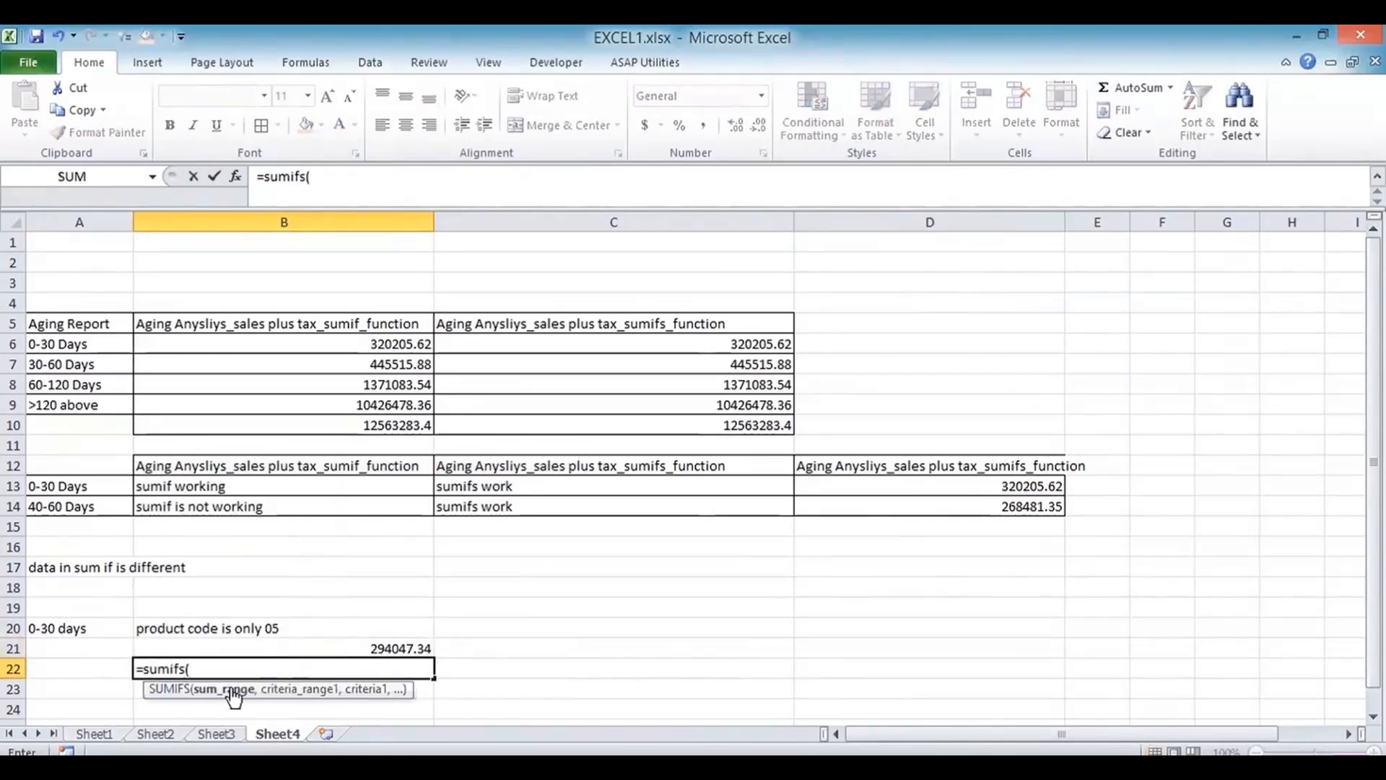
key(Escape)
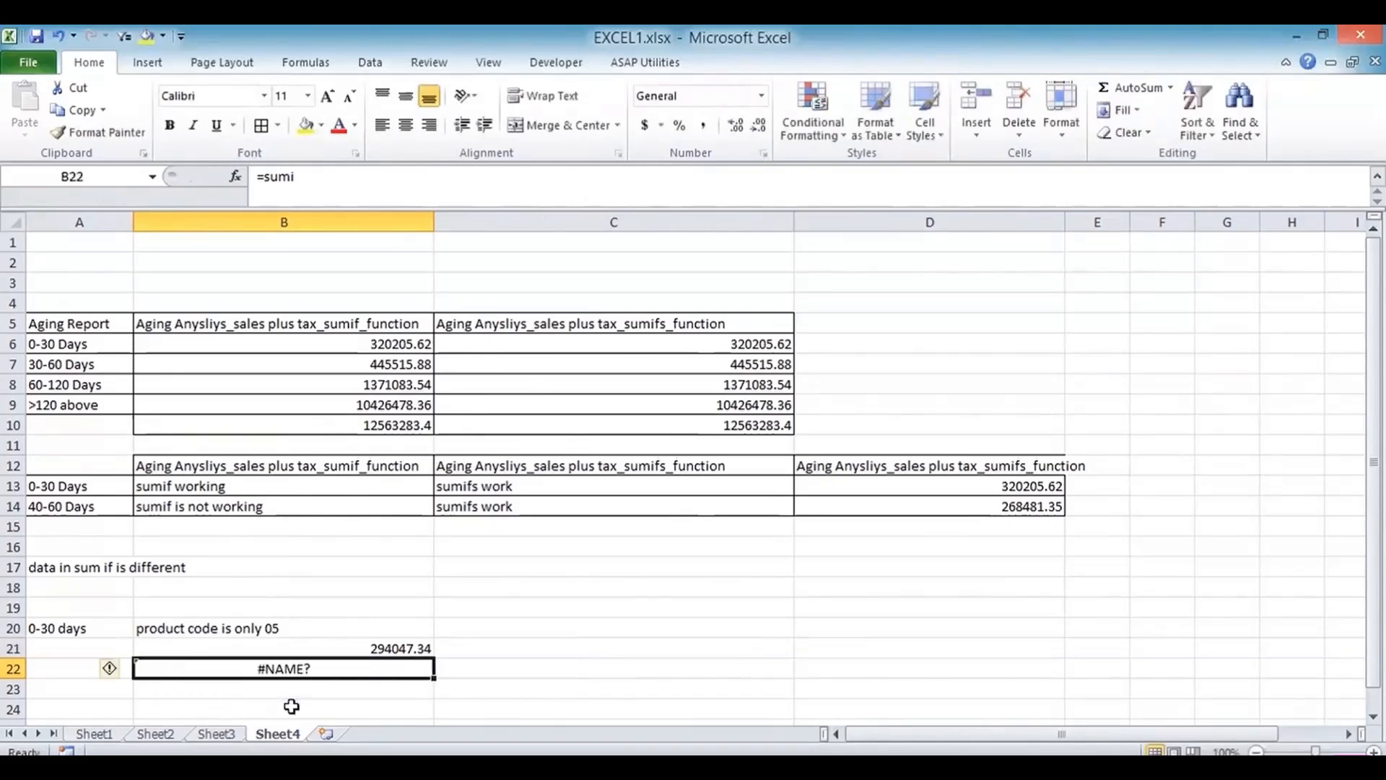
key(Up)
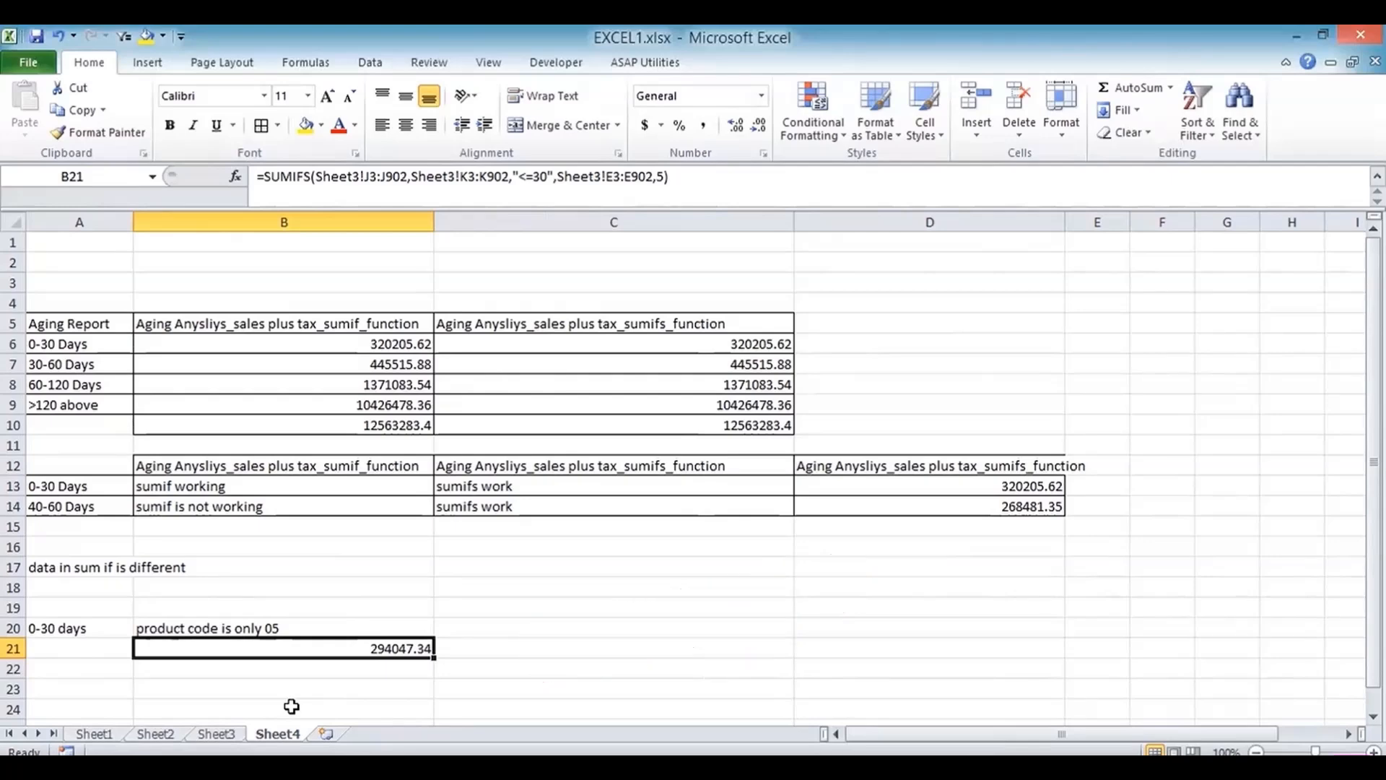
Step: Examine the product codes around E861 on Sheet3, where one December invoice differs from code 05
click(226, 735)
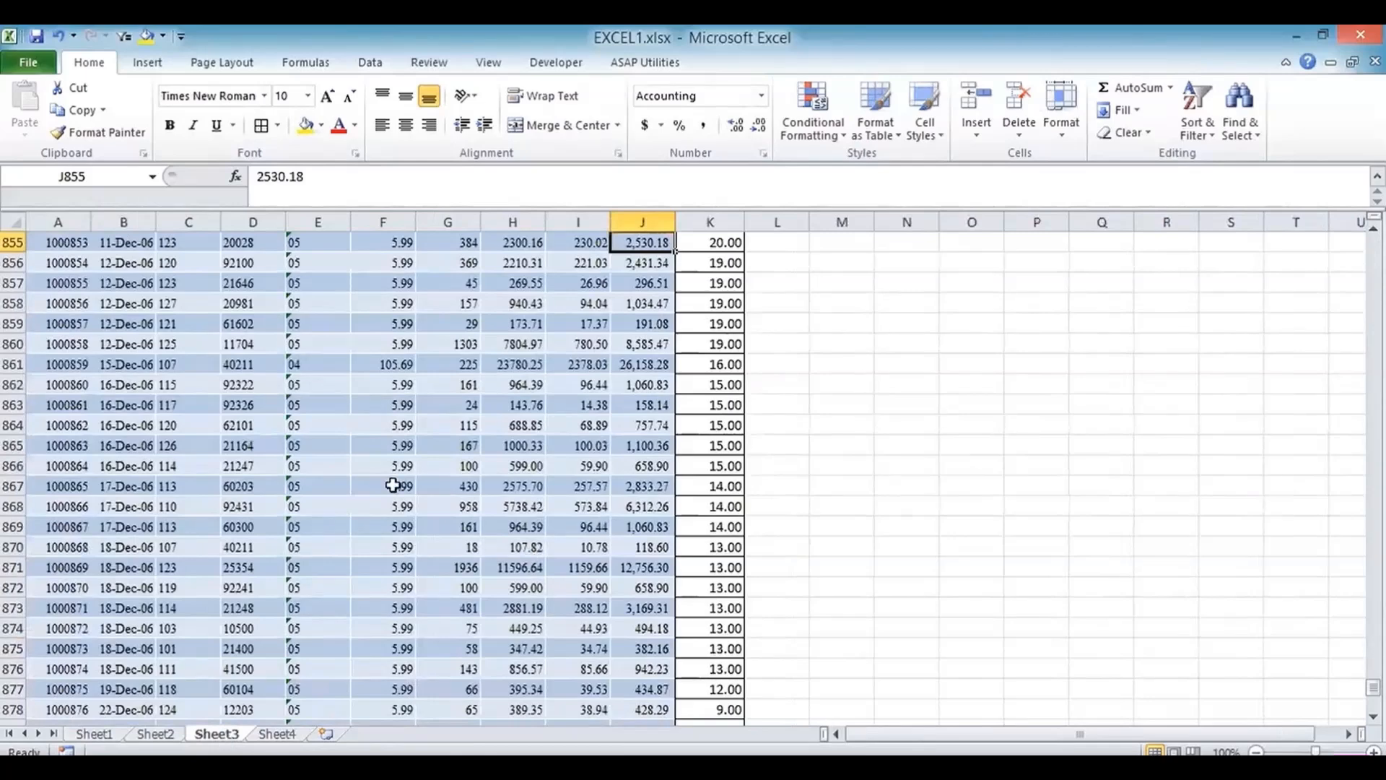
click(296, 366)
key(Up)
key(Up)
key(Up)
key(Down)
key(Down)
key(Down)
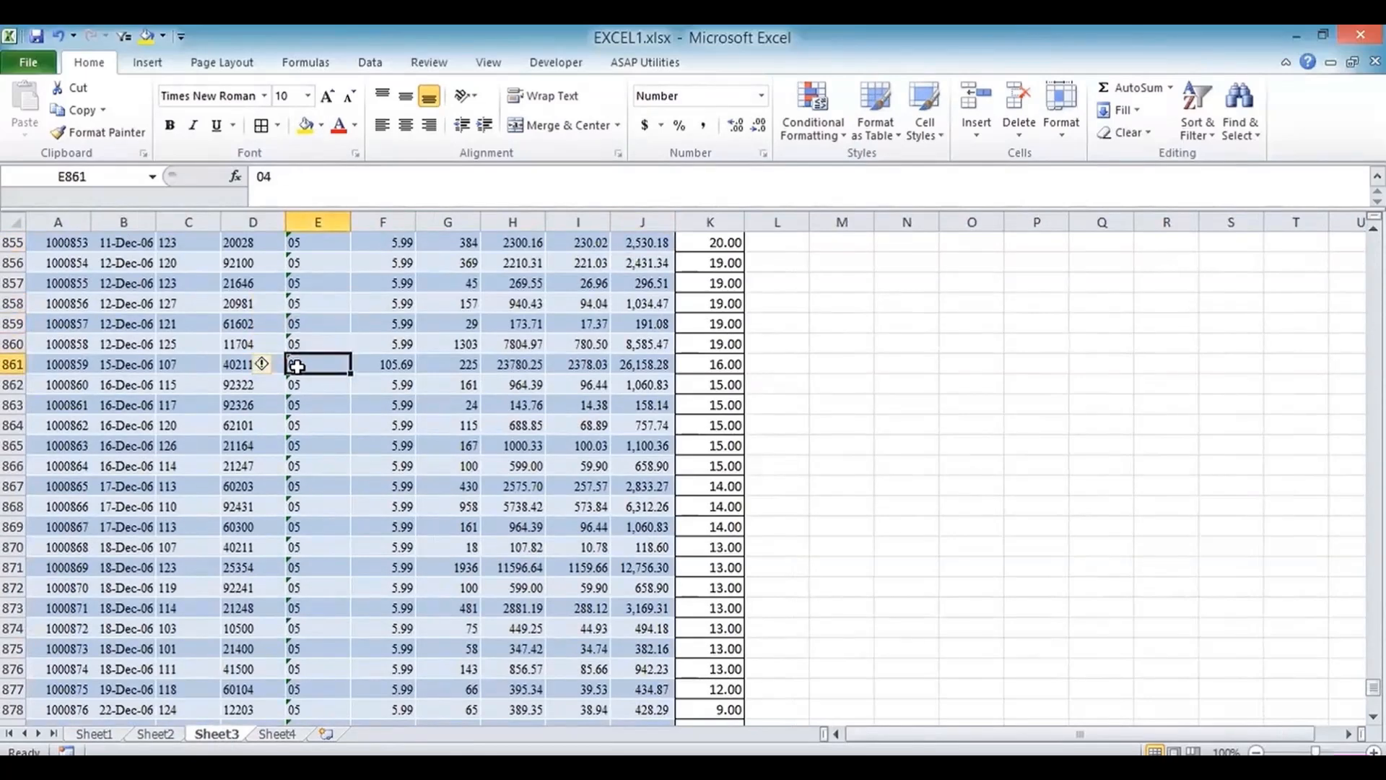
key(Down)
key(Down)
key(Down)
key(Down)
key(Down)
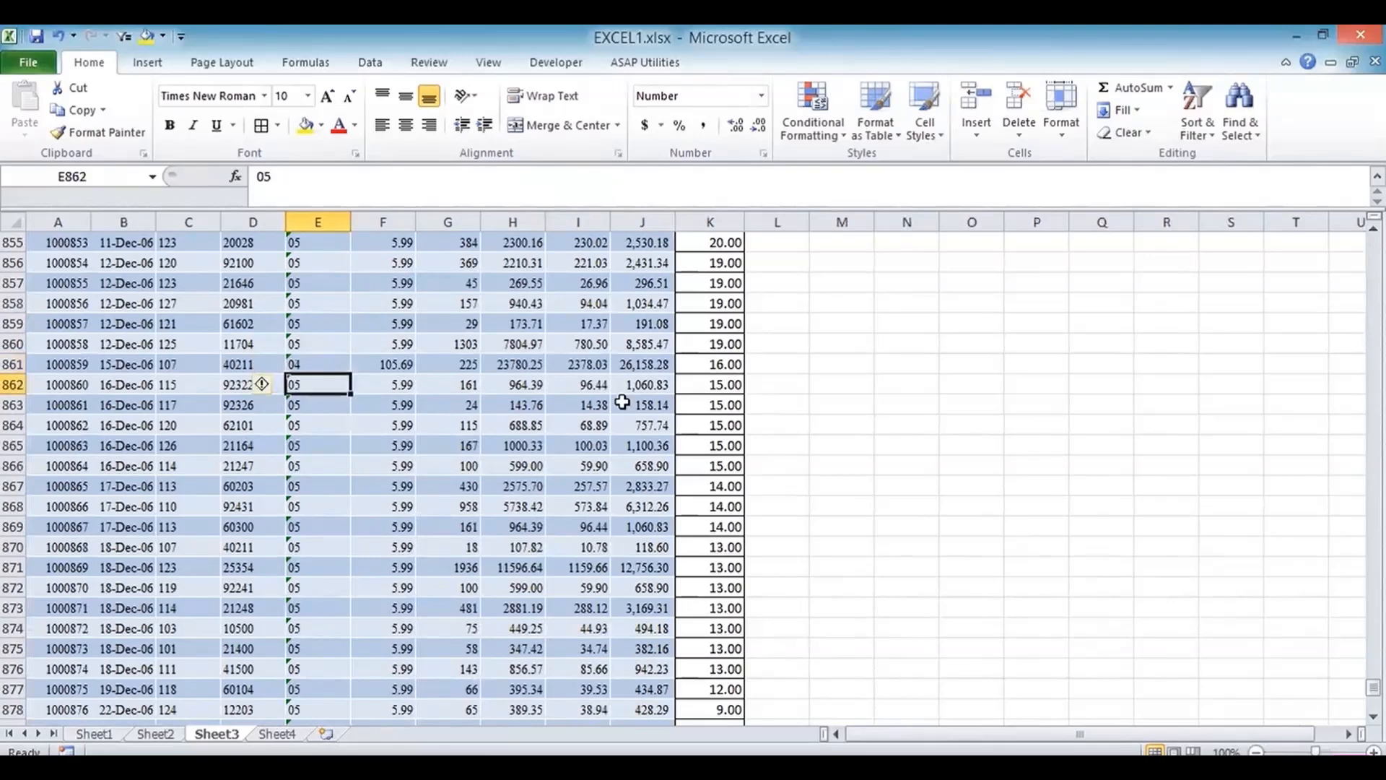
Step: Trace the product codes in column E upward to the first invoice aged 30 days, in row 827
key(Up)
key(Up)
key(Up)
key(Up)
key(Up)
key(Up)
key(Up)
key(Up)
key(Up)
key(Up)
key(Up)
key(Up)
key(Up)
key(Up)
key(Up)
key(Up)
key(Up)
key(Up)
key(Up)
key(Up)
key(Up)
key(Up)
key(Up)
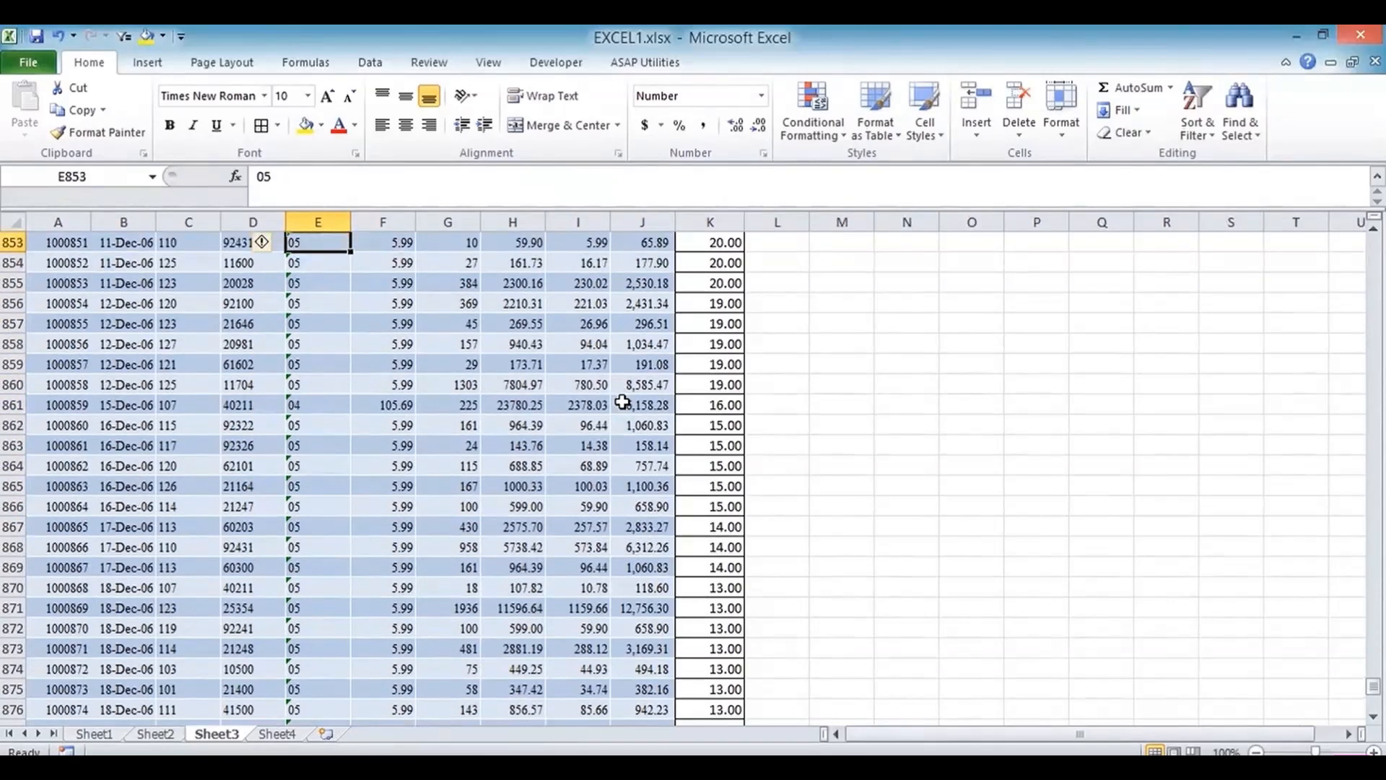
key(Up)
key(Up)
key(Up)
key(Up)
key(Up)
key(Up)
key(Up)
key(Up)
key(Up)
key(Up)
key(Up)
key(Up)
key(Up)
key(Up)
key(Up)
key(Up)
key(Up)
key(Up)
key(Up)
key(Up)
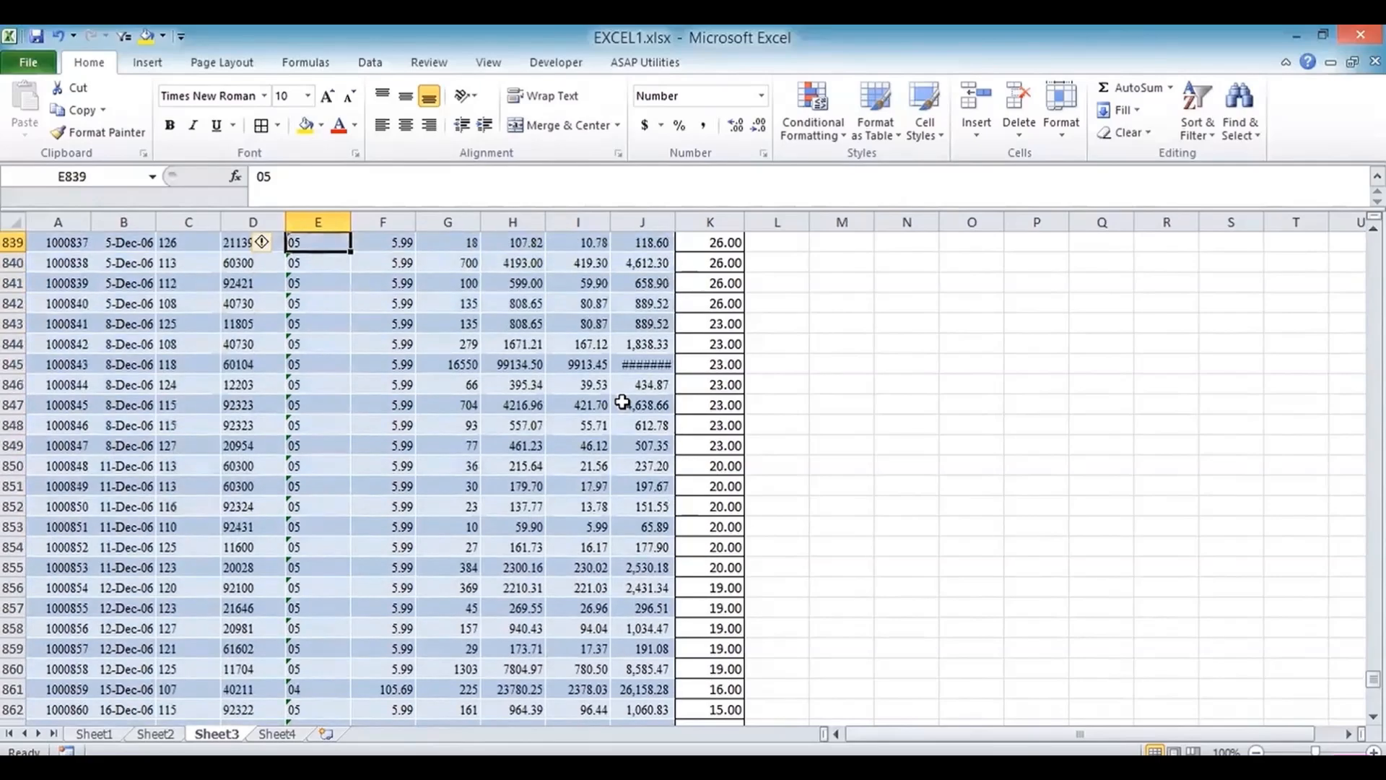
key(Up)
key(Up)
key(Up)
key(Up)
key(Up)
key(Up)
key(Up)
key(Up)
key(Up)
key(Up)
key(Up)
key(Up)
key(Up)
key(Up)
key(Up)
key(Up)
key(Up)
key(Up)
key(Up)
key(Up)
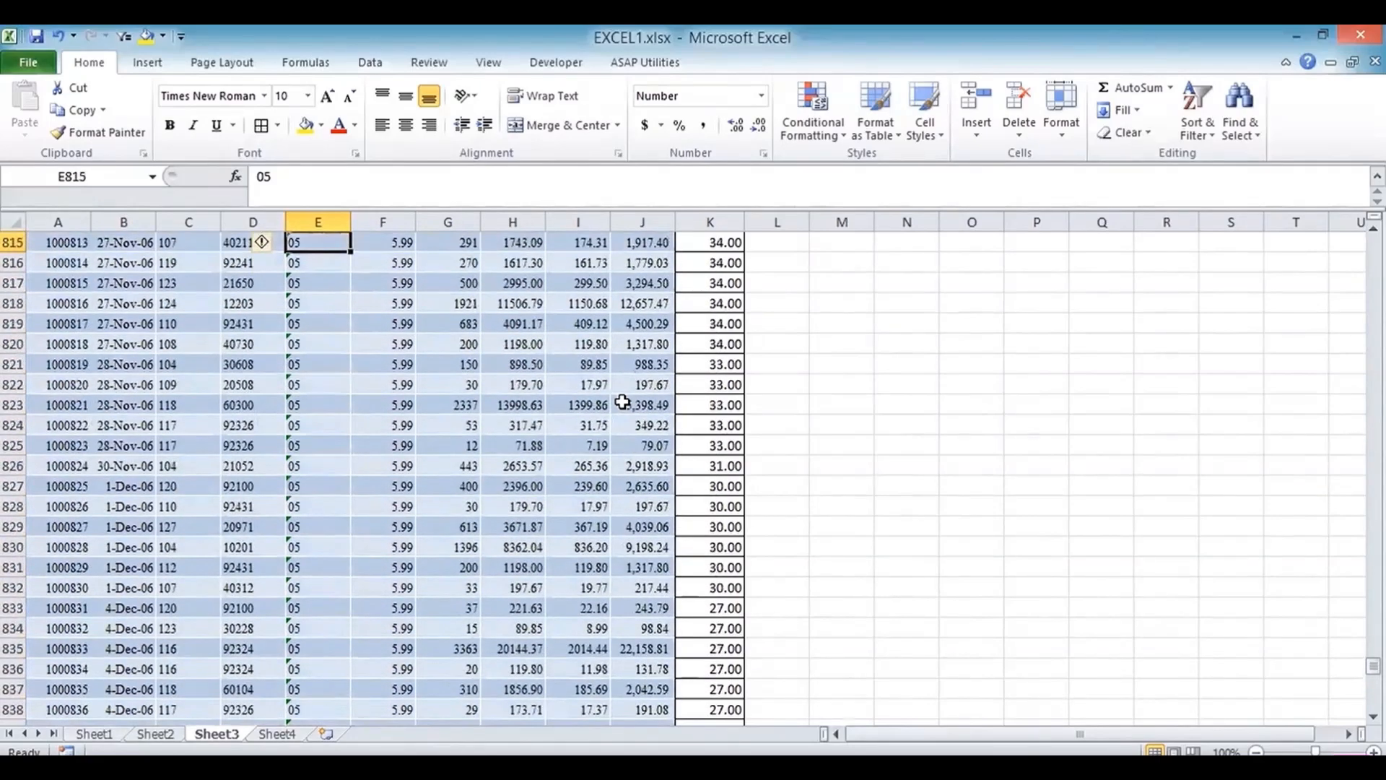
key(Down)
key(Down)
key(Down)
key(Down)
key(Down)
key(Down)
key(Down)
key(Down)
key(Down)
key(Down)
key(Down)
key(Down)
key(Down)
key(Down)
key(Down)
key(Down)
key(Down)
key(Down)
key(Down)
key(Down)
key(Down)
key(Down)
key(Down)
key(Down)
key(Down)
key(Down)
key(Down)
key(Down)
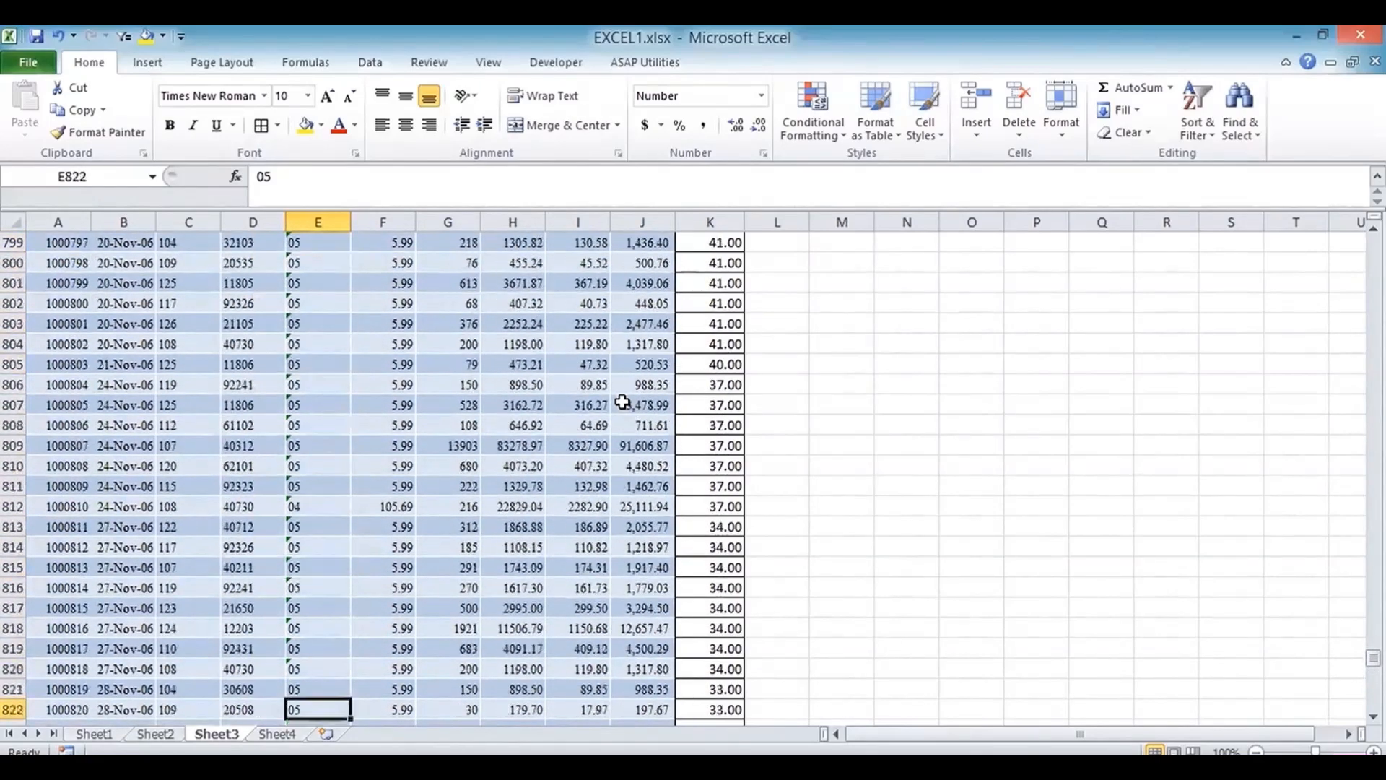
key(Up)
key(Up)
key(Up)
key(Up)
key(Up)
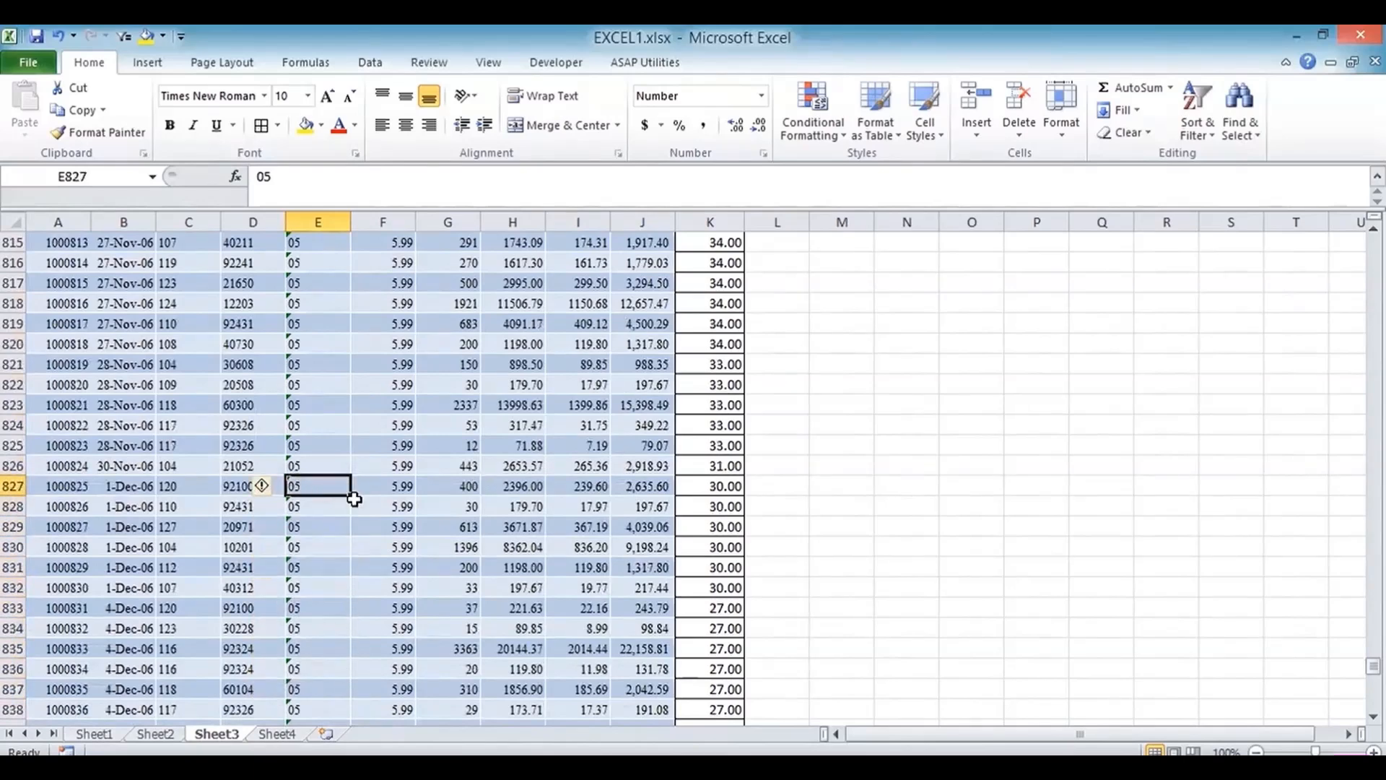
Step: Replace the product codes in E827:E902 with the number 5, entering it in E827 and E828 and filling it down
drag(352, 494, 352, 711)
click(312, 507)
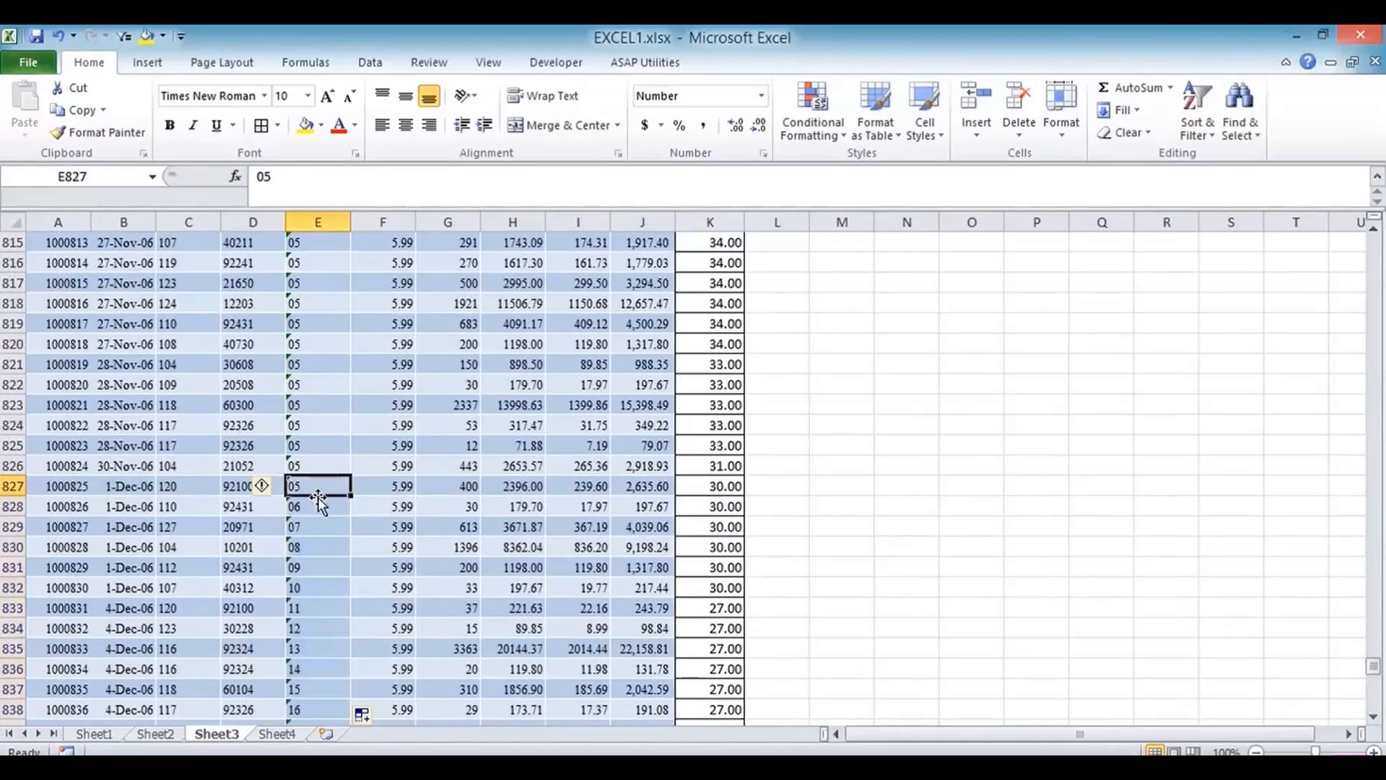
text(5)
key(Return)
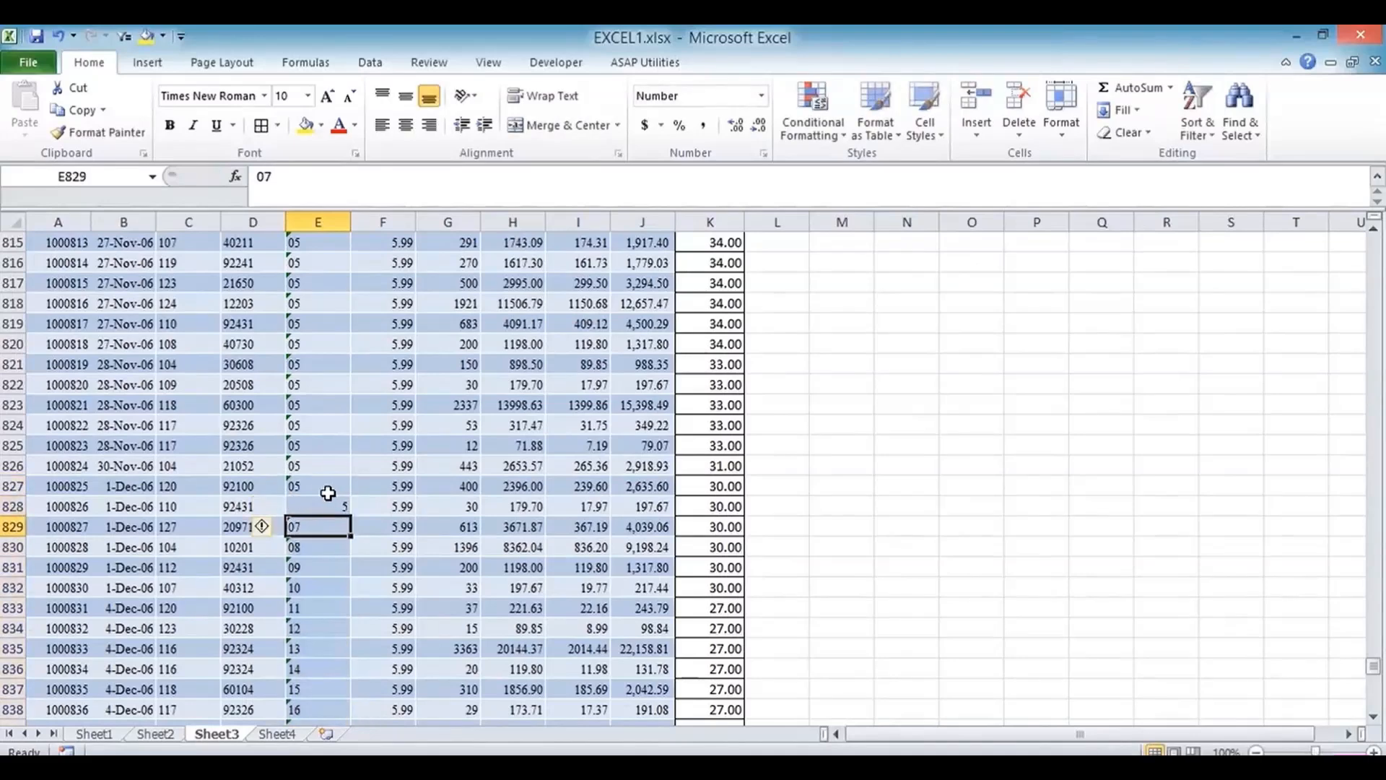
click(323, 485)
text(5)
key(Return)
click(327, 483)
drag(326, 484, 348, 511)
double_click(350, 513)
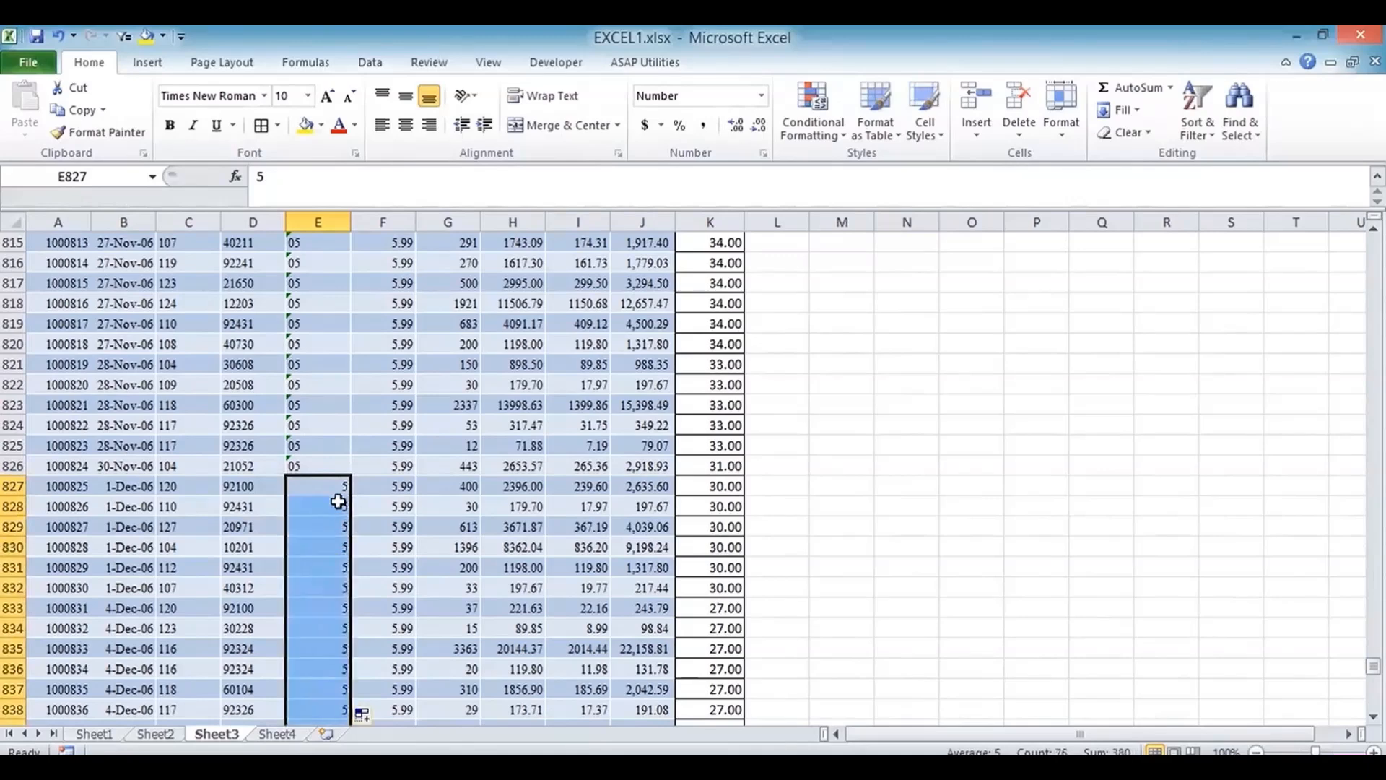
Step: Check B21's SUMIFS result on Sheet4, and examine the filled product codes in E827:E902 on Sheet3
click(641, 489)
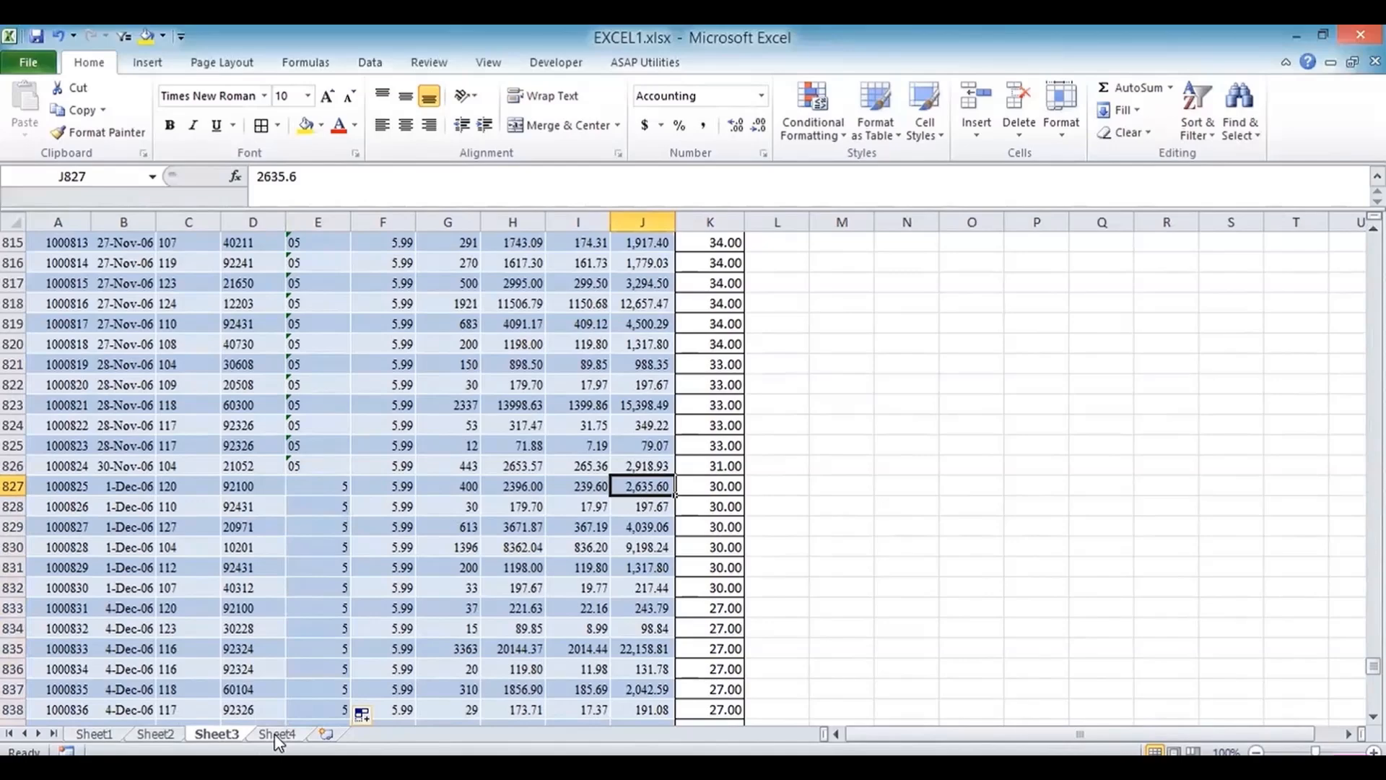
click(275, 736)
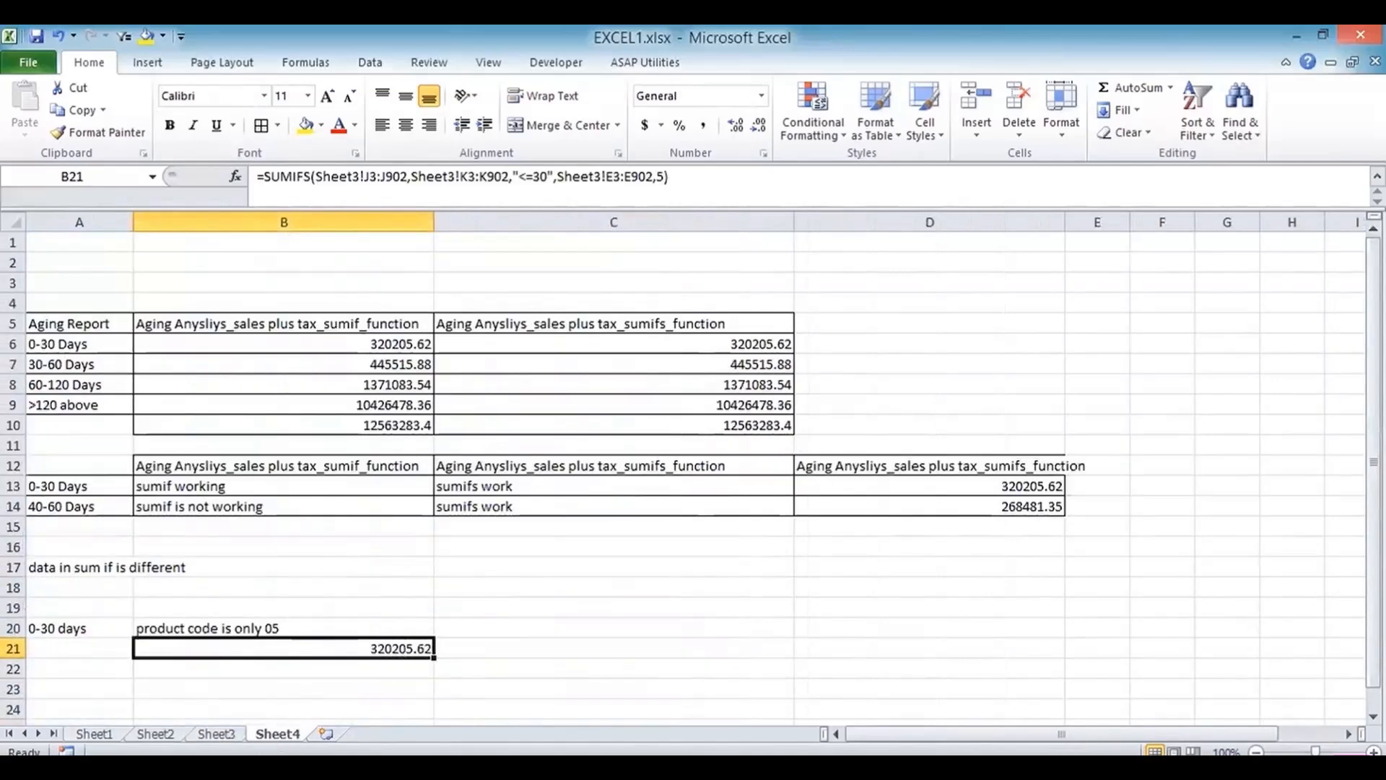
click(228, 738)
drag(326, 503, 326, 494)
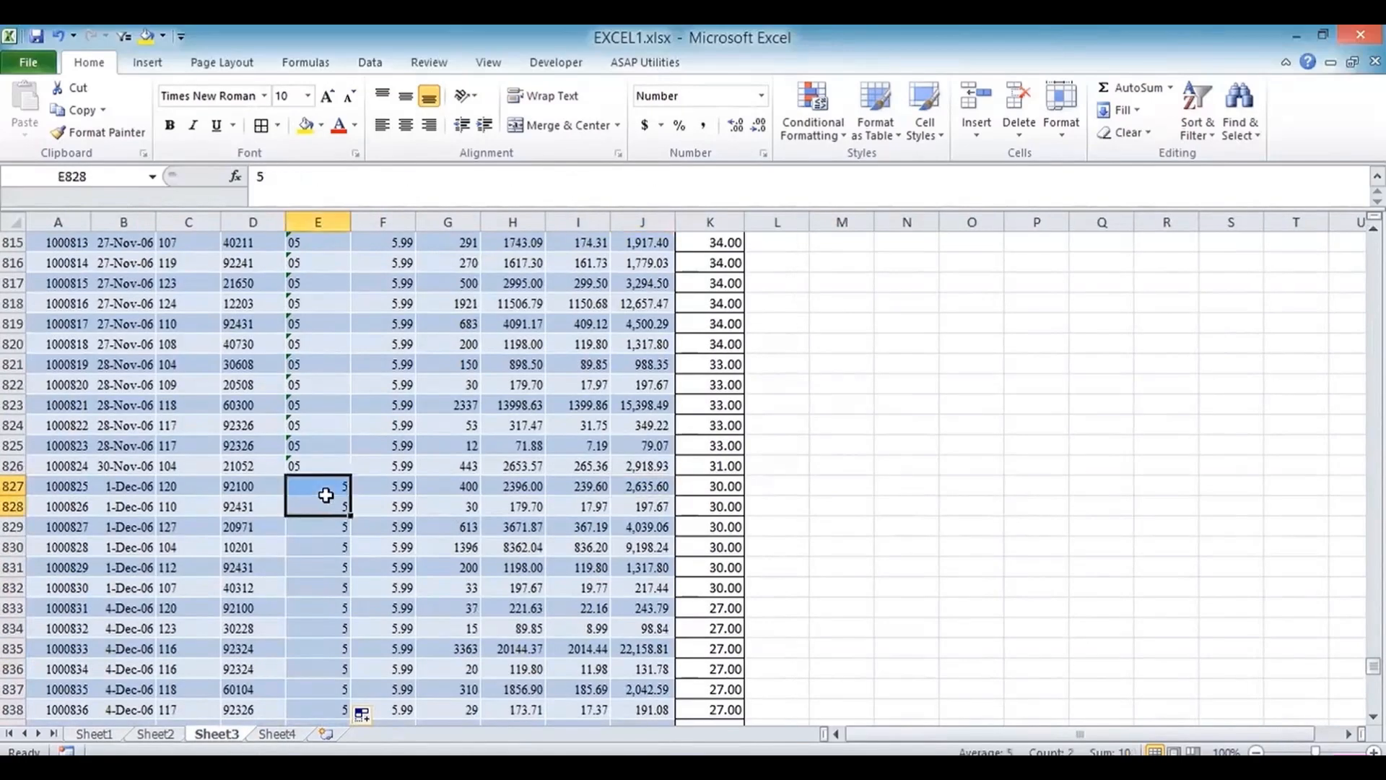
click(325, 494)
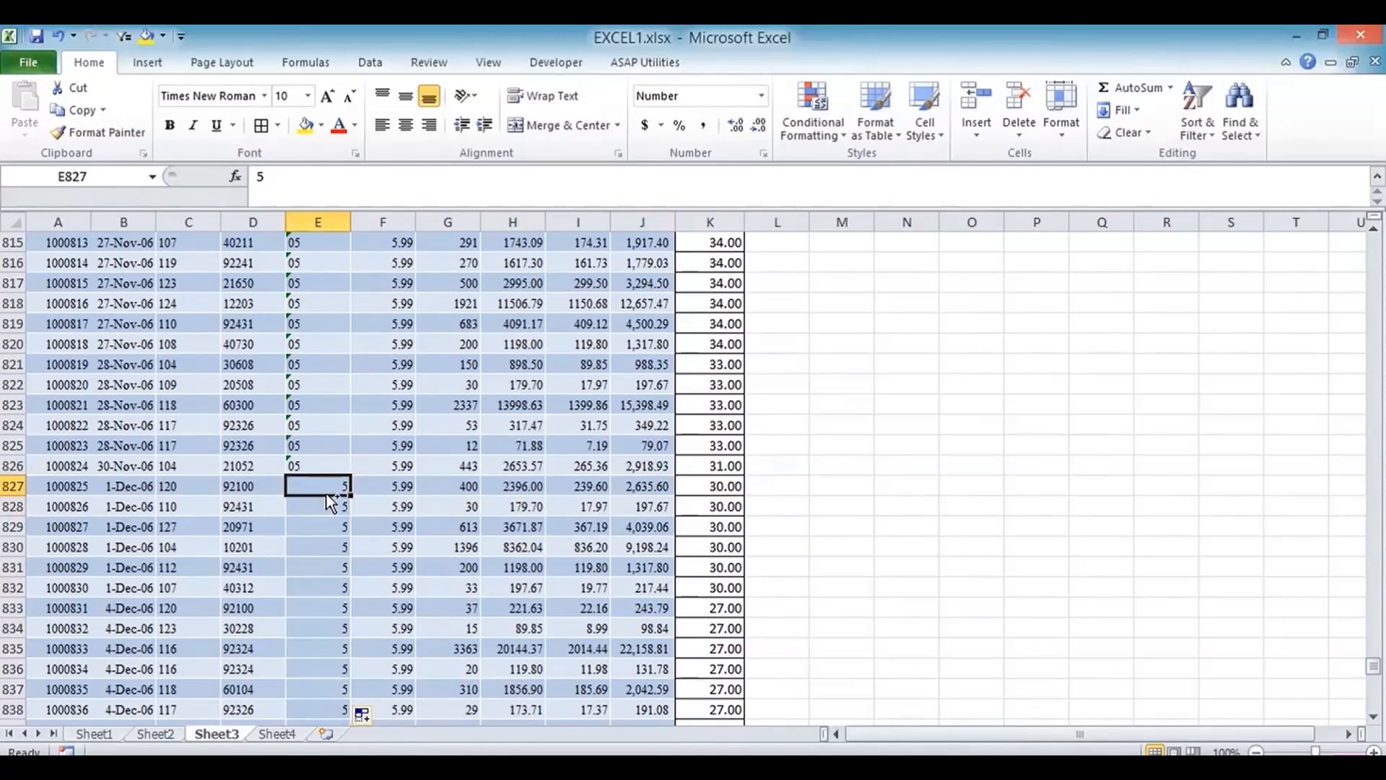
key(ctrl+shift+Down)
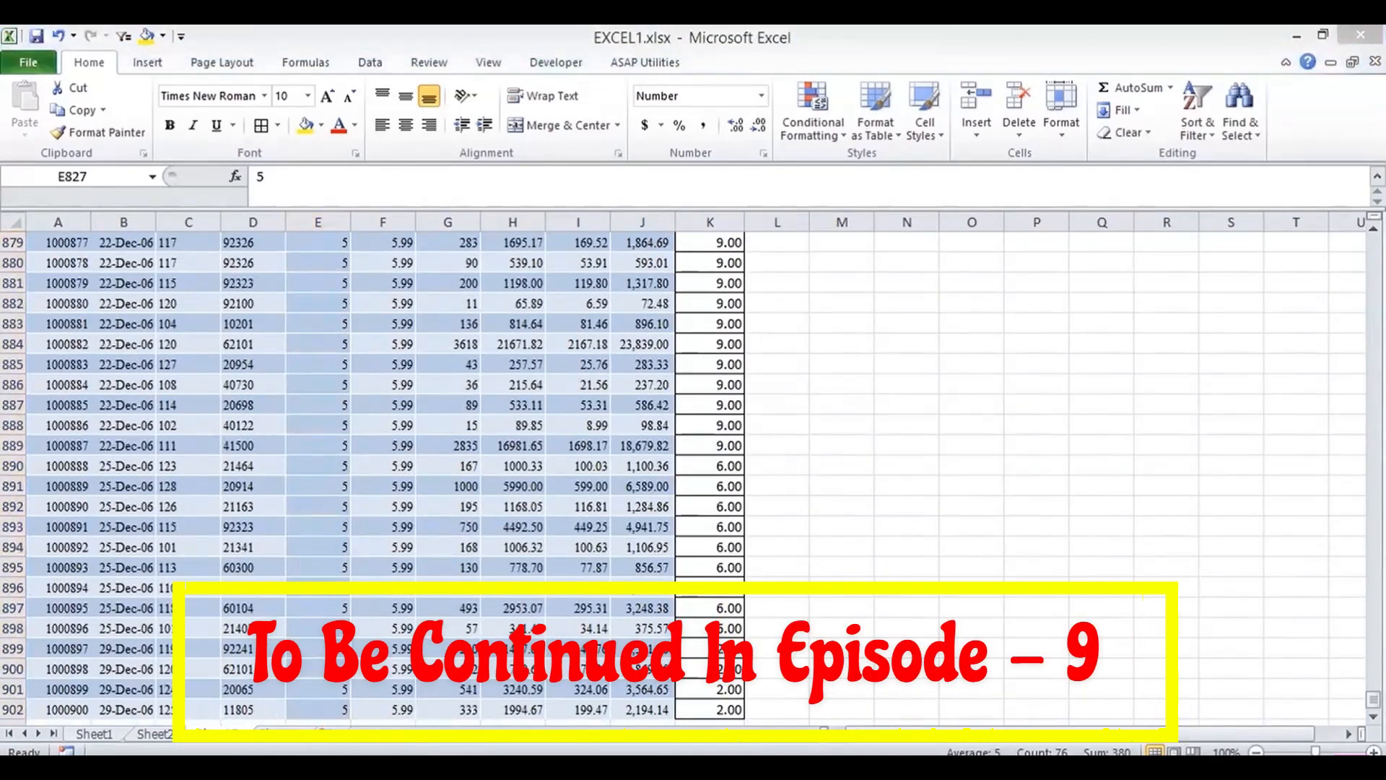
Step: Check the sum of J827:J902 on Sheet3 against the SUMIFS result in B21 on Sheet4
drag(1374, 699, 1373, 665)
click(643, 465)
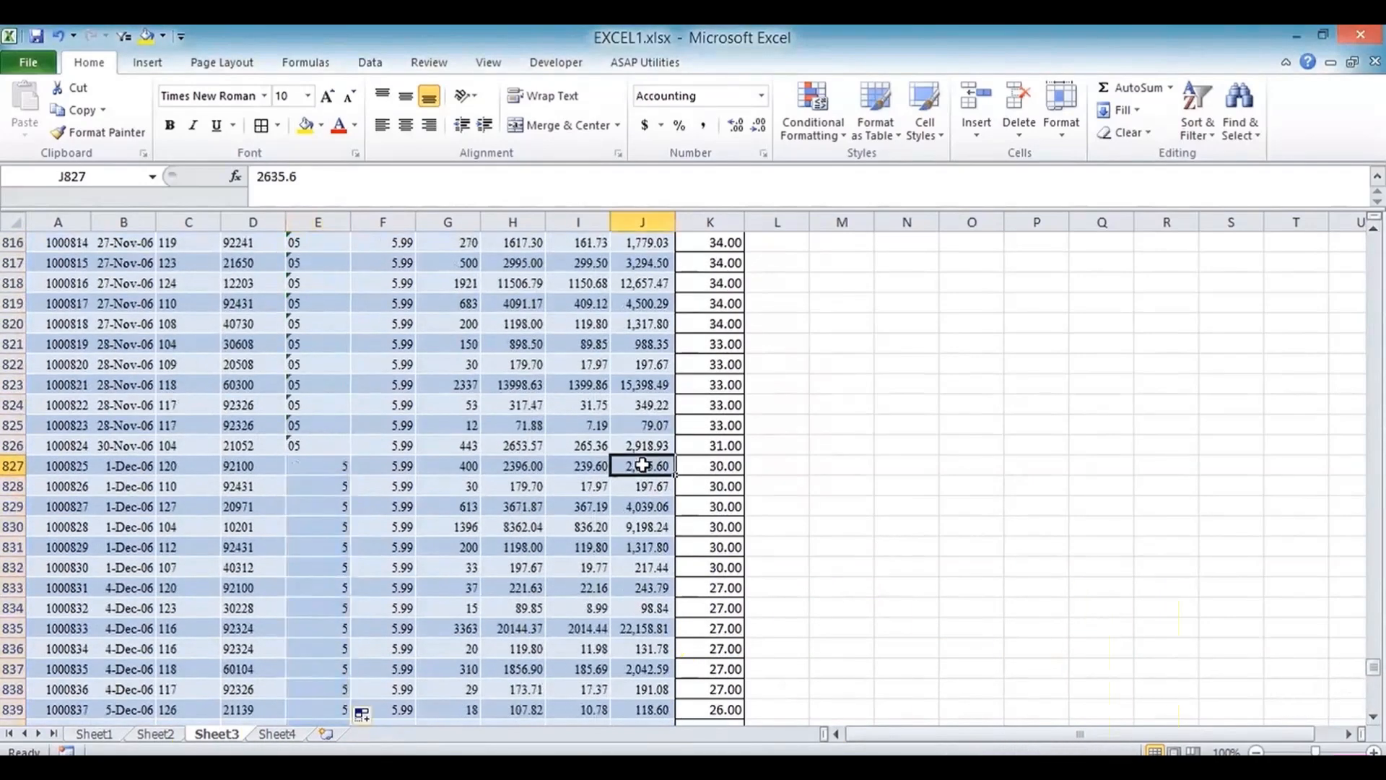
key(ctrl+shift+Down)
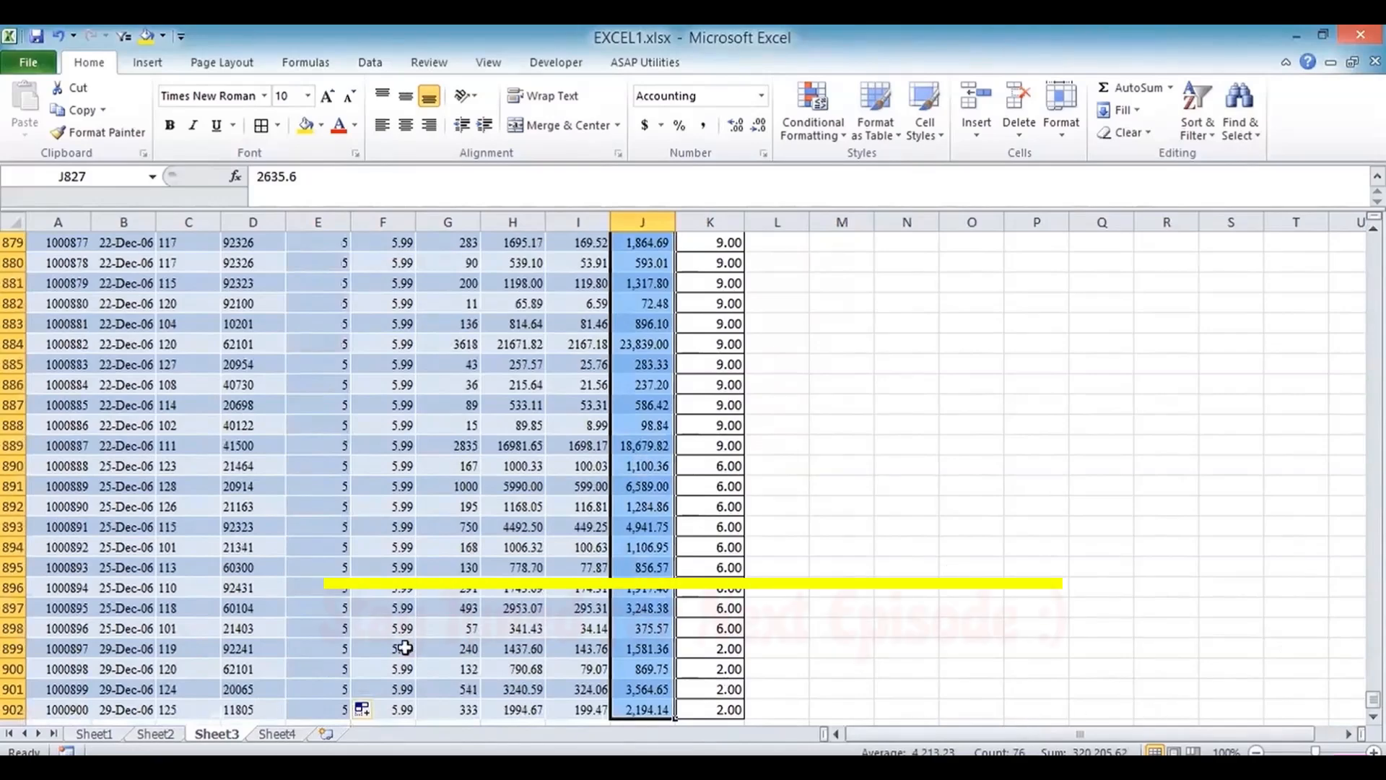
click(277, 733)
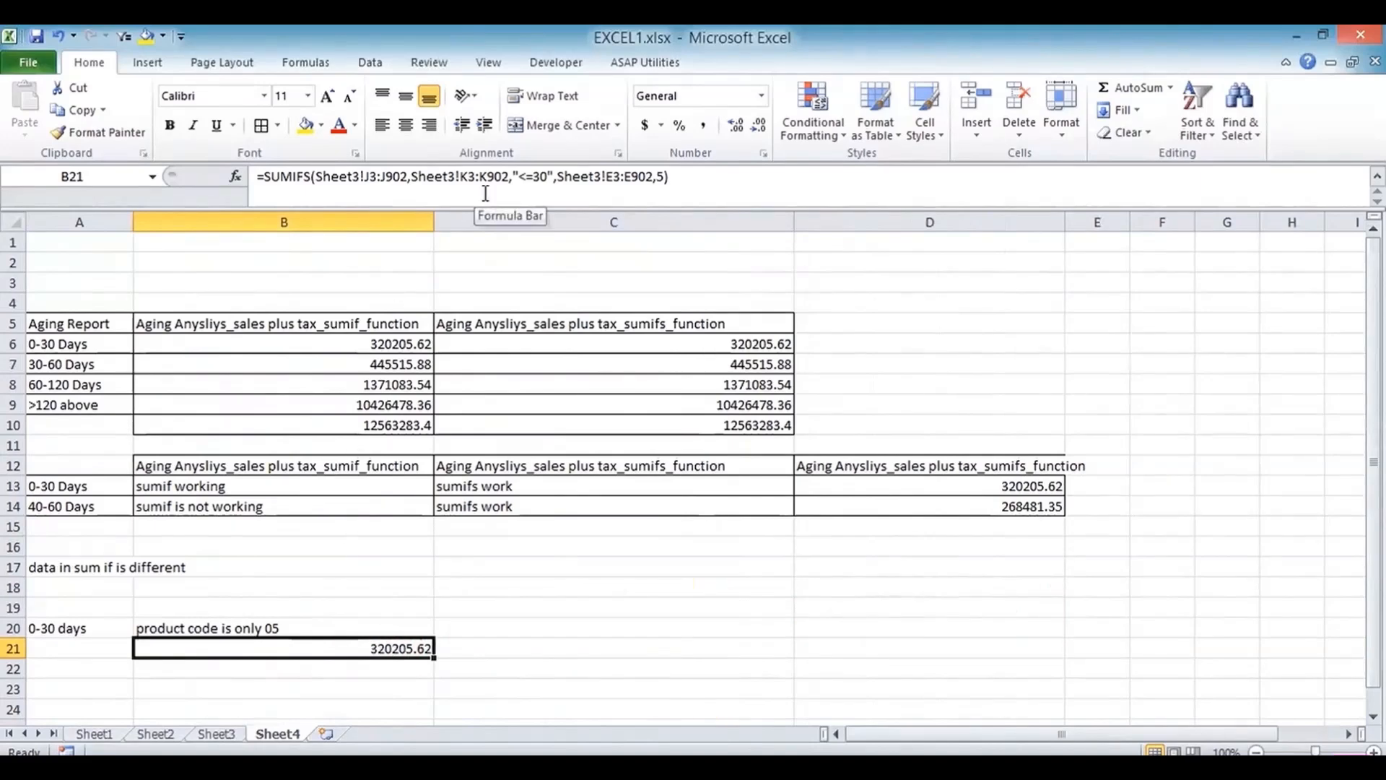
Step: Enter the heading "Two Cri" in A19, above the 0-30 days product code section
key(Left)
key(Up)
key(Up)
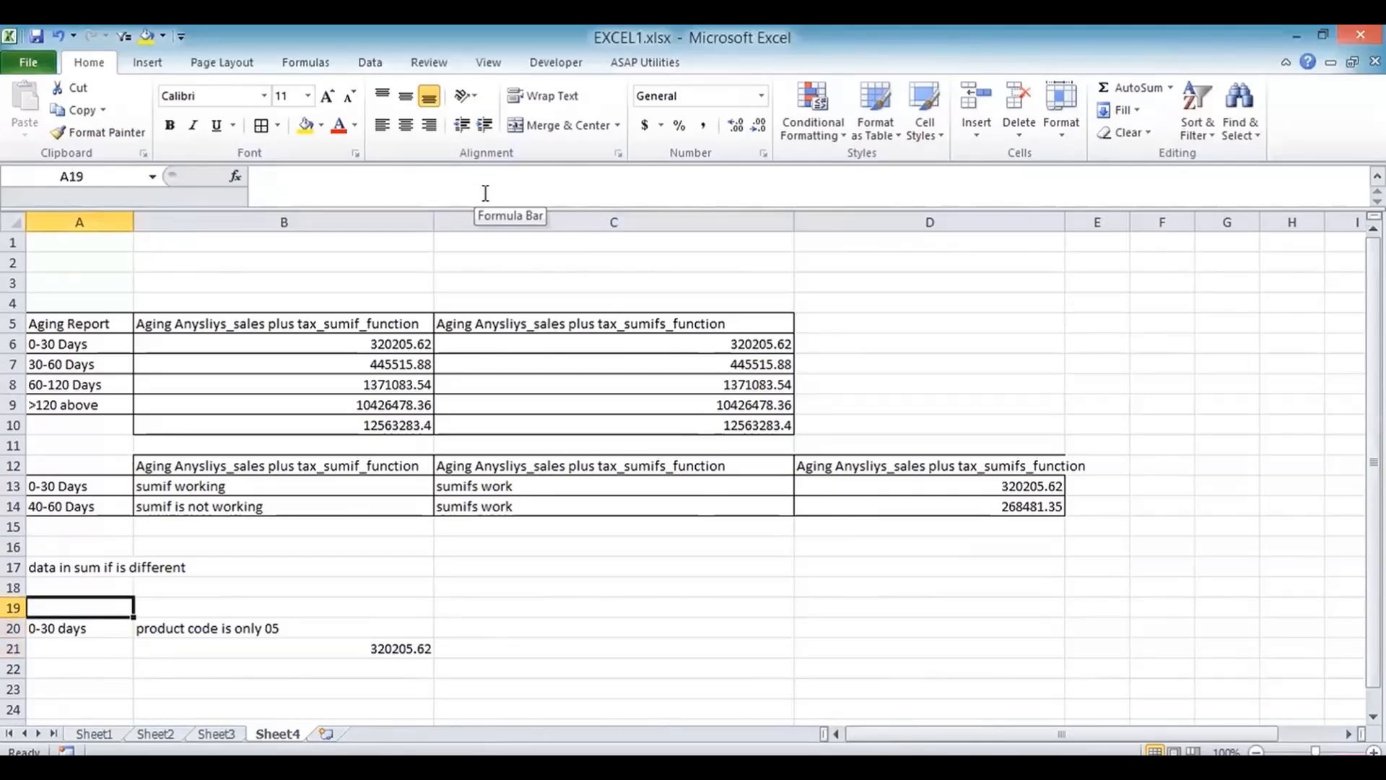
text(Two Crit)
key(BackSpace)
key(Up)
Step: Enter the heading "one cri apply two times" in A3 above the aging report and make it bold
key(Up)
key(Up)
key(Up)
key(Up)
key(Up)
key(Up)
key(Up)
key(Up)
key(Up)
key(Up)
key(Up)
key(Up)
key(Up)
key(Up)
key(Up)
text(one)
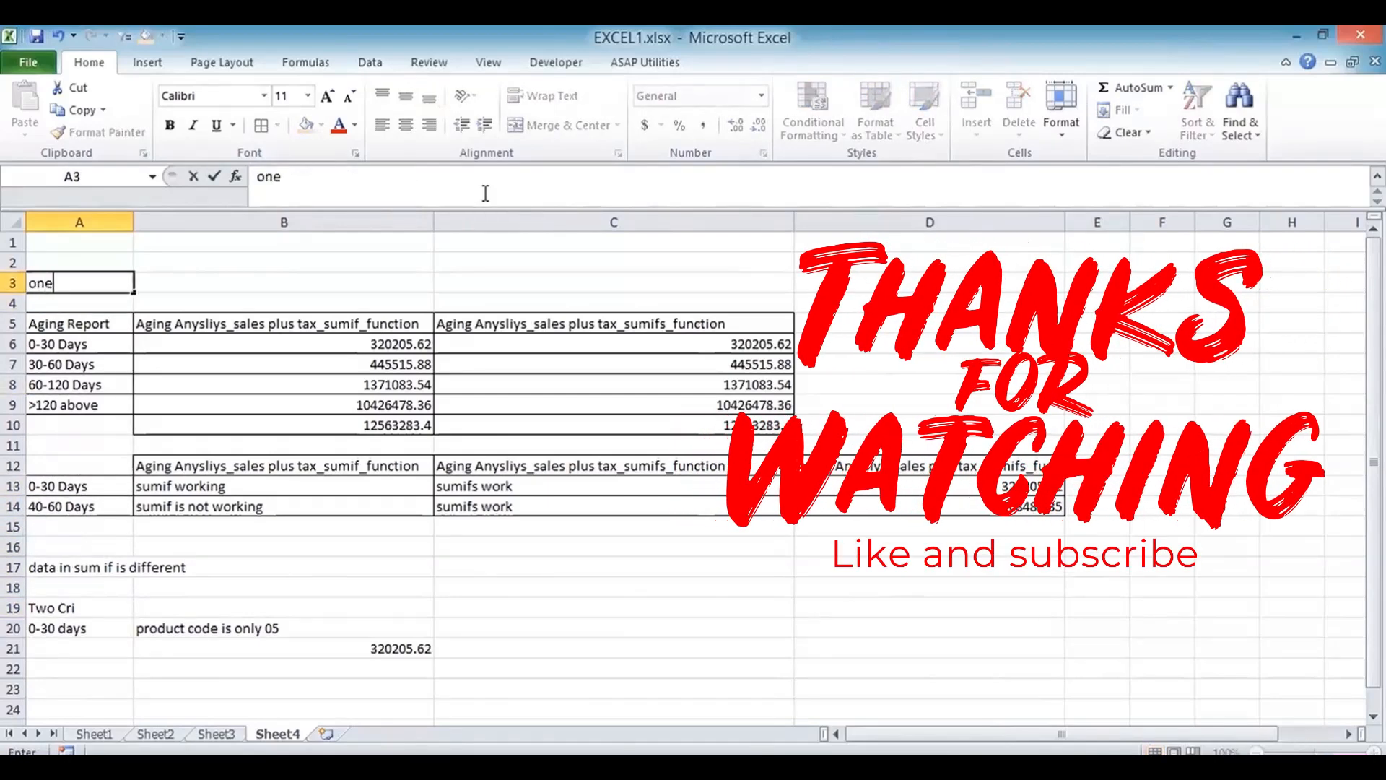
text( cri apply)
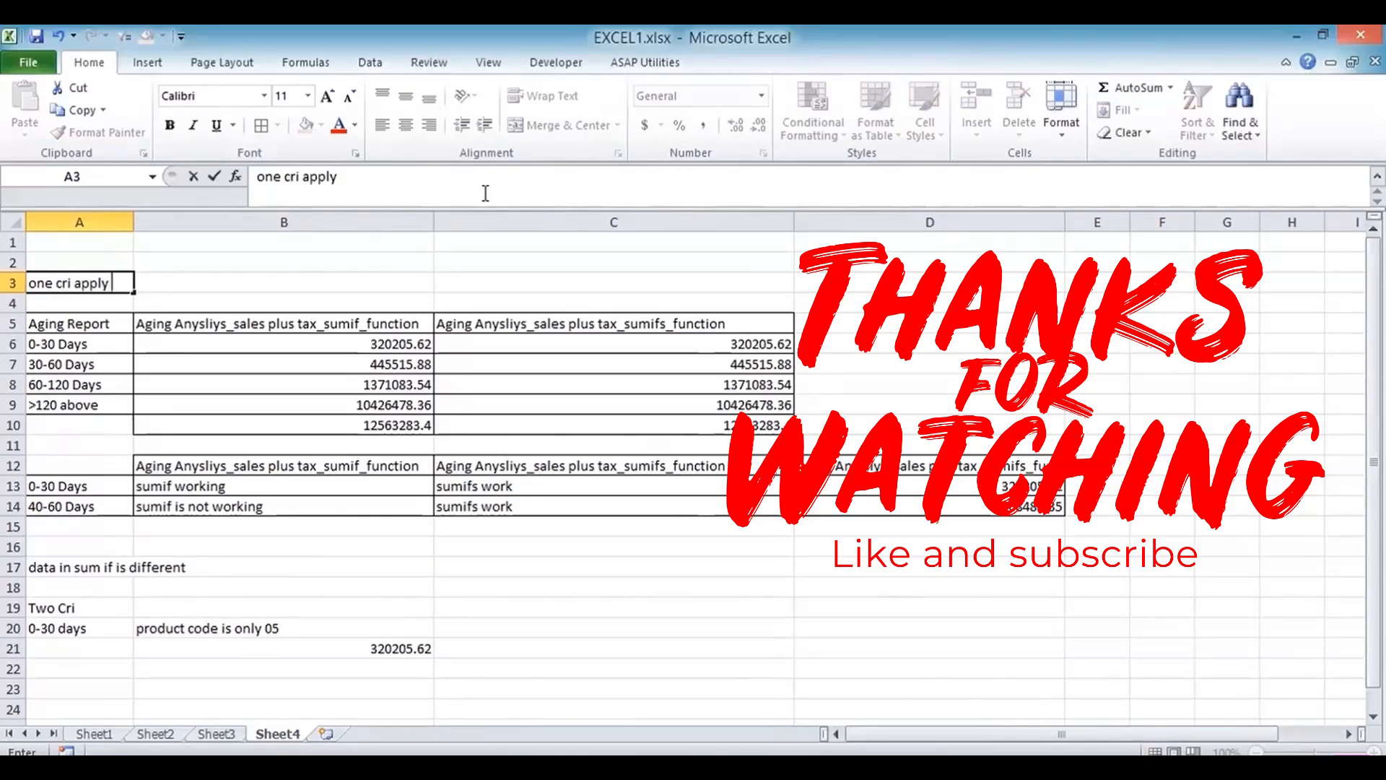
text( two times)
key(Return)
key(Up)
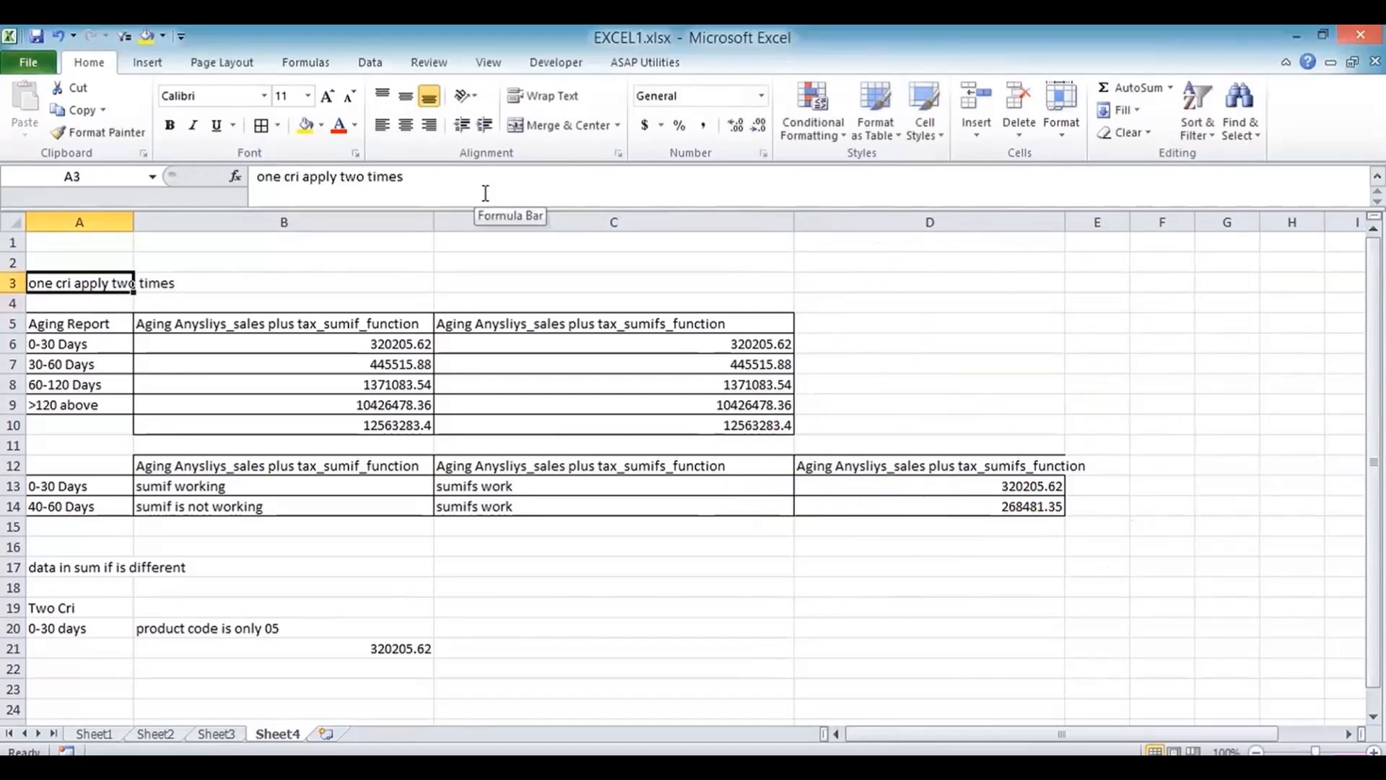
click(170, 125)
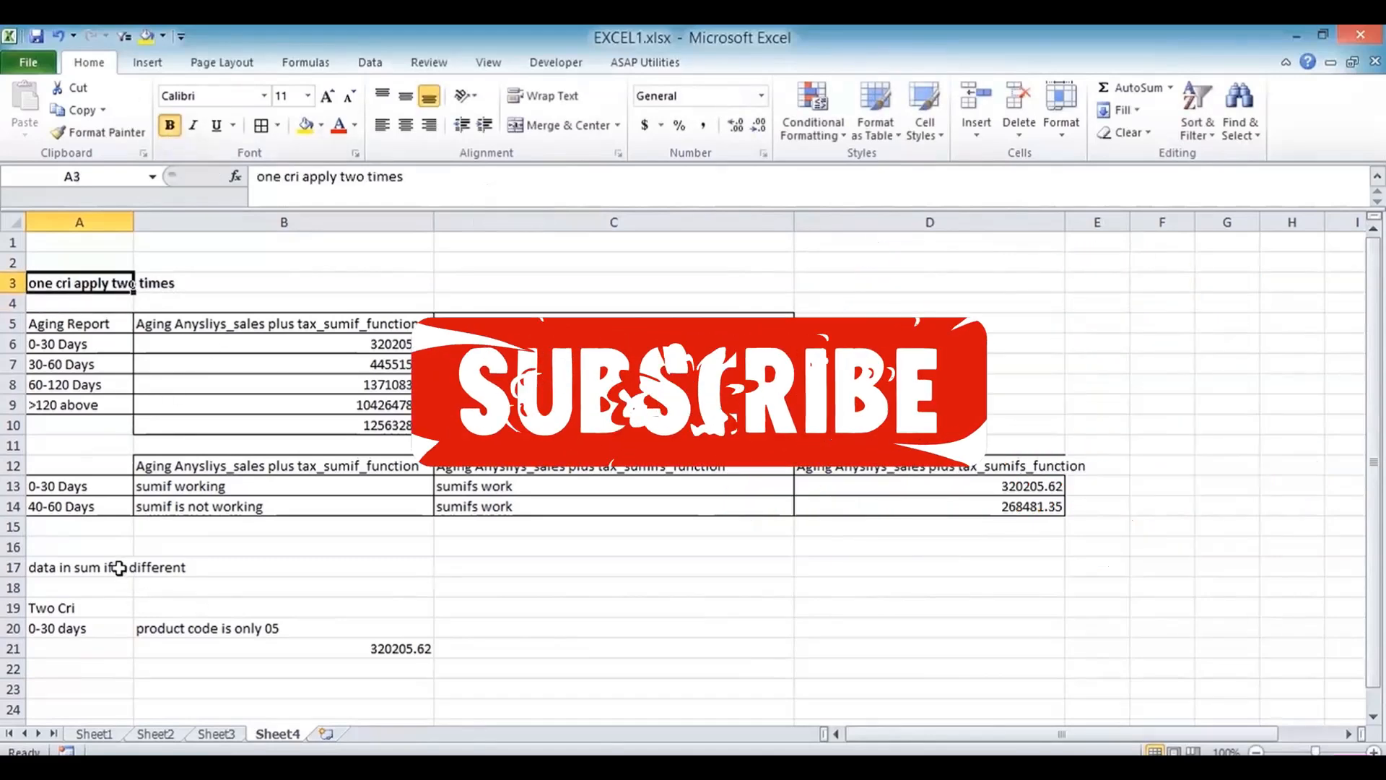